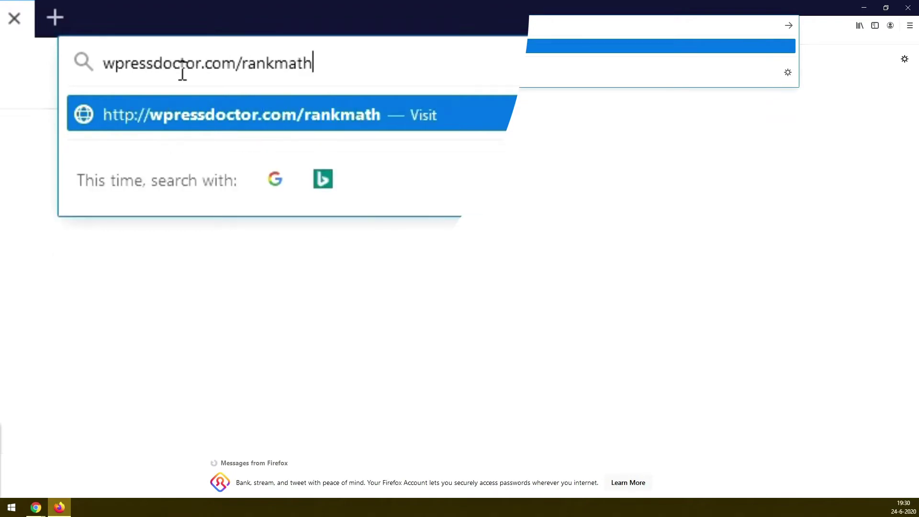
# Step: Load wpressdoctor.com/rankmath and start the free Rank Math SEO plugin download
pyautogui.press('Return')
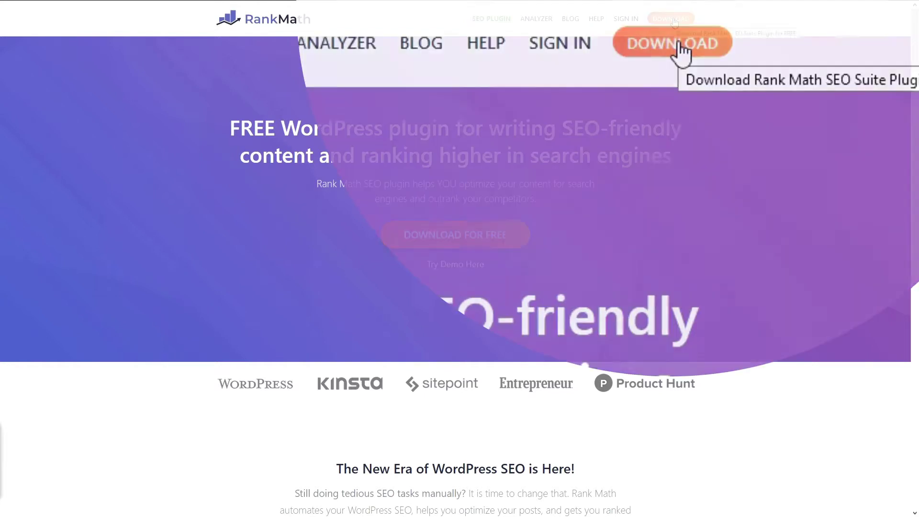
pyautogui.click(681, 48)
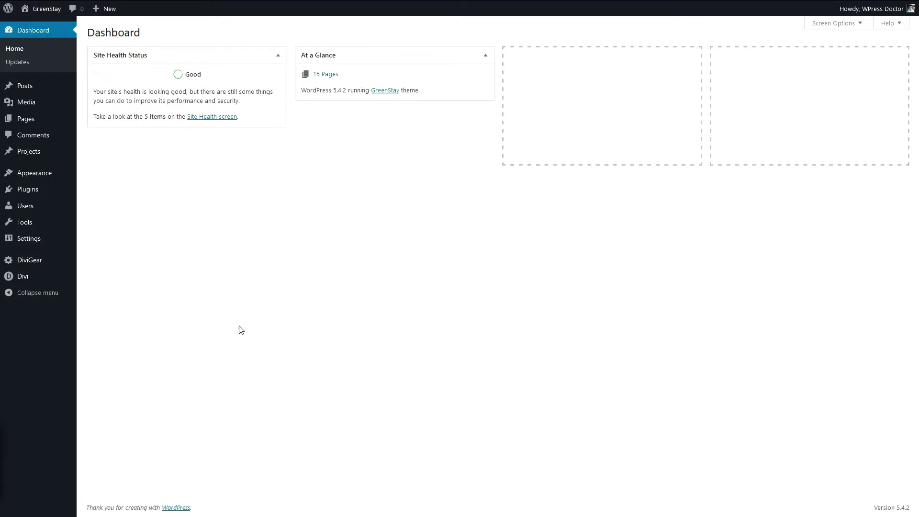
# Step: Upload the seo-by-rank-math zip through Plugins > Add New, install it and activate it
pyautogui.moveTo(41, 188)
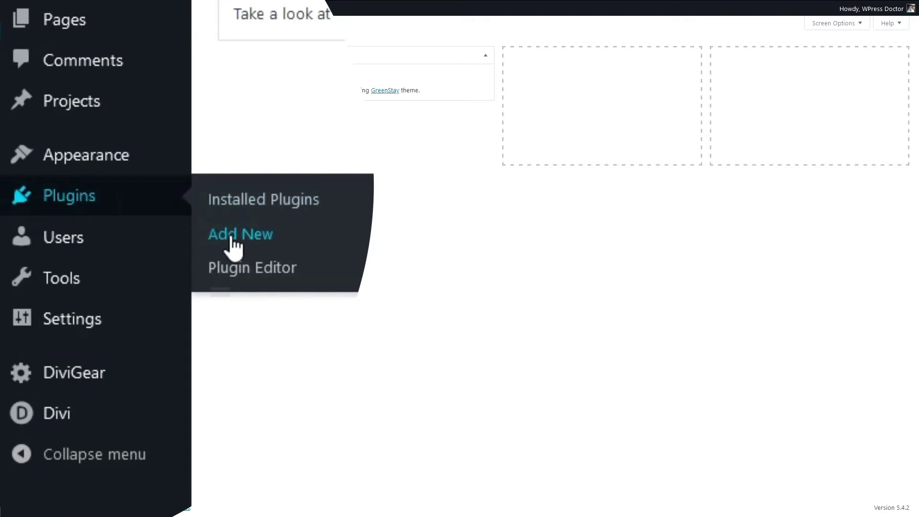
pyautogui.click(233, 235)
pyautogui.click(266, 84)
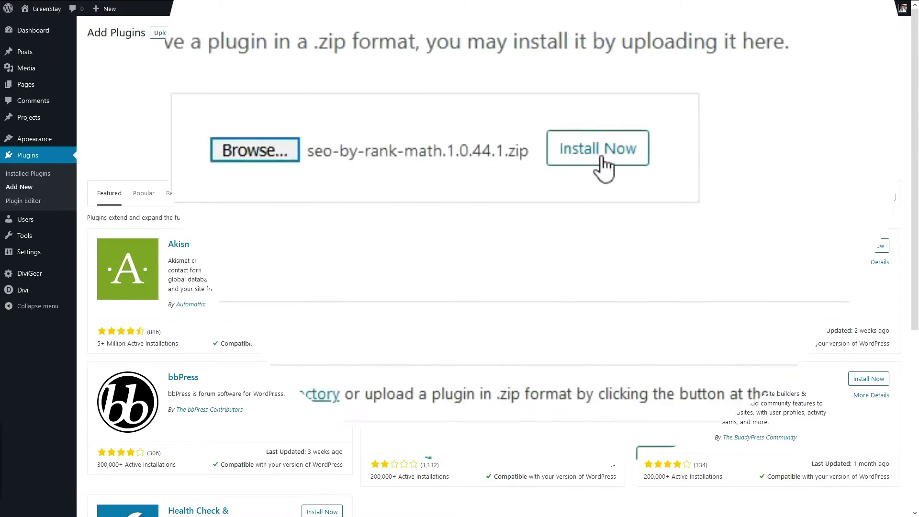
pyautogui.click(601, 155)
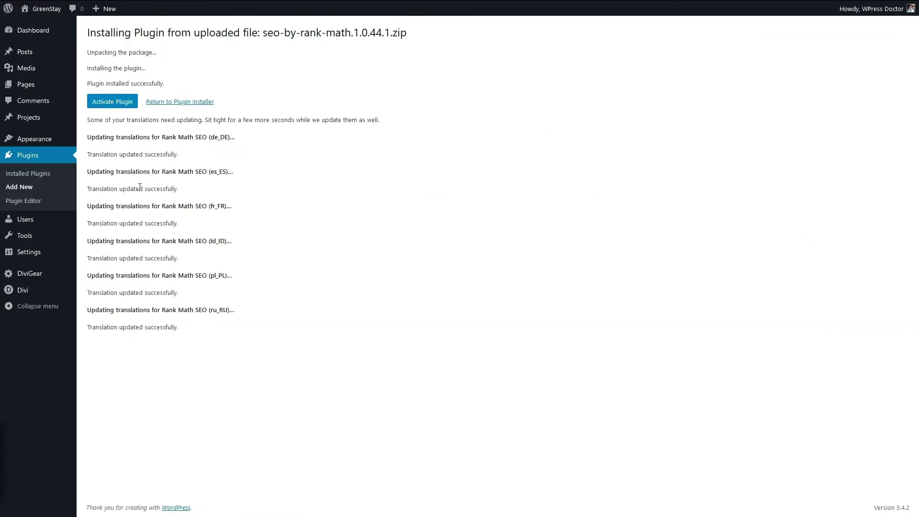
pyautogui.click(114, 106)
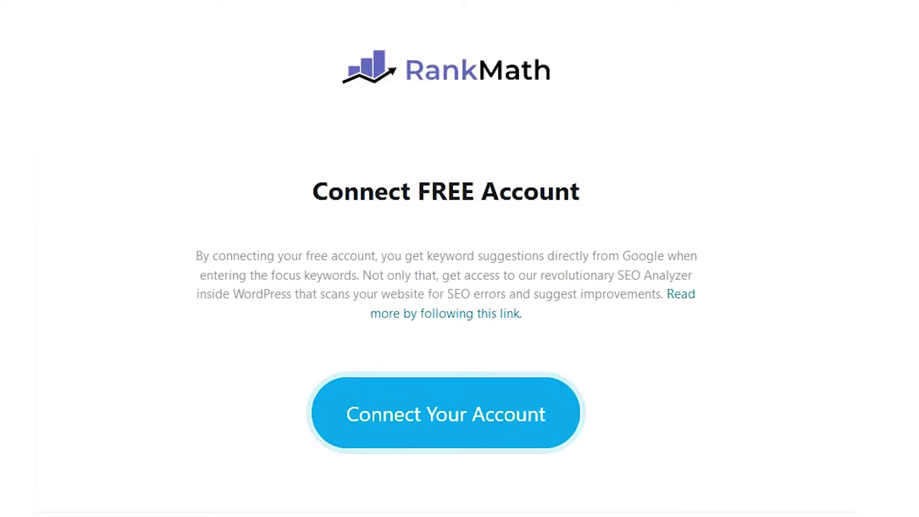
# Step: Start connecting a free Rank Math account, accepting the terms and choosing e-mail registration
pyautogui.click(455, 433)
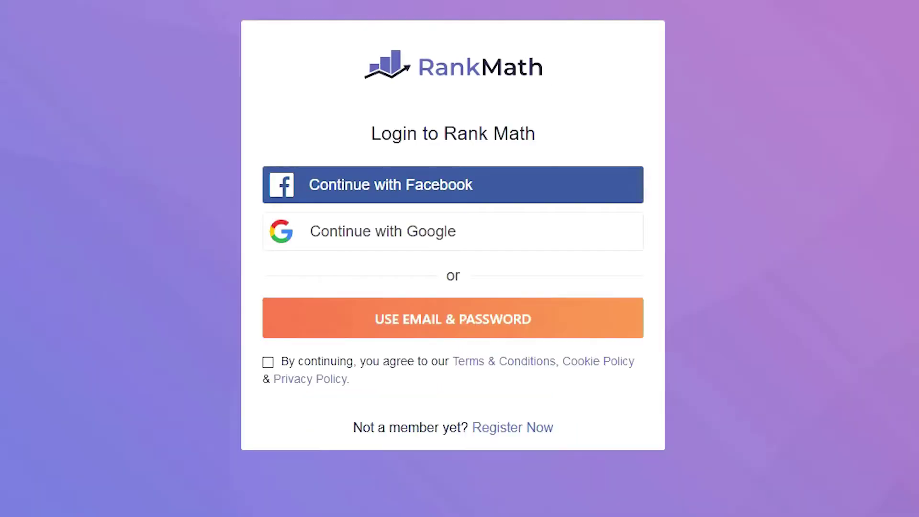
pyautogui.click(268, 362)
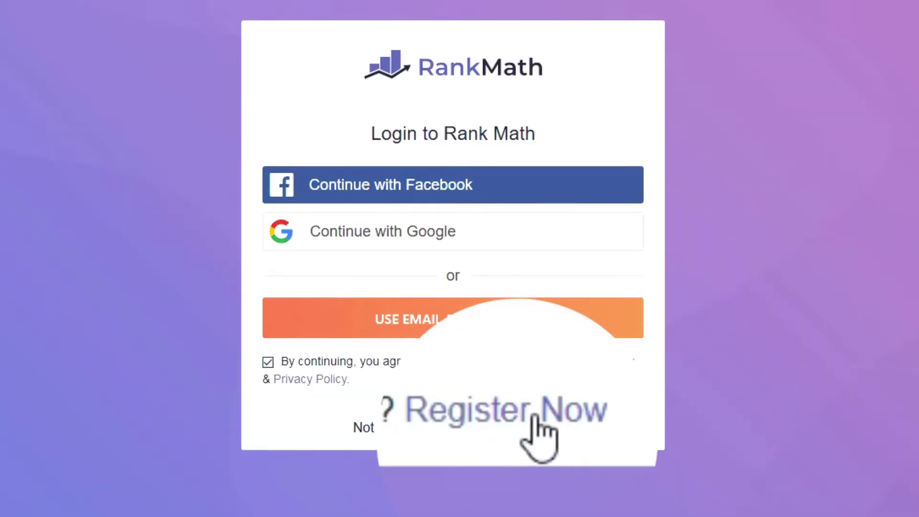
pyautogui.click(501, 427)
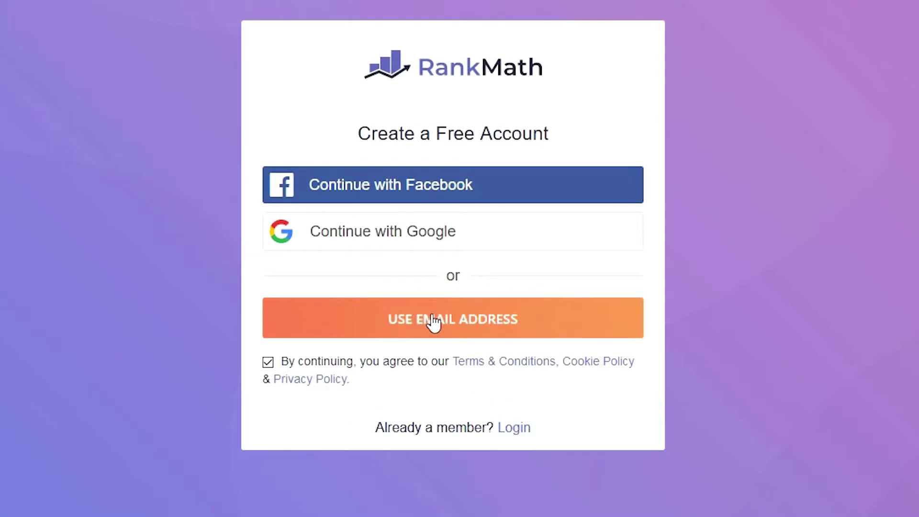
pyautogui.click(436, 331)
# Step: Fill in the account holder's name and e-mail, register, and approve activation on GreenStay
pyautogui.click(410, 323)
pyautogui.press('Down')
pyautogui.press('Return')
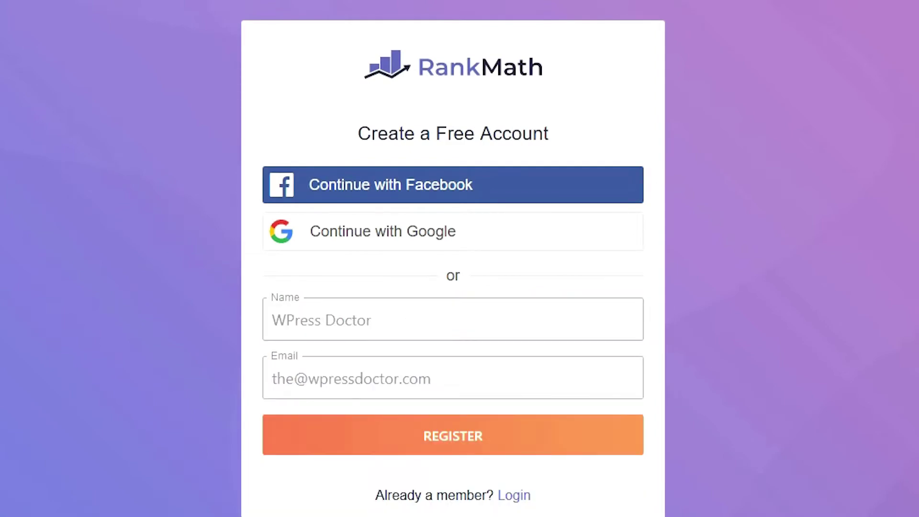
pyautogui.click(456, 455)
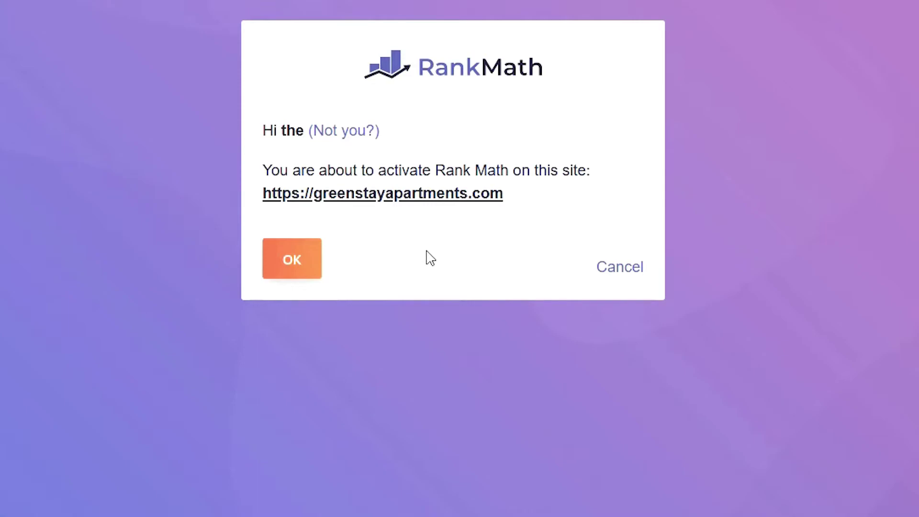
pyautogui.click(301, 270)
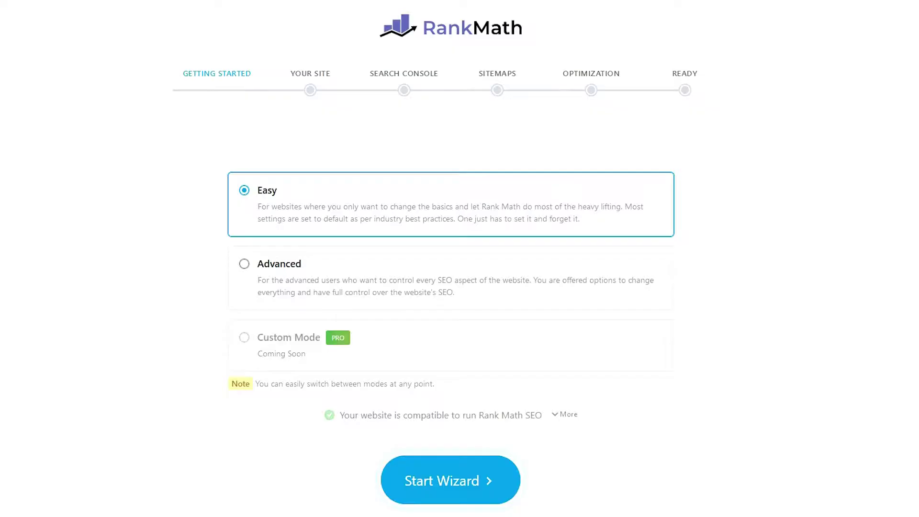
# Step: Start the wizard in Advanced mode and set the site type to Small Business Site
pyautogui.click(245, 266)
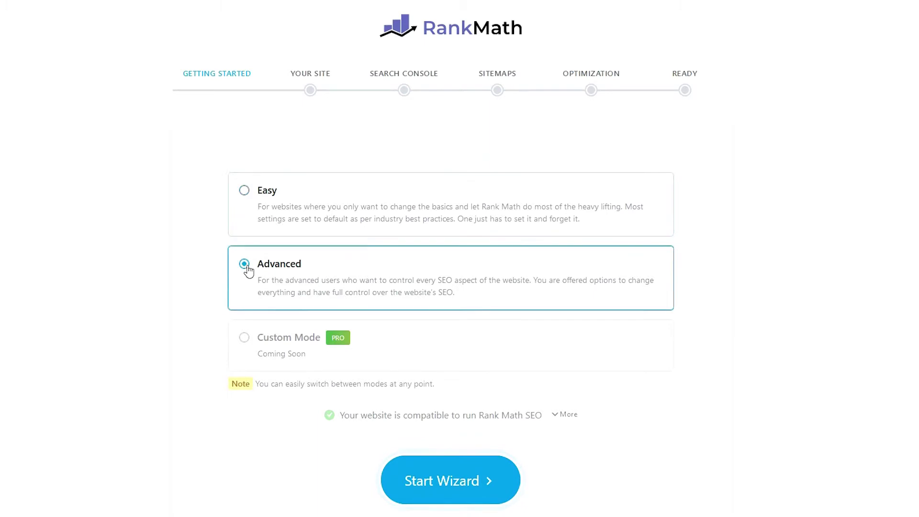
pyautogui.click(471, 482)
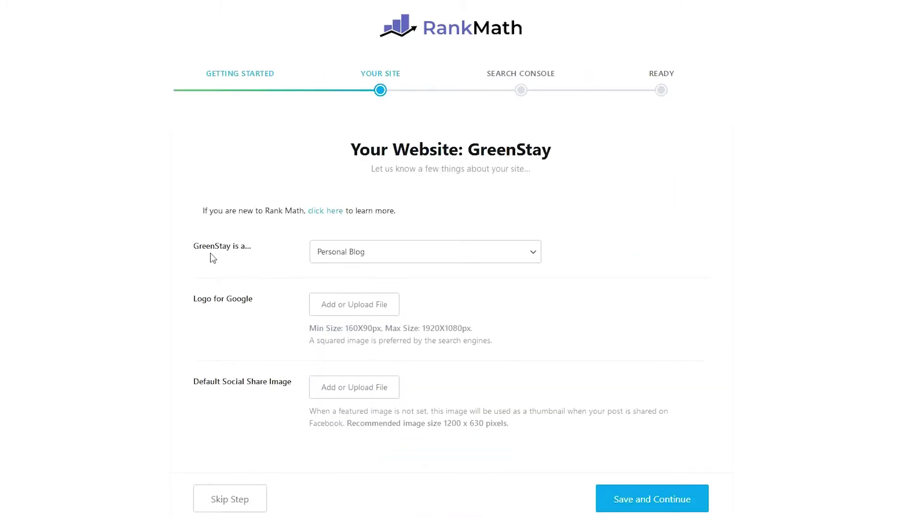
pyautogui.click(337, 254)
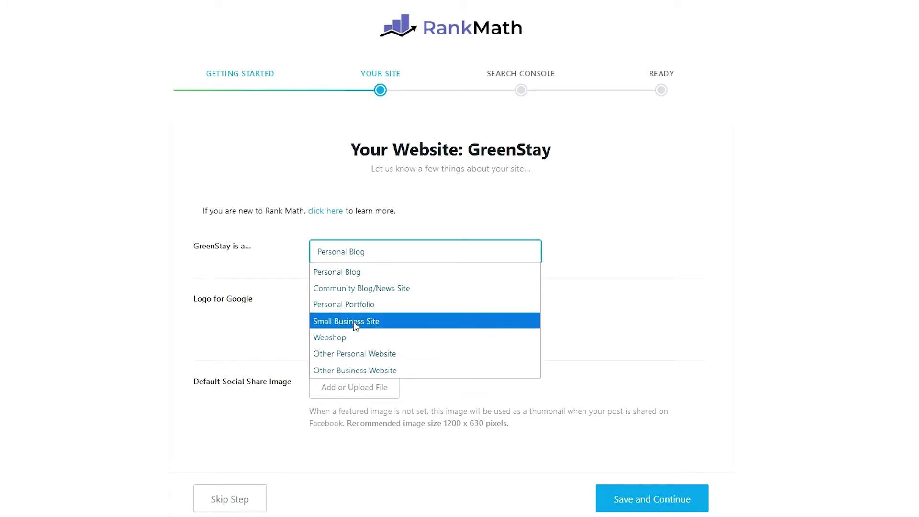
pyautogui.click(354, 323)
# Step: Set Business Type to Lodging Business and confirm the GreenStay company name
pyautogui.click(372, 309)
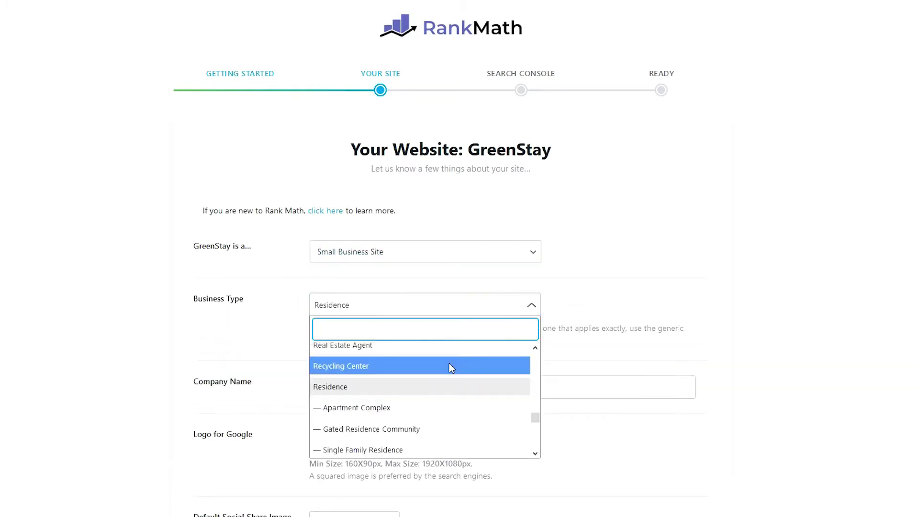
pyautogui.moveTo(535, 419); pyautogui.dragTo(531, 352)
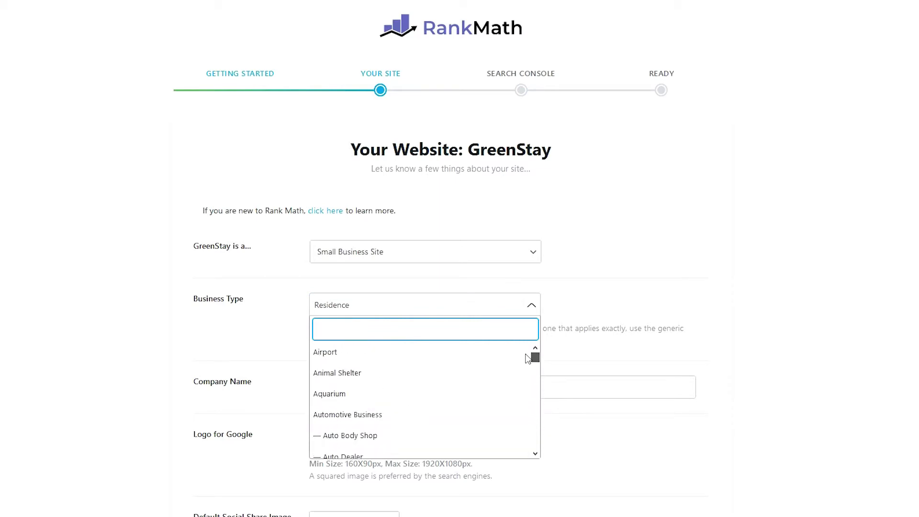
pyautogui.click(535, 454)
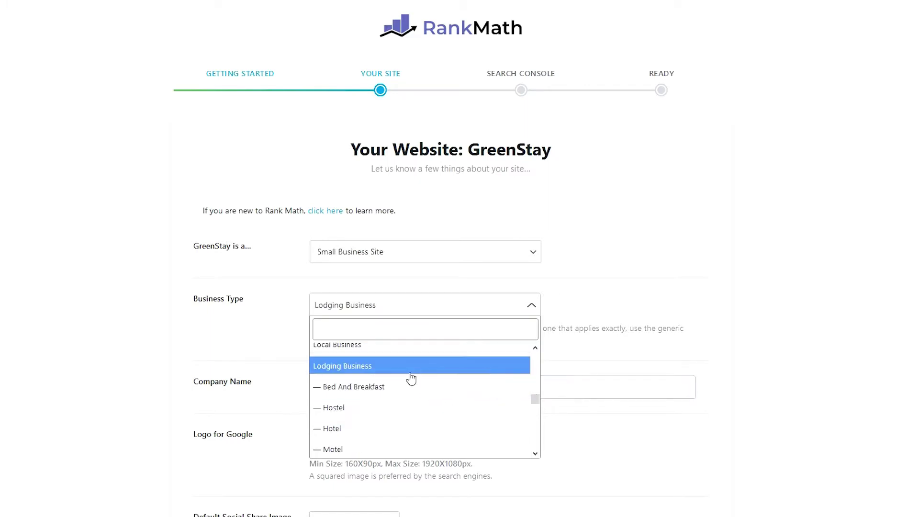
pyautogui.click(338, 372)
pyautogui.scroll(-2, 279, 335)
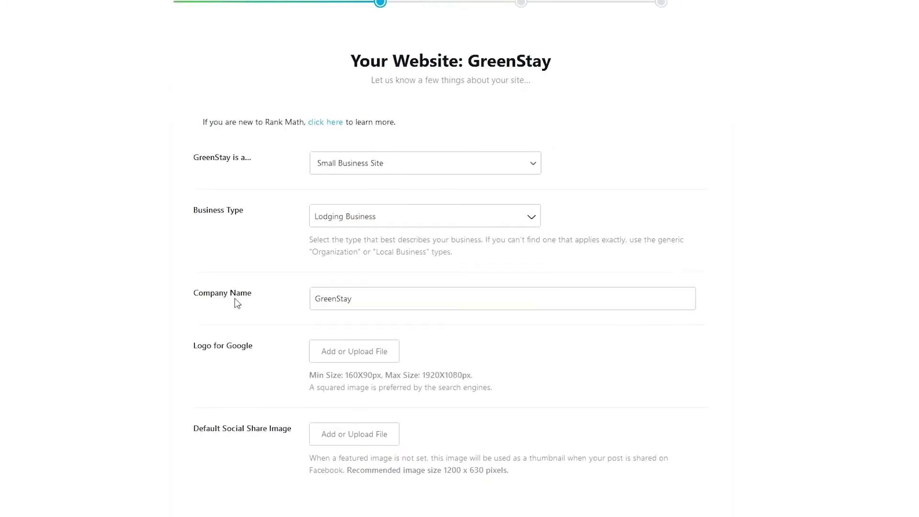
pyautogui.click(363, 301)
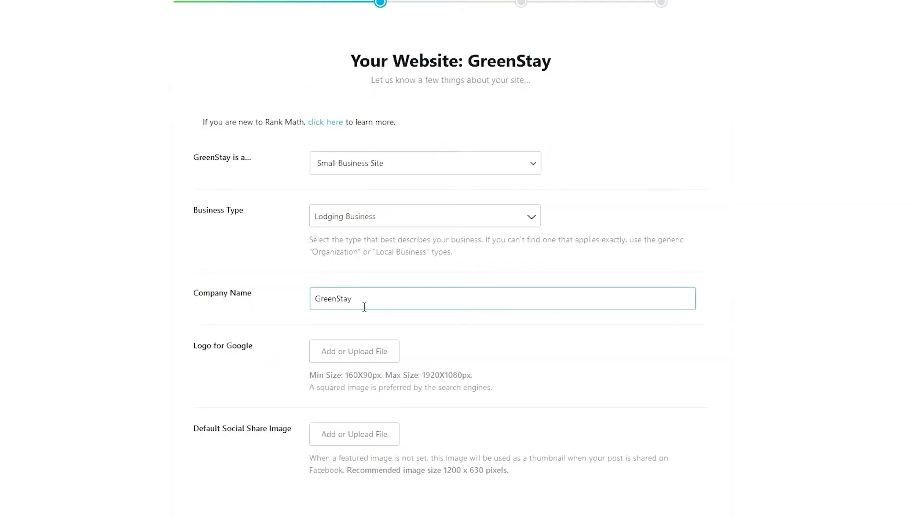
pyautogui.click(307, 330)
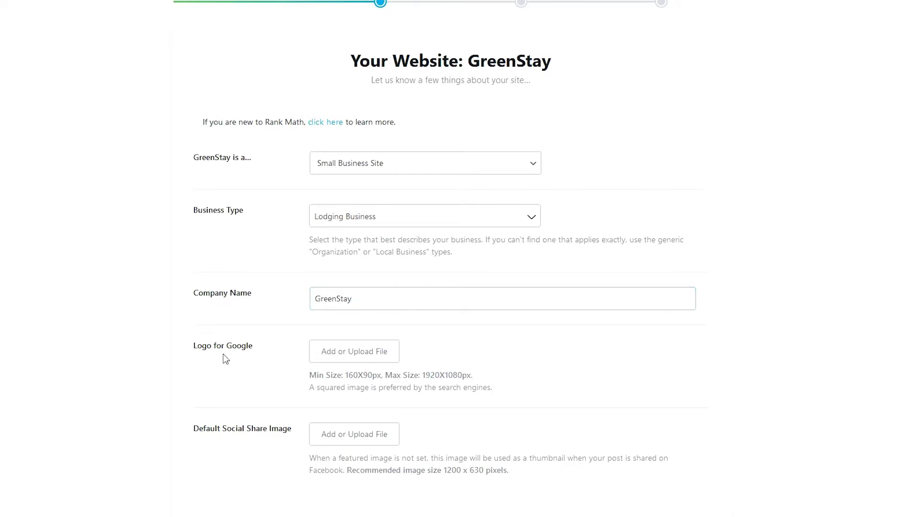
# Step: Set the existing GreenStay logo from the Media Library as the Logo for Google
pyautogui.click(353, 354)
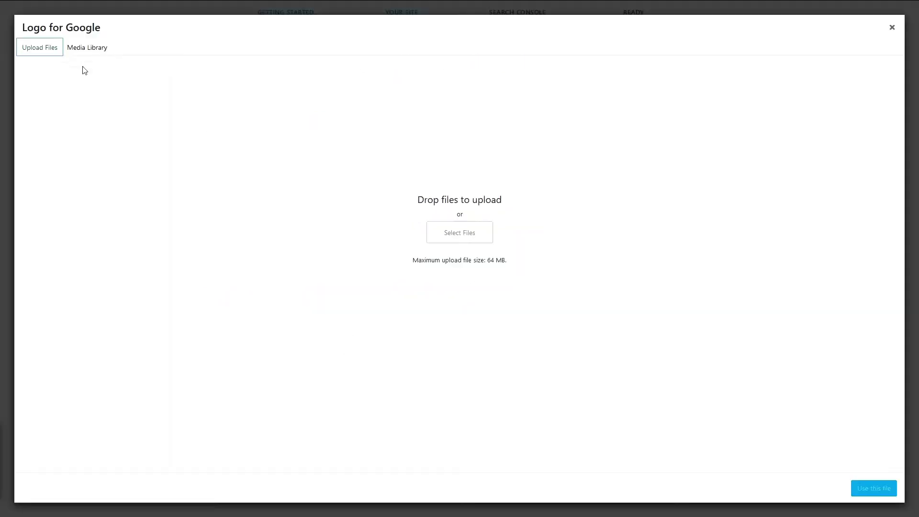
pyautogui.click(89, 51)
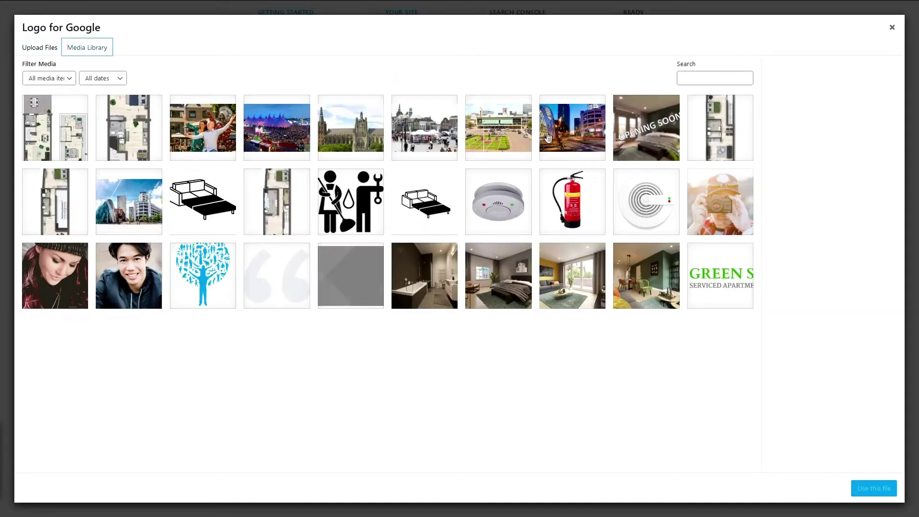
pyautogui.click(729, 291)
pyautogui.click(873, 488)
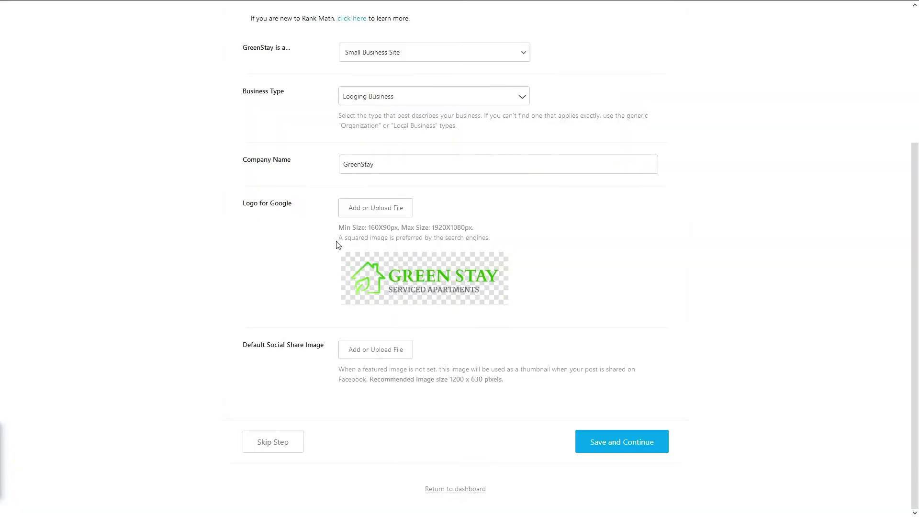
pyautogui.moveTo(338, 237); pyautogui.dragTo(482, 239)
pyautogui.click(482, 239)
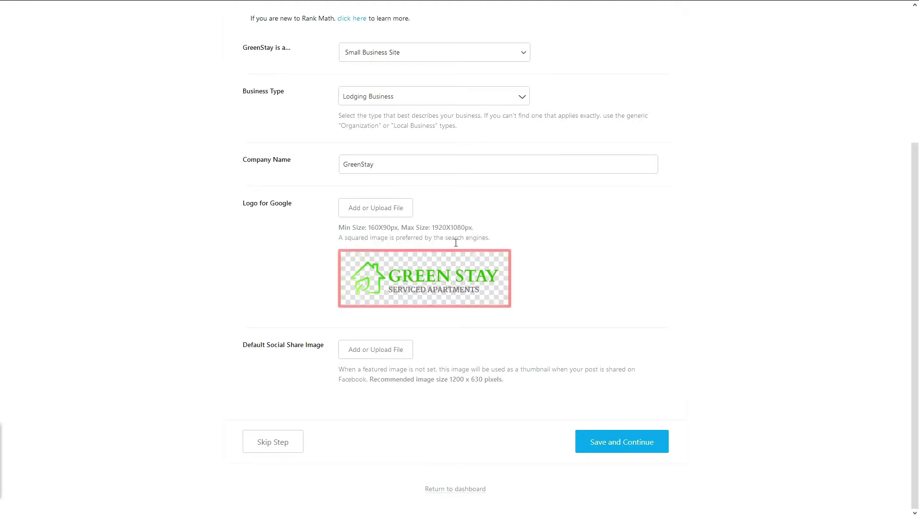
pyautogui.click(268, 345)
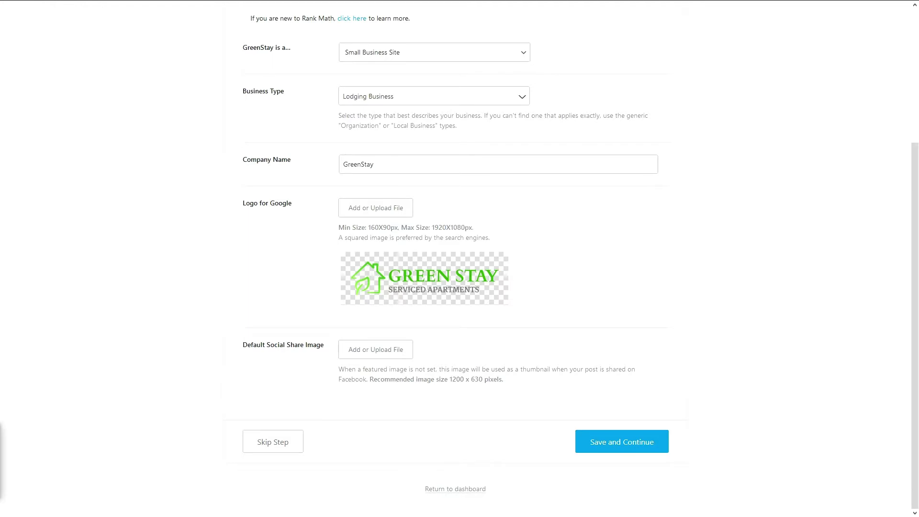
# Step: Replace the Google logo with a newly uploaded square Green Stay logo file
pyautogui.click(374, 217)
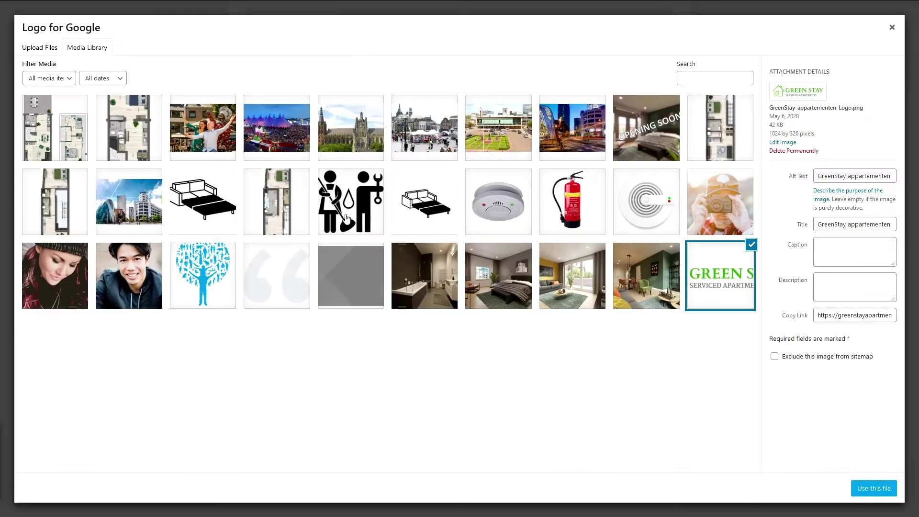
pyautogui.click(42, 47)
pyautogui.click(445, 232)
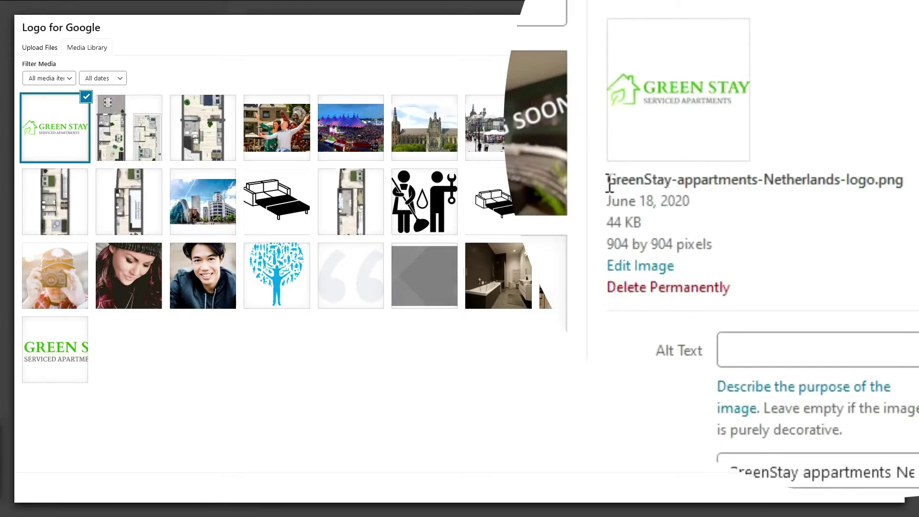
pyautogui.moveTo(609, 184); pyautogui.dragTo(891, 181)
pyautogui.click(883, 181)
pyautogui.moveTo(686, 182)
pyautogui.mouseDown()
pyautogui.moveTo(824, 191)
pyautogui.moveTo(839, 180)
pyautogui.moveTo(676, 182)
pyautogui.mouseUp()
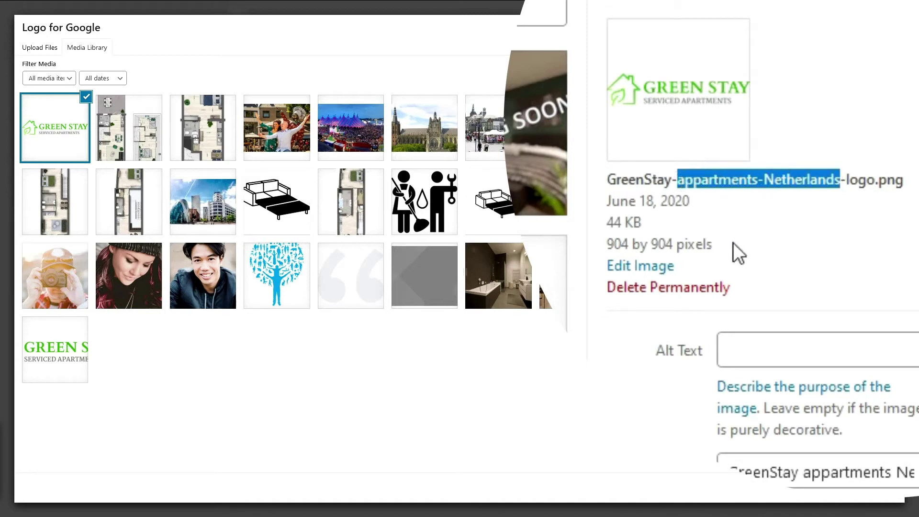
pyautogui.click(674, 181)
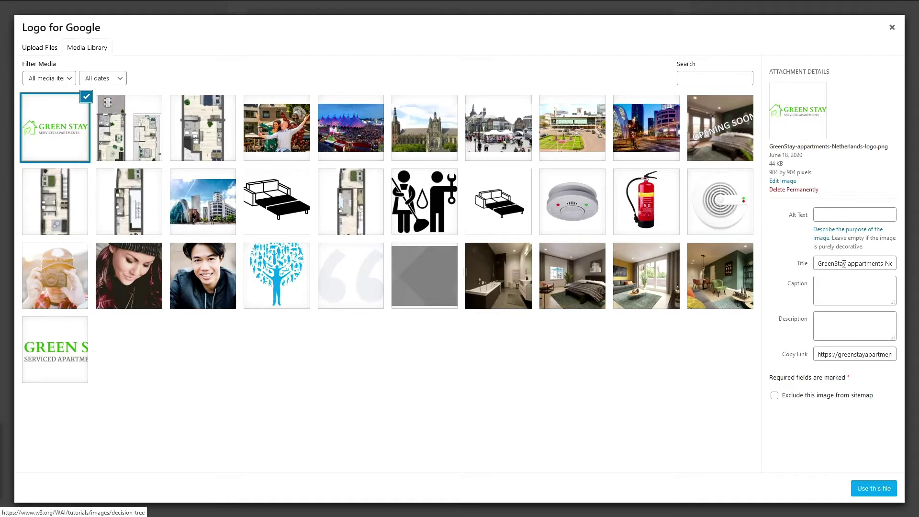
pyautogui.click(874, 488)
pyautogui.scroll(-3, 411, 400)
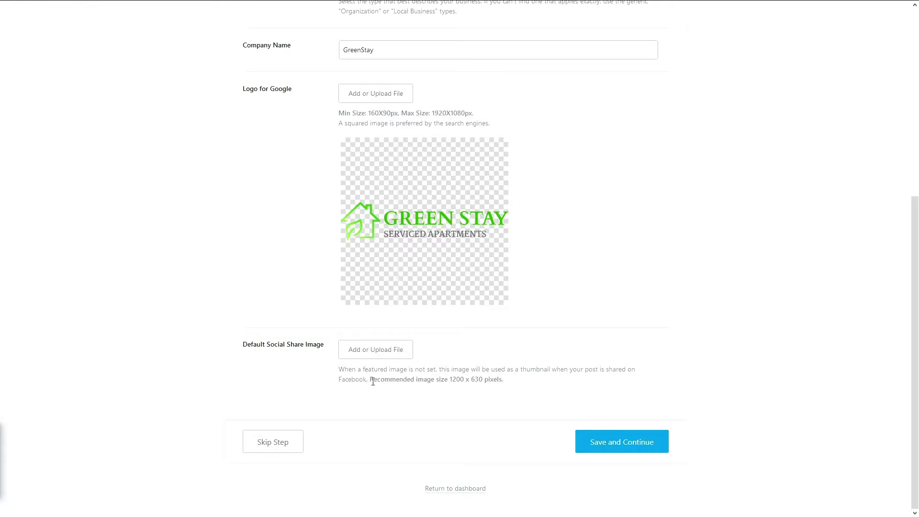
# Step: Upload the dark bedroom Green Stay photo as Default Social Share Image with its title as alt text, then save
pyautogui.moveTo(373, 381); pyautogui.dragTo(473, 381)
pyautogui.click(461, 381)
pyautogui.click(381, 357)
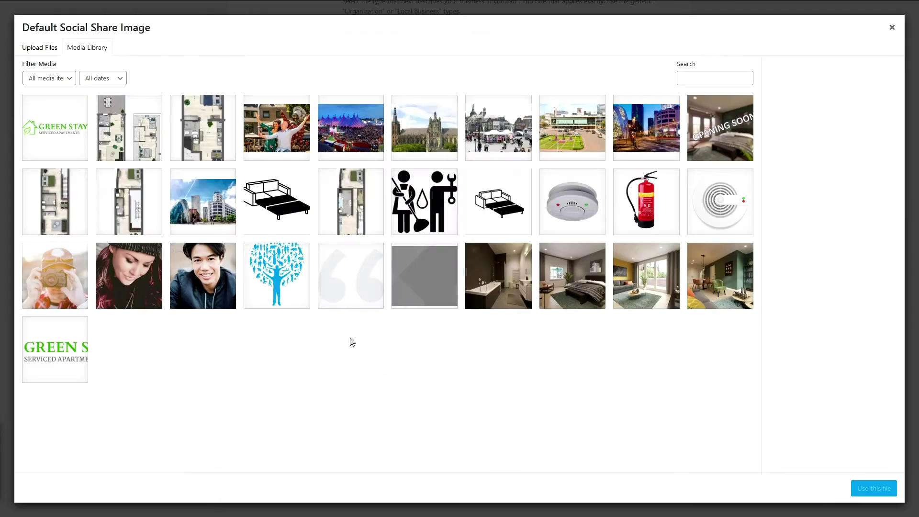
pyautogui.click(40, 47)
pyautogui.click(459, 232)
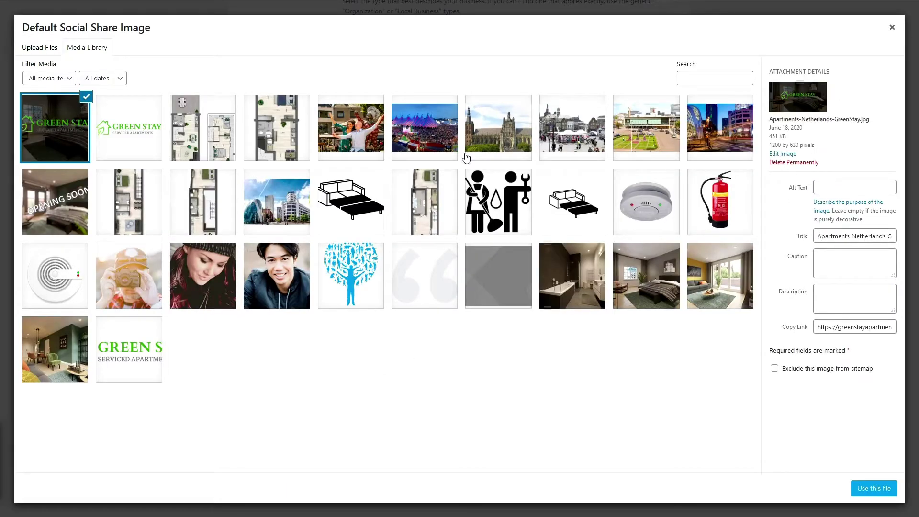
pyautogui.tripleClick(845, 234)
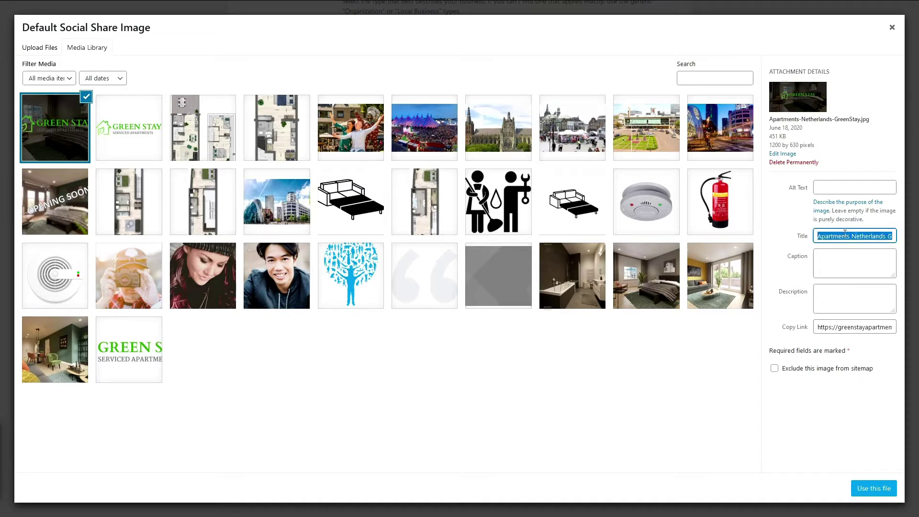
pyautogui.click(836, 186)
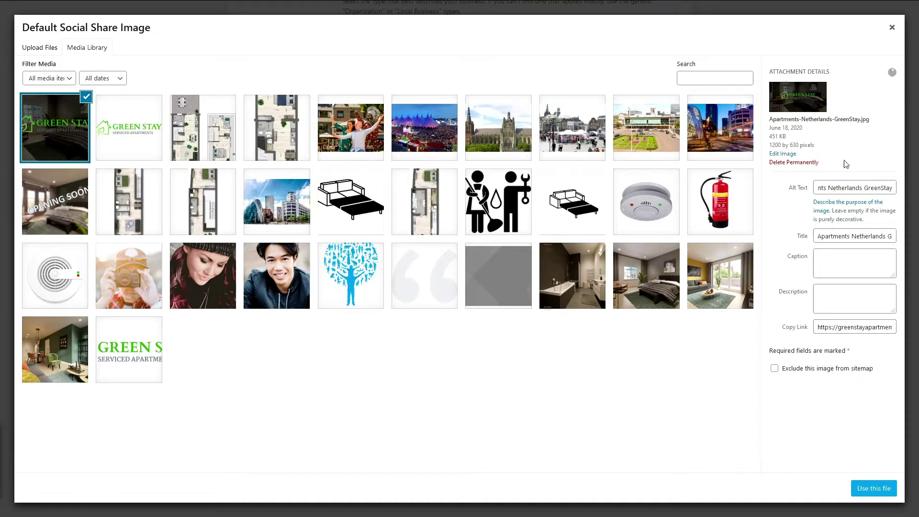
pyautogui.click(872, 488)
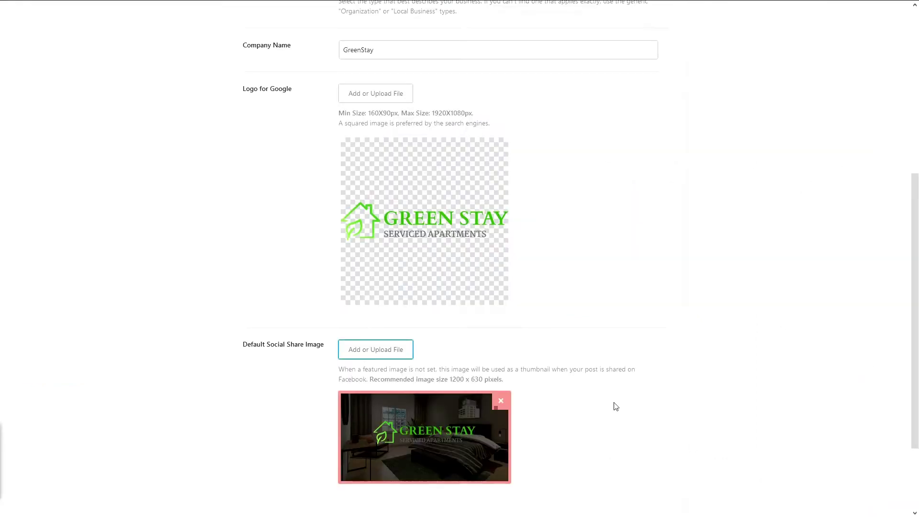
pyautogui.scroll(-2, 574, 453)
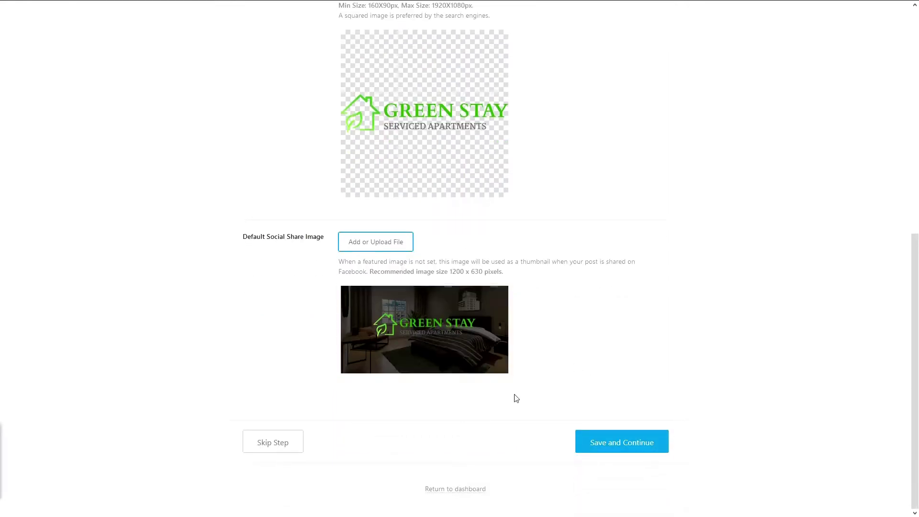
pyautogui.click(606, 450)
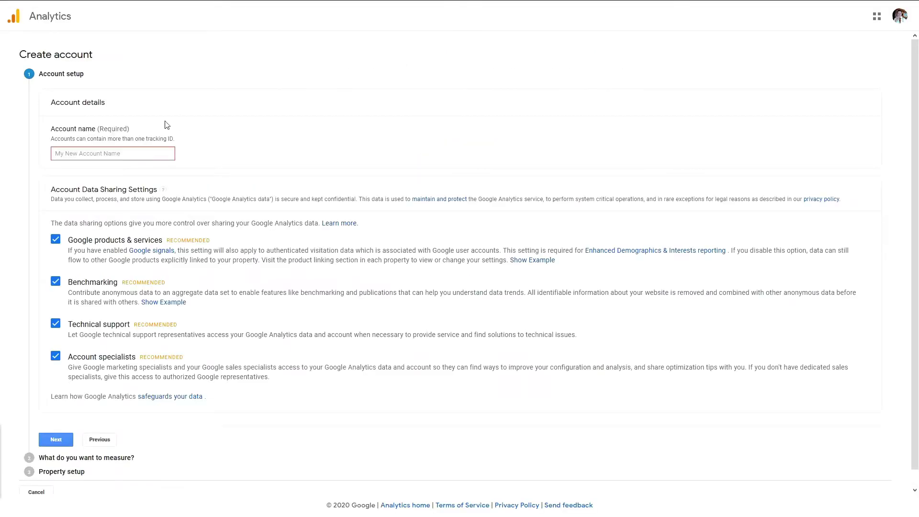
# Step: Name the new Google Analytics account and choose to measure a Web property
pyautogui.click(116, 151)
pyautogui.moveTo(83, 156); pyautogui.dragTo(45, 156)
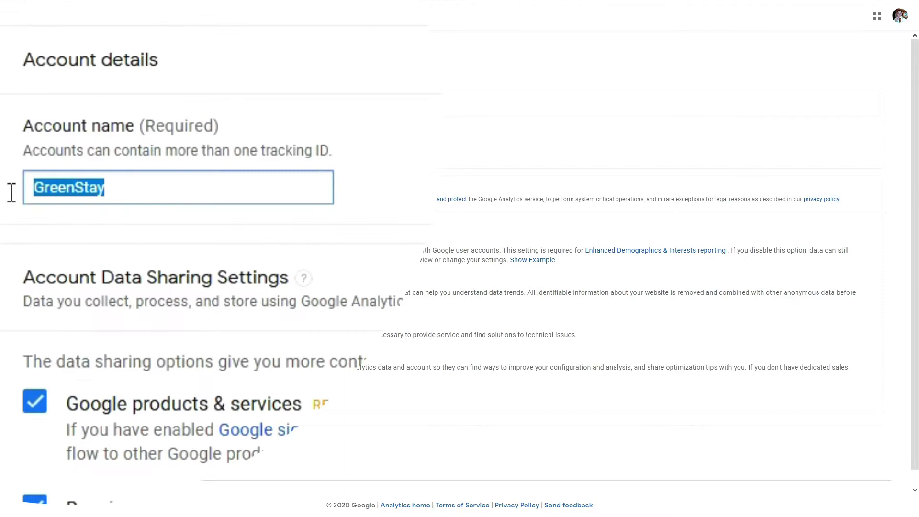
pyautogui.click(99, 156)
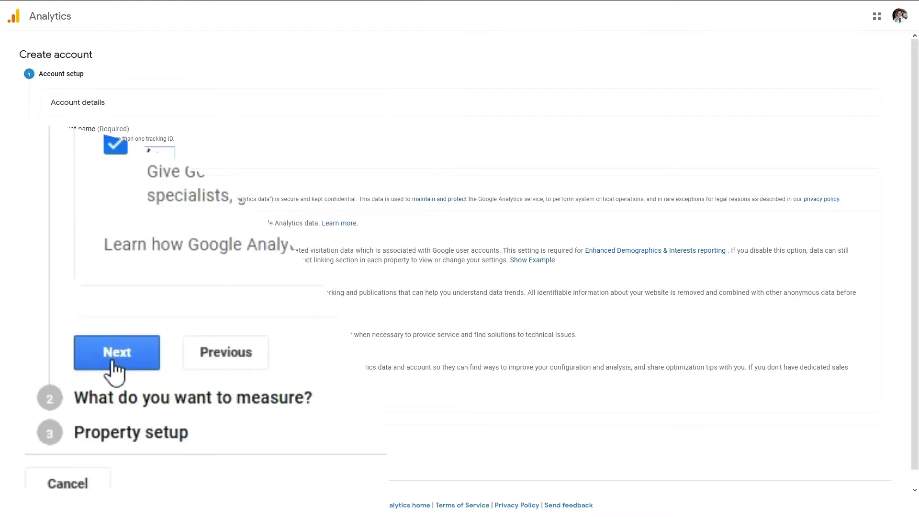
pyautogui.click(59, 437)
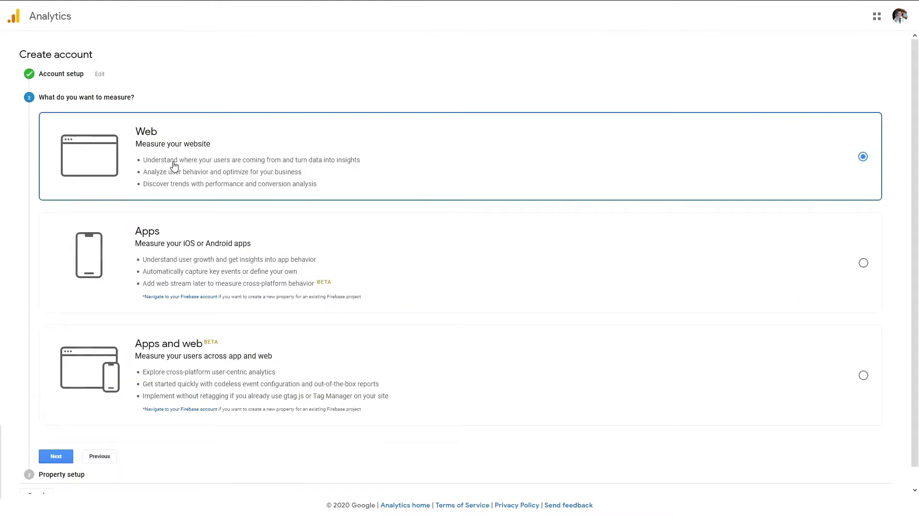
pyautogui.click(56, 456)
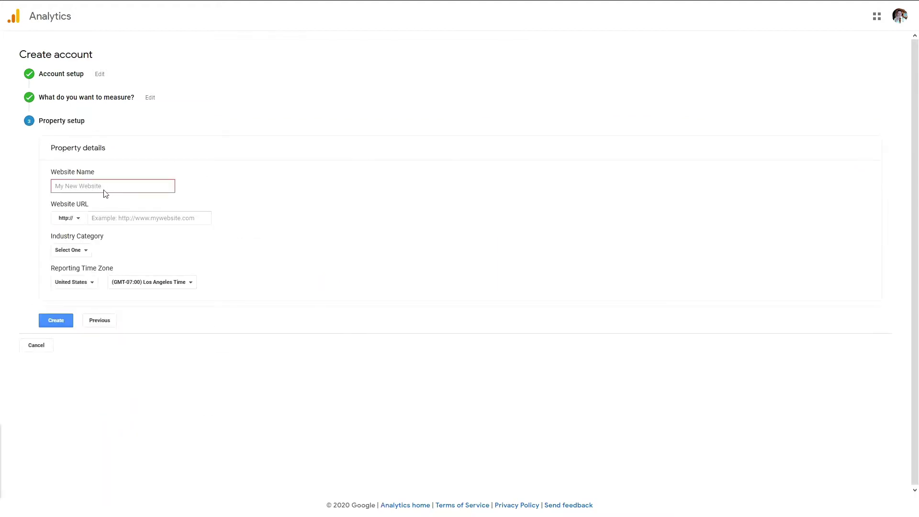
pyautogui.write('GreenStayy')
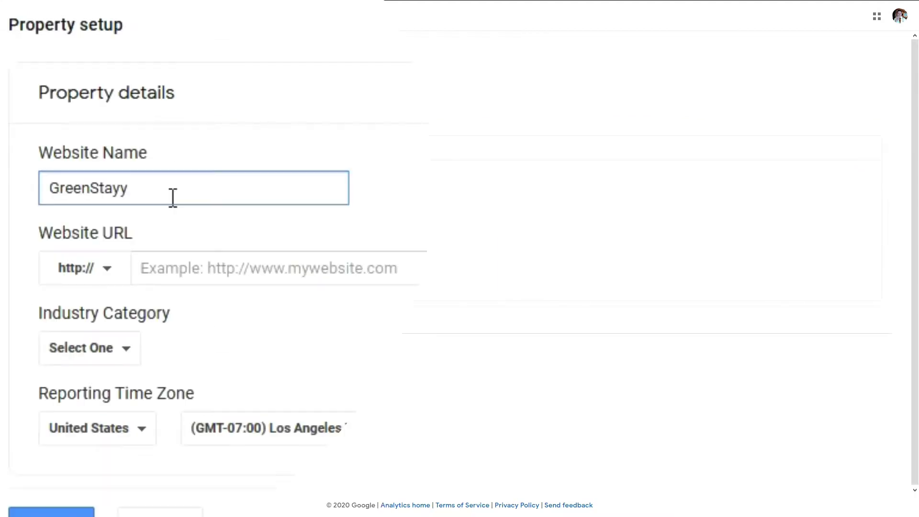
pyautogui.press('BackSpace')
pyautogui.click(114, 273)
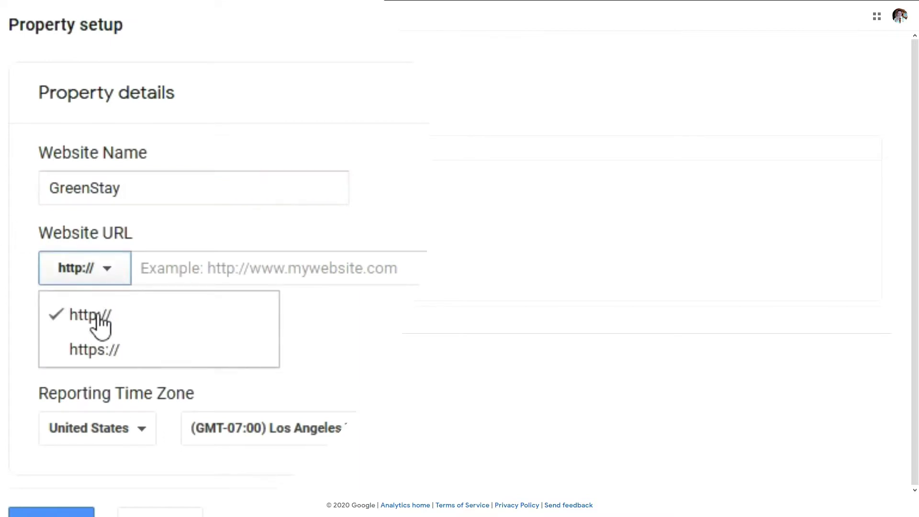
pyautogui.click(111, 359)
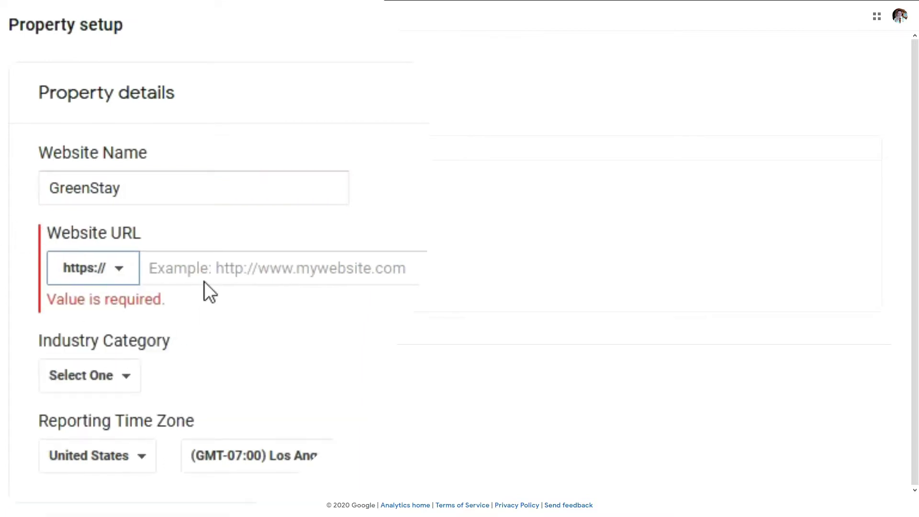
pyautogui.click(203, 274)
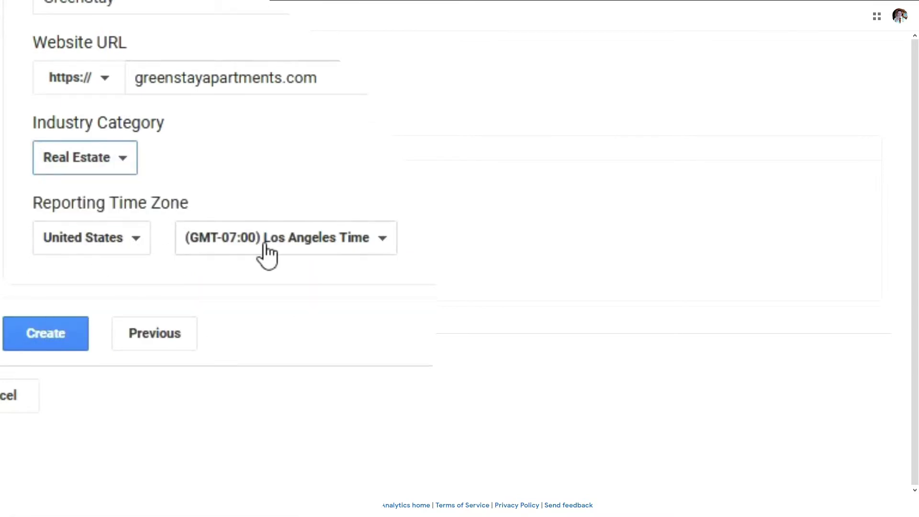
pyautogui.click(65, 344)
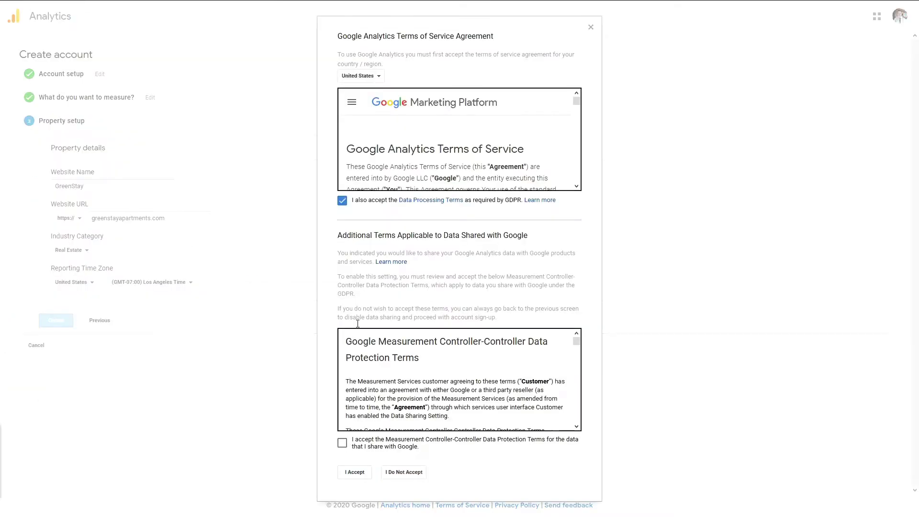
# Step: Accept the GDPR and Analytics terms, opt out of all e-mail communications, and dismiss the popups
pyautogui.click(342, 443)
pyautogui.click(359, 473)
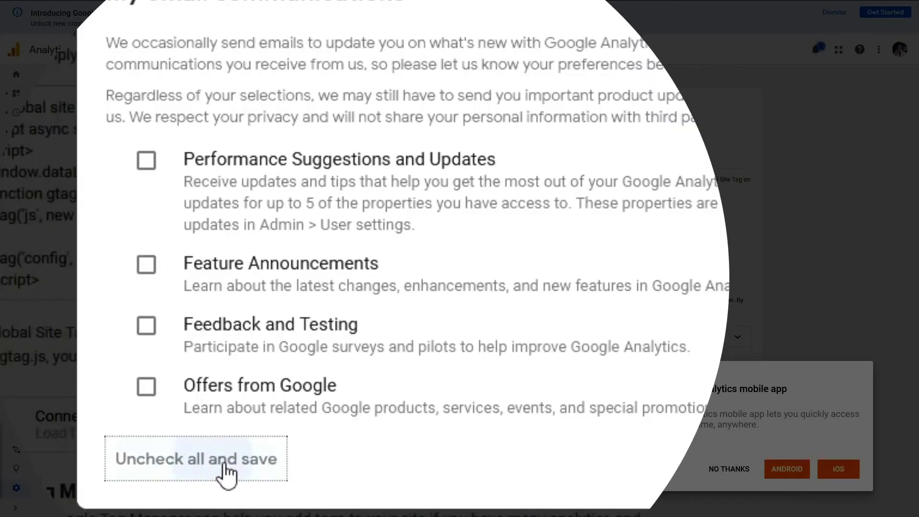
pyautogui.click(303, 355)
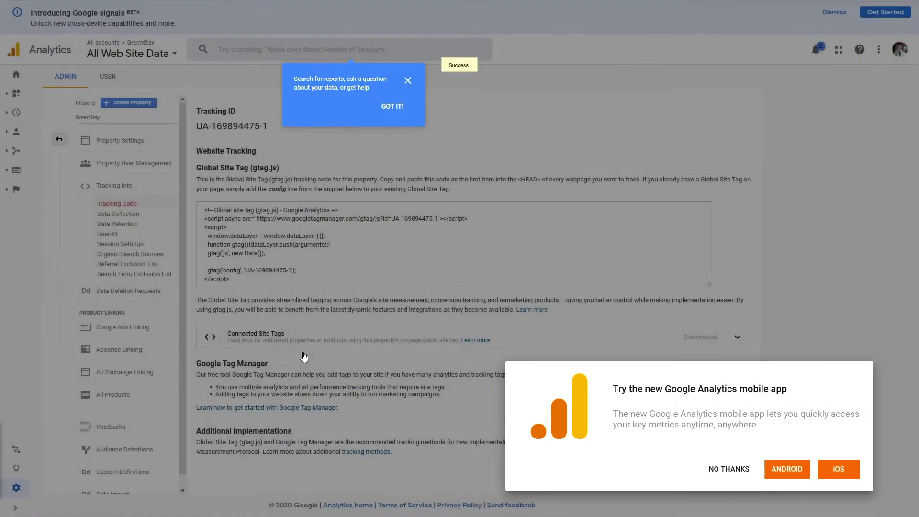
pyautogui.click(392, 107)
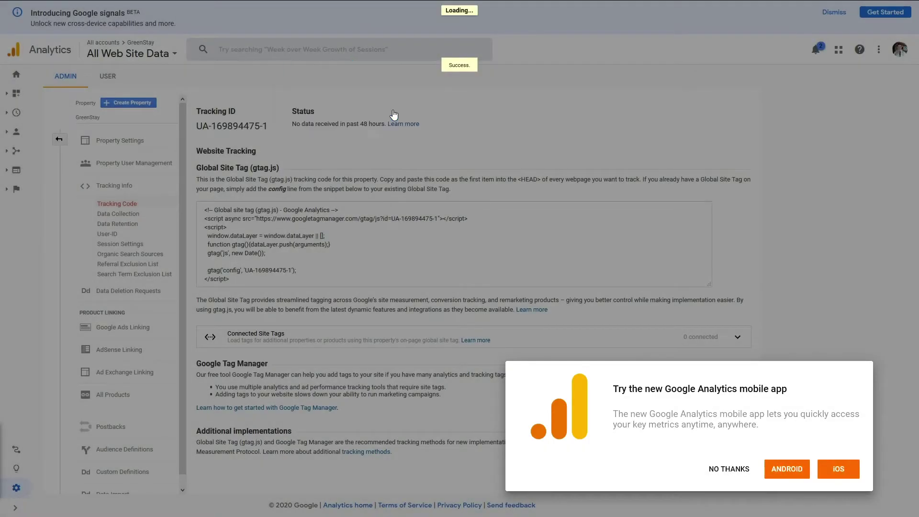
pyautogui.click(730, 469)
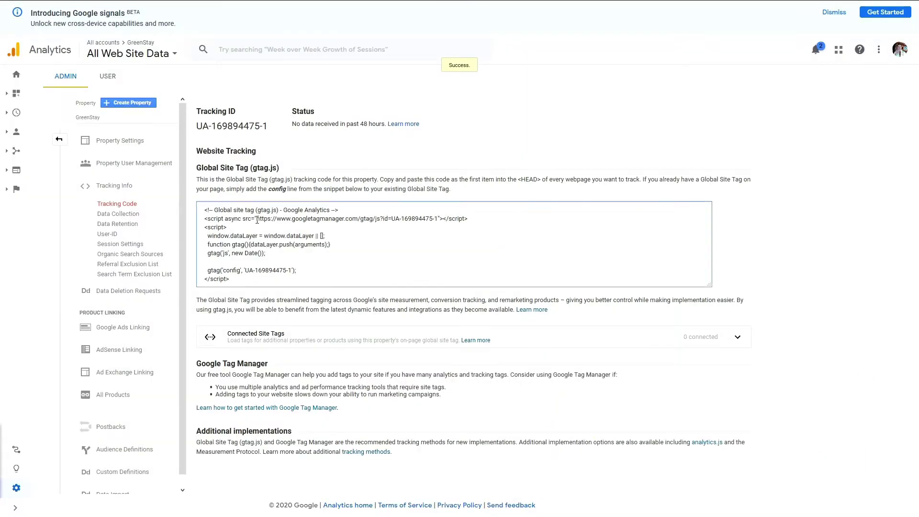
# Step: Copy the Global Site Tag (gtag) tracking code
pyautogui.click(230, 221)
pyautogui.rightClick(226, 222)
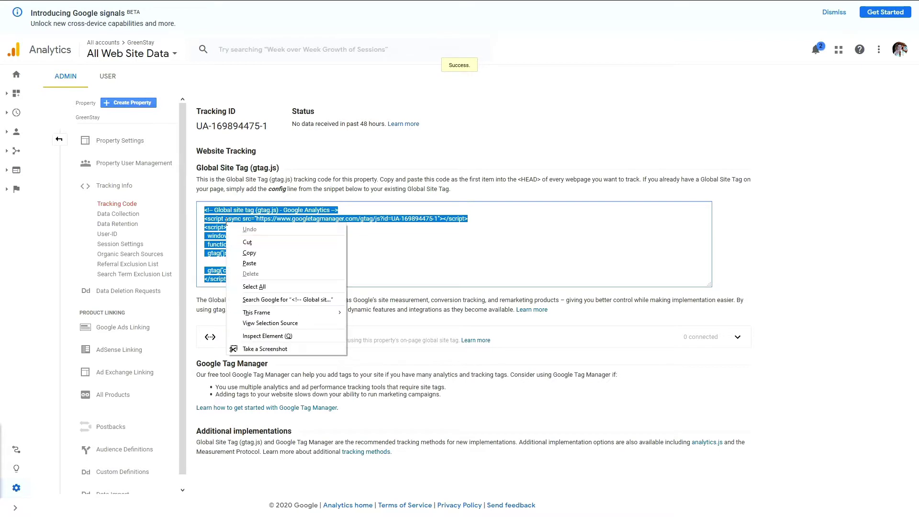
pyautogui.click(258, 258)
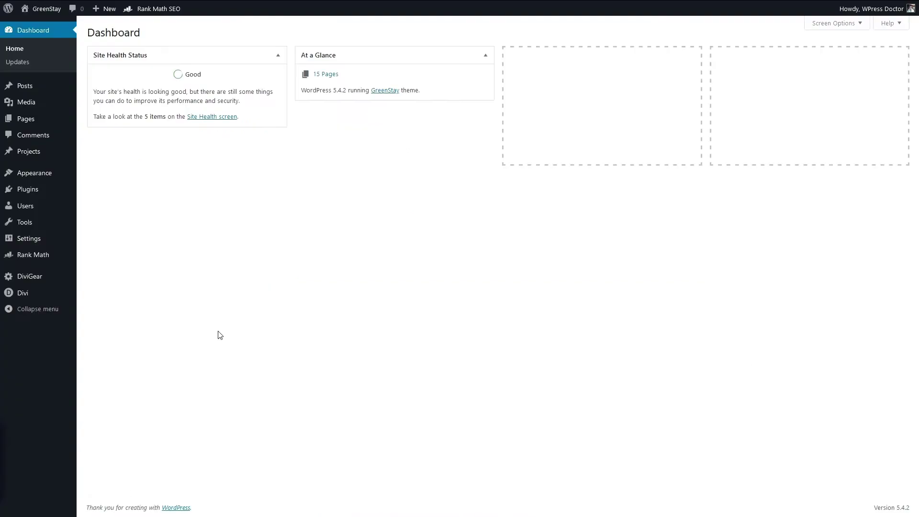
# Step: Paste the Google Analytics gtag snippet at the top of Divi's Integration head code
pyautogui.moveTo(29, 298)
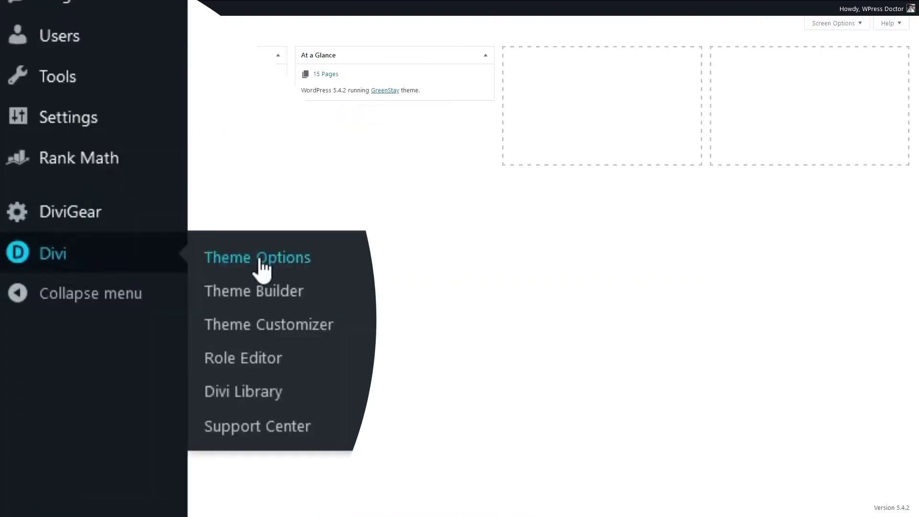
pyautogui.click(262, 269)
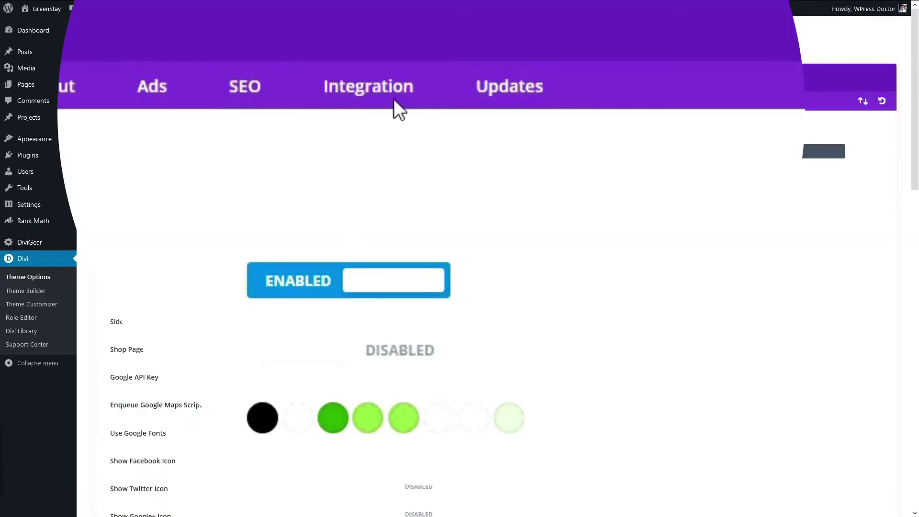
pyautogui.click(395, 105)
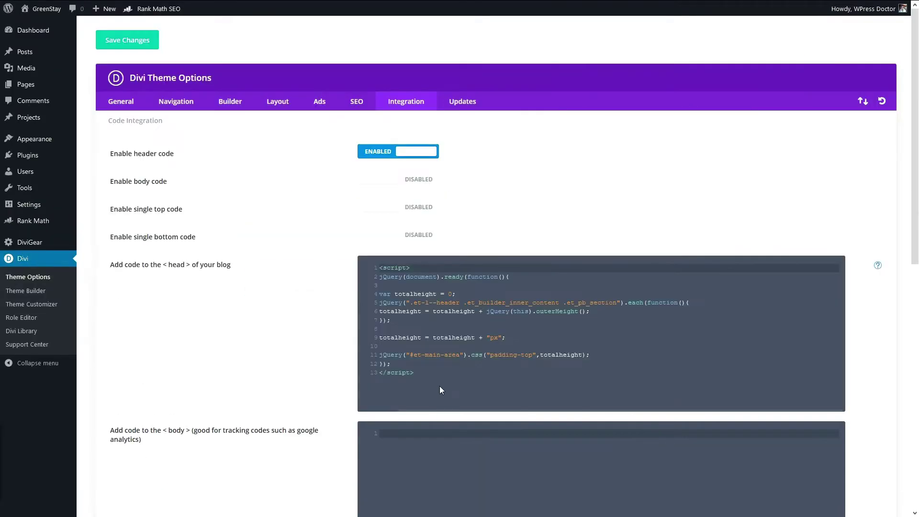
pyautogui.click(442, 383)
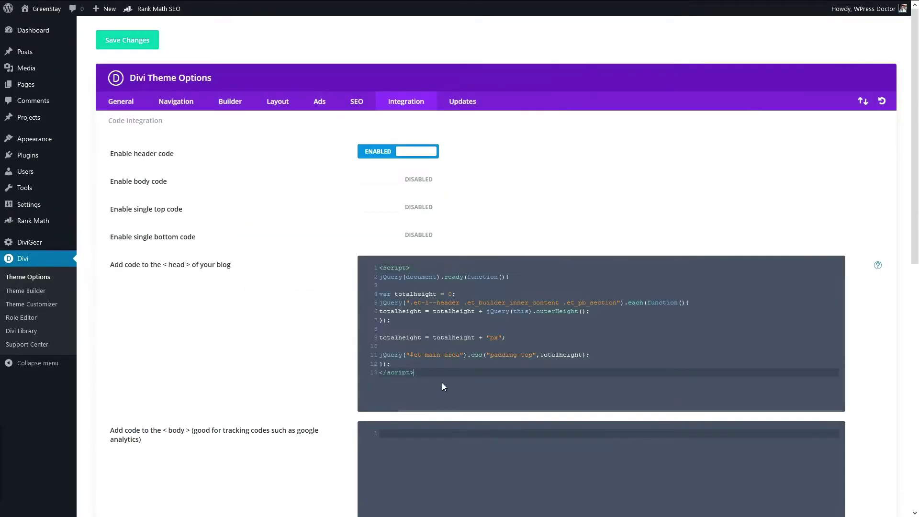
pyautogui.click(384, 272)
pyautogui.press('Return')
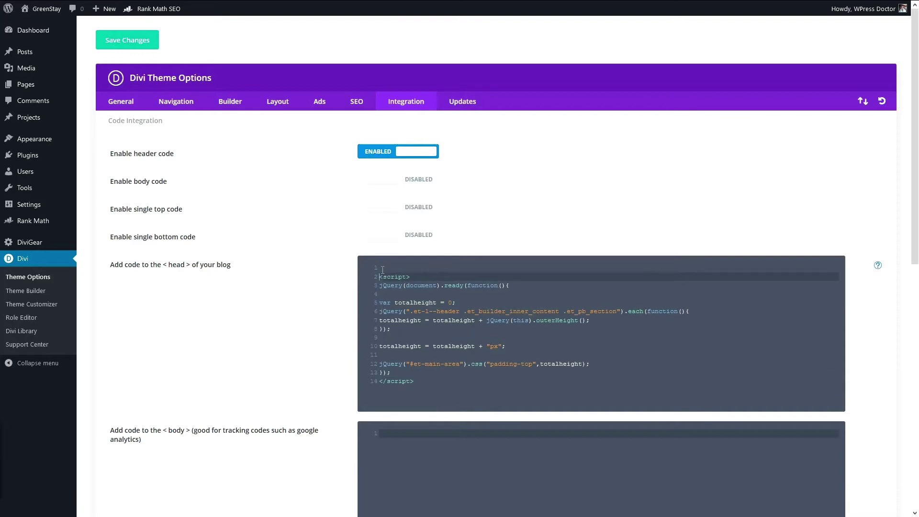
pyautogui.press('Up')
pyautogui.press('Return')
pyautogui.press('Up')
pyautogui.hotkey('ctrl', 'v')
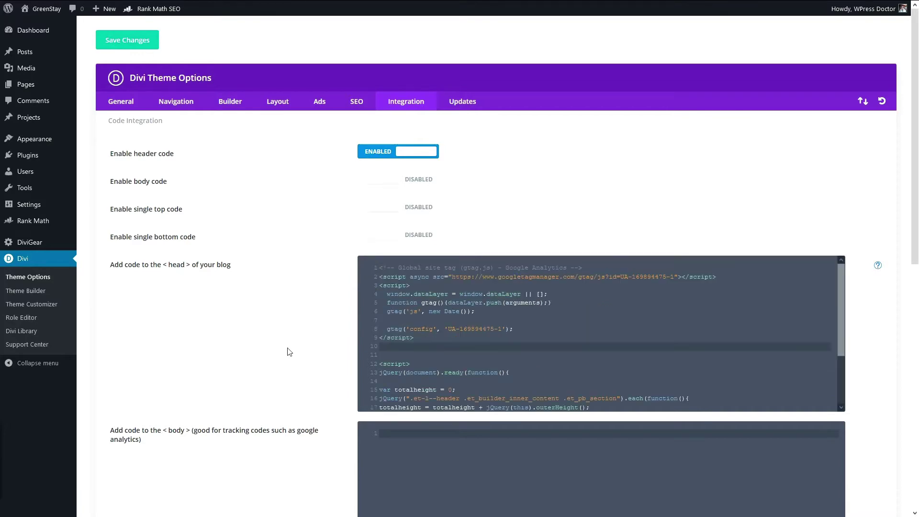
pyautogui.scroll(-10, 280, 345)
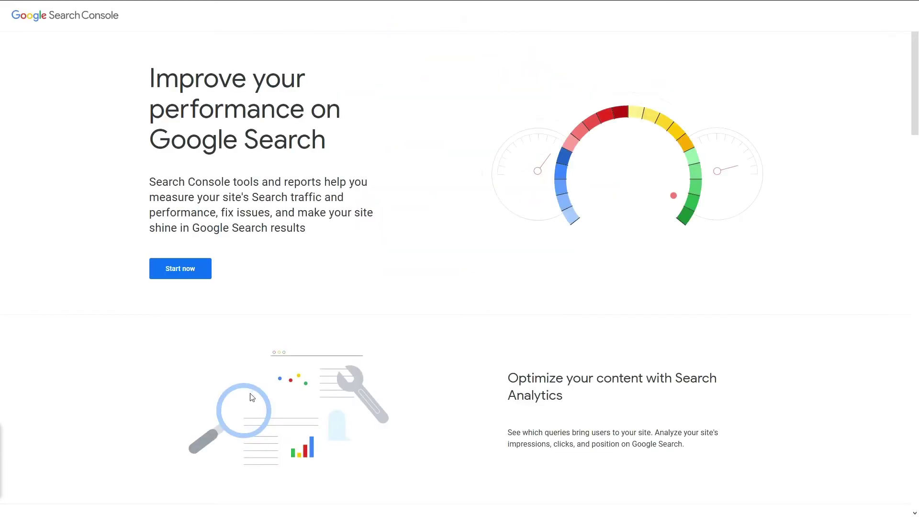
pyautogui.click(191, 253)
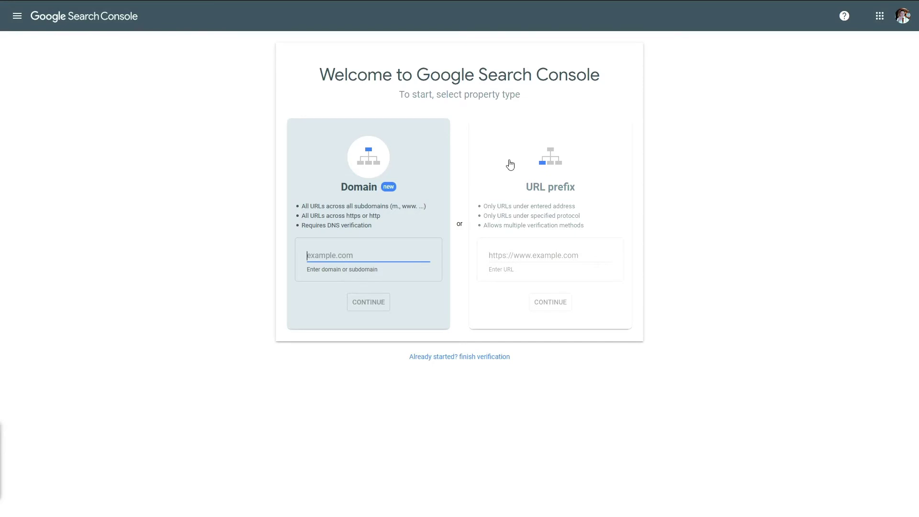
pyautogui.click(521, 225)
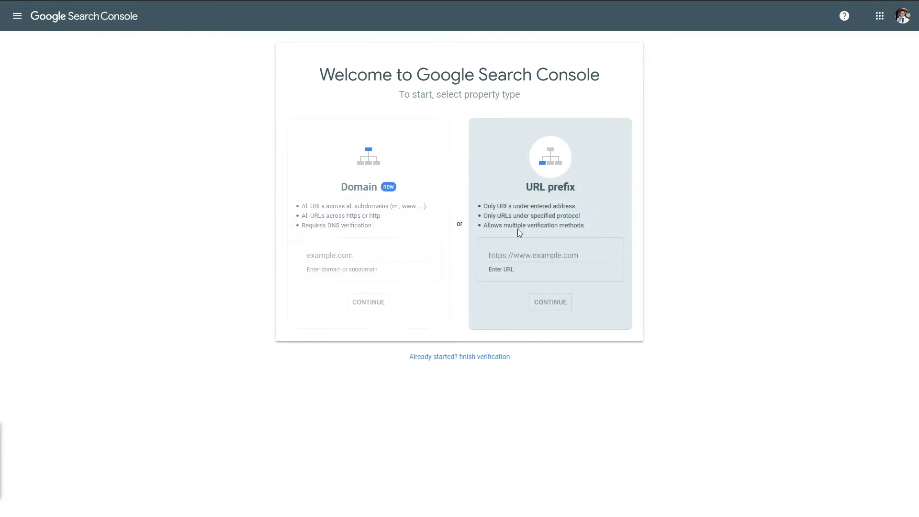
pyautogui.click(514, 256)
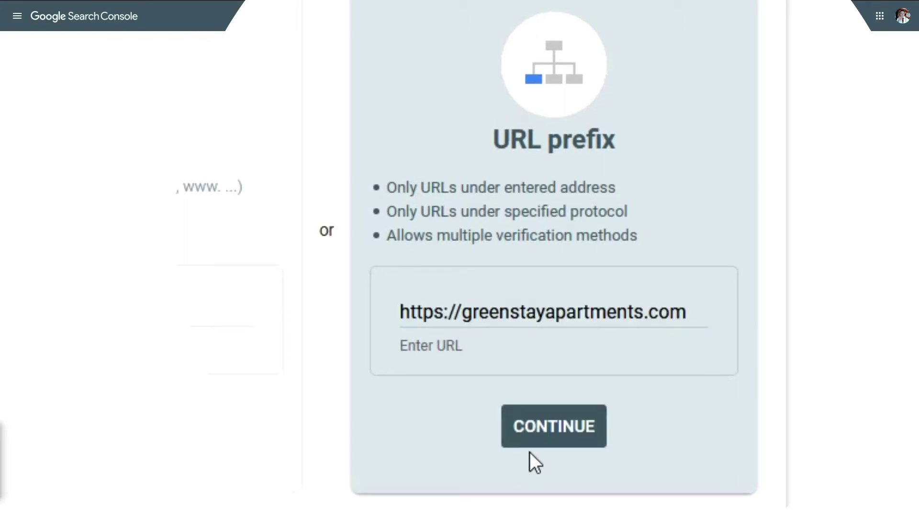
pyautogui.click(545, 437)
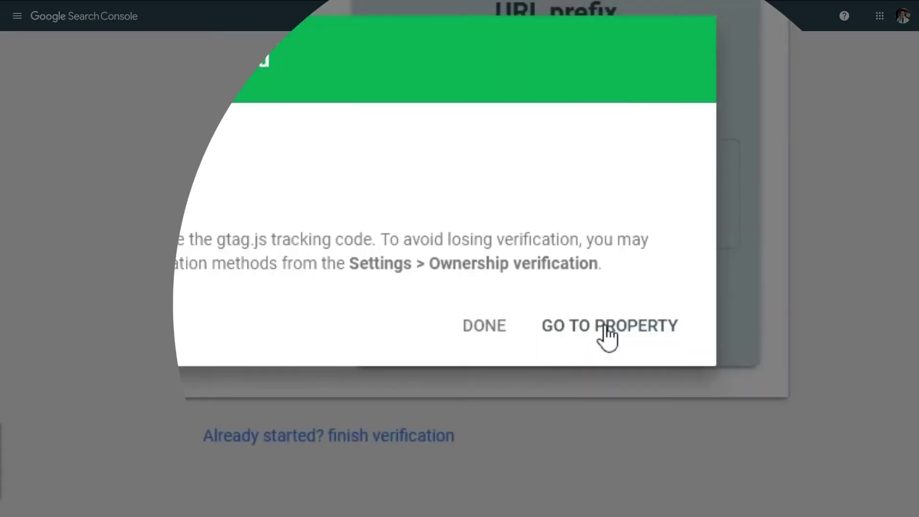
pyautogui.click(605, 330)
# Step: Dismiss the welcome dialog, new feature notice and Overview tour card
pyautogui.click(465, 335)
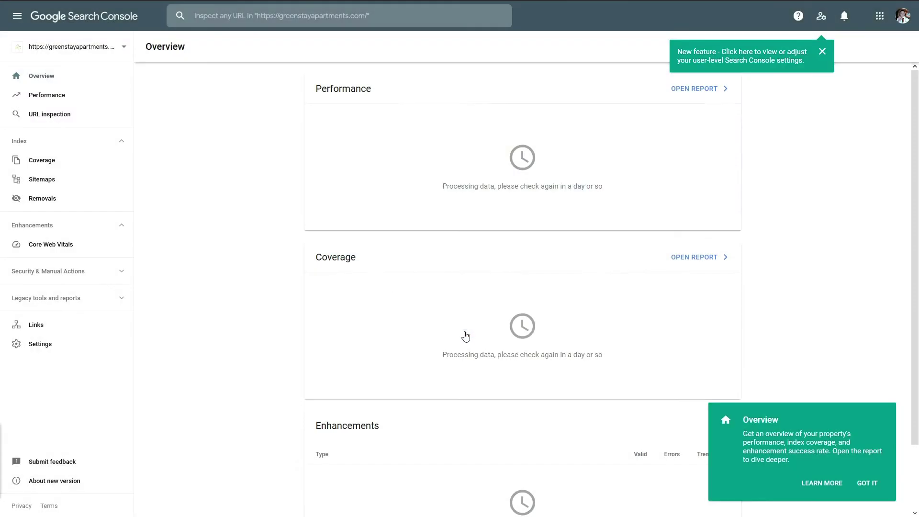
pyautogui.click(822, 56)
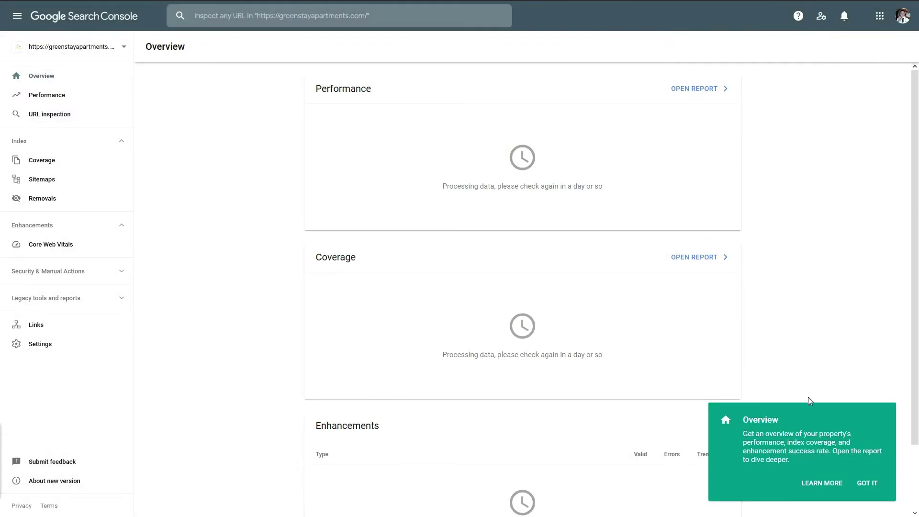
pyautogui.click(873, 484)
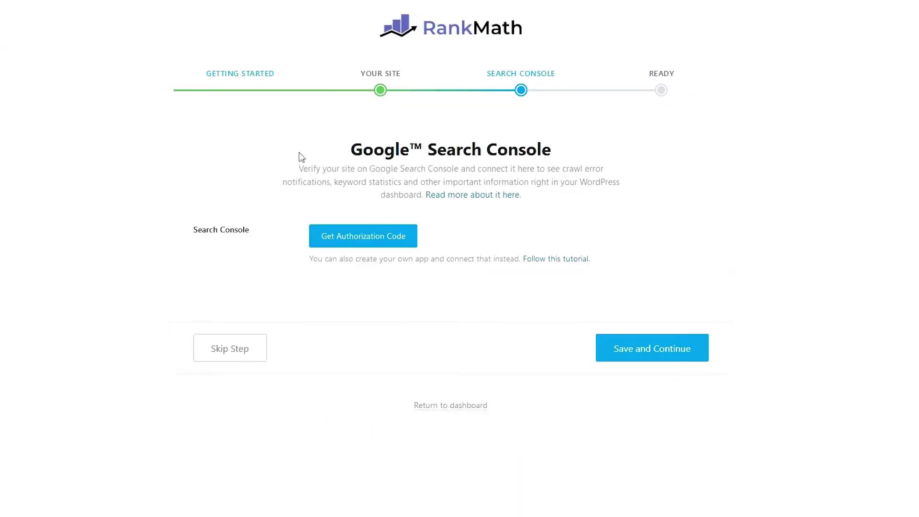
# Step: Authorize Rank Math with Google Search Console by granting access and pasting the authorization code
pyautogui.click(382, 245)
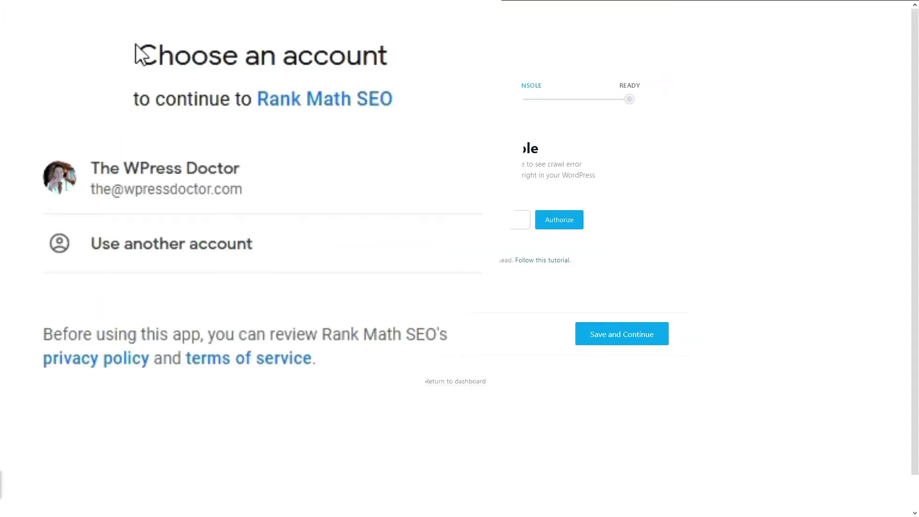
pyautogui.click(162, 192)
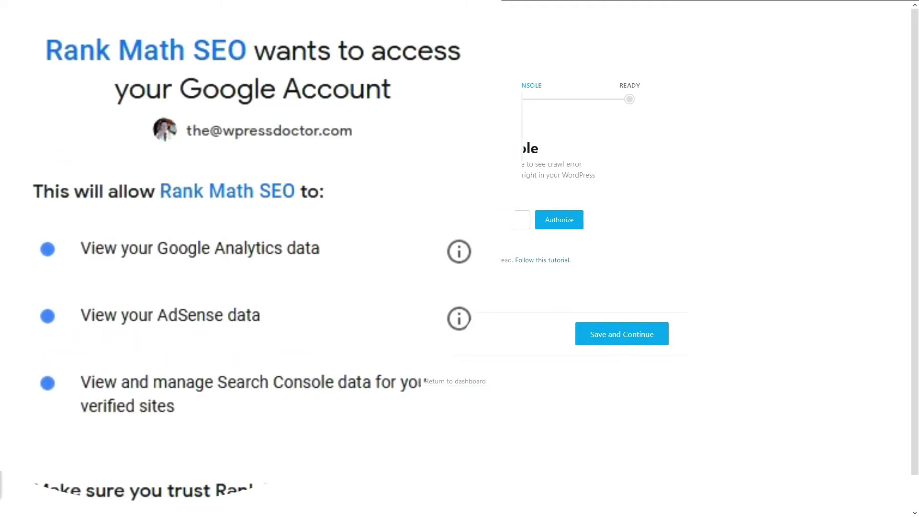
pyautogui.scroll(-4, 239, 259)
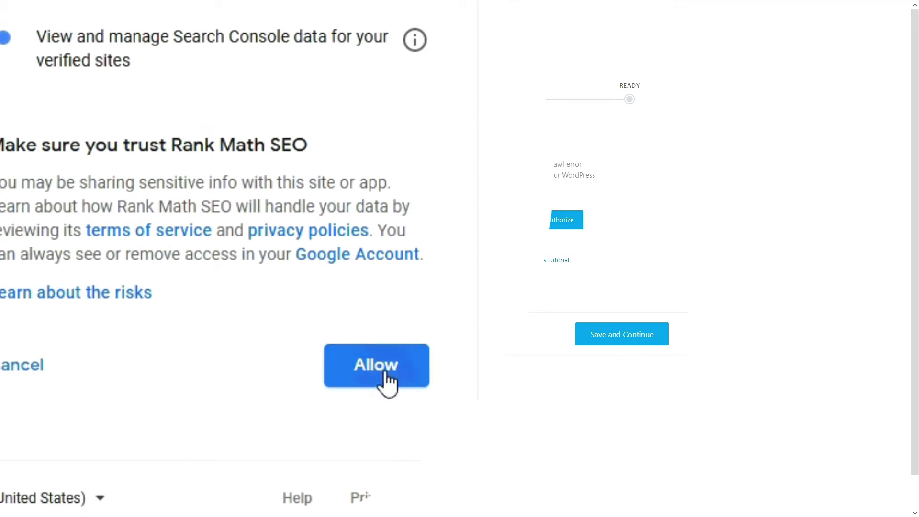
pyautogui.click(385, 378)
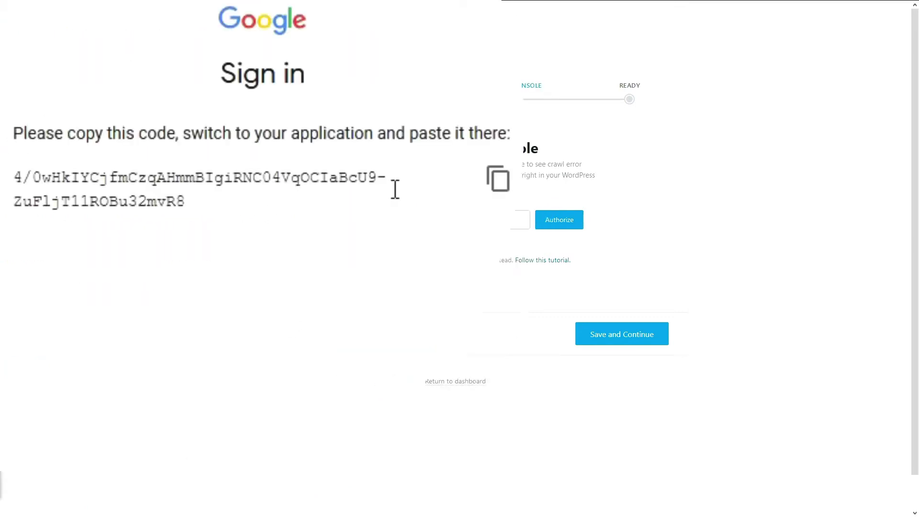
pyautogui.click(503, 186)
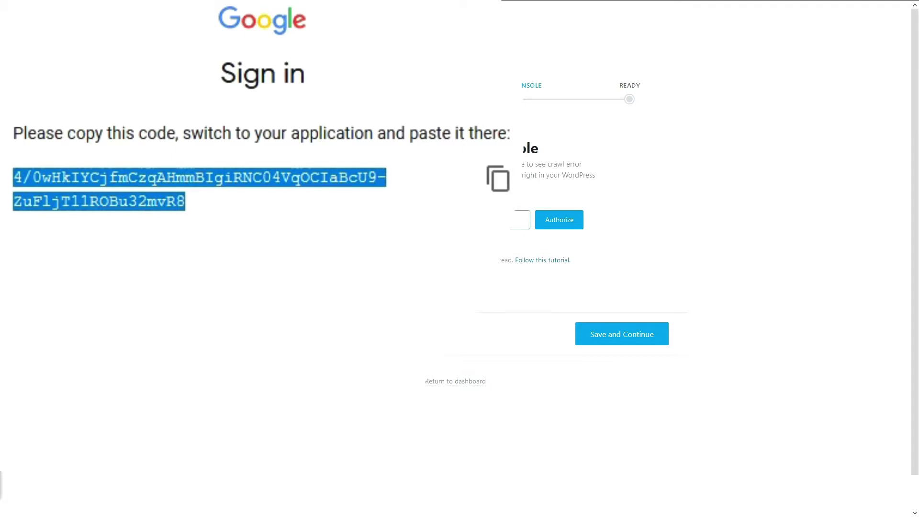
pyautogui.rightClick(406, 224)
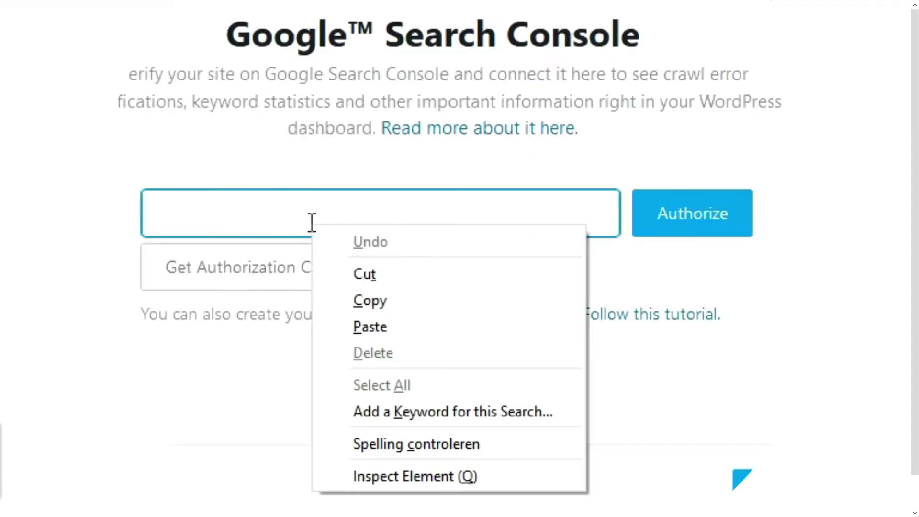
pyautogui.click(383, 326)
pyautogui.click(707, 220)
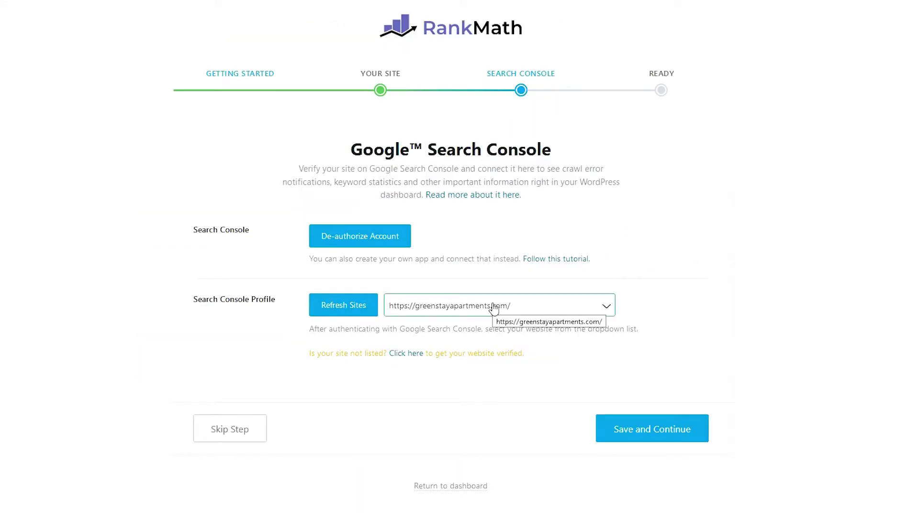
# Step: Include only Pages among the public post types in the sitemap
pyautogui.click(634, 433)
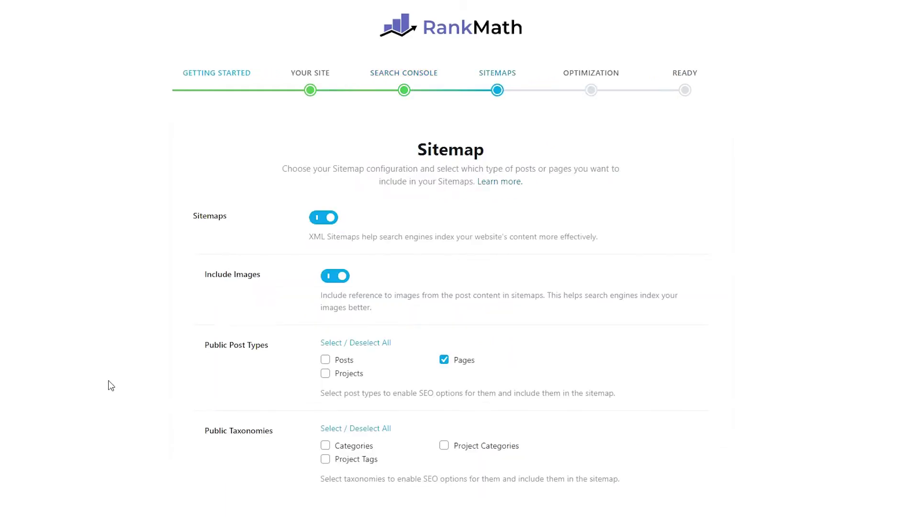
pyautogui.scroll(-2, 106, 369)
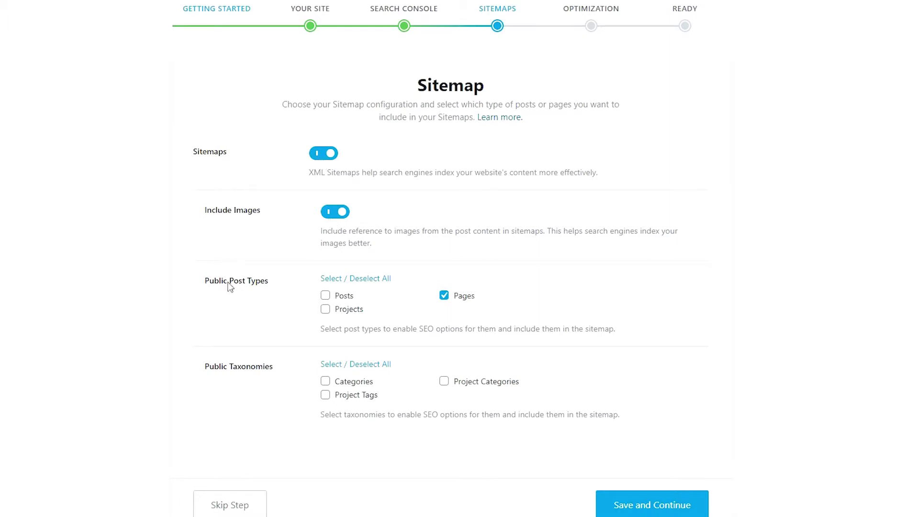
pyautogui.click(335, 281)
pyautogui.click(371, 281)
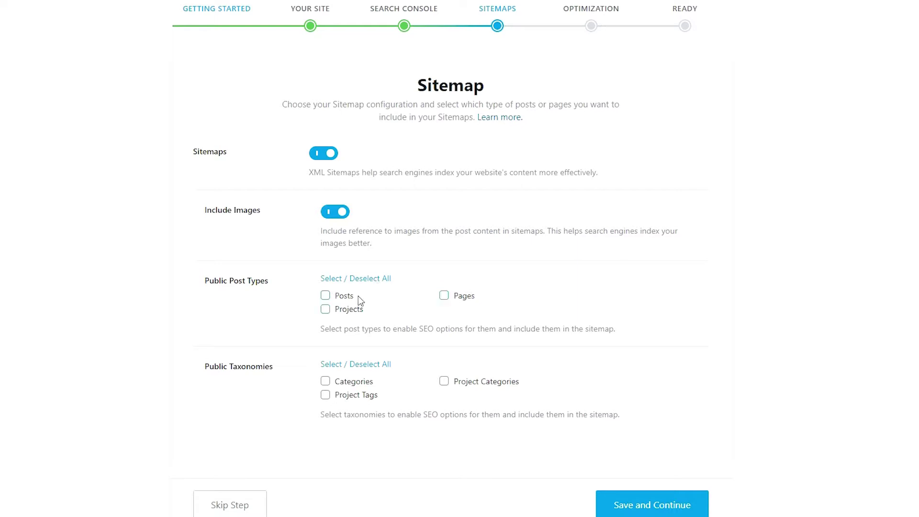
pyautogui.click(445, 295)
# Step: Leave all taxonomies out of the sitemap, then save the sitemap and SEO Tweaks steps
pyautogui.click(340, 364)
pyautogui.click(369, 367)
pyautogui.click(636, 507)
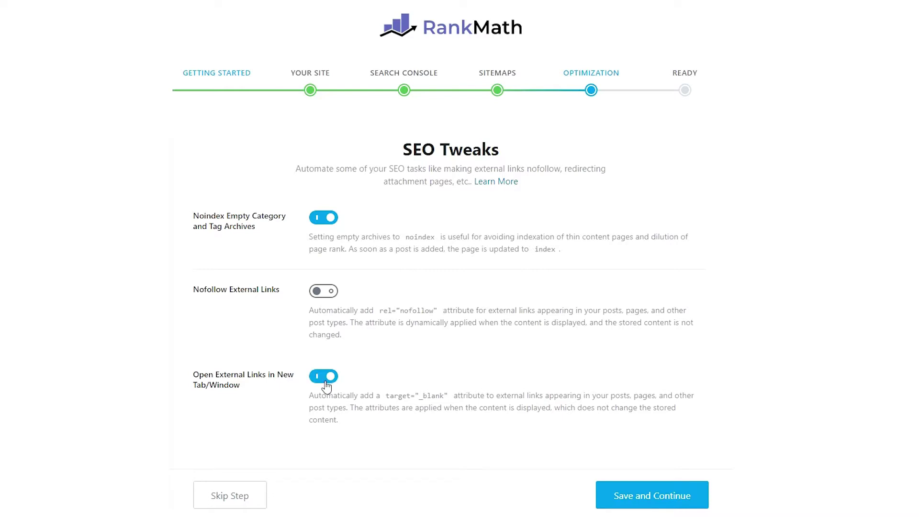
pyautogui.click(622, 496)
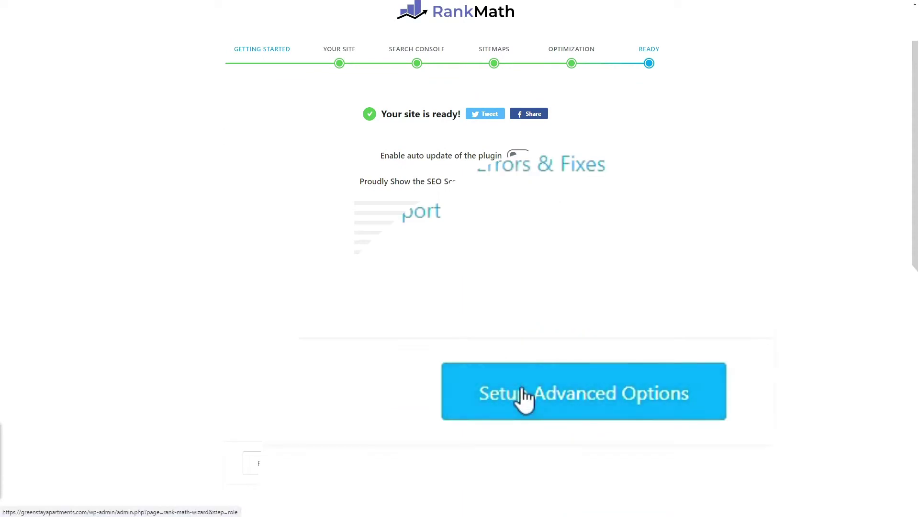
# Step: Start the advanced setup and save the Role Manager step with Role Manager switched off
pyautogui.click(525, 399)
pyautogui.scroll(-2, 214, 285)
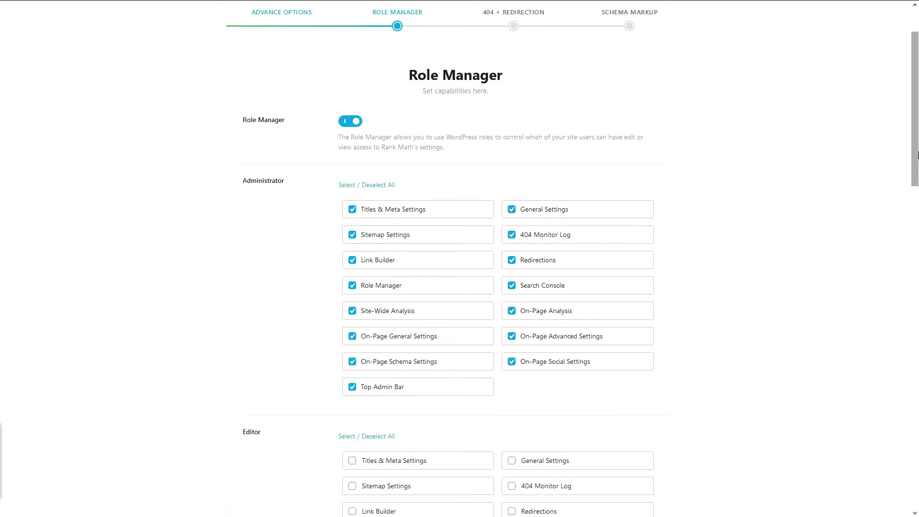
pyautogui.moveTo(917, 154); pyautogui.dragTo(916, 169)
pyautogui.click(351, 160)
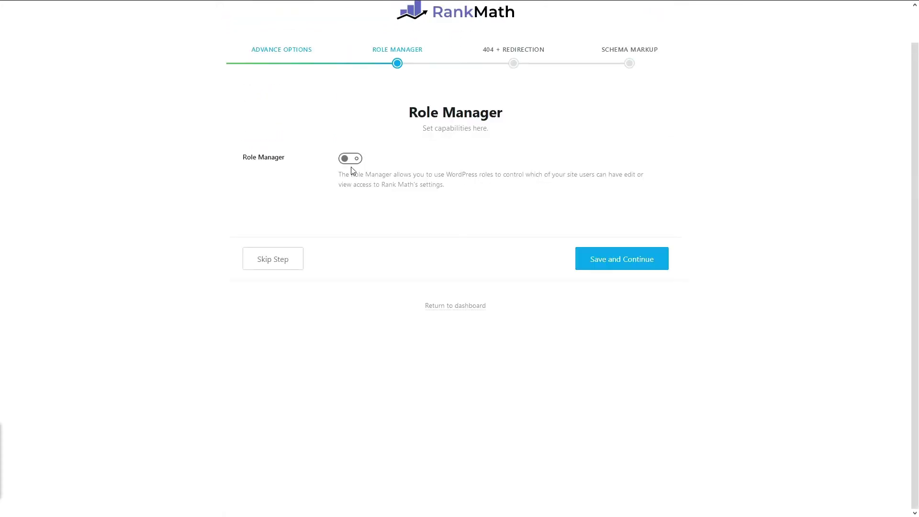
pyautogui.click(351, 160)
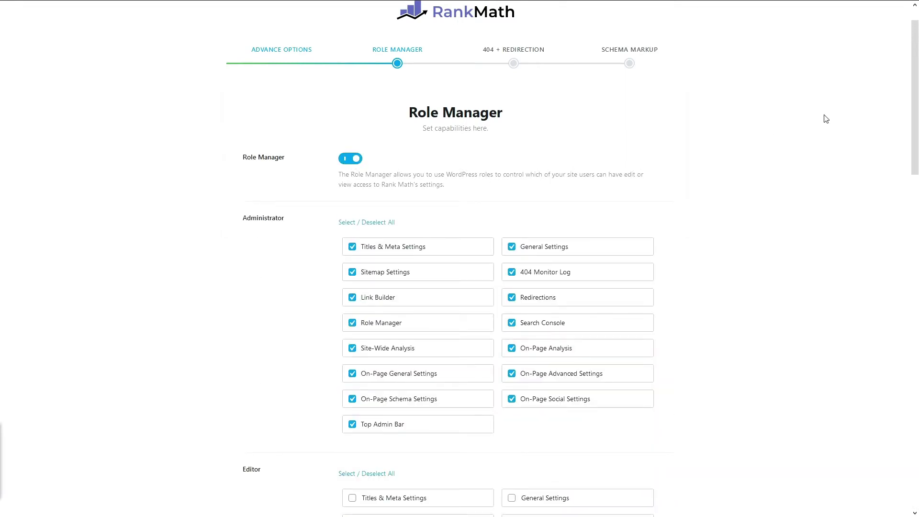
pyautogui.moveTo(914, 106); pyautogui.dragTo(903, 82)
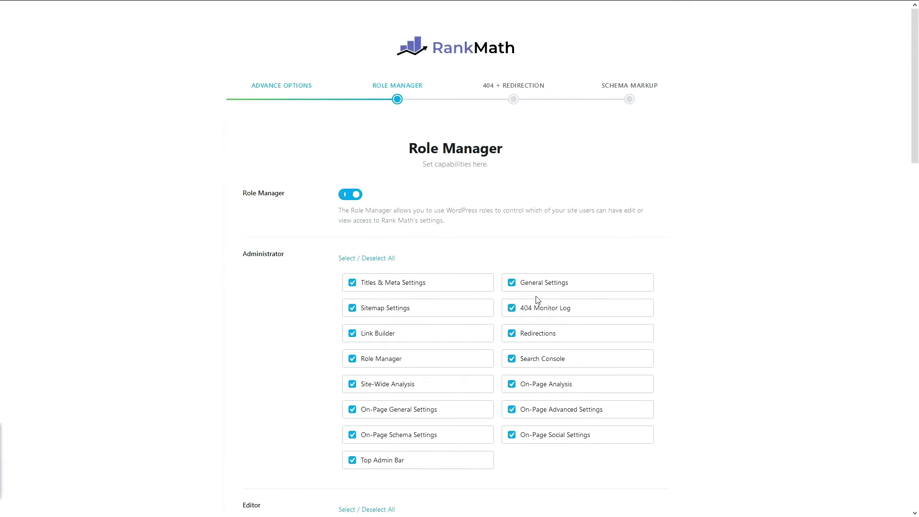
pyautogui.click(343, 198)
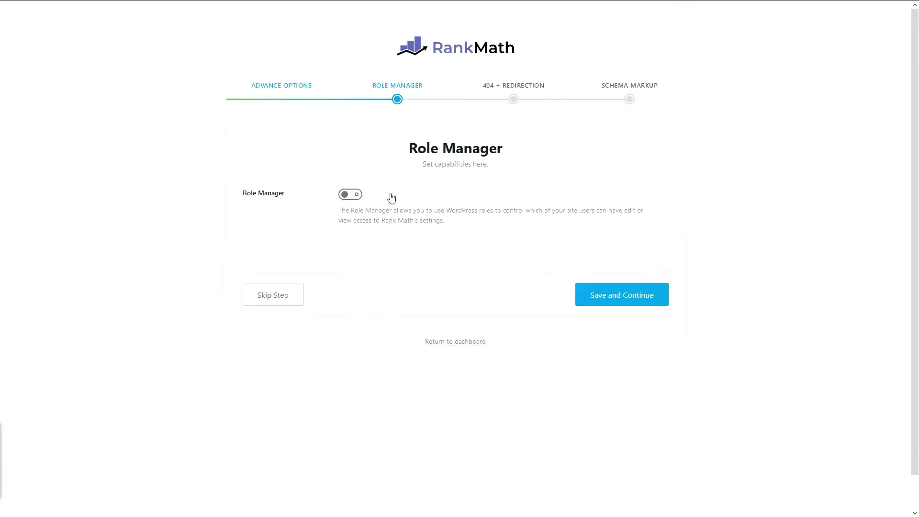
pyautogui.click(608, 297)
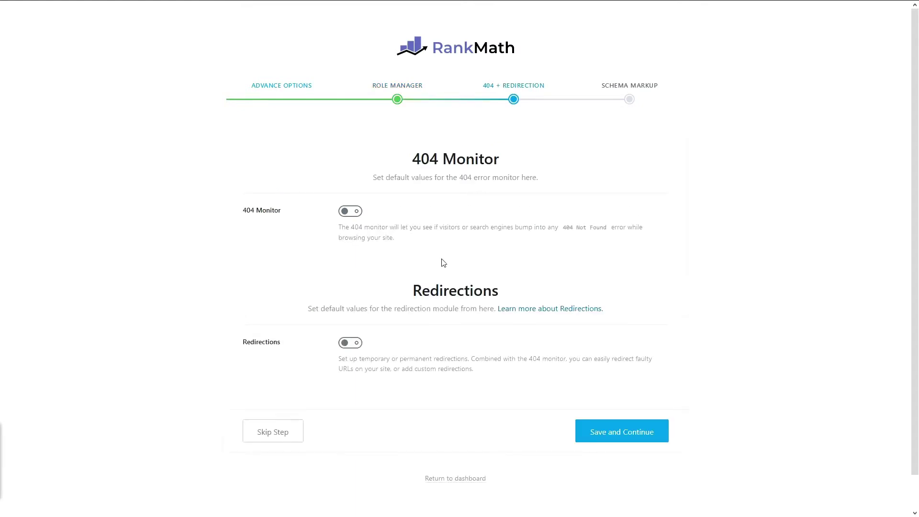
# Step: Turn on the 404 Monitor and Redirections, then save the step
pyautogui.click(354, 213)
pyautogui.click(351, 345)
pyautogui.click(614, 433)
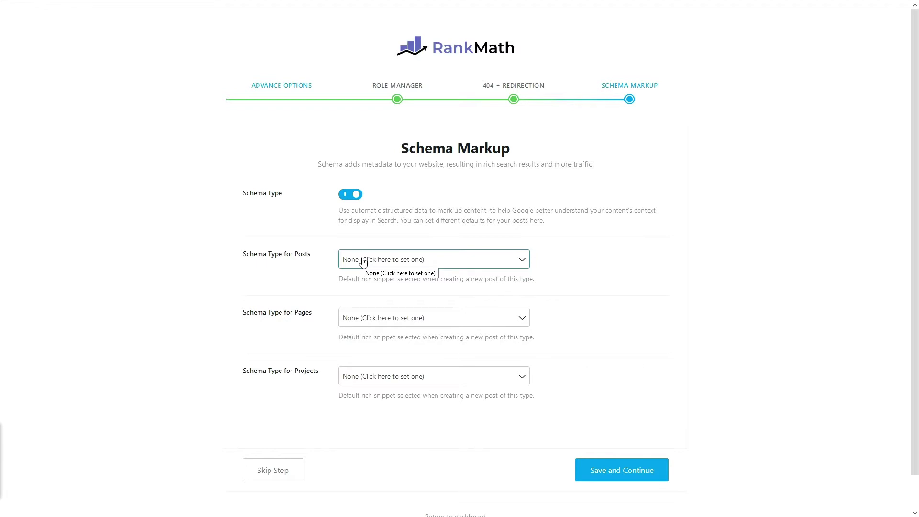
# Step: Try Product as the Posts schema type, then reset Posts back to None
pyautogui.click(379, 260)
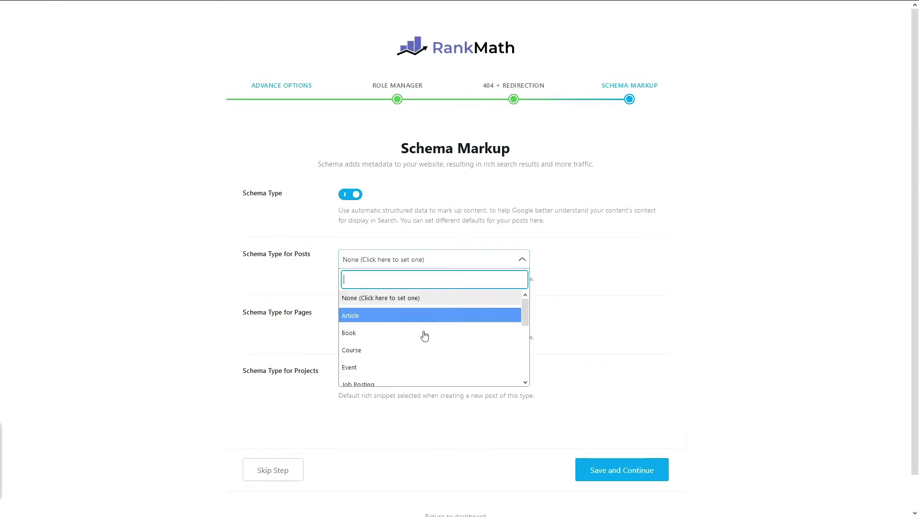
pyautogui.moveTo(525, 315); pyautogui.dragTo(525, 385)
pyautogui.scroll(5, 521, 350)
pyautogui.click(551, 254)
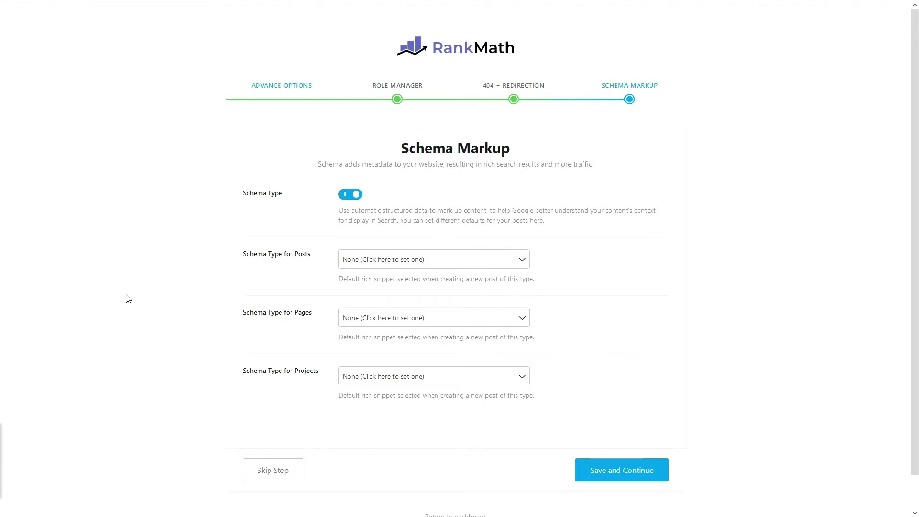
pyautogui.click(356, 262)
pyautogui.write('product')
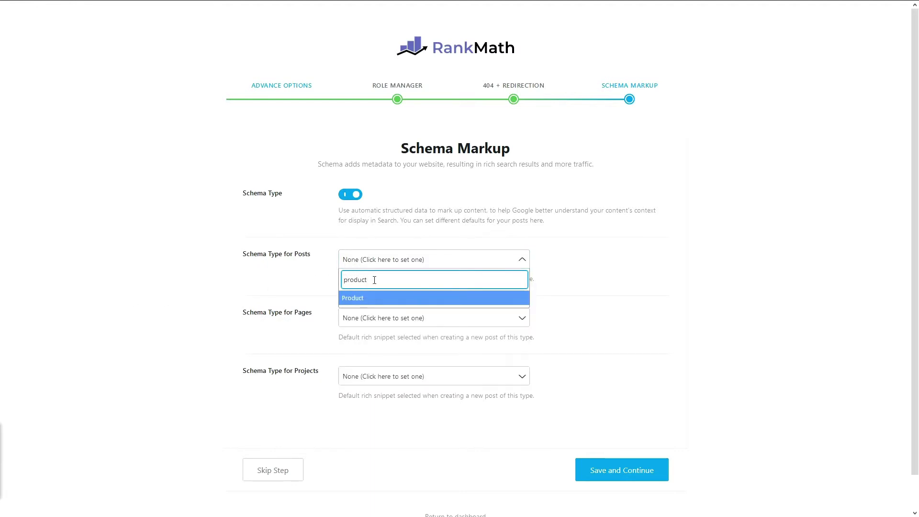
pyautogui.click(353, 300)
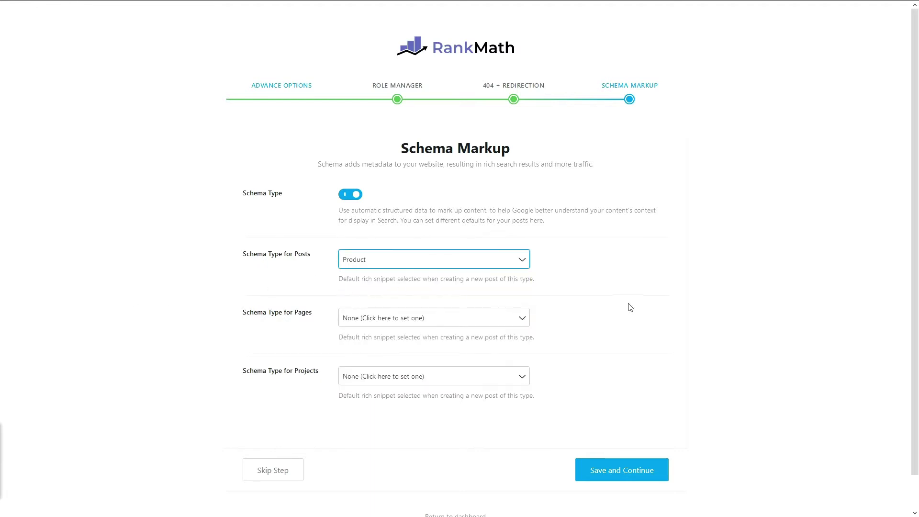
pyautogui.tripleClick(515, 283)
pyautogui.click(286, 321)
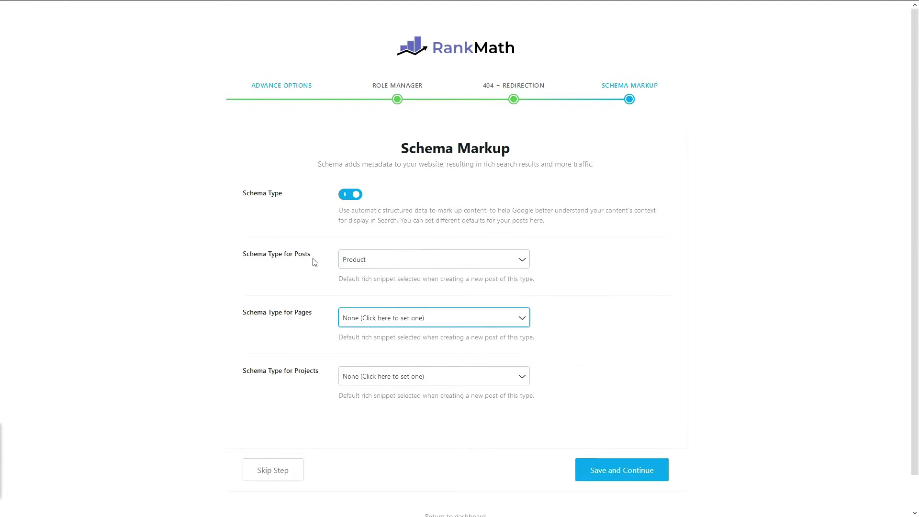
pyautogui.click(352, 262)
pyautogui.scroll(3, 378, 292)
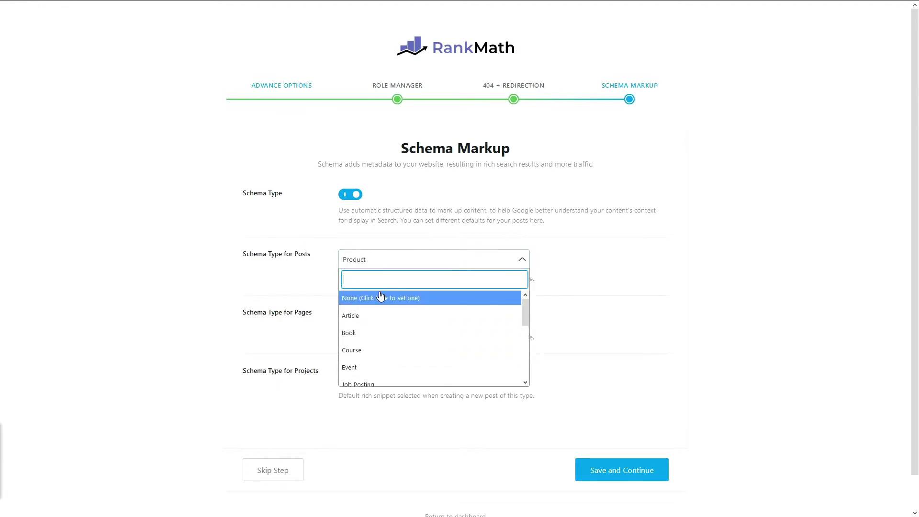
pyautogui.click(381, 294)
# Step: Set the Pages schema type to Product and save the Schema Markup step
pyautogui.click(367, 326)
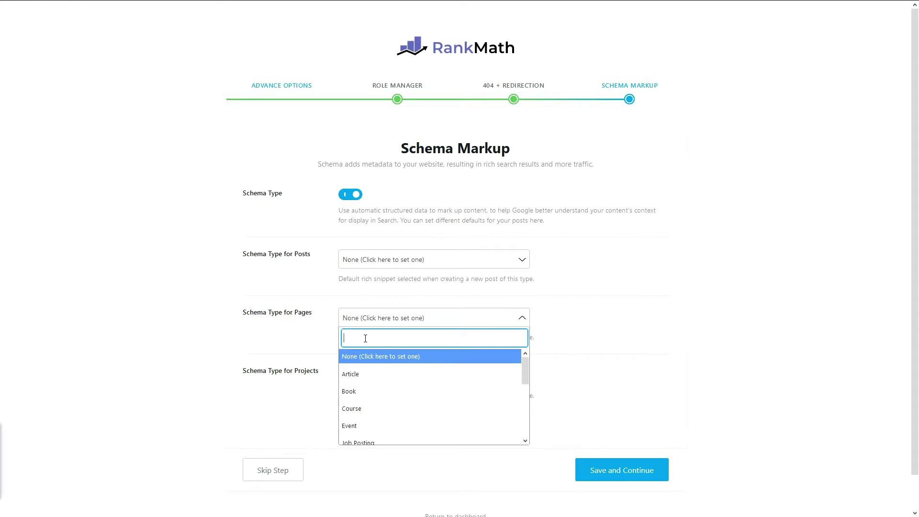
pyautogui.write('product')
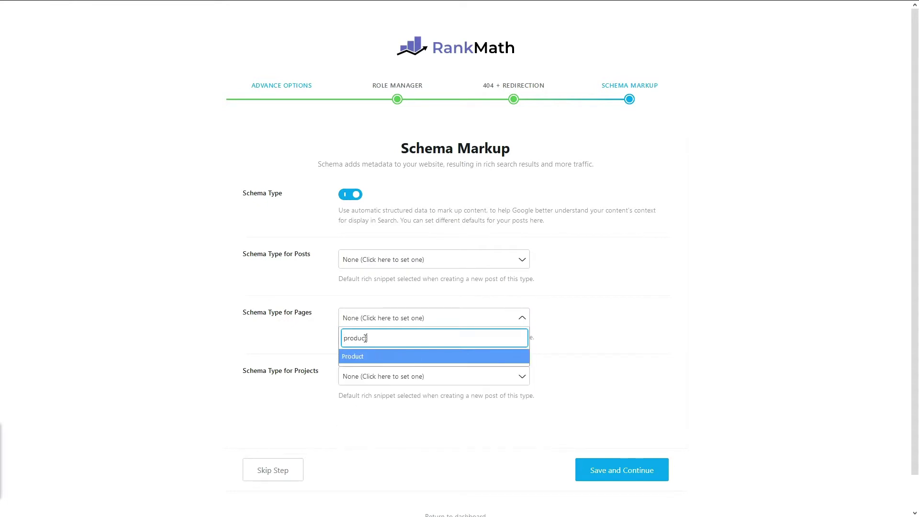
pyautogui.click(356, 360)
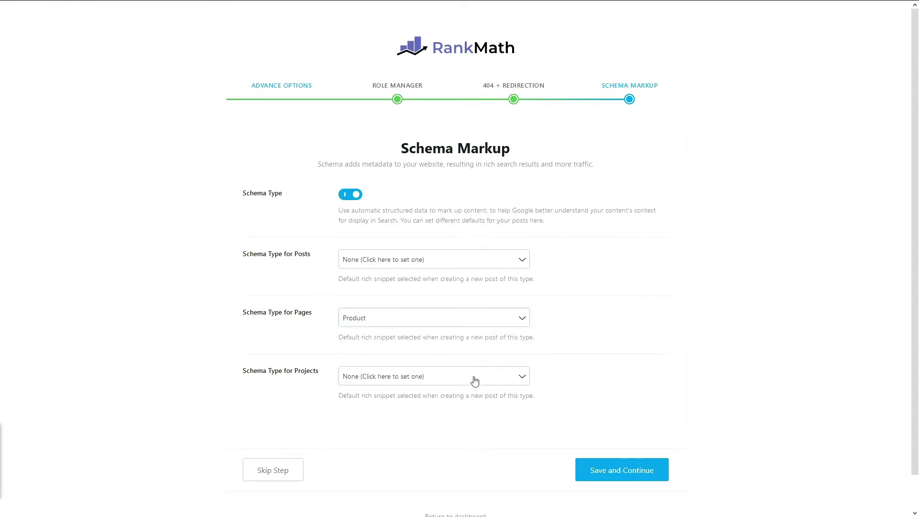
pyautogui.click(639, 478)
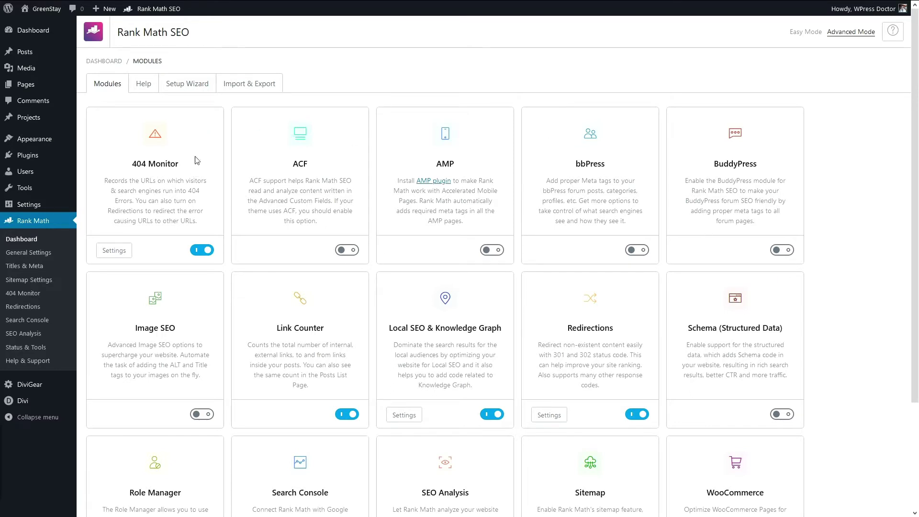
# Step: Scroll through the module cards on the Rank Math Modules page
pyautogui.moveTo(917, 100); pyautogui.dragTo(824, 99)
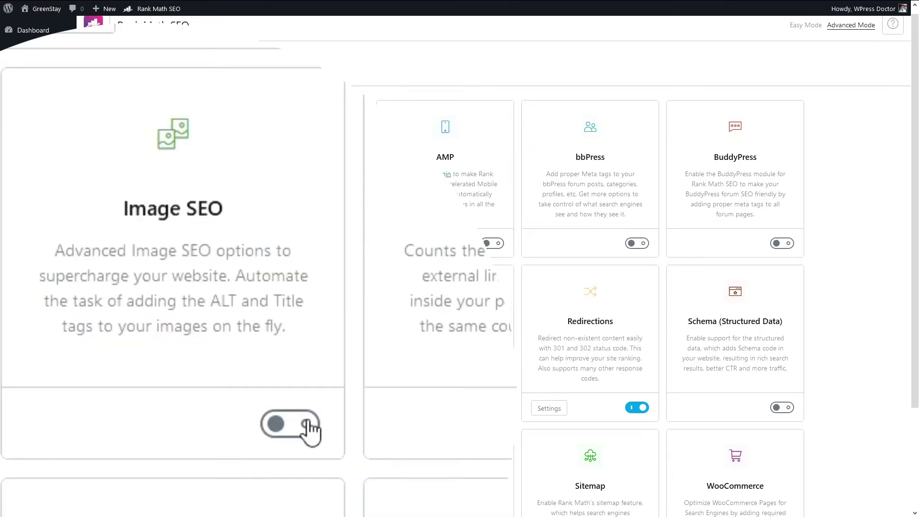
# Step: Enable Image SEO with automatic missing ALT and TITLE attributes, and save the settings
pyautogui.click(307, 423)
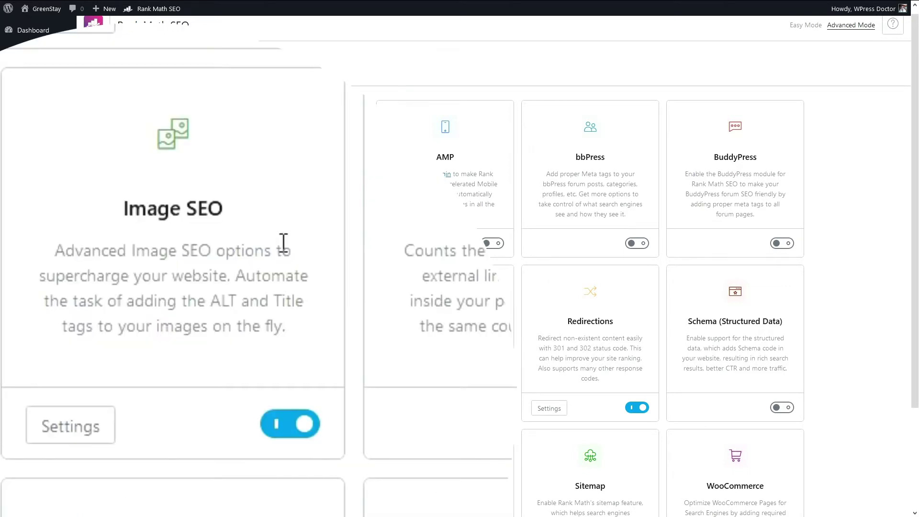
pyautogui.click(86, 433)
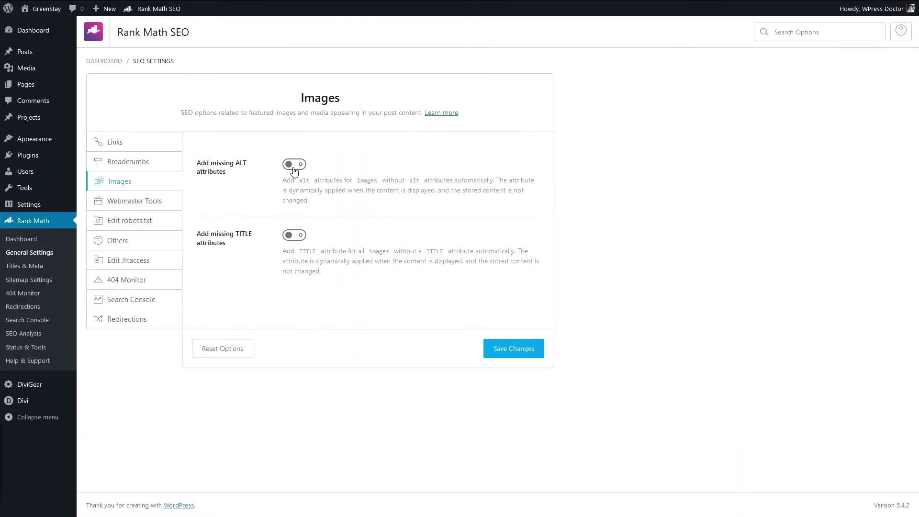
pyautogui.click(300, 165)
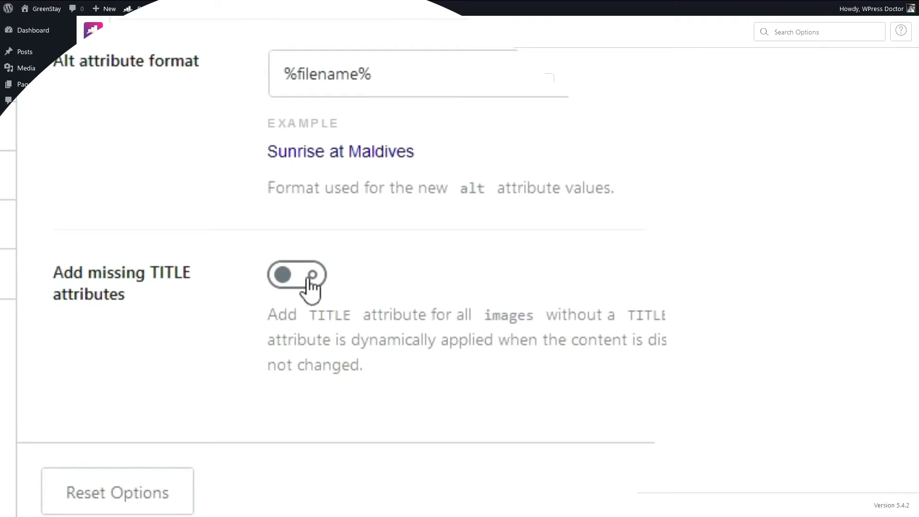
pyautogui.click(310, 280)
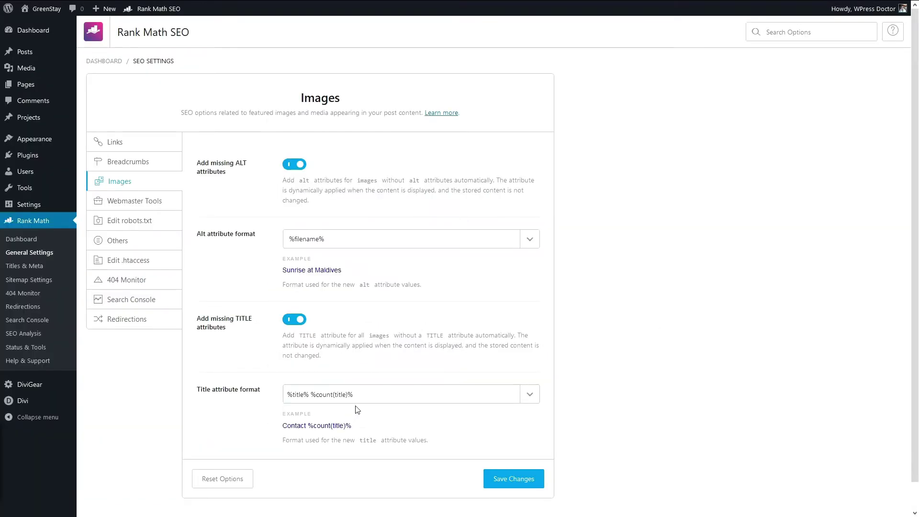
pyautogui.click(505, 478)
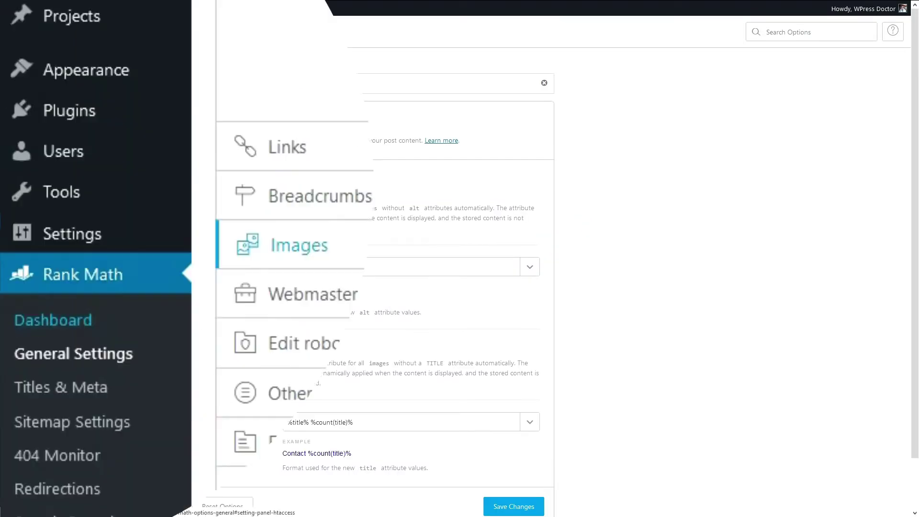
pyautogui.click(53, 320)
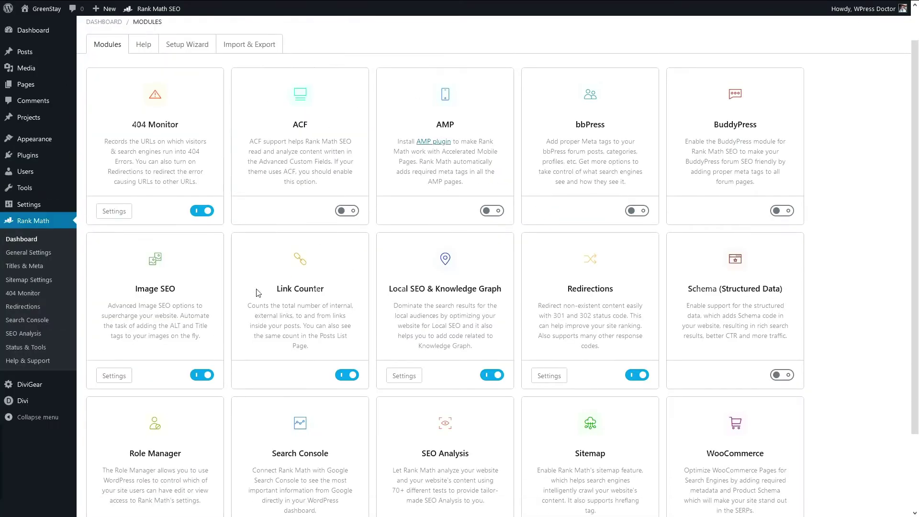
pyautogui.scroll(-1, 162, 266)
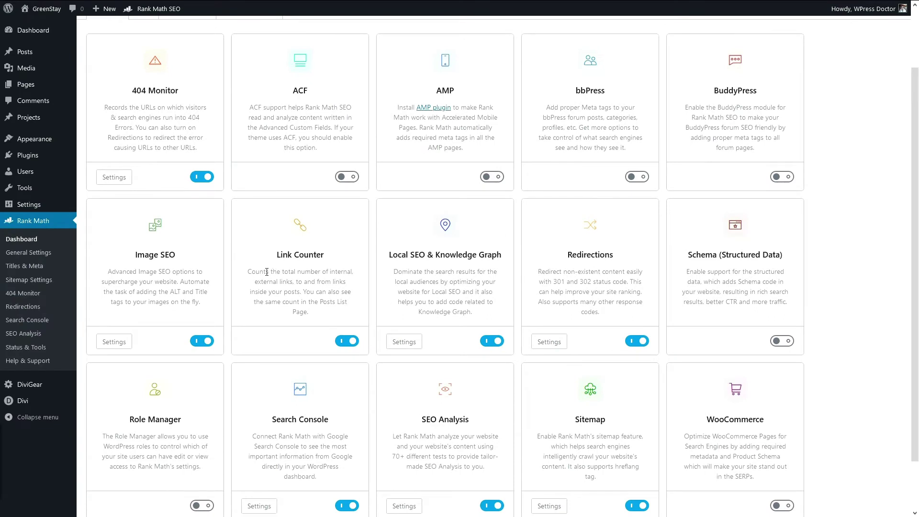
pyautogui.moveTo(247, 272); pyautogui.dragTo(324, 312)
pyautogui.click(324, 313)
pyautogui.scroll(-1, 325, 319)
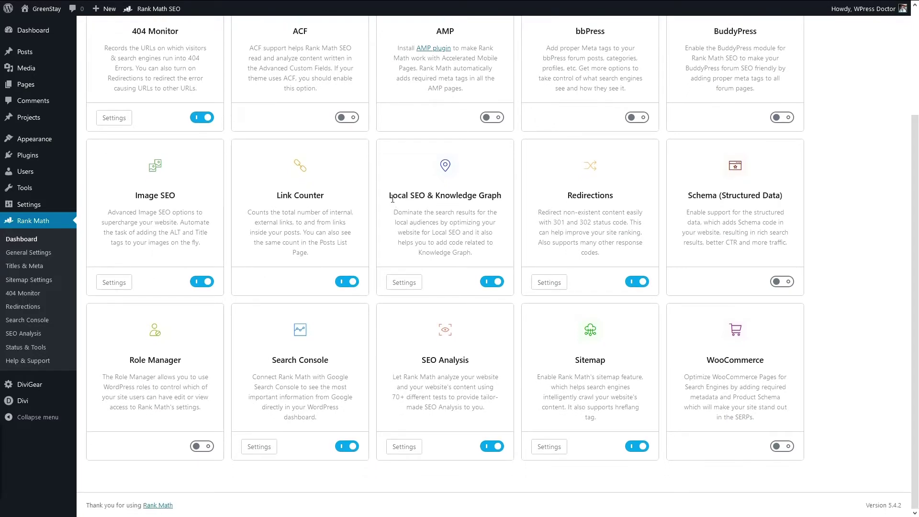
pyautogui.moveTo(390, 195); pyautogui.dragTo(484, 256)
pyautogui.click(485, 256)
pyautogui.click(421, 282)
# Step: Look at the Setup Wizard page, then go to Rank Math General Settings
pyautogui.scroll(3, 734, 365)
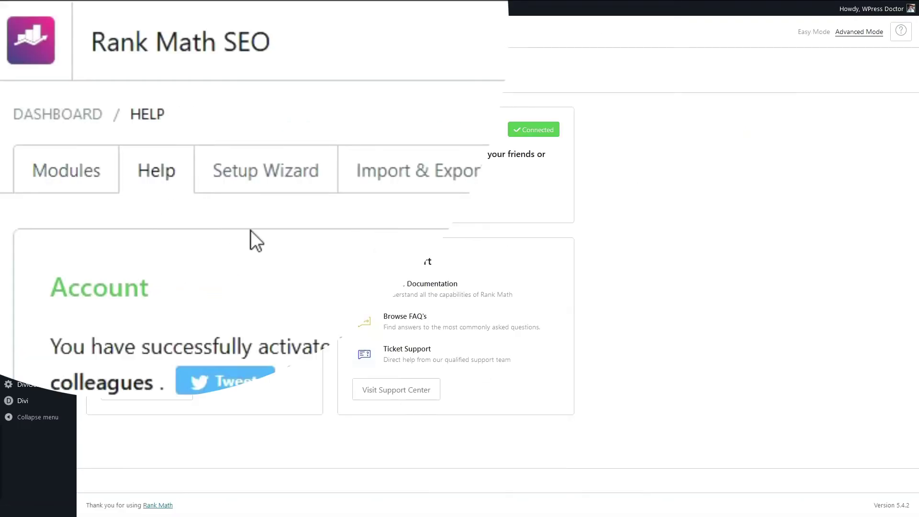
pyautogui.click(213, 91)
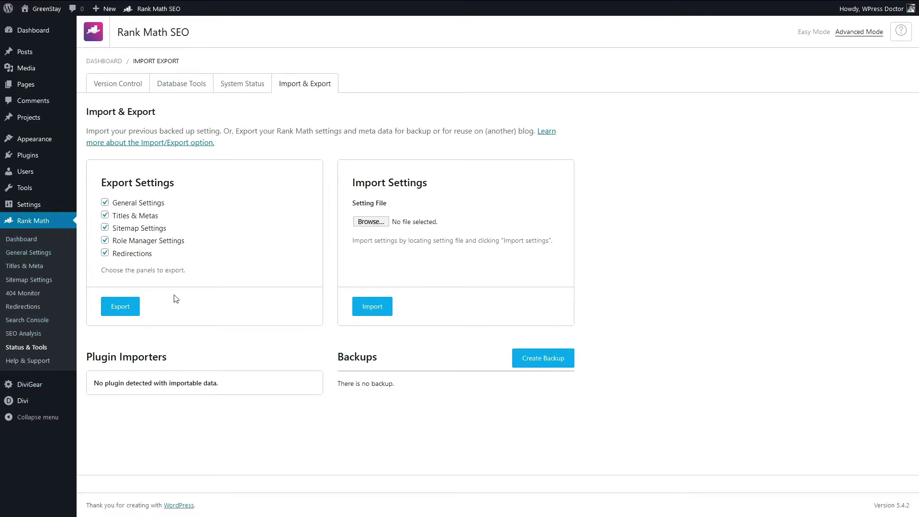
pyautogui.click(23, 255)
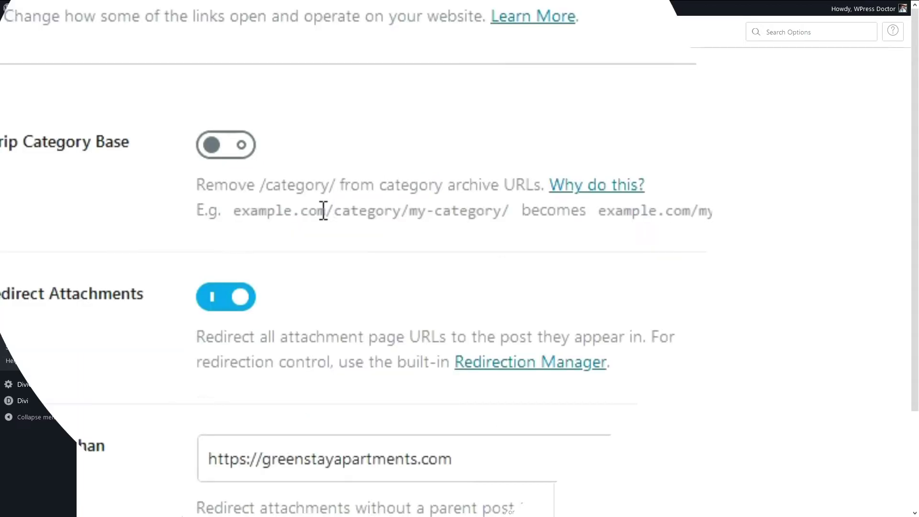
# Step: Try Strip Category Base, then switch it back off so URLs keep /category/
pyautogui.moveTo(333, 211); pyautogui.dragTo(410, 218)
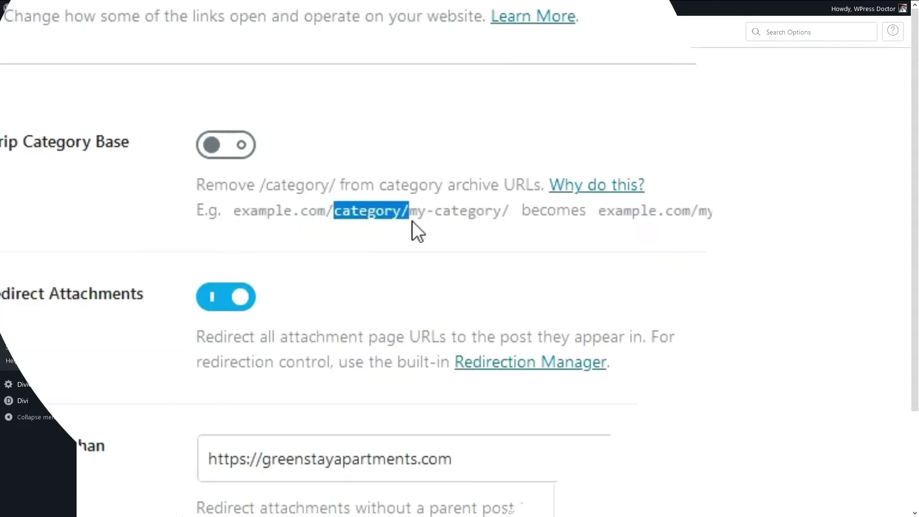
pyautogui.click(369, 213)
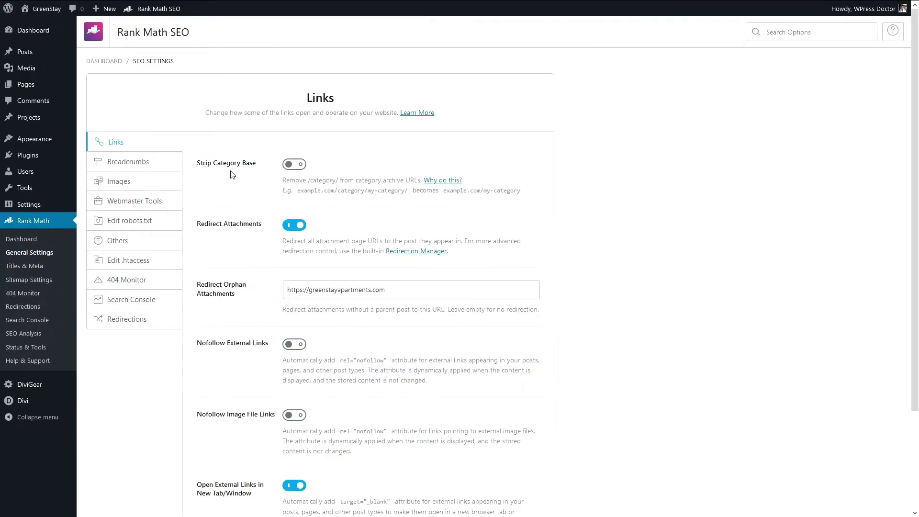
pyautogui.moveTo(52, 206)
pyautogui.doubleClick(310, 180)
pyautogui.doubleClick(341, 190)
pyautogui.click(293, 164)
pyautogui.moveTo(334, 190); pyautogui.dragTo(368, 191)
pyautogui.click(294, 164)
pyautogui.scroll(-2, 307, 173)
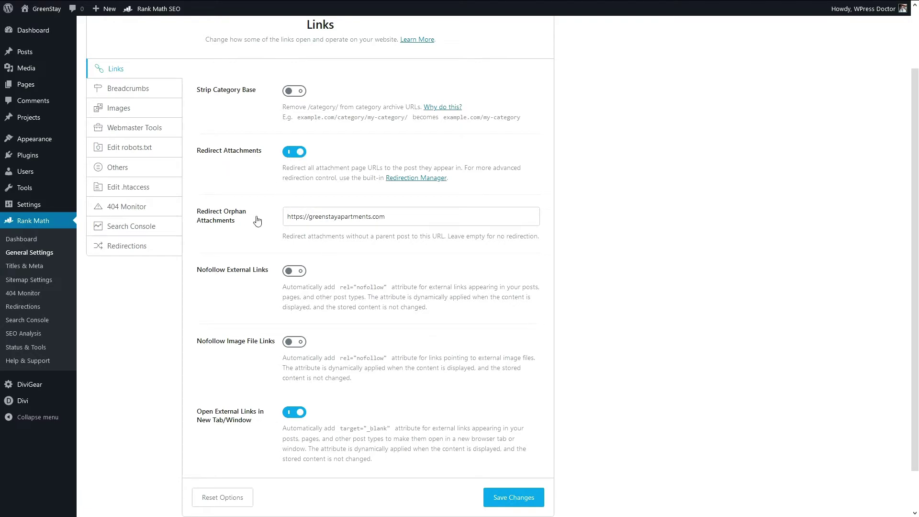
pyautogui.scroll(-1, 249, 227)
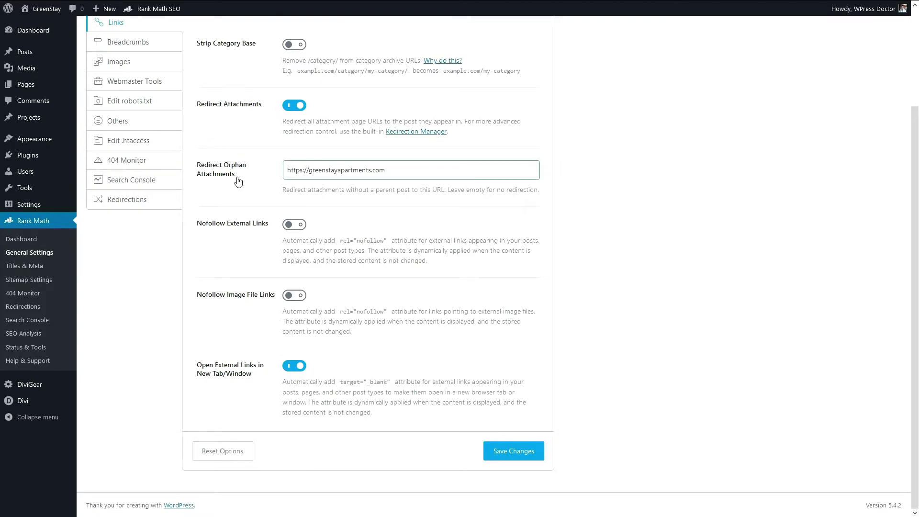
pyautogui.click(383, 172)
pyautogui.click(394, 208)
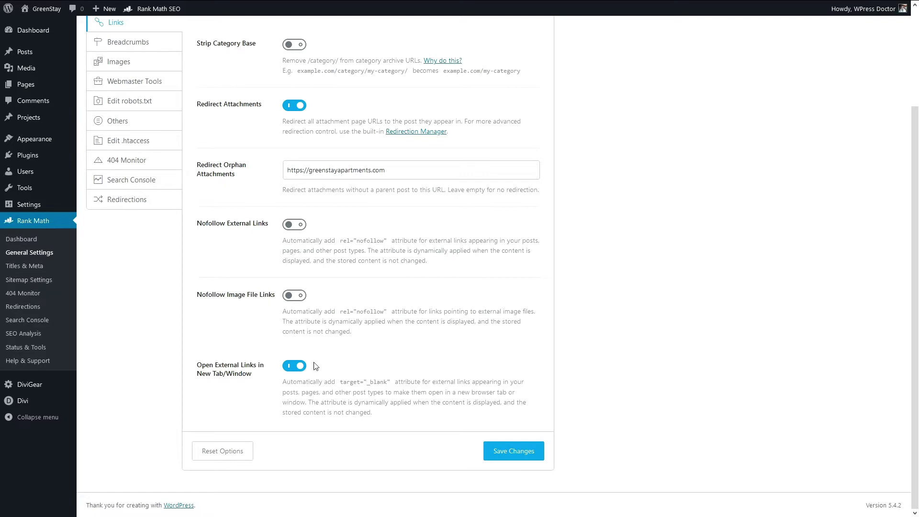
pyautogui.click(514, 457)
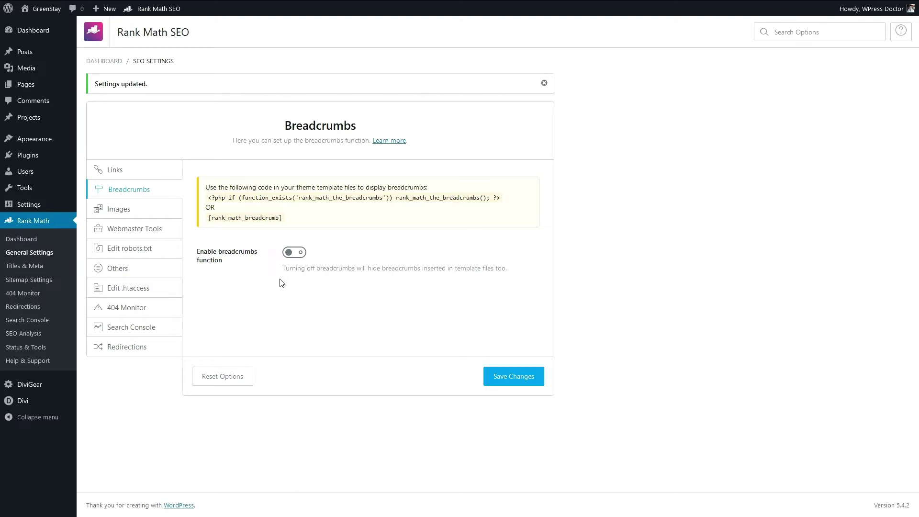
# Step: Turn on breadcrumbs and select the [rank_math_breadcrumb] shortcode
pyautogui.click(294, 252)
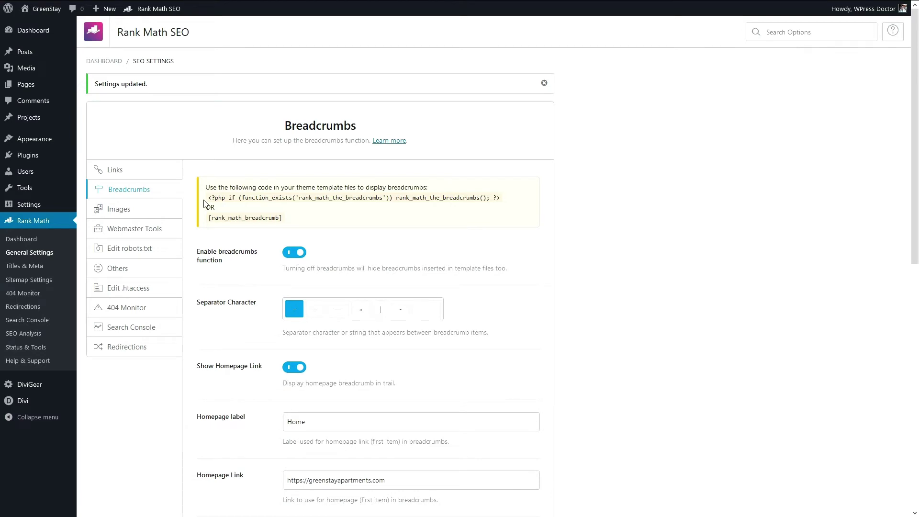
pyautogui.moveTo(203, 204)
pyautogui.mouseDown()
pyautogui.moveTo(242, 232)
pyautogui.moveTo(206, 221)
pyautogui.mouseUp()
pyautogui.click(284, 219)
# Step: Choose » as the breadcrumb separator and save the breadcrumb settings
pyautogui.scroll(-2, 260, 279)
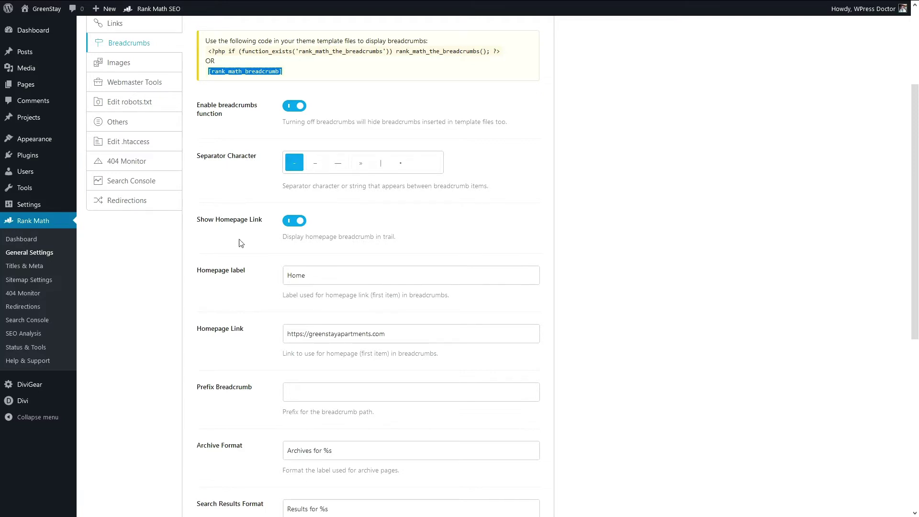
pyautogui.scroll(-2, 225, 244)
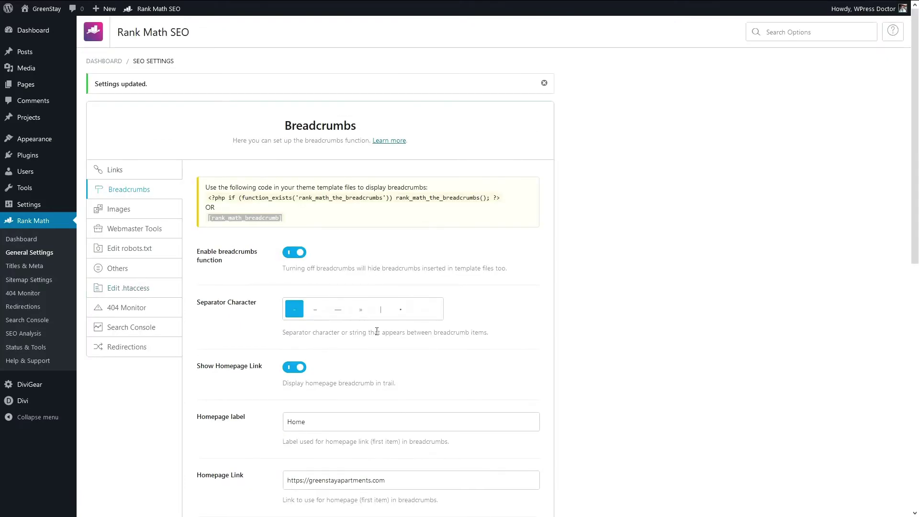
pyautogui.click(360, 312)
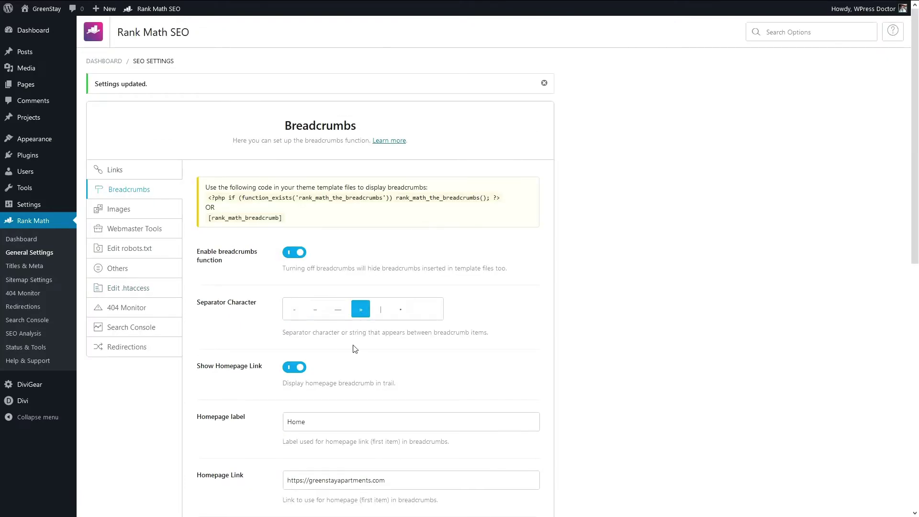
pyautogui.scroll(-8, 375, 330)
pyautogui.scroll(-2, 392, 339)
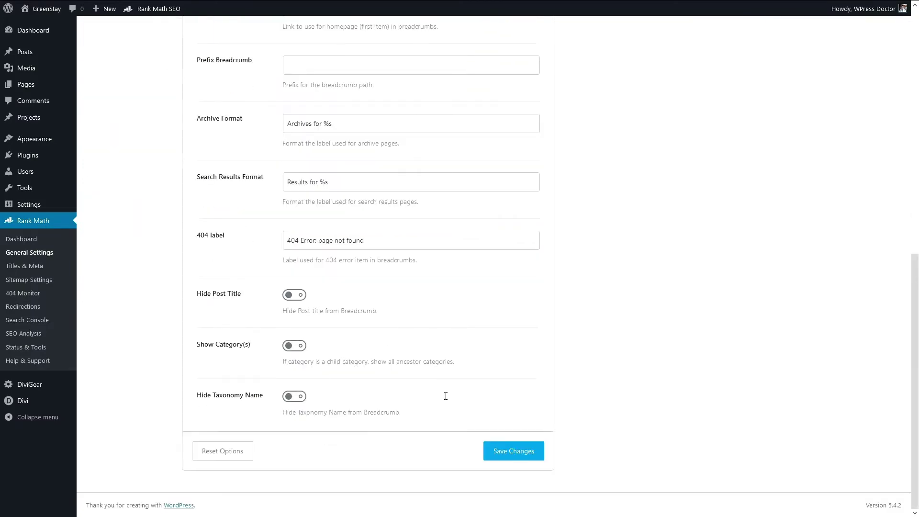
pyautogui.click(498, 453)
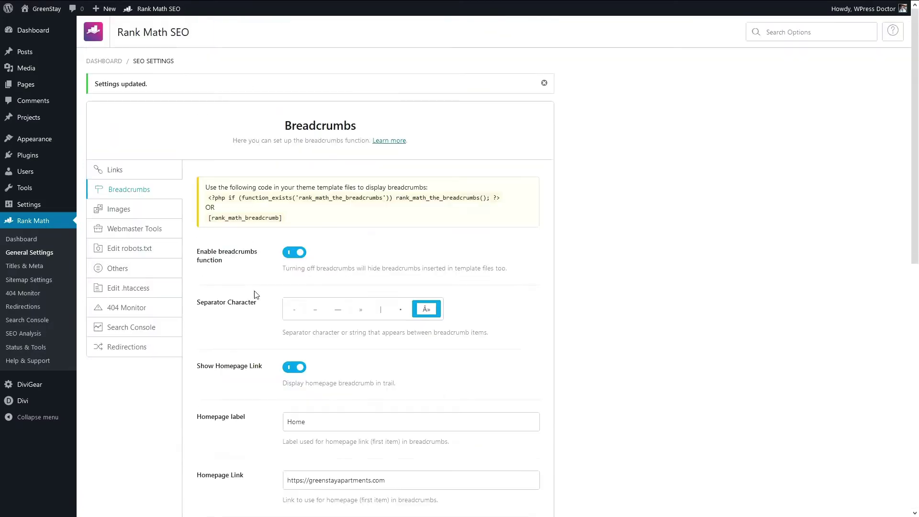
pyautogui.click(119, 209)
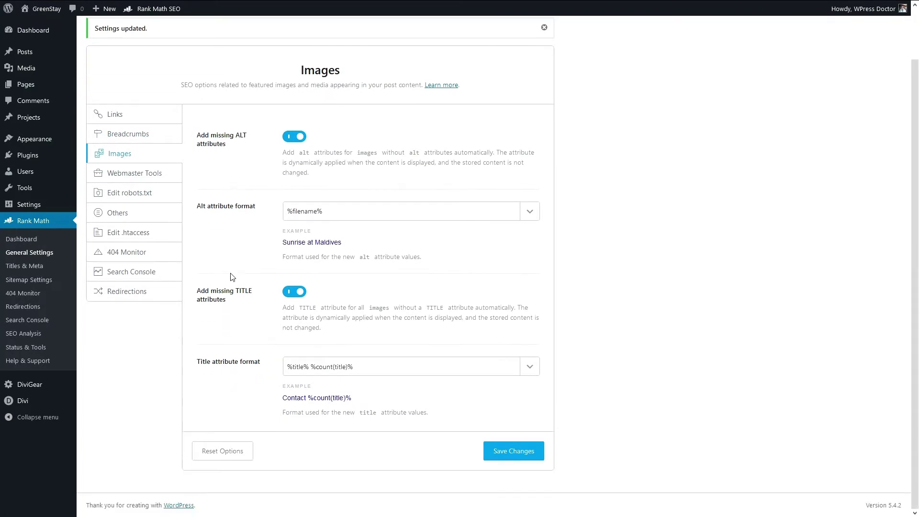
pyautogui.click(132, 231)
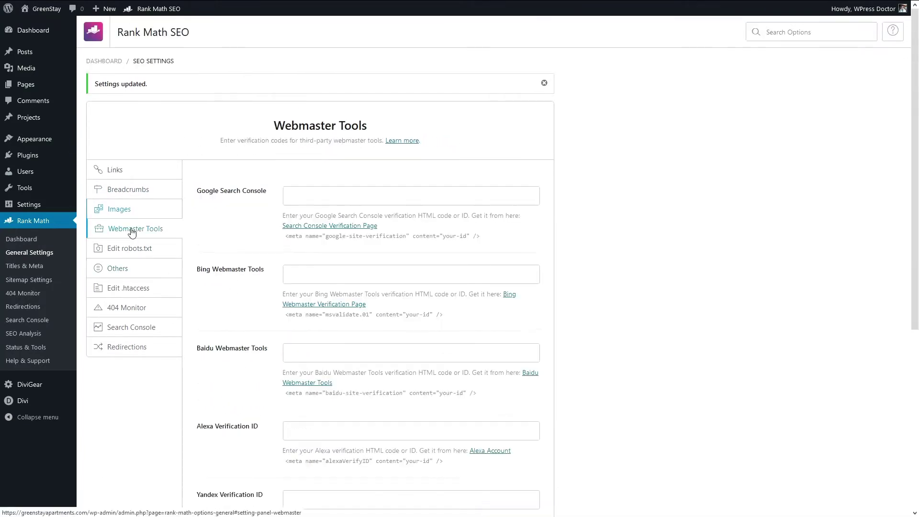
pyautogui.scroll(-3, 177, 236)
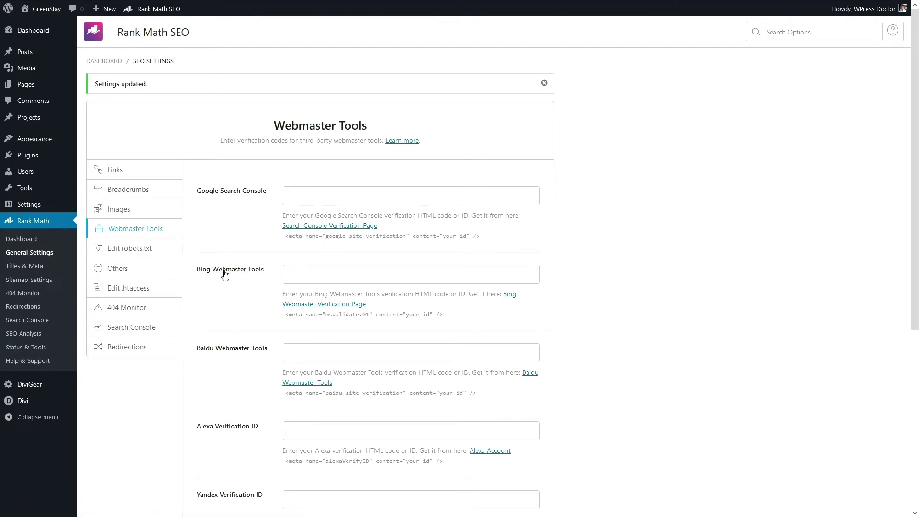
pyautogui.scroll(-5, 220, 348)
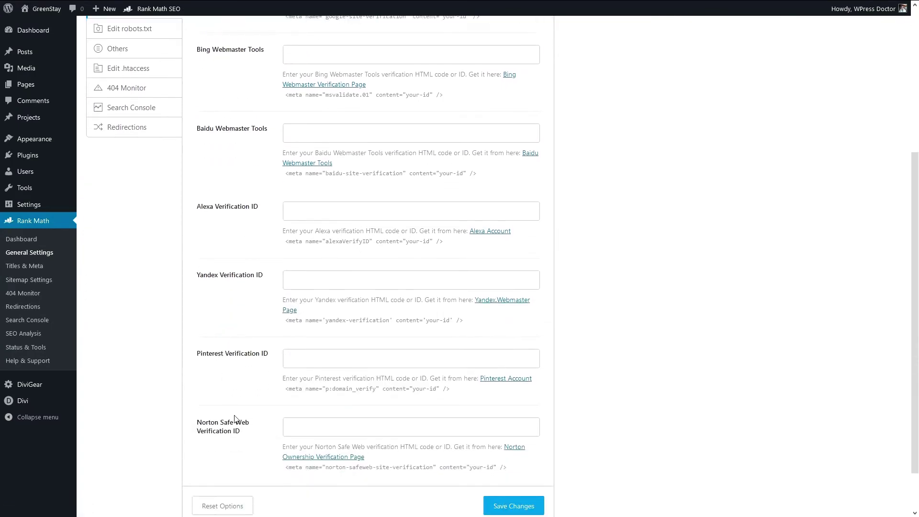
pyautogui.scroll(-2, 237, 421)
pyautogui.click(218, 378)
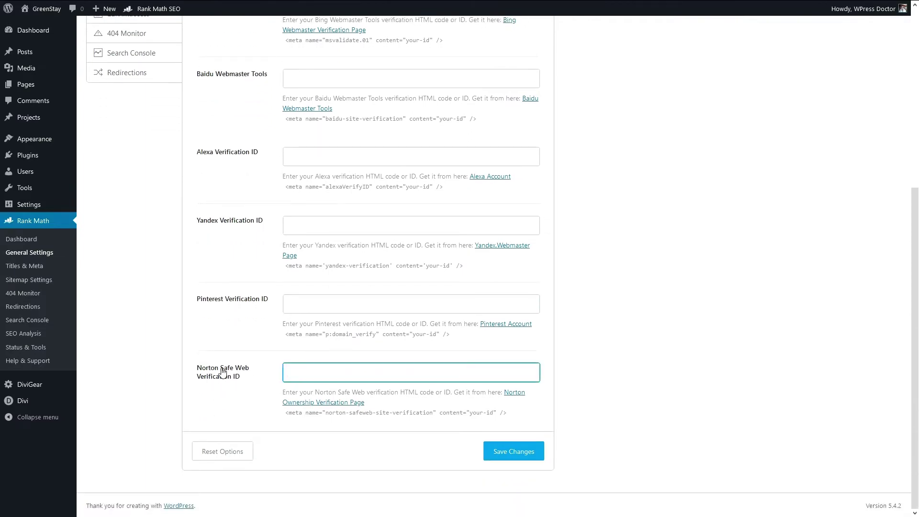
pyautogui.scroll(3, 220, 374)
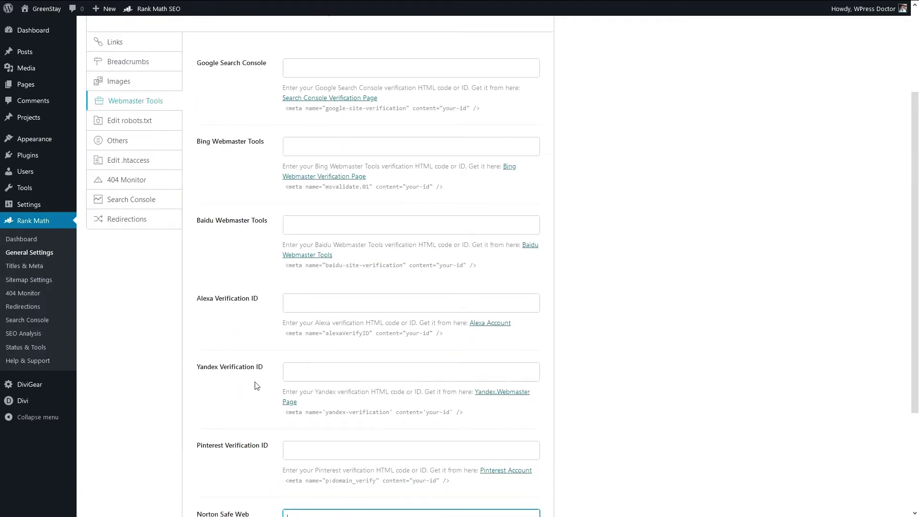
pyautogui.scroll(3, 257, 384)
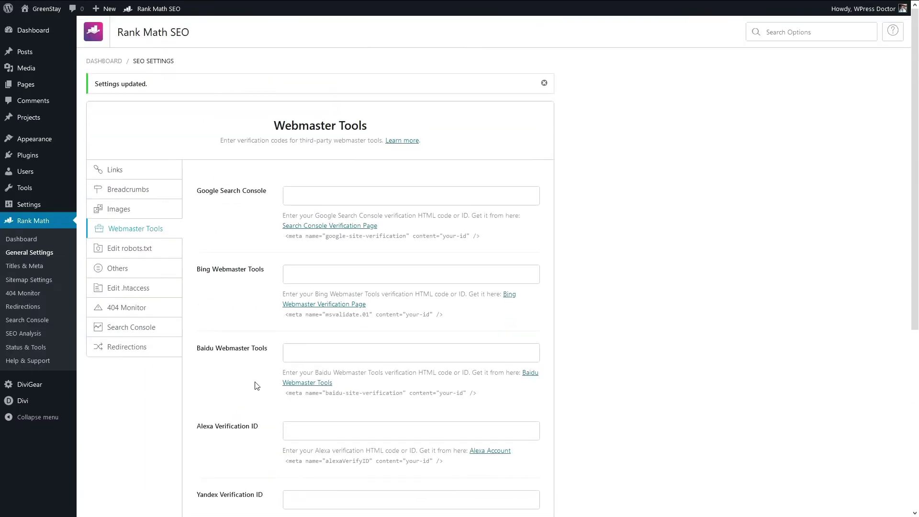
# Step: Save the robots.txt editor with its default rules, then go to the Others settings
pyautogui.click(138, 253)
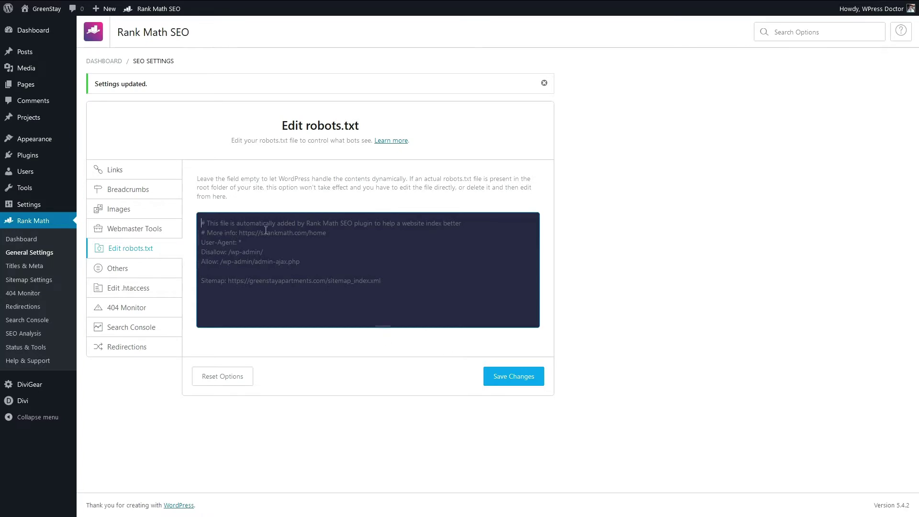
pyautogui.click(516, 381)
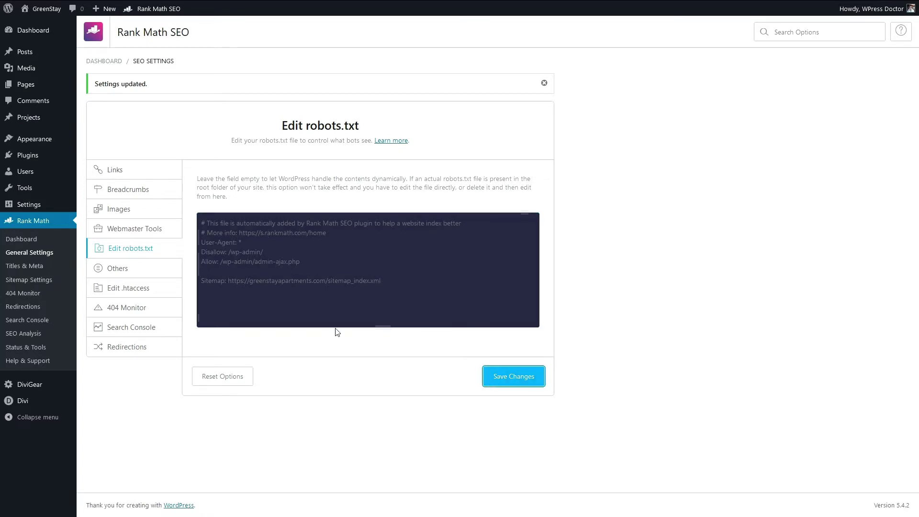
pyautogui.click(119, 276)
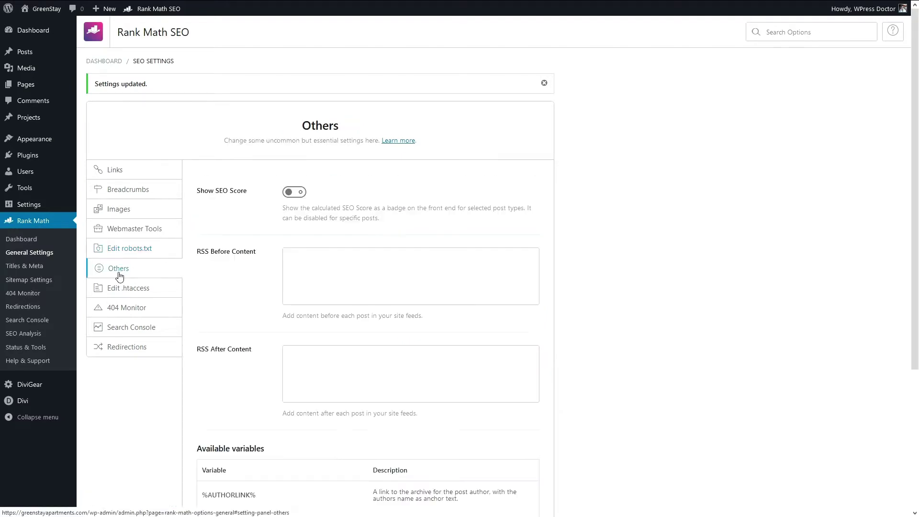
# Step: Save the Others settings with Show SEO Score off and both RSS Before/After Content boxes empty
pyautogui.click(297, 192)
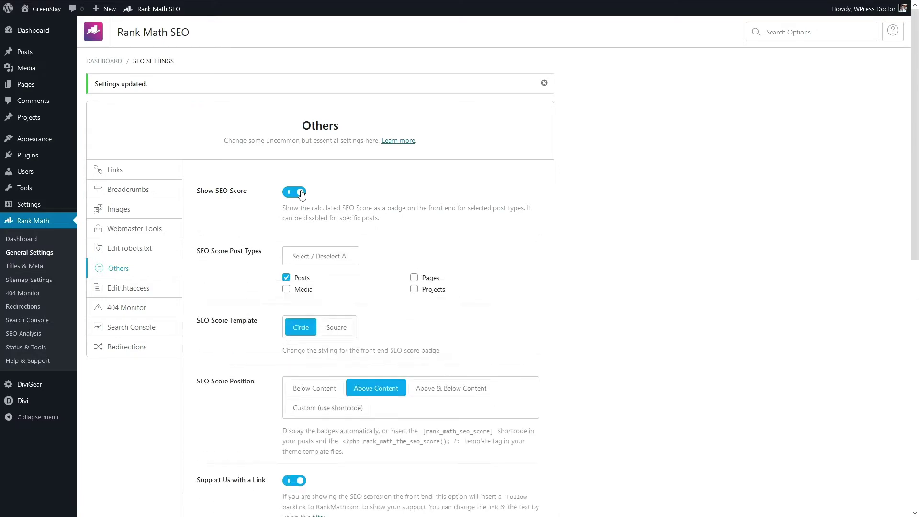
pyautogui.click(301, 192)
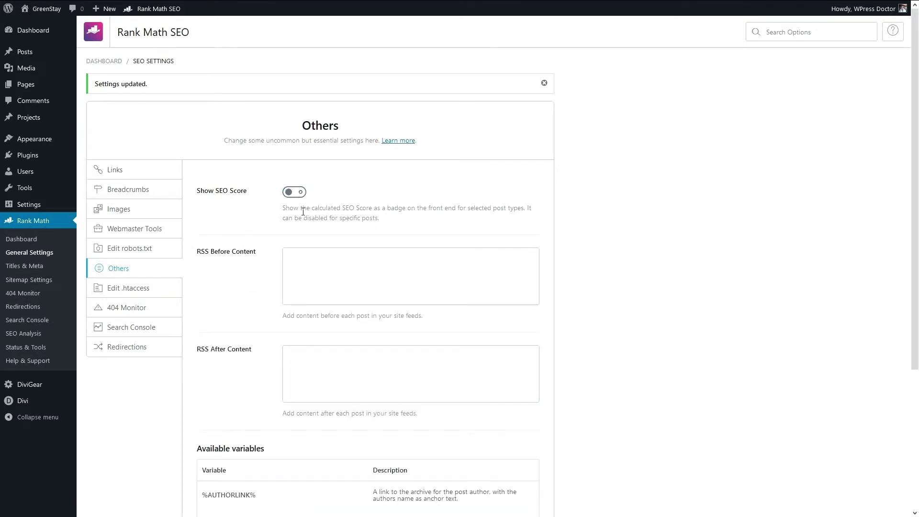
pyautogui.scroll(-3, 303, 212)
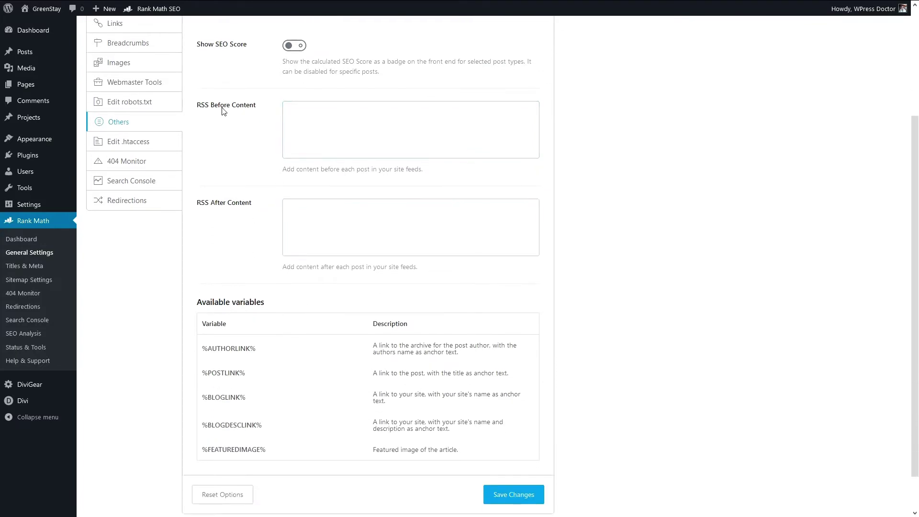
pyautogui.click(328, 120)
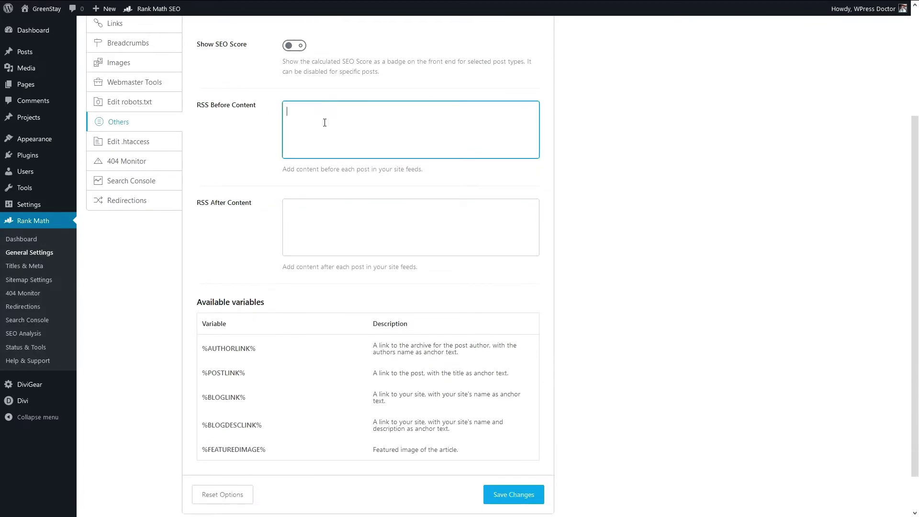
pyautogui.click(311, 211)
pyautogui.click(299, 127)
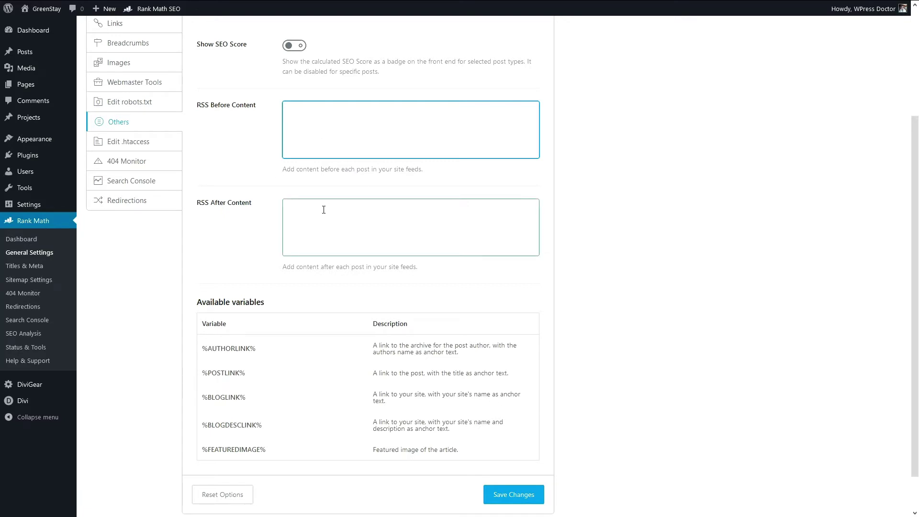
pyautogui.scroll(-1, 267, 237)
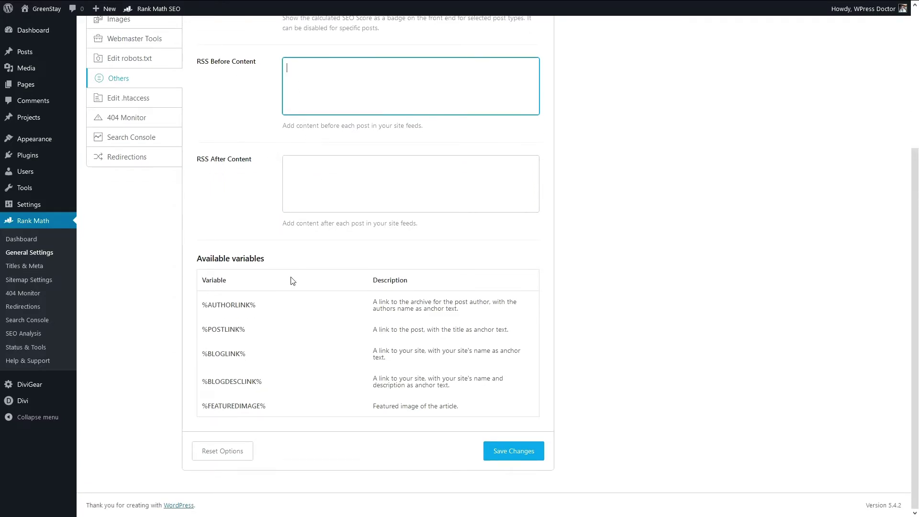
pyautogui.click(501, 450)
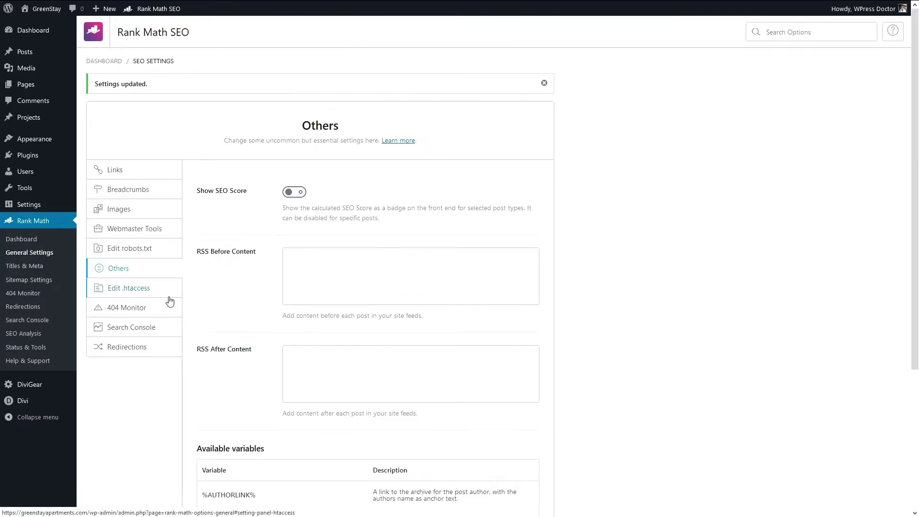
# Step: Open the Edit .htaccess panel and read its warning, leaving the risk checkbox unticked
pyautogui.click(134, 292)
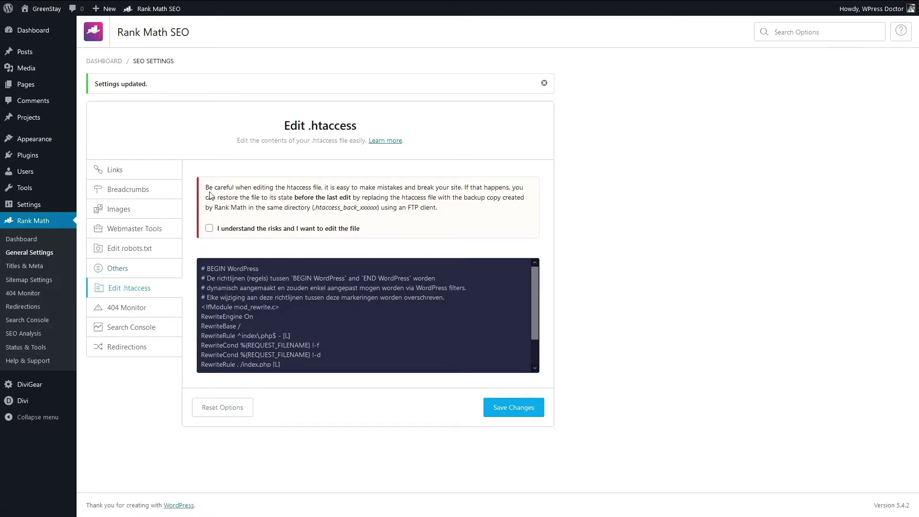
pyautogui.moveTo(209, 187); pyautogui.dragTo(453, 239)
pyautogui.click(452, 239)
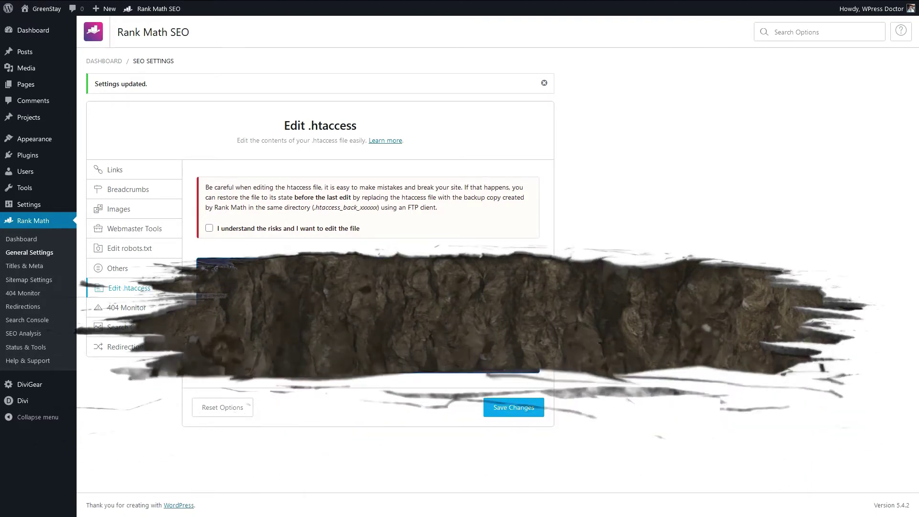
# Step: Save the 404 Monitor settings in Simple mode with the Log Limit kept at 100
pyautogui.click(132, 311)
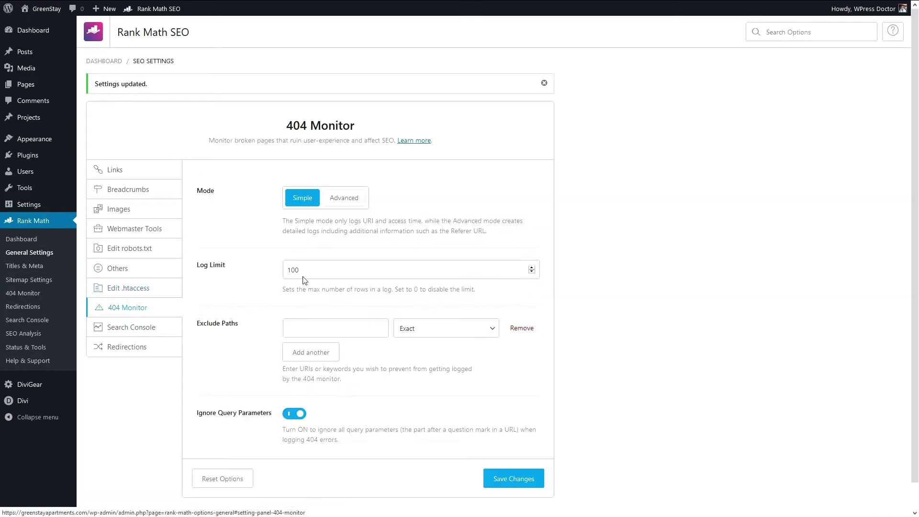
pyautogui.scroll(-1, 277, 258)
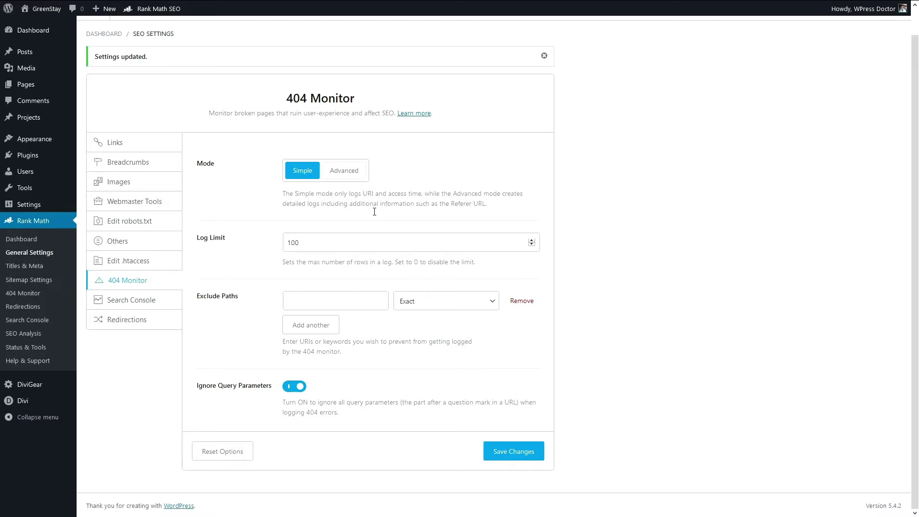
pyautogui.doubleClick(312, 249)
pyautogui.click(258, 257)
pyautogui.click(522, 459)
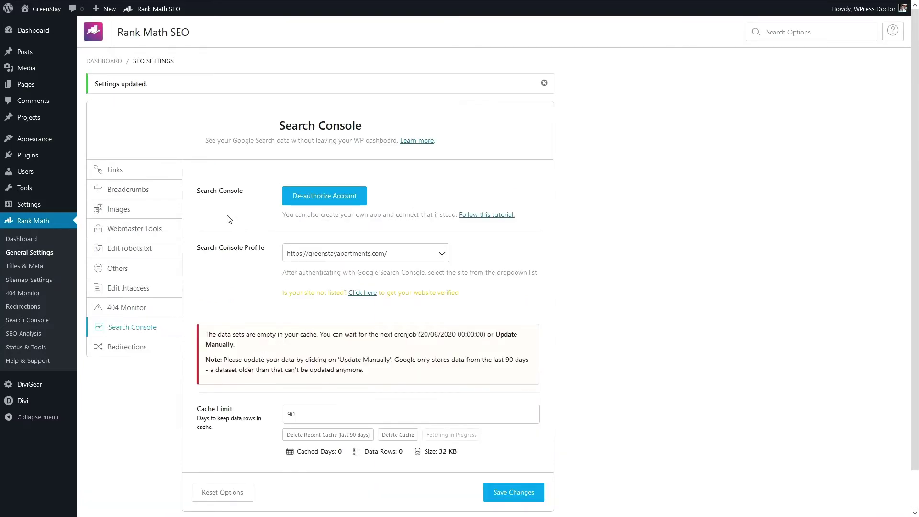
# Step: Read the Search Console empty-cache notice, then switch to the Redirections settings
pyautogui.scroll(-1, 231, 282)
pyautogui.moveTo(208, 289); pyautogui.dragTo(282, 308)
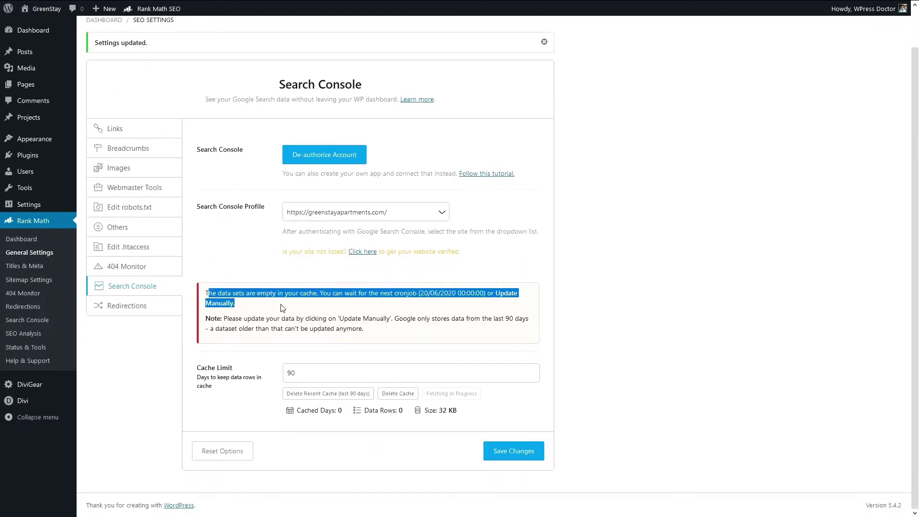
pyautogui.click(281, 307)
pyautogui.scroll(1, 280, 306)
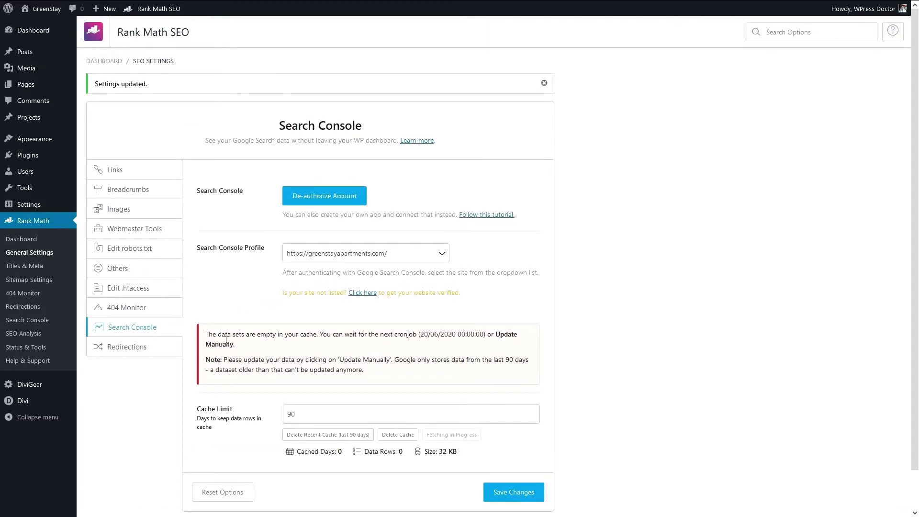
pyautogui.click(132, 354)
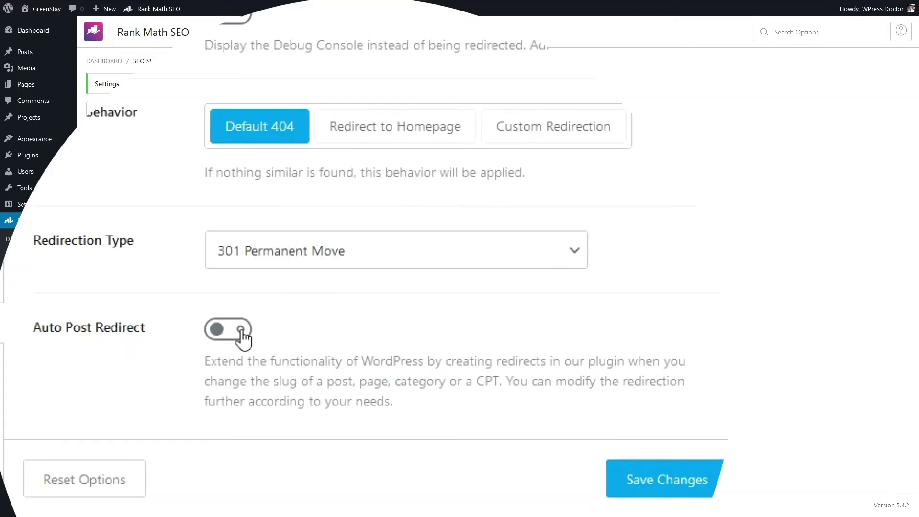
# Step: Save redirections with Default 404, 301 Permanent Move and Auto Post Redirect off, then go to Titles & Meta
pyautogui.click(240, 330)
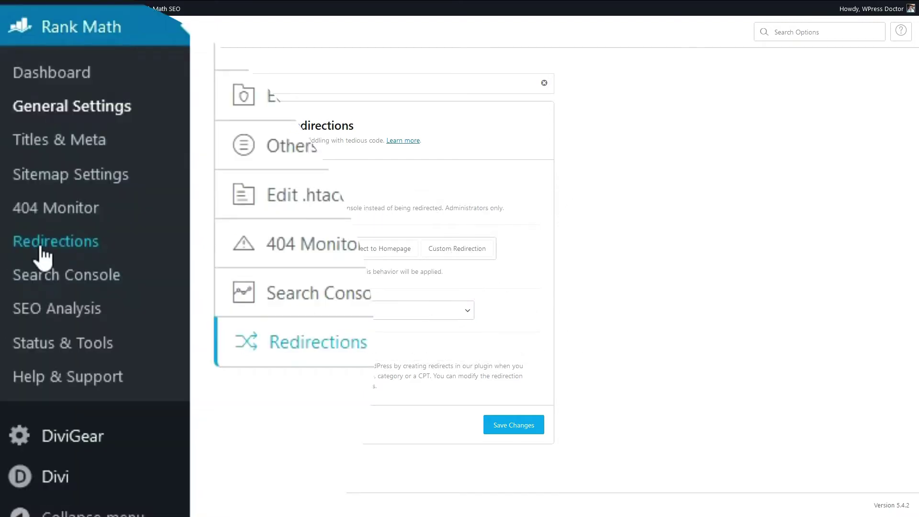
pyautogui.click(514, 430)
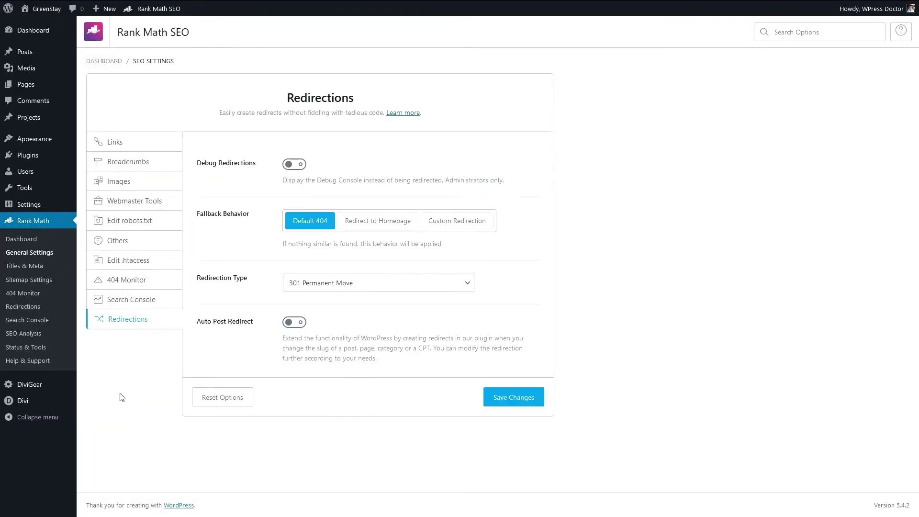
pyautogui.click(27, 268)
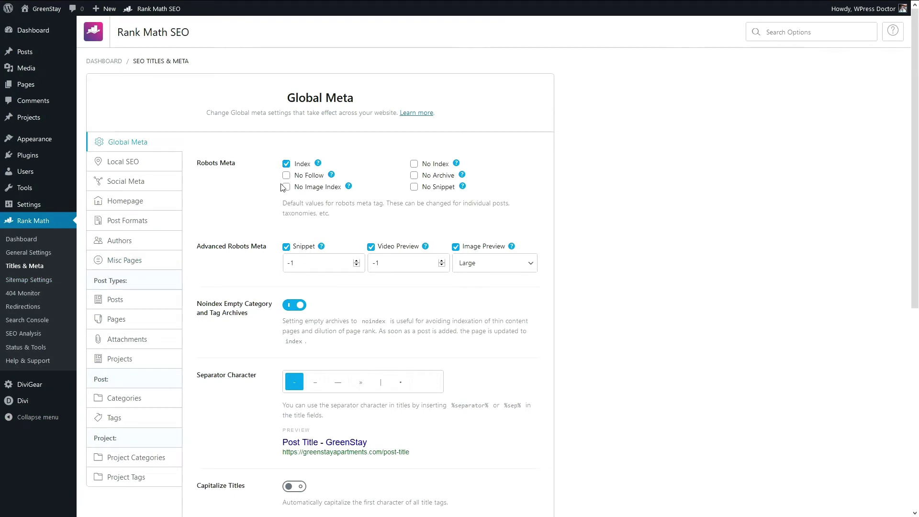
# Step: Try No Index as the default robots meta, revert to Index, and scroll to the separator options
pyautogui.moveTo(318, 167)
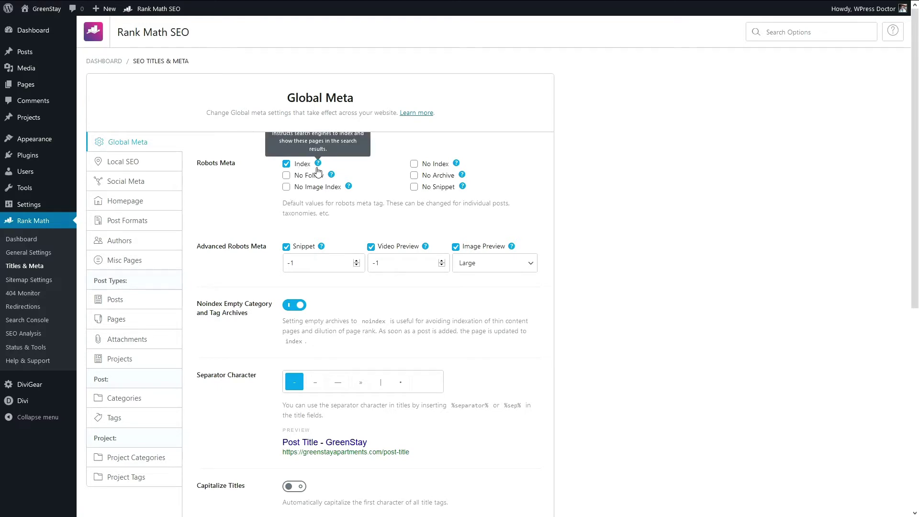
pyautogui.click(414, 164)
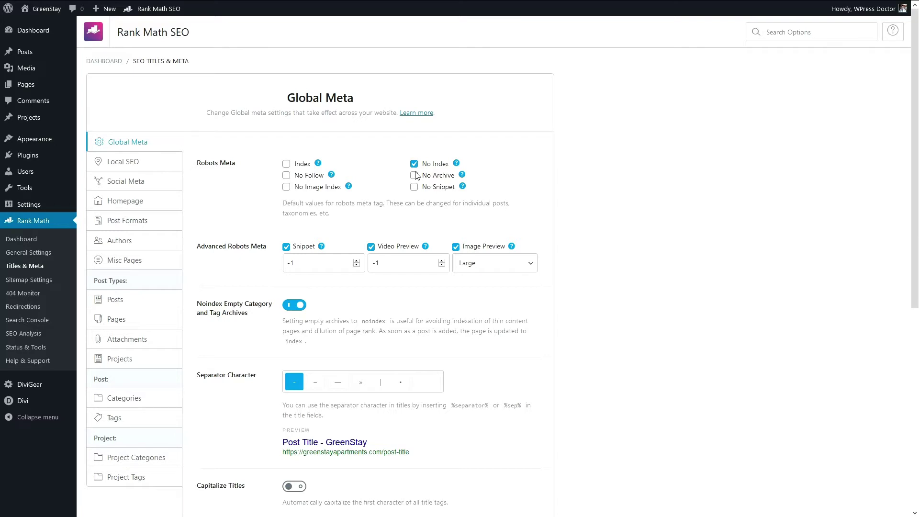
pyautogui.click(286, 164)
pyautogui.scroll(-2, 270, 228)
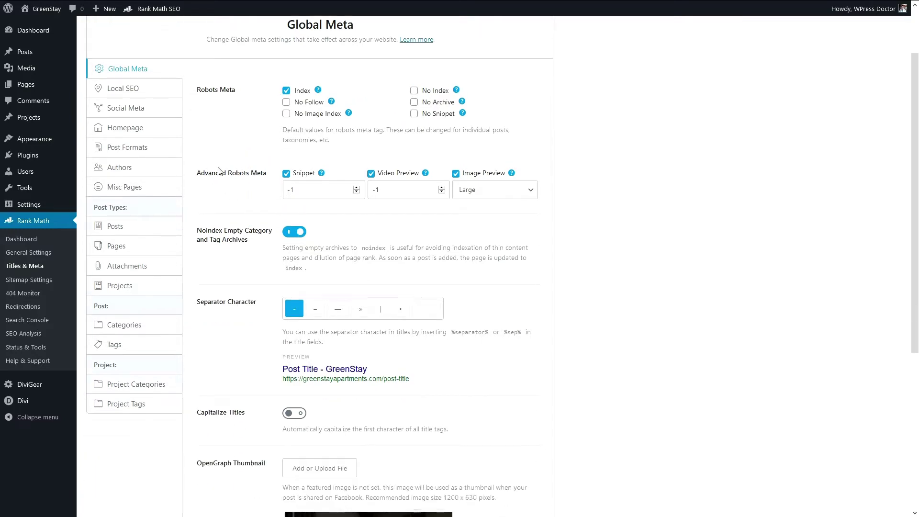
pyautogui.scroll(-3, 293, 215)
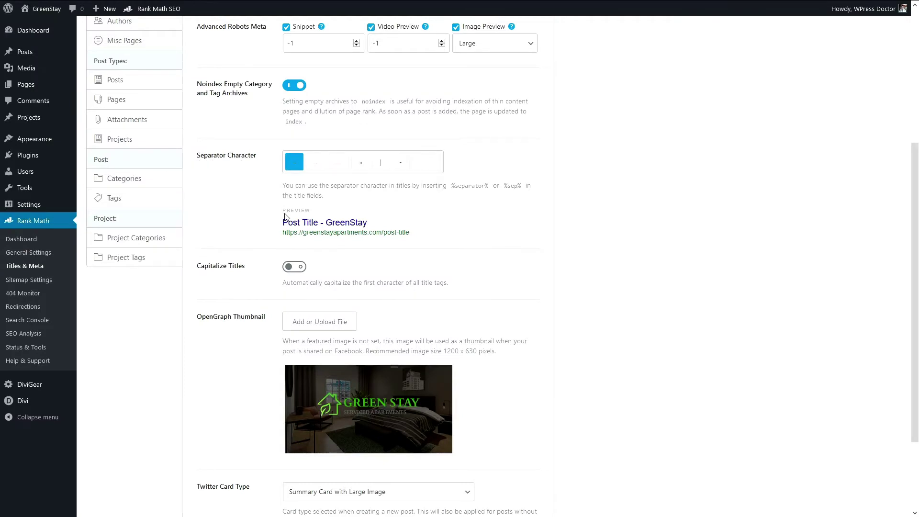
# Step: Check the 'Post Title - GreenStay' preview and pick the | title separator
pyautogui.moveTo(380, 224); pyautogui.dragTo(284, 222)
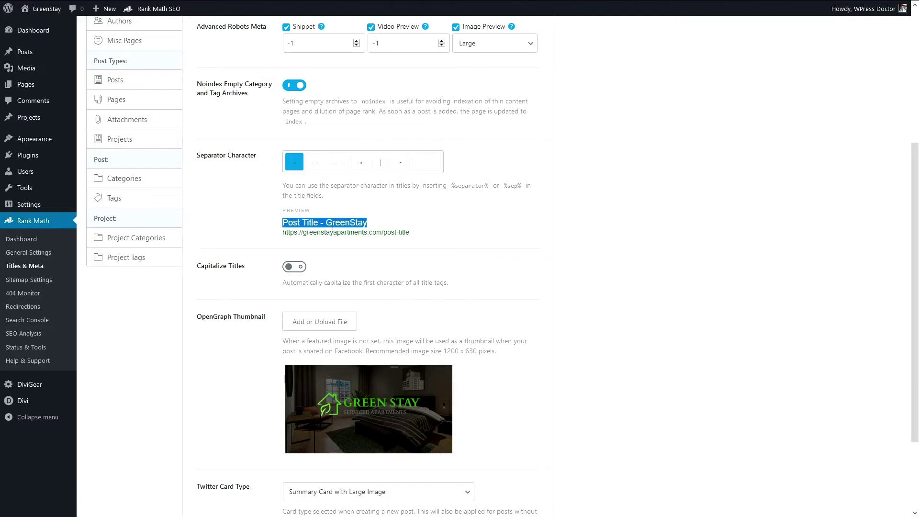
pyautogui.click(364, 229)
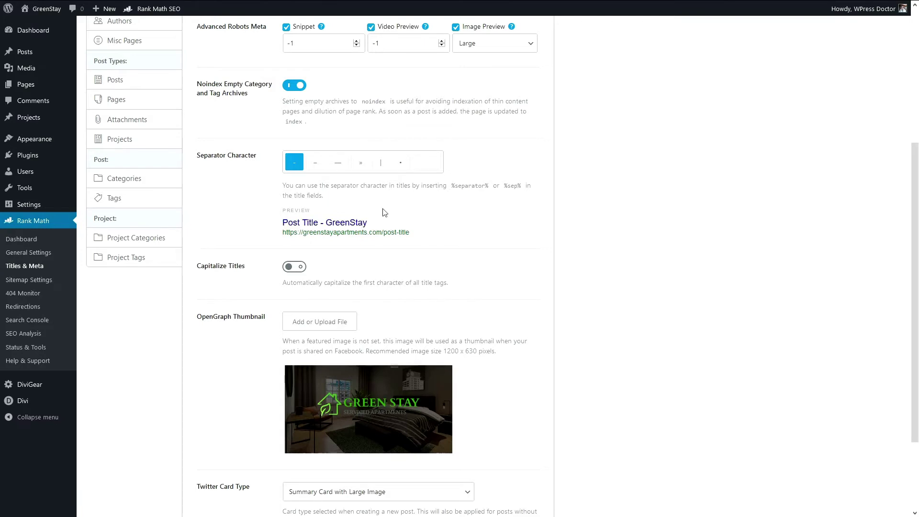
pyautogui.click(383, 167)
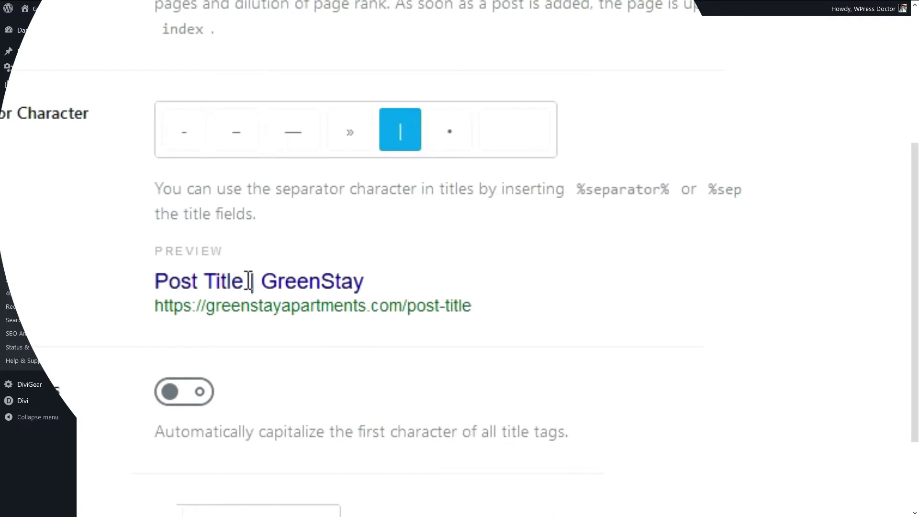
pyautogui.moveTo(244, 283); pyautogui.dragTo(381, 293)
pyautogui.click(392, 294)
# Step: Compare bullet, », em dash, en dash and hyphen separators before settling on |
pyautogui.click(447, 141)
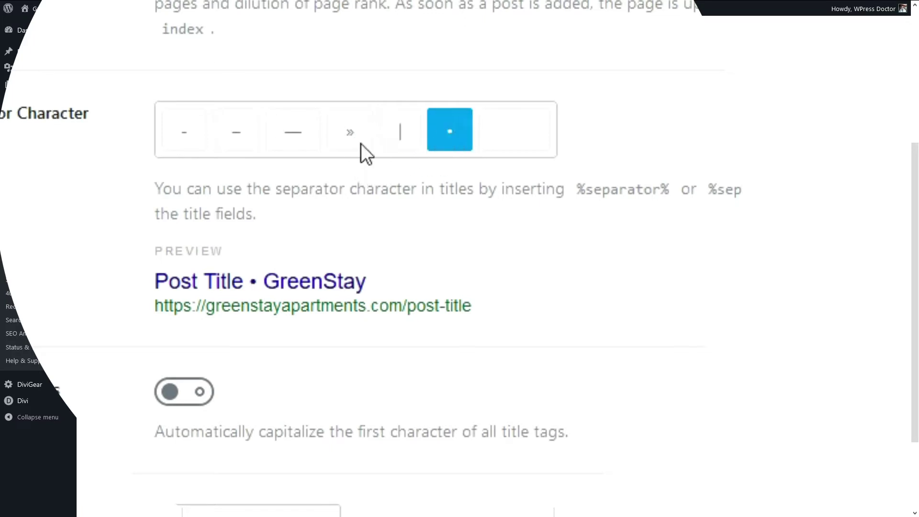
pyautogui.click(360, 145)
pyautogui.click(293, 139)
pyautogui.click(226, 138)
pyautogui.click(178, 139)
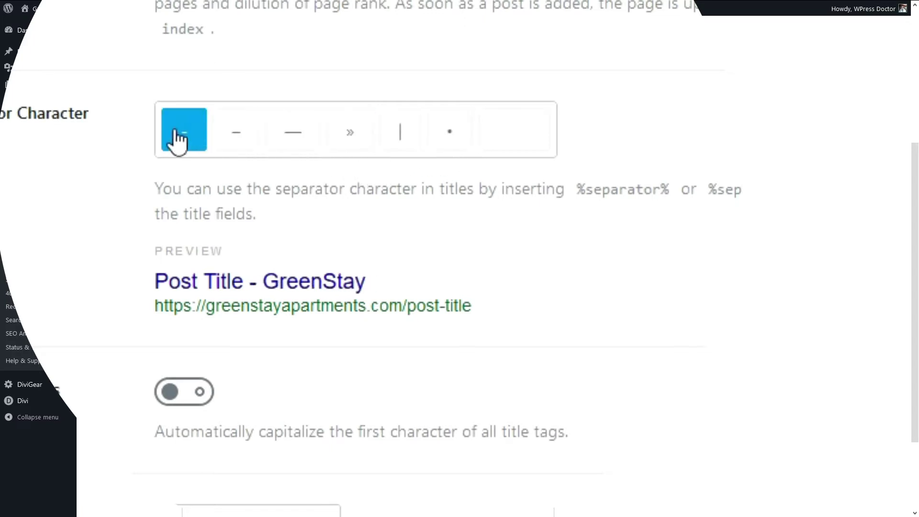
pyautogui.click(343, 142)
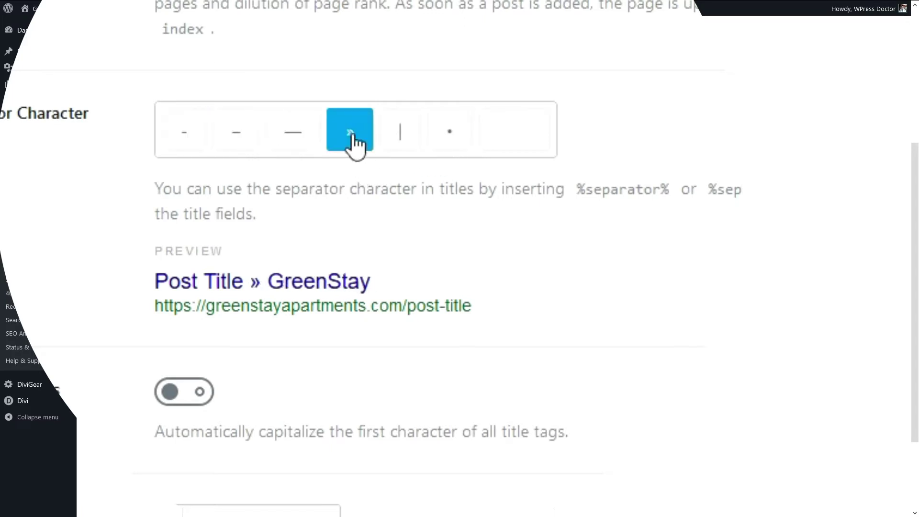
pyautogui.click(401, 141)
pyautogui.click(447, 143)
pyautogui.click(404, 148)
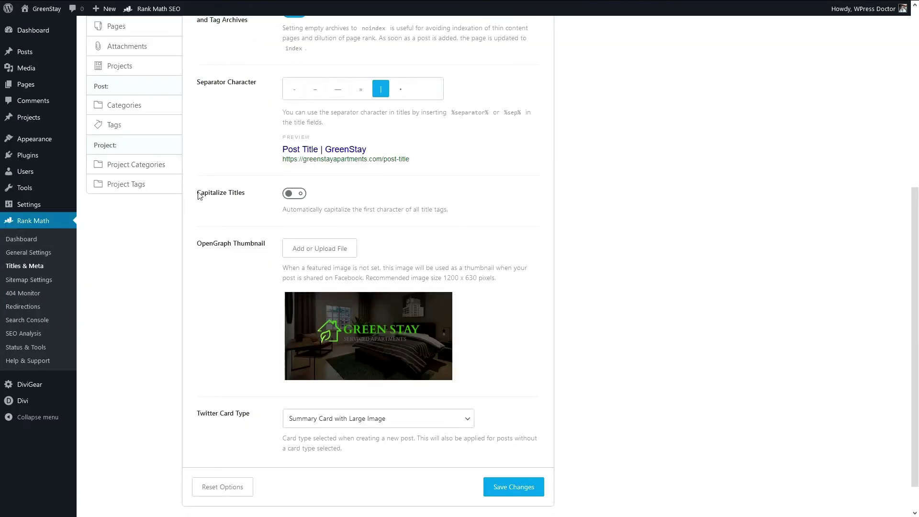
# Step: Leave Capitalize Titles off and save the Global Meta settings
pyautogui.moveTo(197, 192); pyautogui.dragTo(249, 196)
pyautogui.click(300, 196)
pyautogui.scroll(-1, 228, 264)
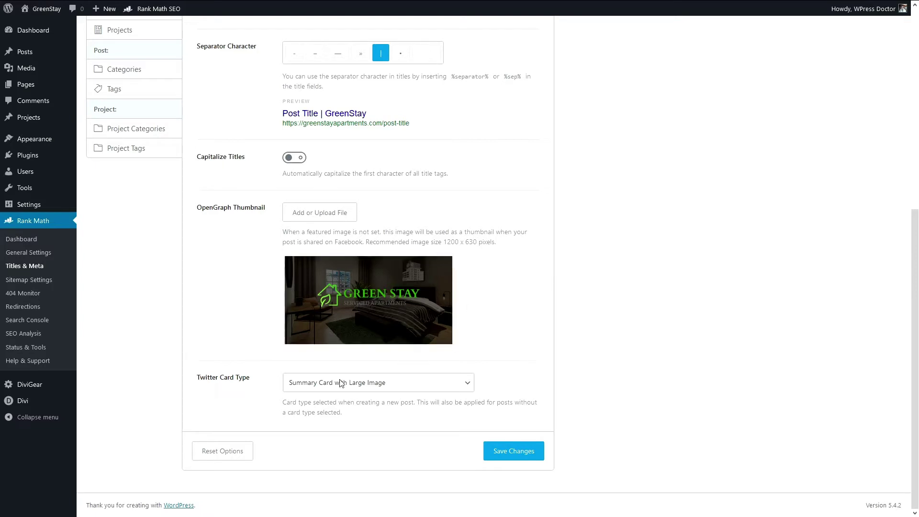
pyautogui.click(527, 455)
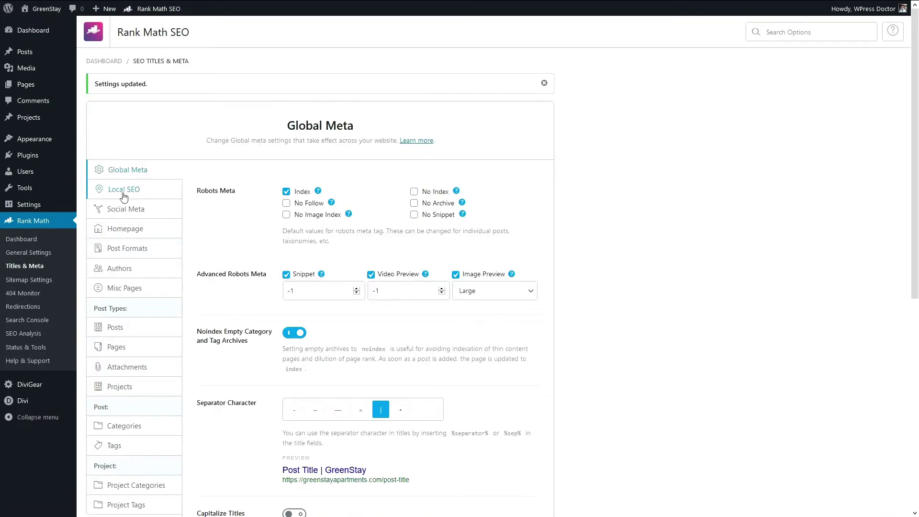
# Step: In Local SEO, keep the site as an Organization and review the business name
pyautogui.click(123, 194)
pyautogui.click(307, 244)
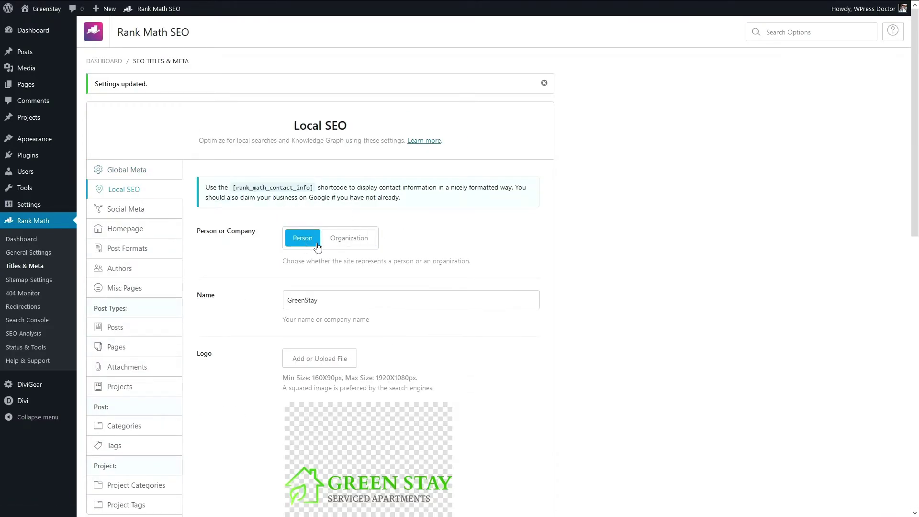
pyautogui.click(341, 240)
pyautogui.scroll(-3, 308, 258)
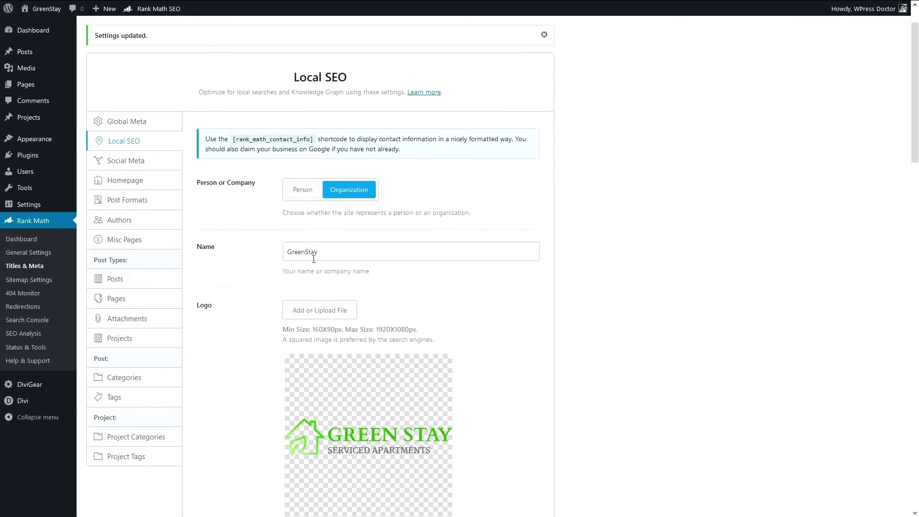
pyautogui.tripleClick(331, 158)
pyautogui.click(343, 169)
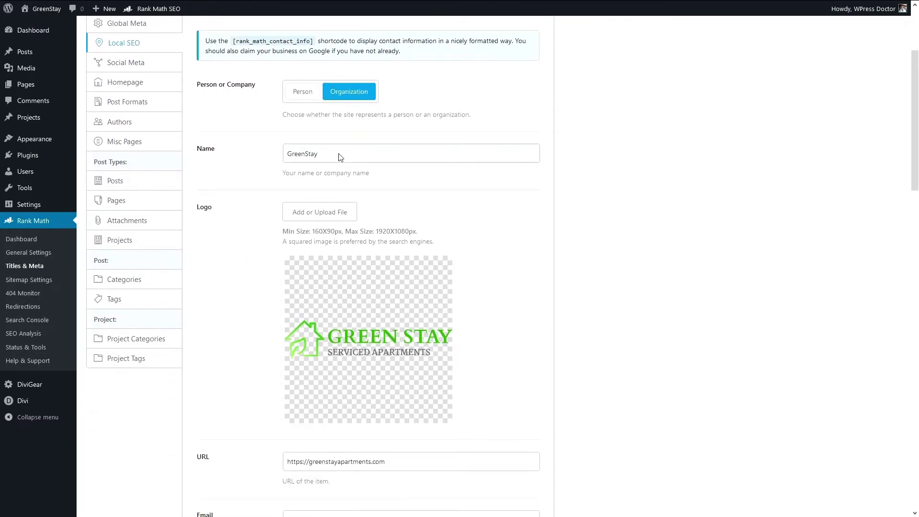
pyautogui.tripleClick(325, 154)
pyautogui.click(266, 177)
# Step: Review the site URL and business e-mail fields without changing them
pyautogui.scroll(-3, 267, 177)
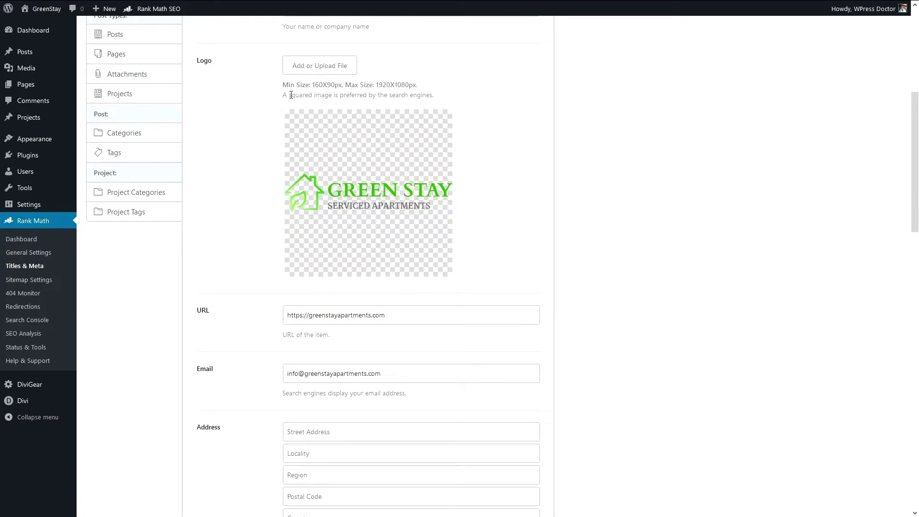
pyautogui.scroll(-2, 280, 196)
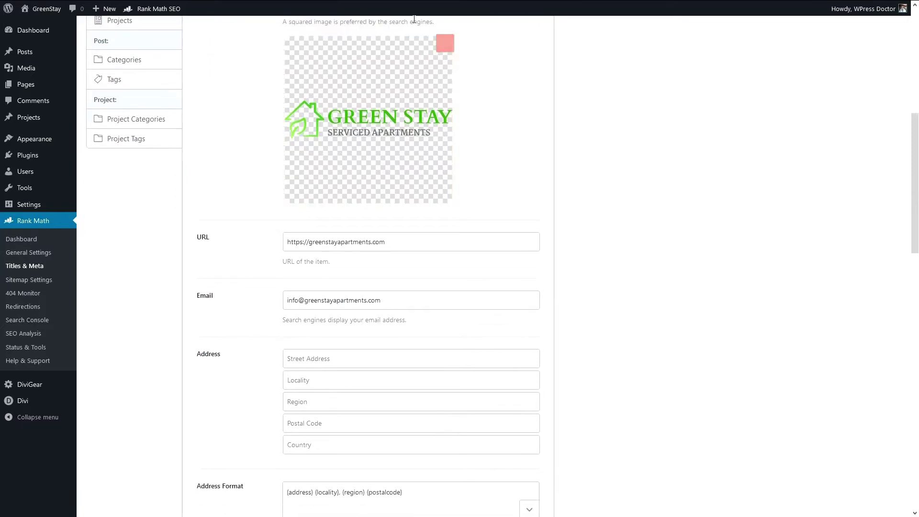
pyautogui.scroll(-2, 508, 261)
pyautogui.click(507, 231)
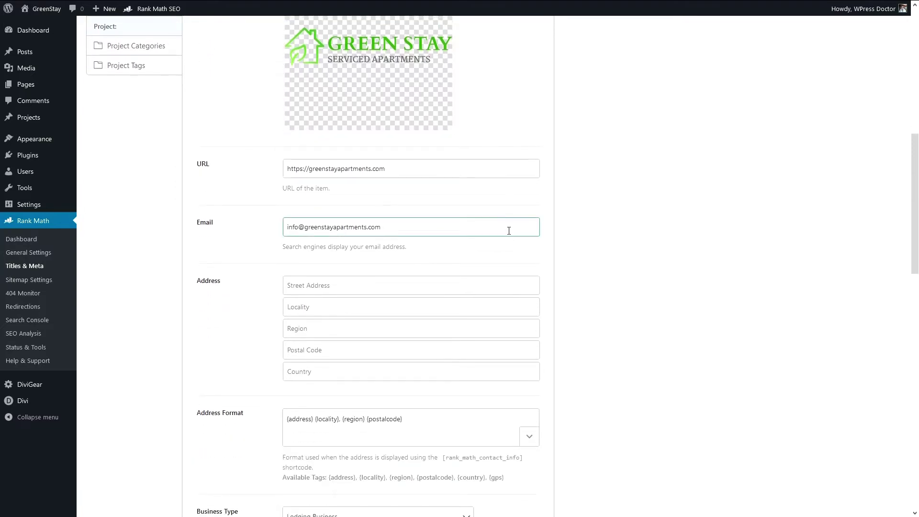
pyautogui.scroll(2, 509, 231)
pyautogui.click(503, 237)
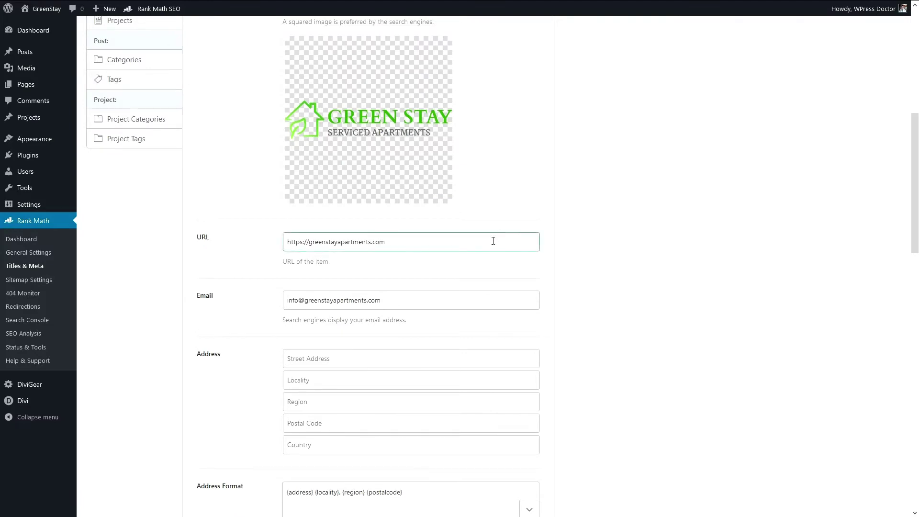
pyautogui.scroll(-4, 493, 241)
pyautogui.moveTo(388, 95); pyautogui.dragTo(283, 99)
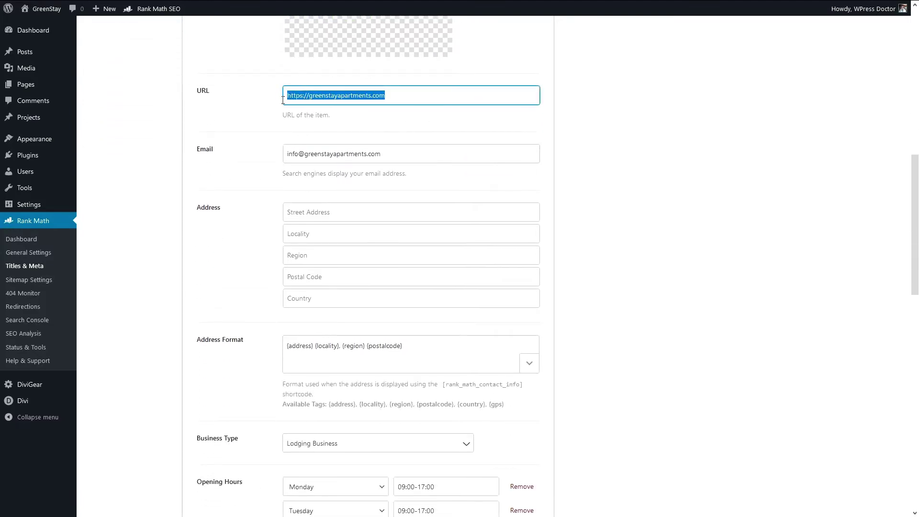
pyautogui.moveTo(382, 154); pyautogui.dragTo(263, 166)
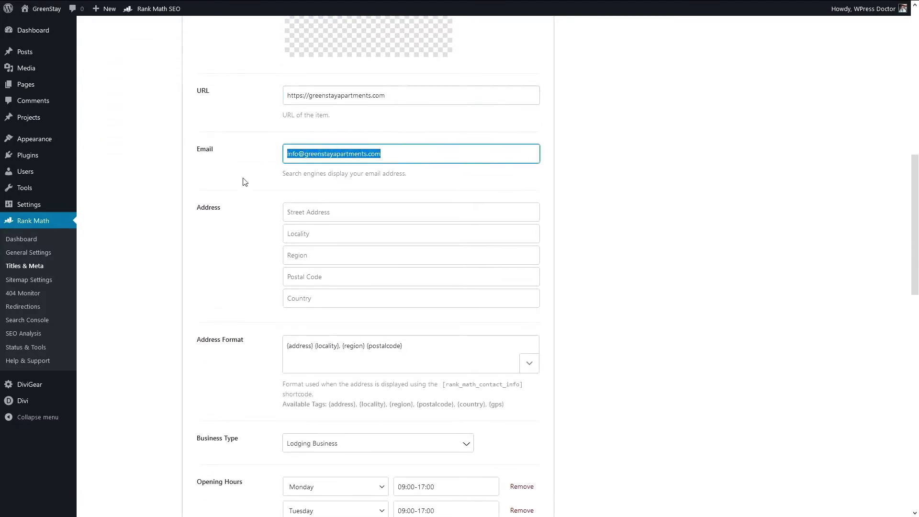
pyautogui.click(245, 181)
pyautogui.scroll(-2, 244, 181)
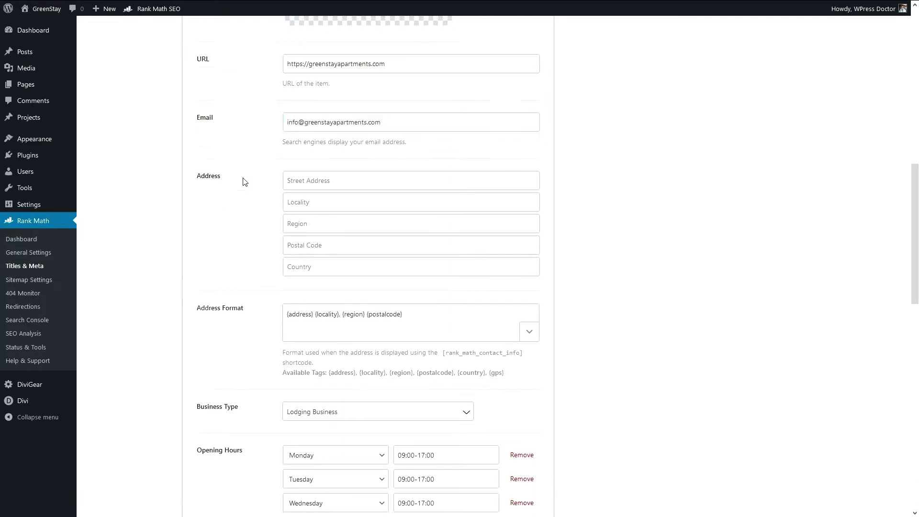
pyautogui.scroll(-2, 243, 182)
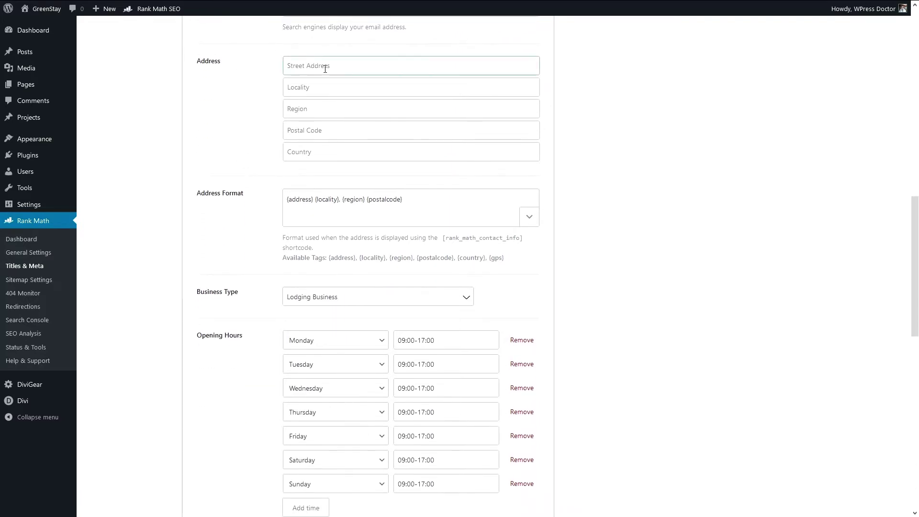
pyautogui.scroll(-2, 297, 210)
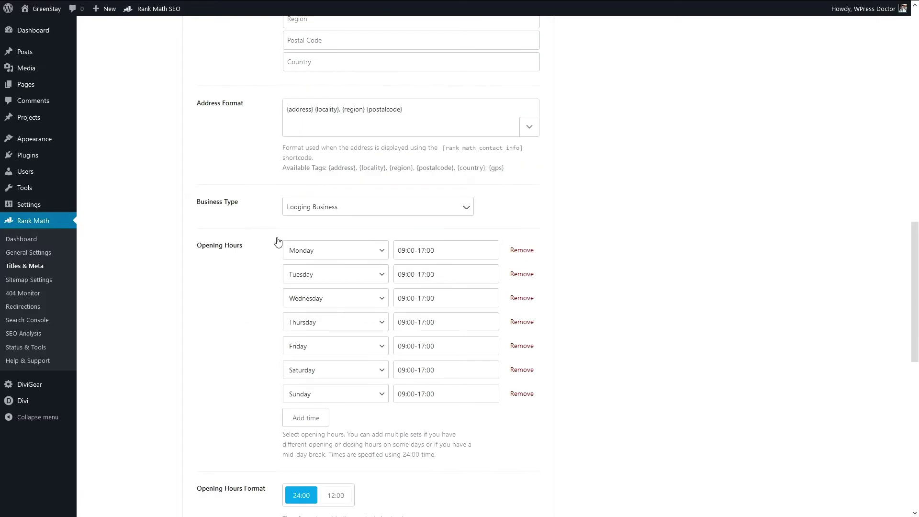
# Step: Search business types for 'loc' and keep Lodging Business as the business type
pyautogui.click(467, 215)
pyautogui.moveTo(469, 287); pyautogui.dragTo(469, 248)
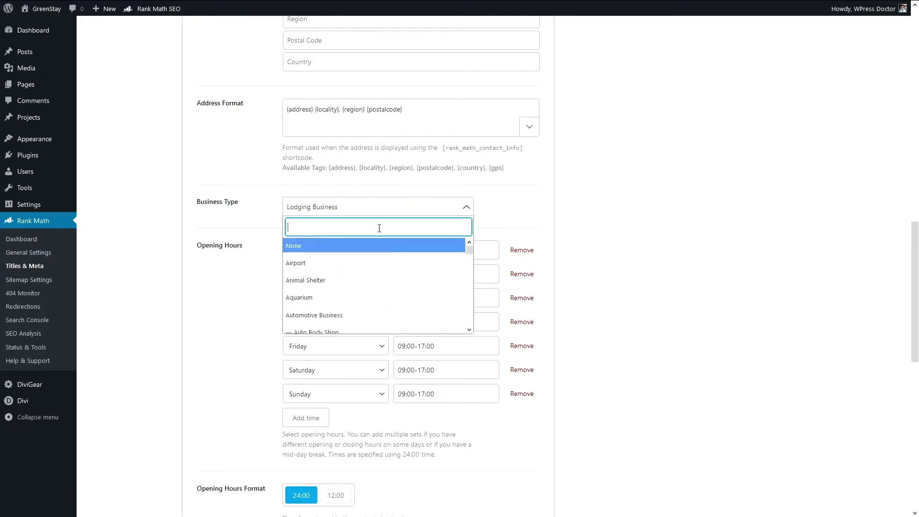
pyautogui.write('loca')
pyautogui.click(200, 253)
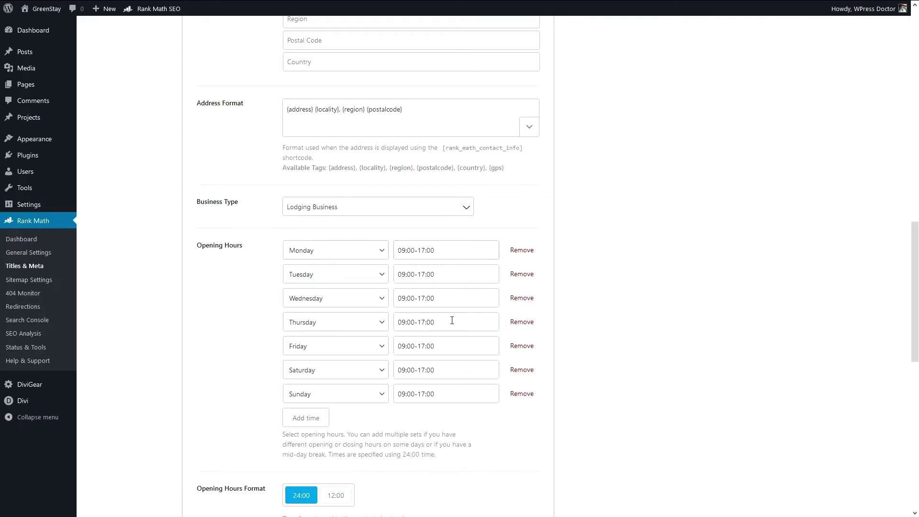
pyautogui.click(445, 273)
# Step: Review the phone, €€€ price range and Serviced Apartments About page, leaving them unchanged
pyautogui.scroll(-8, 273, 433)
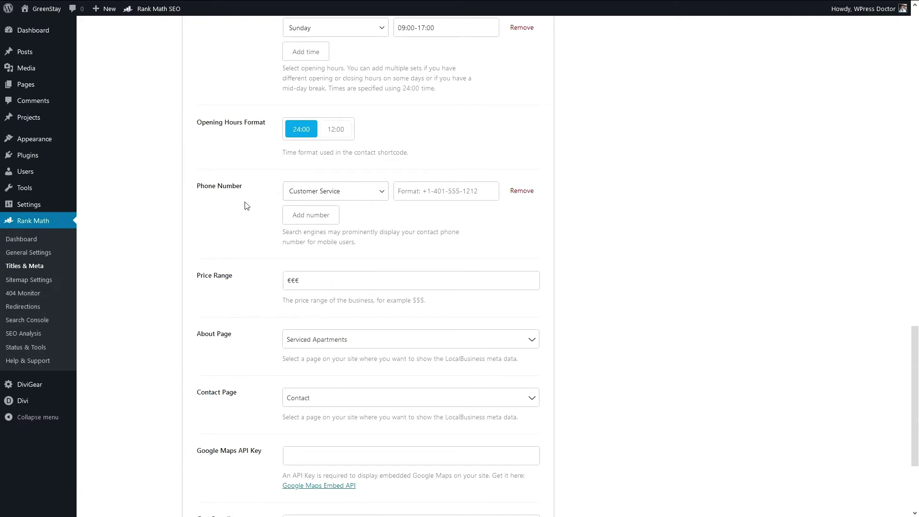
pyautogui.click(435, 192)
pyautogui.scroll(-3, 430, 234)
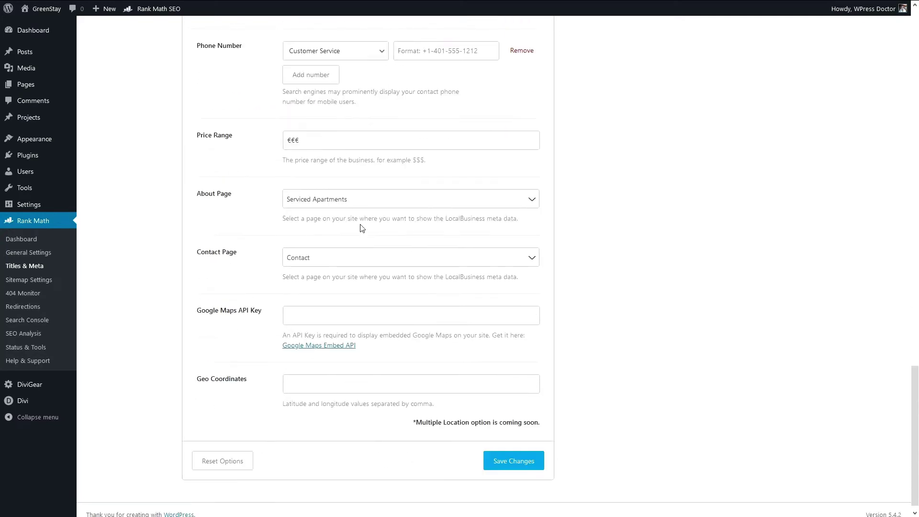
pyautogui.click(300, 139)
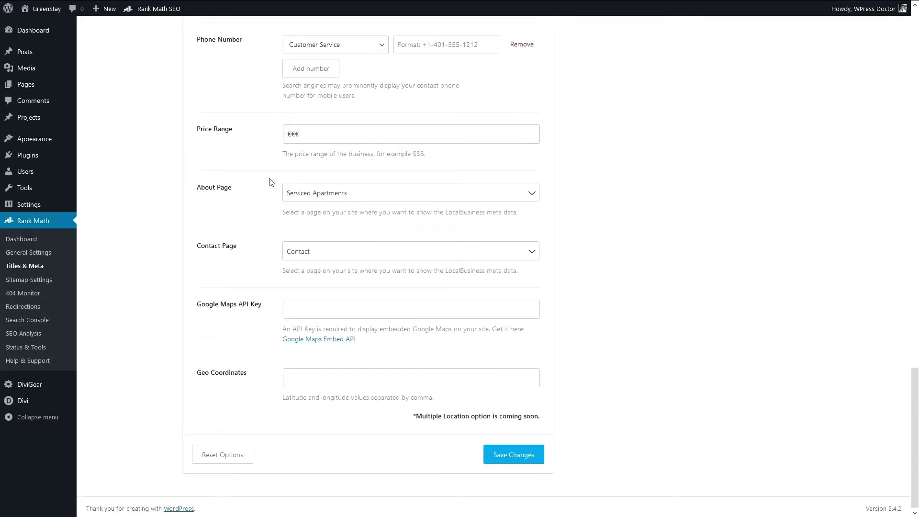
pyautogui.click(228, 202)
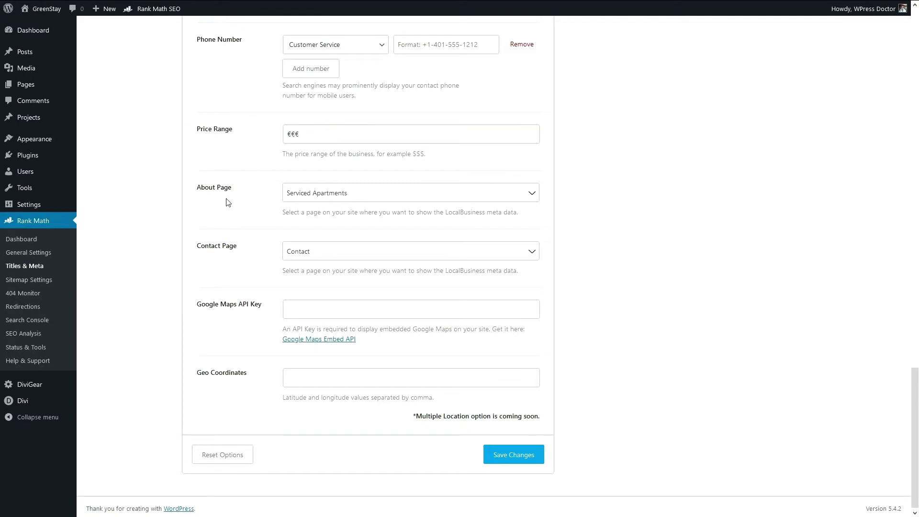
pyautogui.click(306, 197)
pyautogui.click(308, 195)
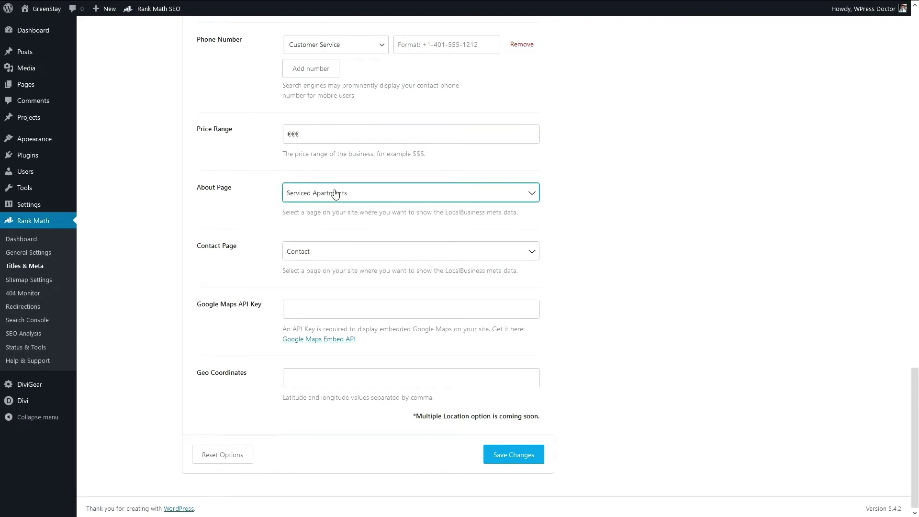
pyautogui.click(330, 196)
pyautogui.click(328, 197)
pyautogui.click(331, 198)
pyautogui.click(329, 197)
# Step: Leave Google Maps API Key and Geo Coordinates empty and save the Local SEO settings
pyautogui.click(221, 309)
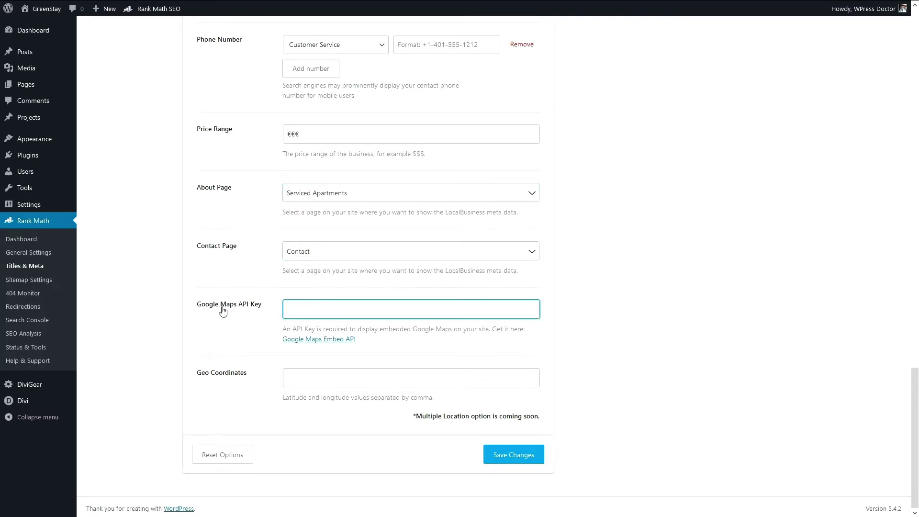
pyautogui.click(247, 326)
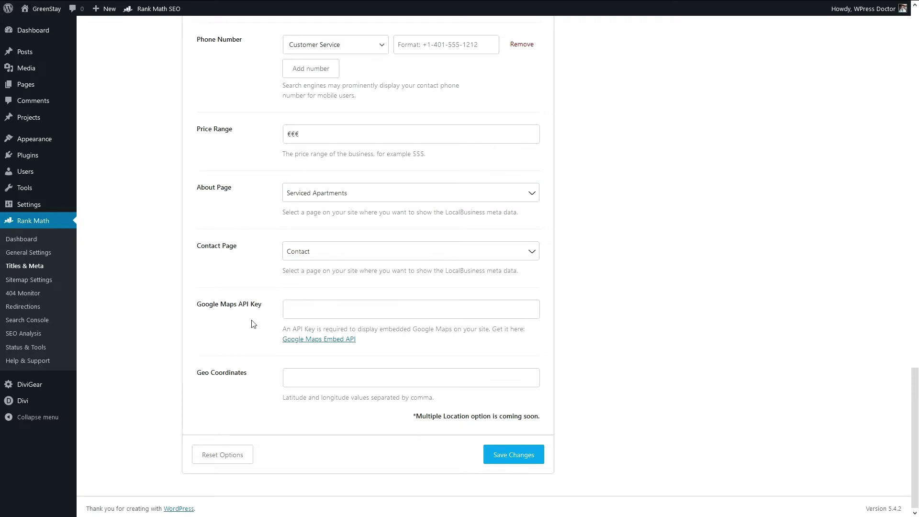
pyautogui.click(207, 308)
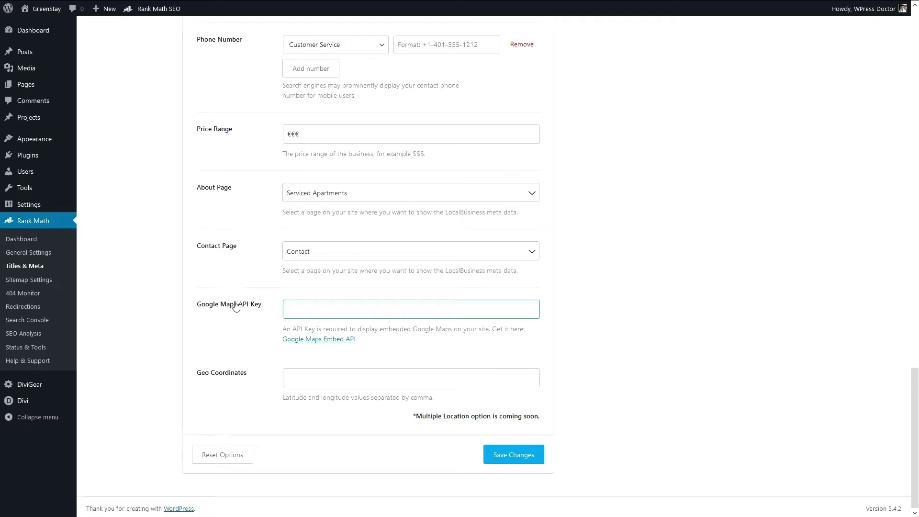
pyautogui.click(236, 334)
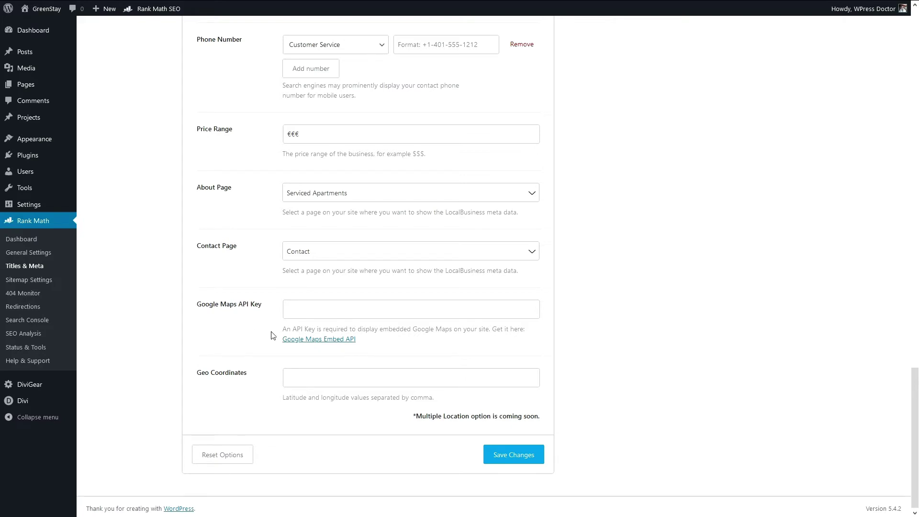
pyautogui.click(305, 307)
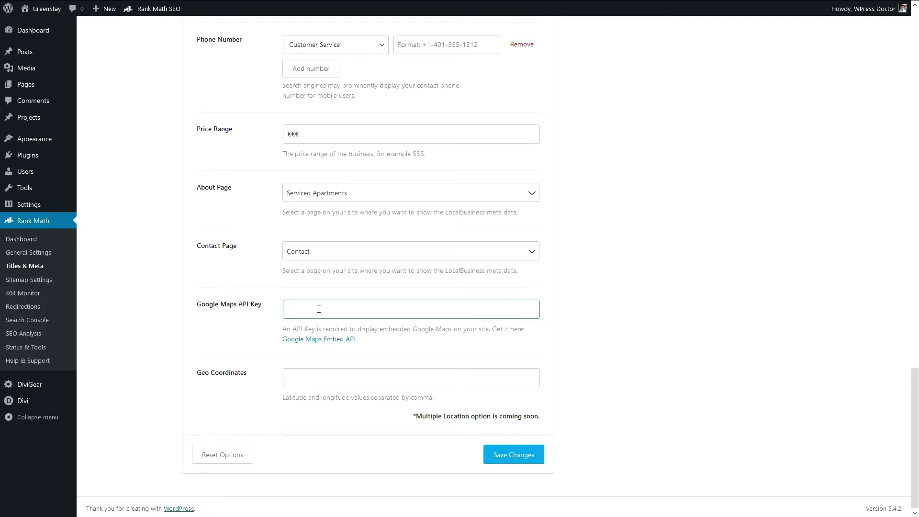
pyautogui.click(232, 380)
pyautogui.click(309, 310)
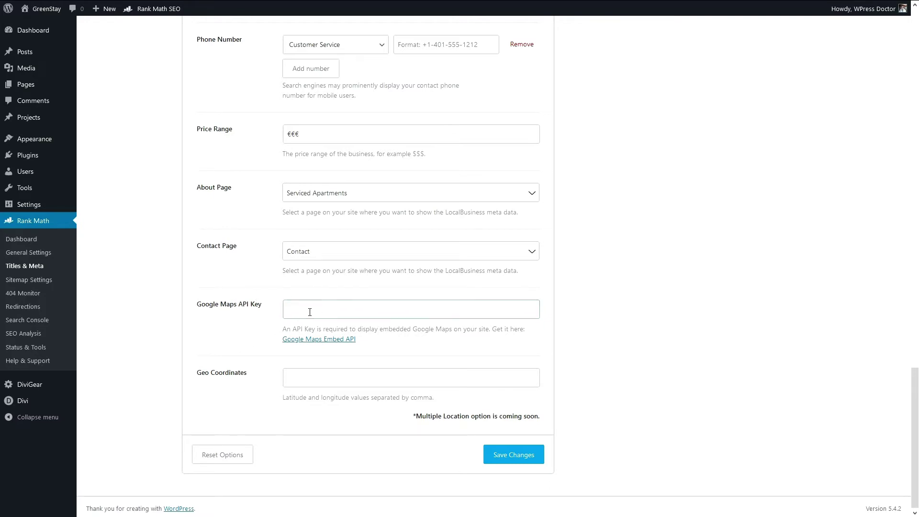
pyautogui.click(224, 378)
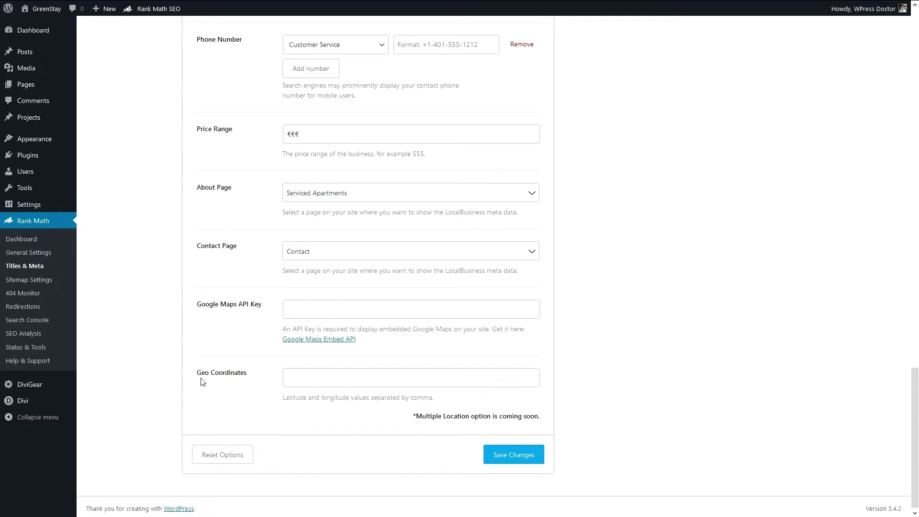
pyautogui.click(318, 380)
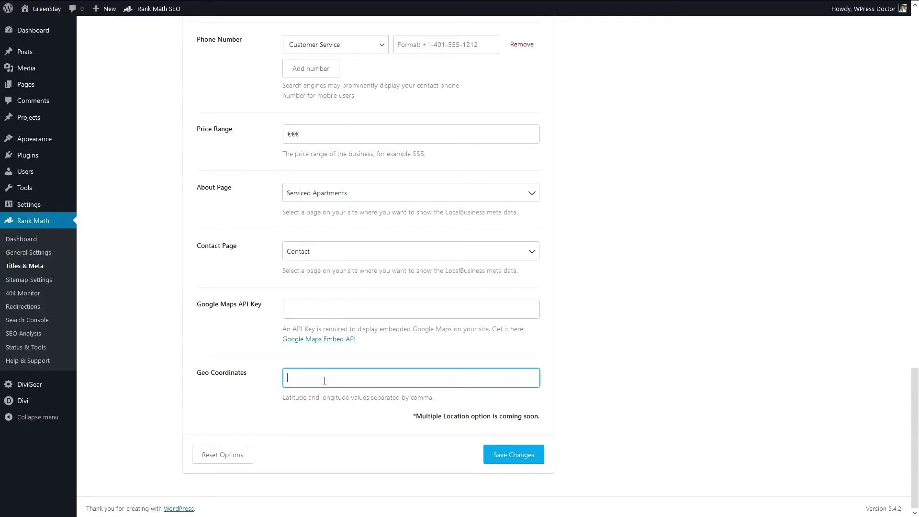
pyautogui.click(334, 419)
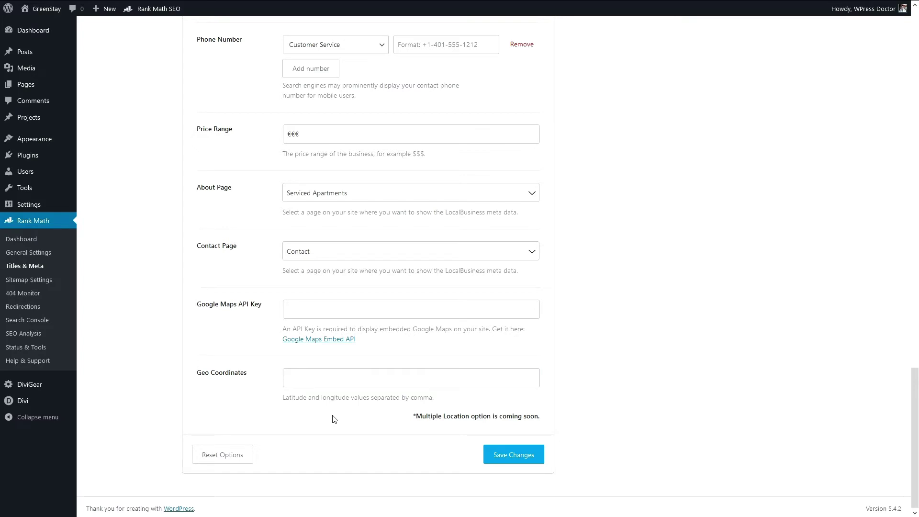
pyautogui.click(511, 454)
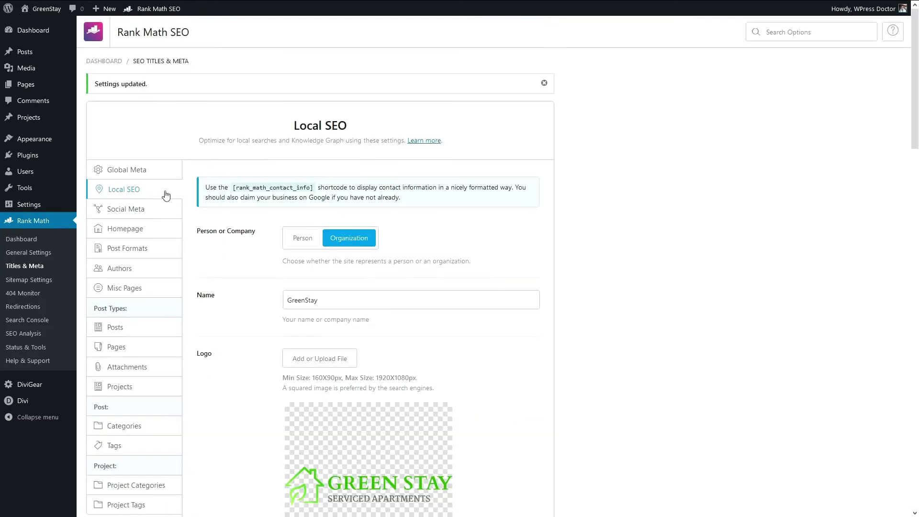
# Step: Fill the Social Meta Facebook Page URL with the GreenStay Facebook page address
pyautogui.click(134, 214)
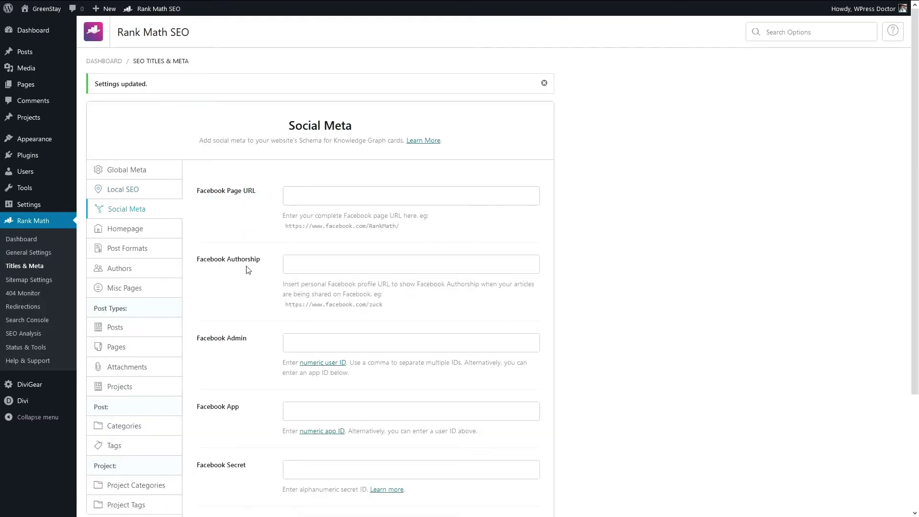
pyautogui.click(320, 200)
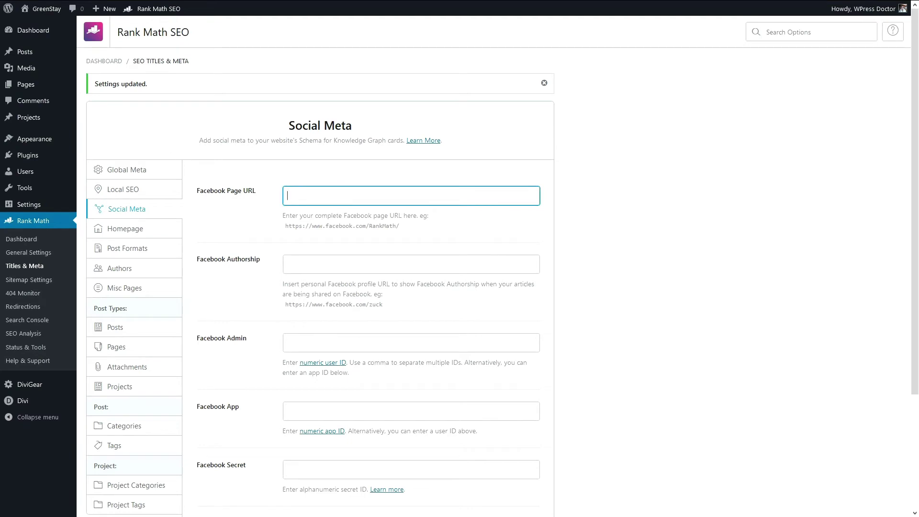
pyautogui.click(287, 195)
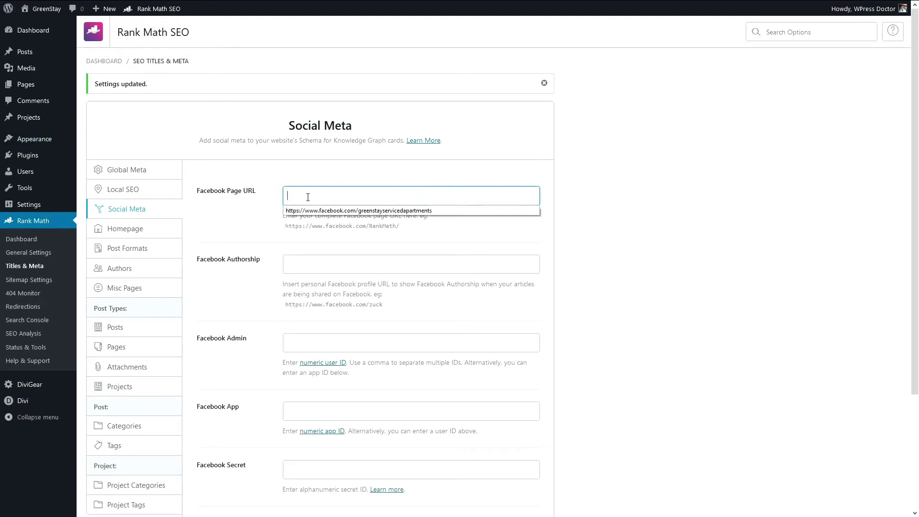
pyautogui.click(292, 209)
# Step: Save the Social Meta settings and bring up the Homepage title settings
pyautogui.scroll(-1, 435, 256)
pyautogui.scroll(-1, 439, 261)
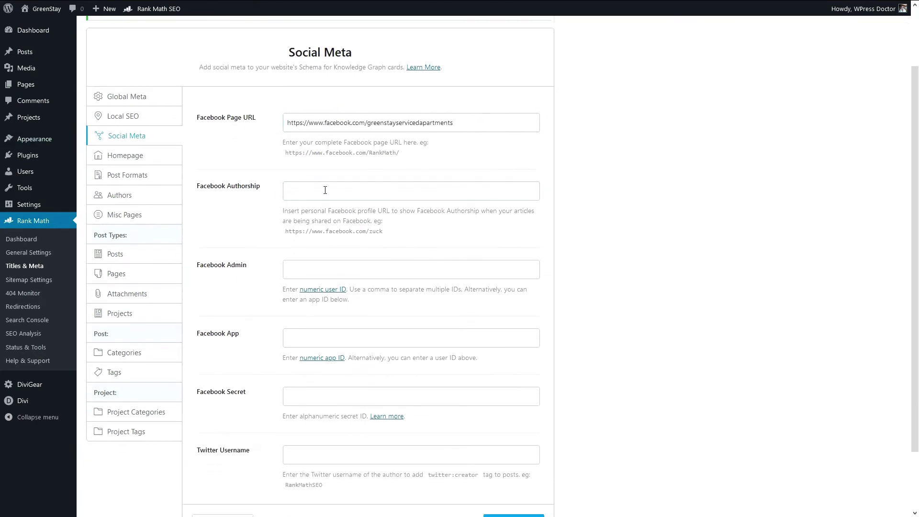
pyautogui.click(323, 189)
pyautogui.scroll(-2, 248, 266)
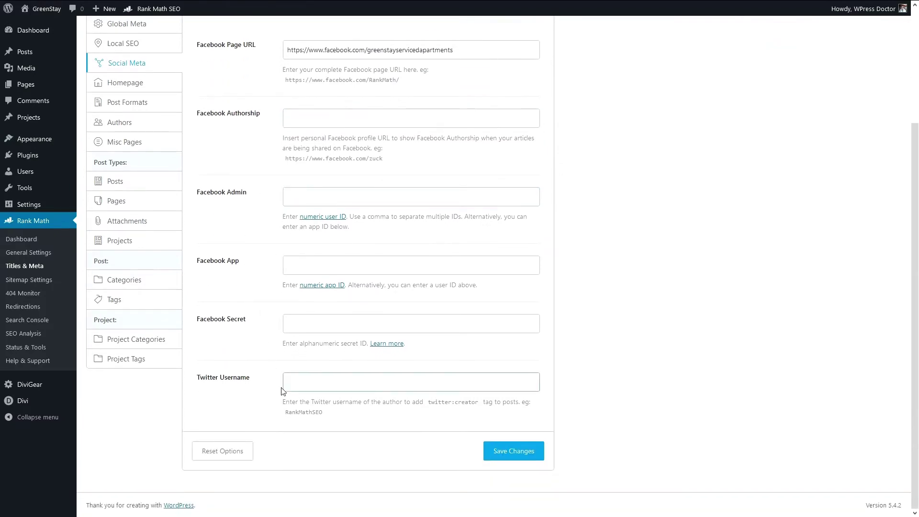
pyautogui.click(508, 459)
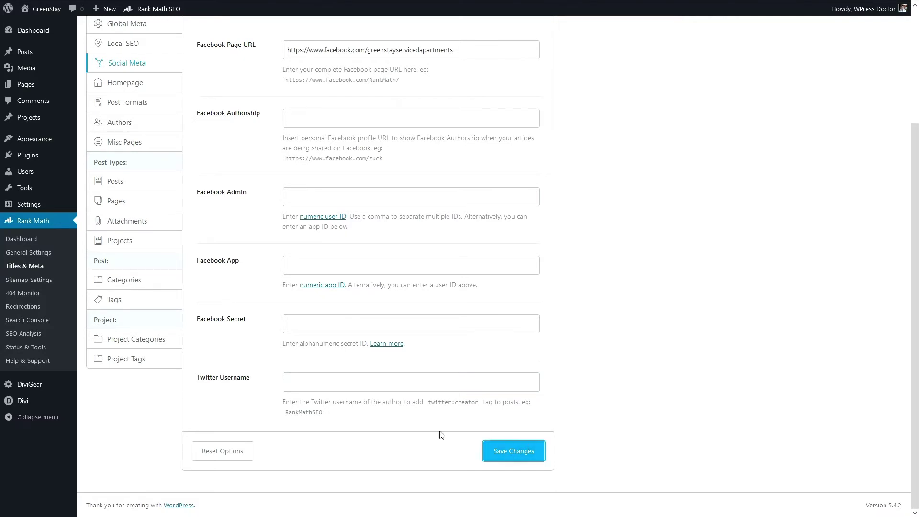
pyautogui.click(119, 233)
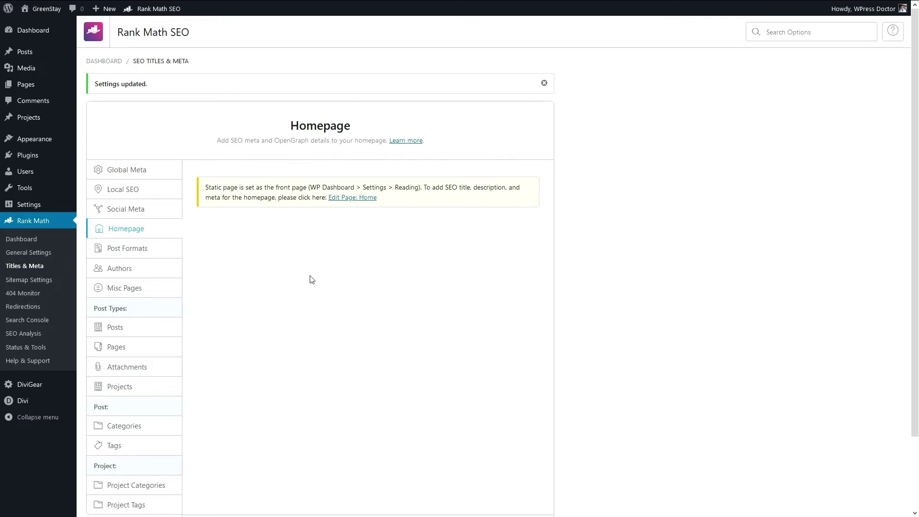
# Step: Append ' - Serviced Apartments' to the Post Formats Format Archive Titles pattern
pyautogui.click(128, 250)
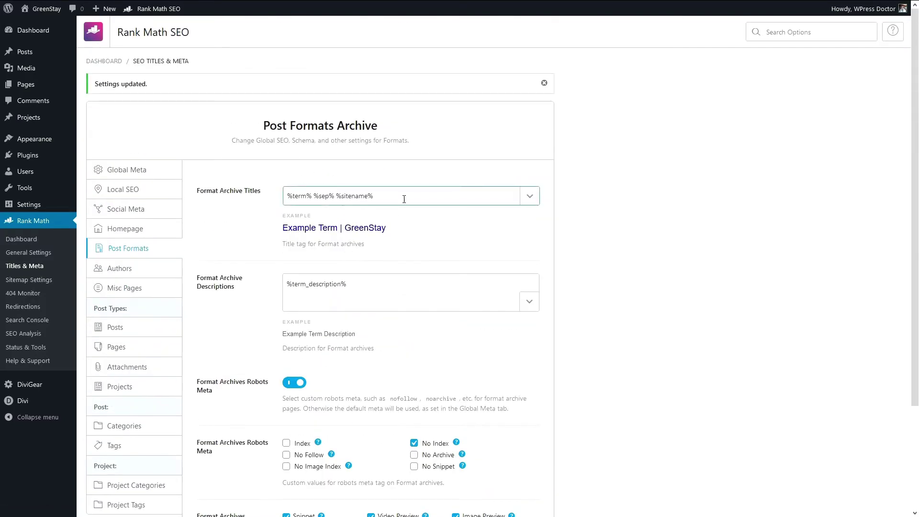
pyautogui.click(402, 196)
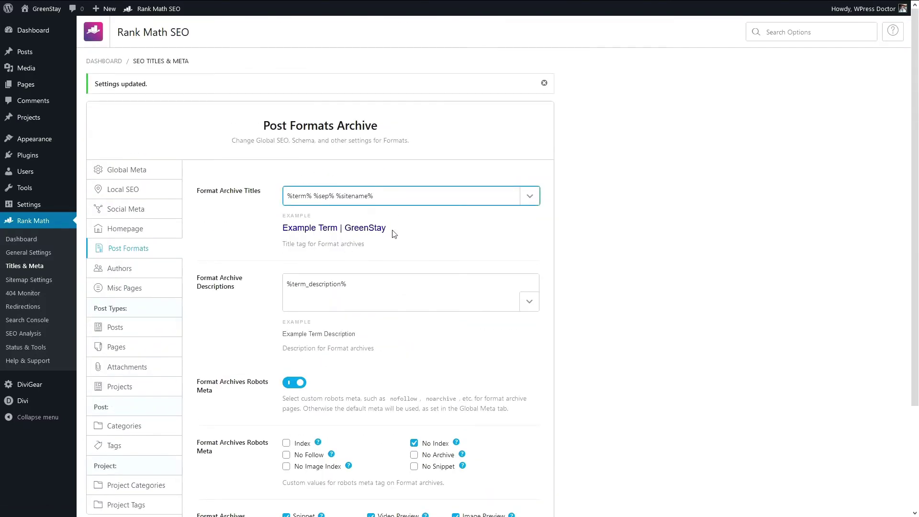
pyautogui.moveTo(391, 231); pyautogui.dragTo(343, 229)
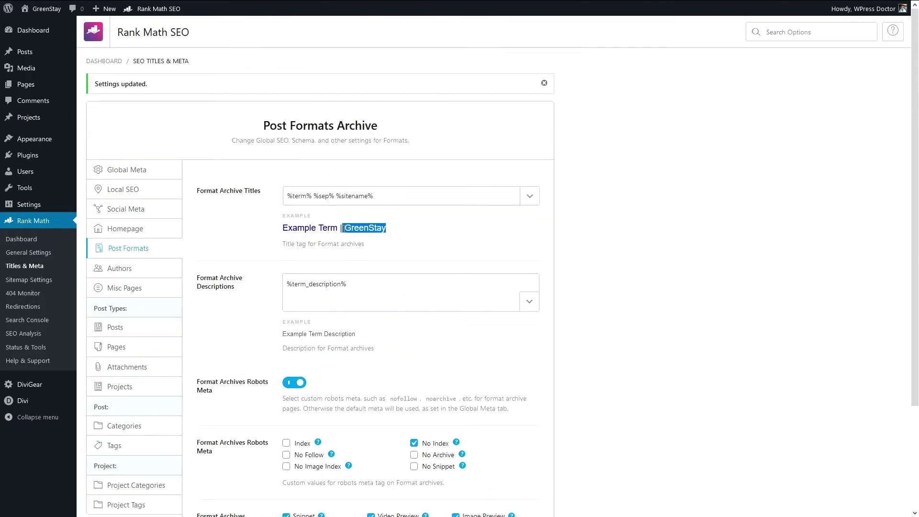
pyautogui.click(391, 197)
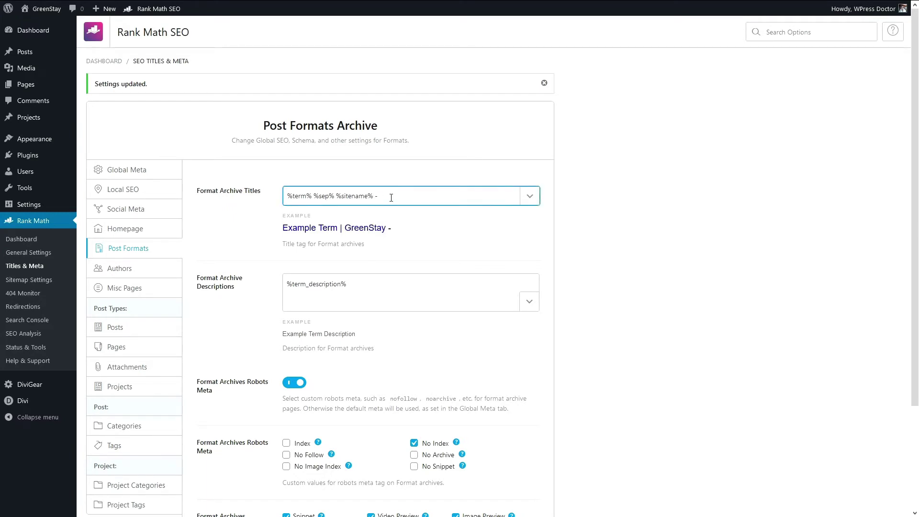
pyautogui.write('- Serviced Apartments')
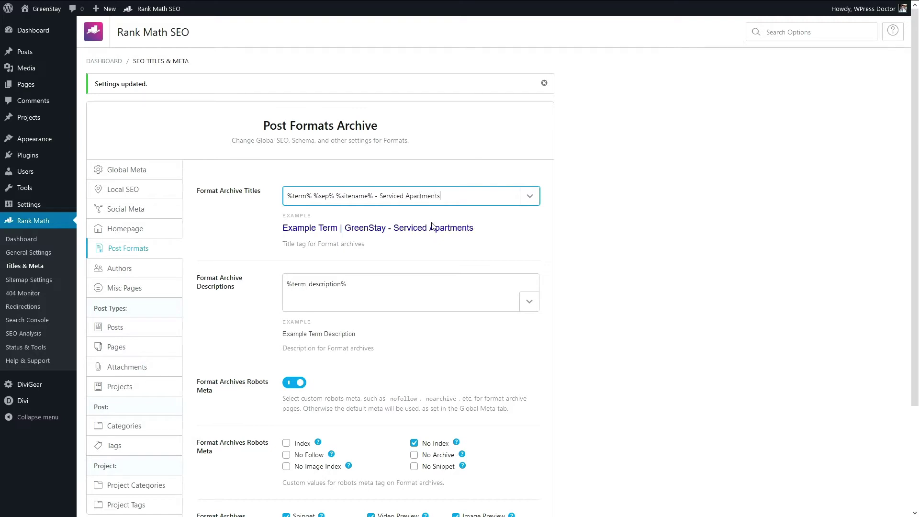
pyautogui.click(584, 245)
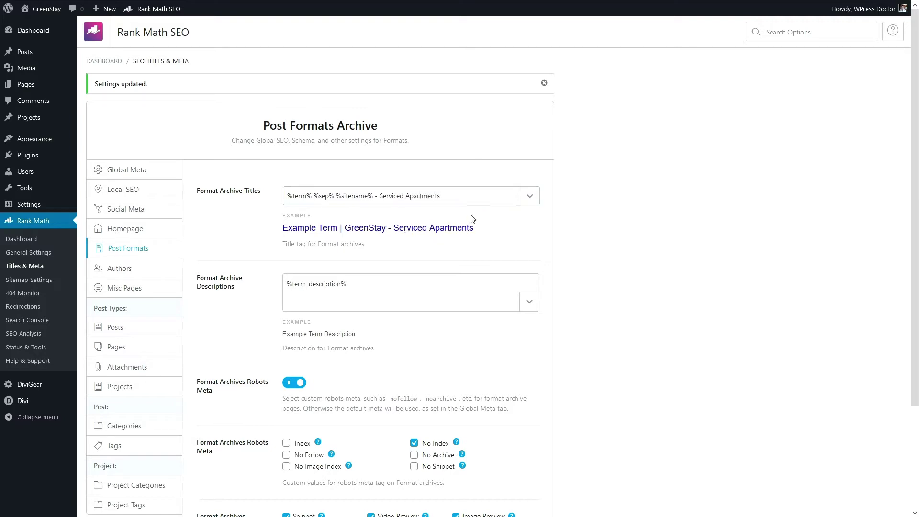
pyautogui.click(467, 201)
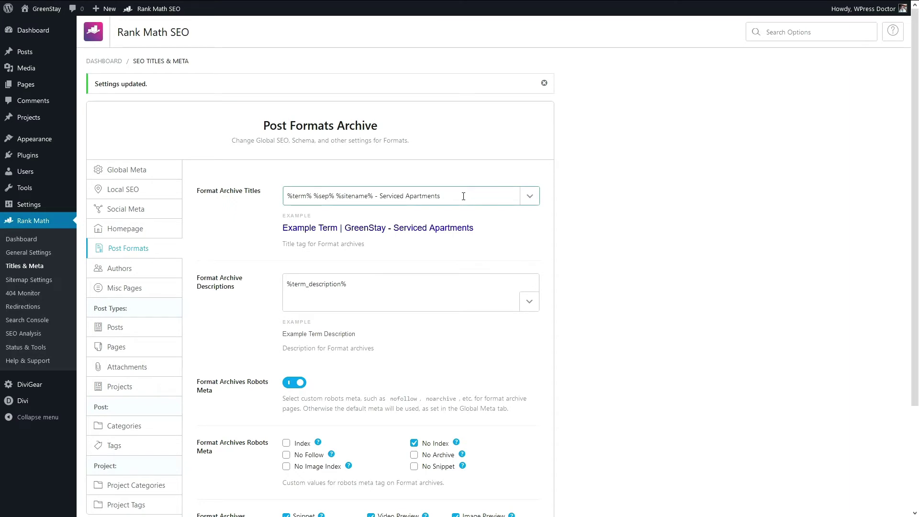
pyautogui.click(425, 250)
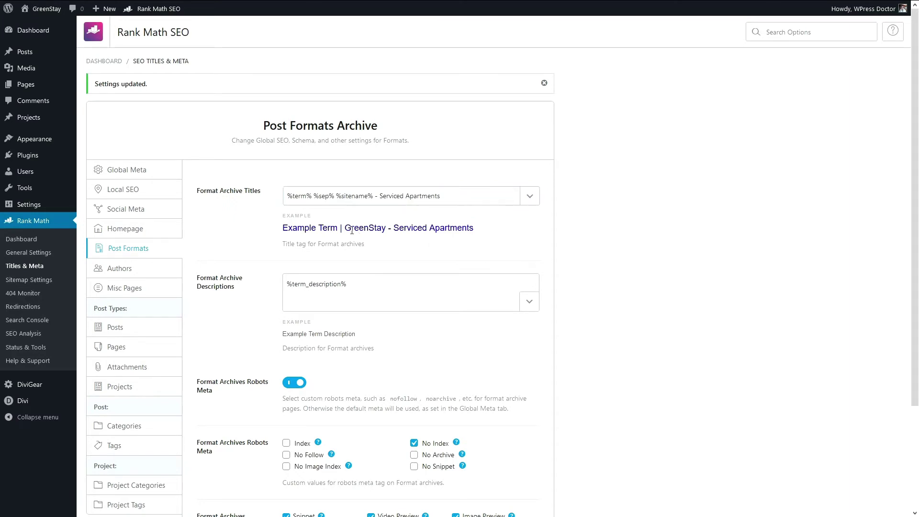
pyautogui.moveTo(351, 231); pyautogui.dragTo(475, 230)
pyautogui.click(485, 234)
# Step: Rework the Format Archive Titles pattern, typing 'Contact' over %term% and restoring the suffix
pyautogui.click(307, 194)
pyautogui.moveTo(312, 196); pyautogui.dragTo(279, 200)
pyautogui.click(301, 196)
pyautogui.write('C')
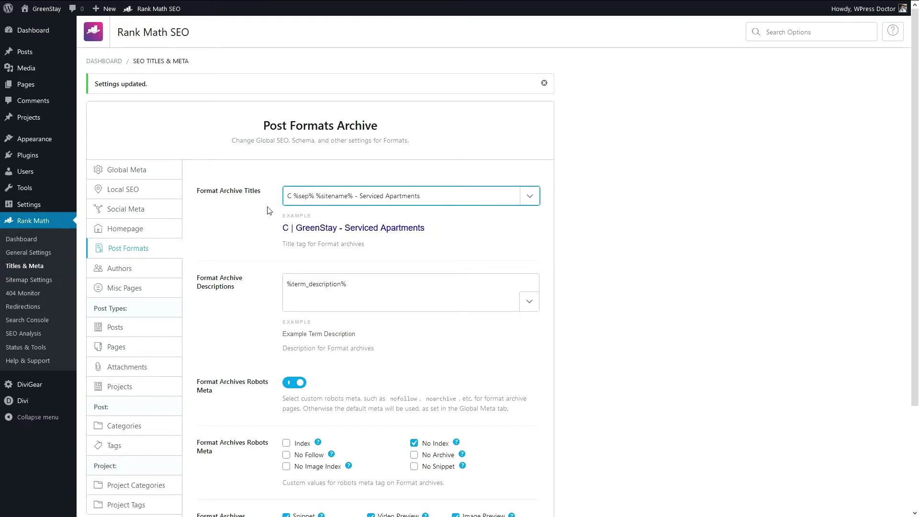
pyautogui.write('ontact')
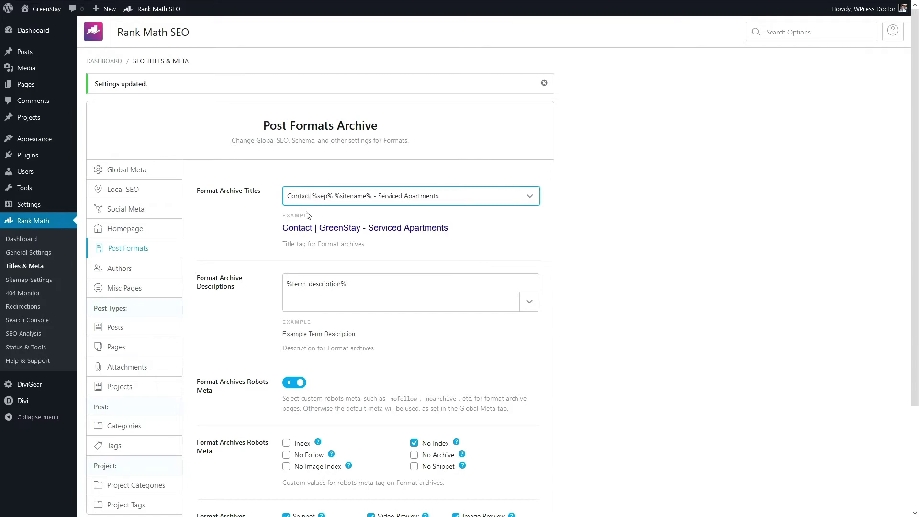
pyautogui.moveTo(374, 196); pyautogui.dragTo(449, 201)
pyautogui.hotkey('ctrl', 'c')
pyautogui.press('BackSpace')
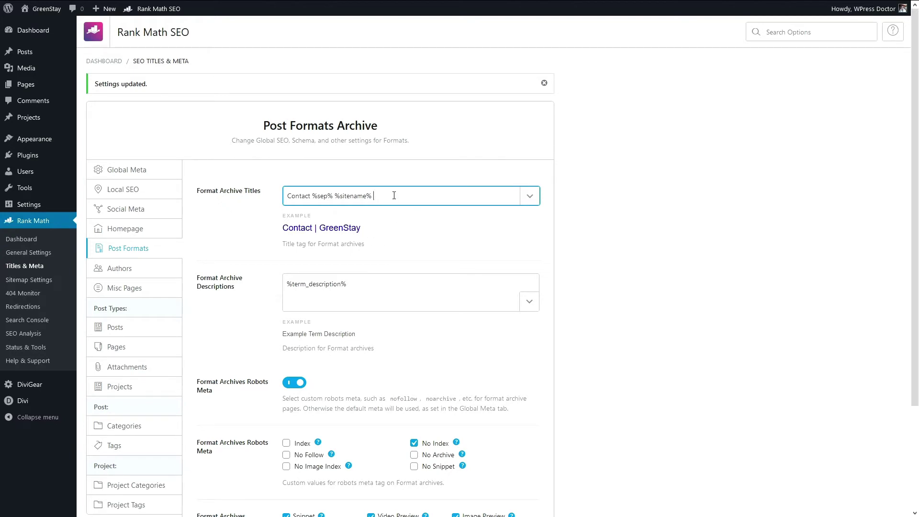
pyautogui.hotkey('ctrl', 'v')
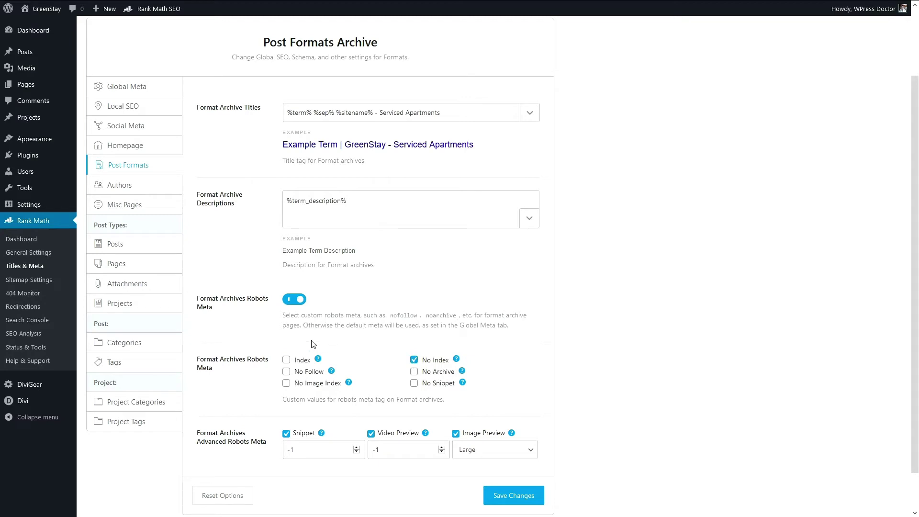
# Step: Keep format archives set to No Index and save the Post Formats settings
pyautogui.scroll(-2, 365, 343)
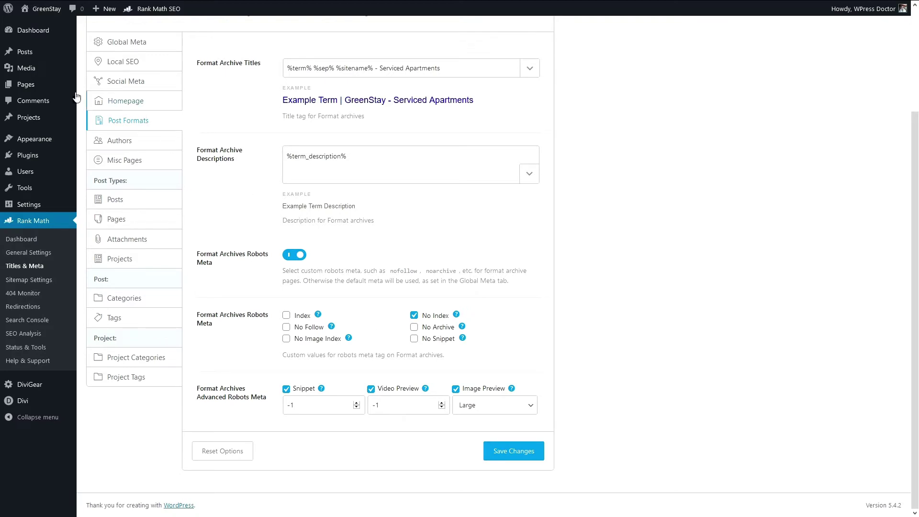
pyautogui.click(287, 315)
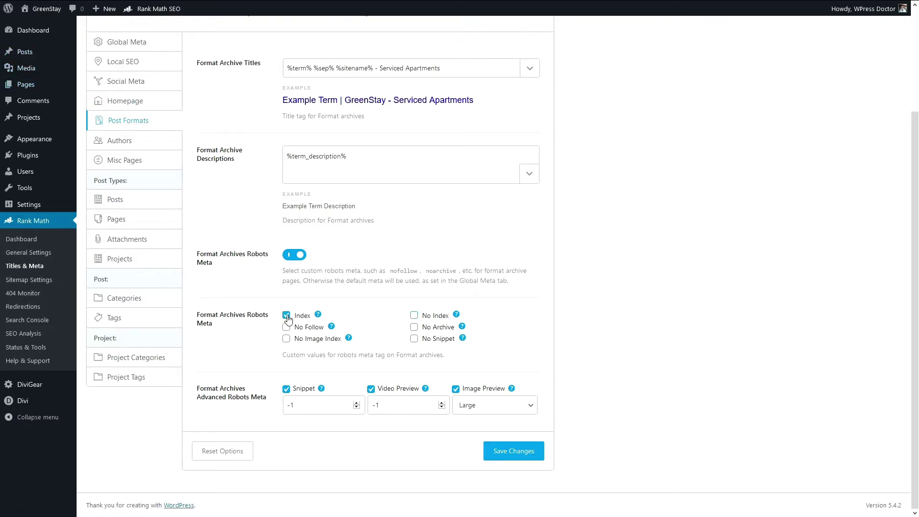
pyautogui.click(414, 314)
pyautogui.click(513, 452)
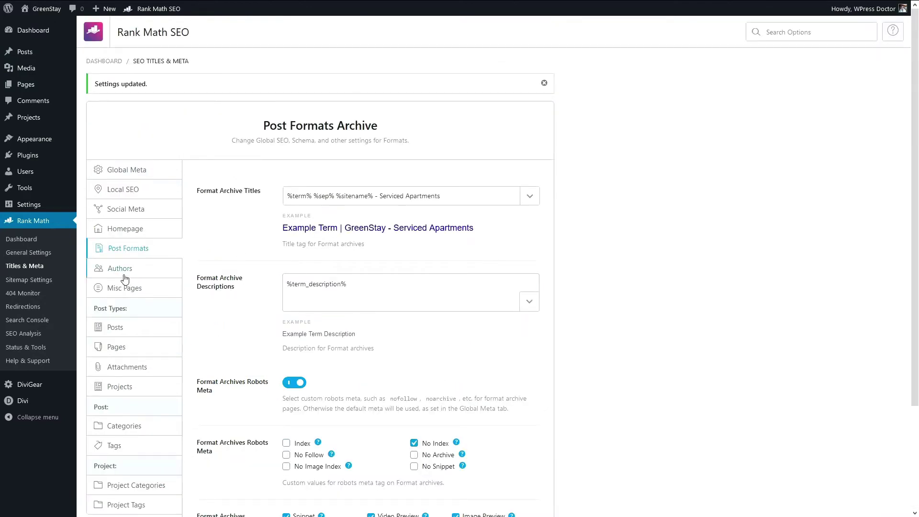
# Step: Set Author Archives to Disabled in the Authors settings and save
pyautogui.click(121, 269)
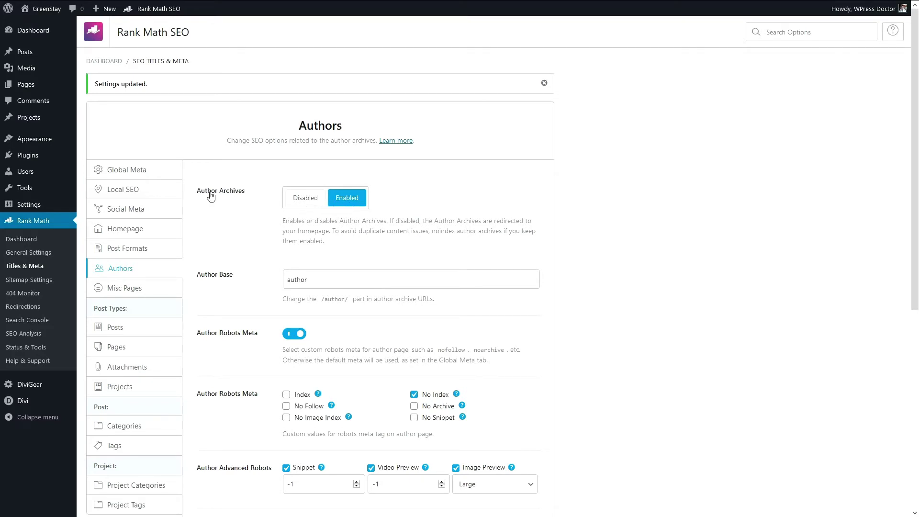
pyautogui.click(300, 201)
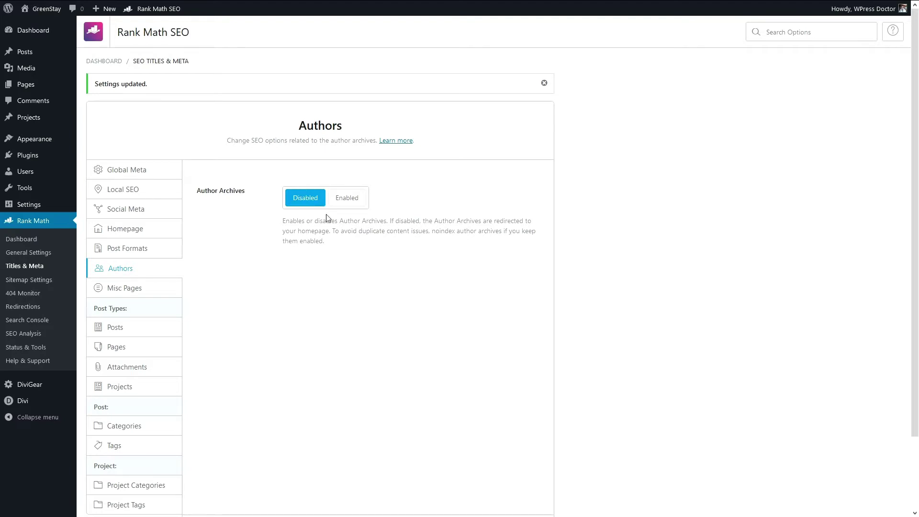
pyautogui.scroll(-1, 346, 251)
pyautogui.scroll(-2, 346, 251)
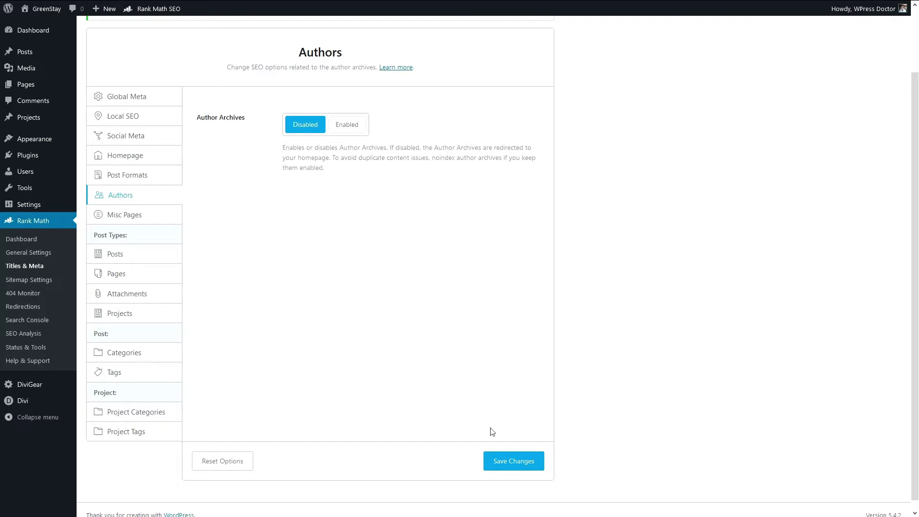
pyautogui.click(511, 461)
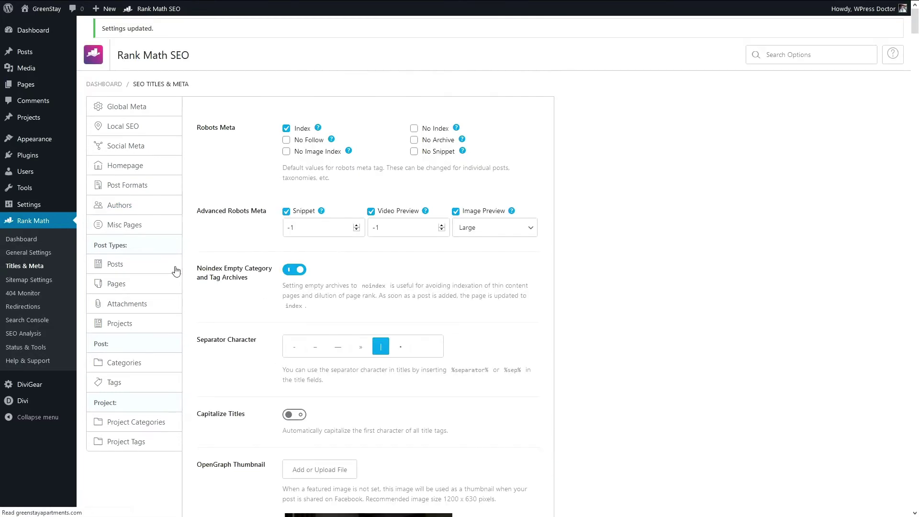
# Step: Set Date Archives to Disabled on the Misc Pages settings
pyautogui.click(130, 290)
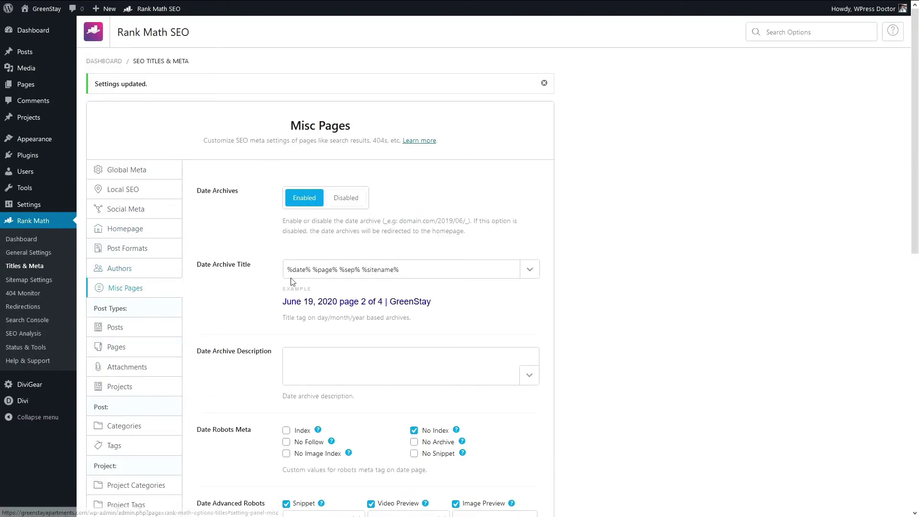
pyautogui.scroll(-2, 247, 143)
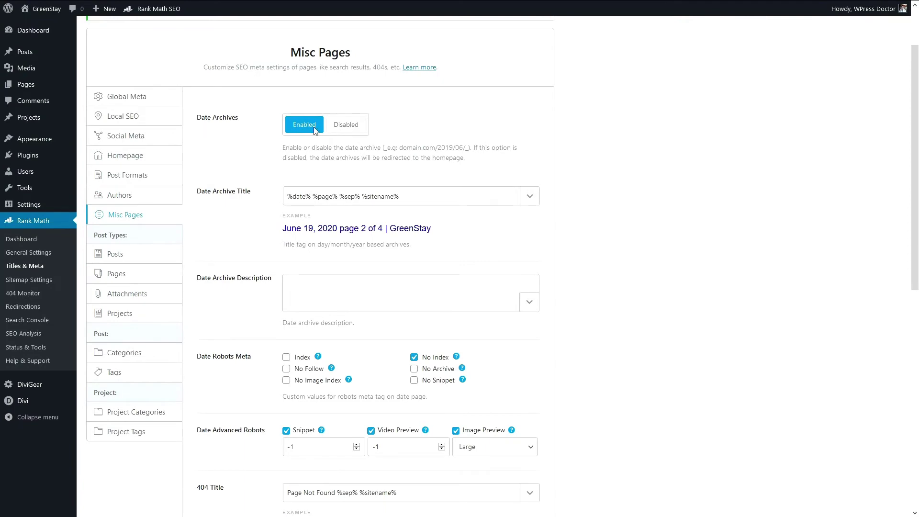
pyautogui.scroll(-5, 268, 181)
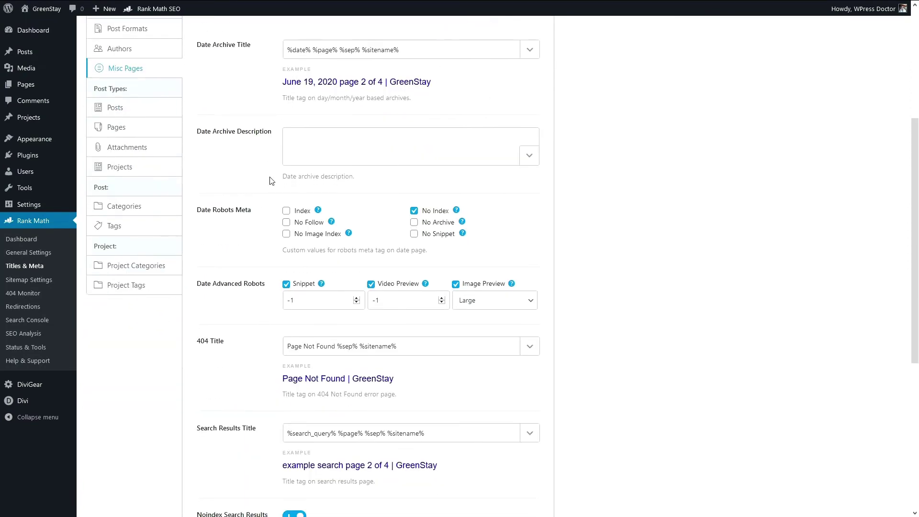
pyautogui.scroll(5, 262, 187)
pyautogui.click(347, 126)
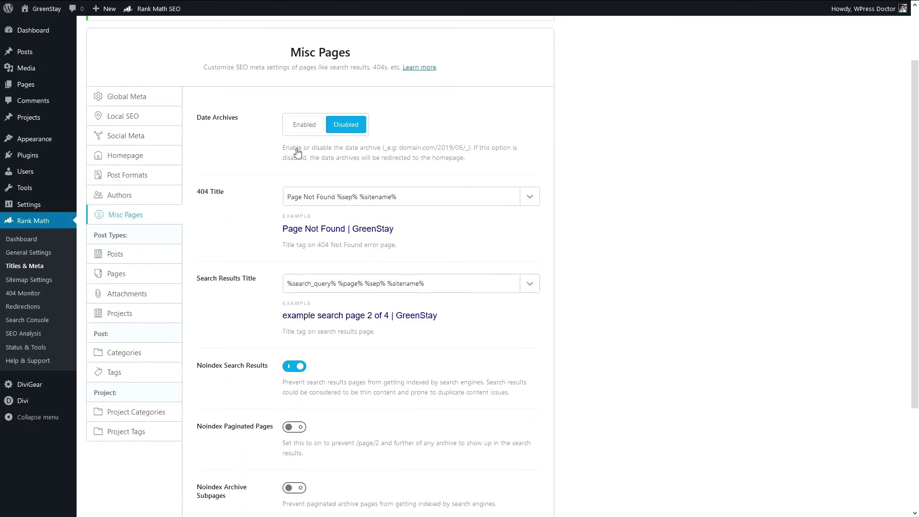
# Step: Prefix the 404 Title with 'Woops!' to read 'Woops! Page Not Found %sep% %sitename%'
pyautogui.scroll(-1, 229, 201)
pyautogui.scroll(-1, 229, 202)
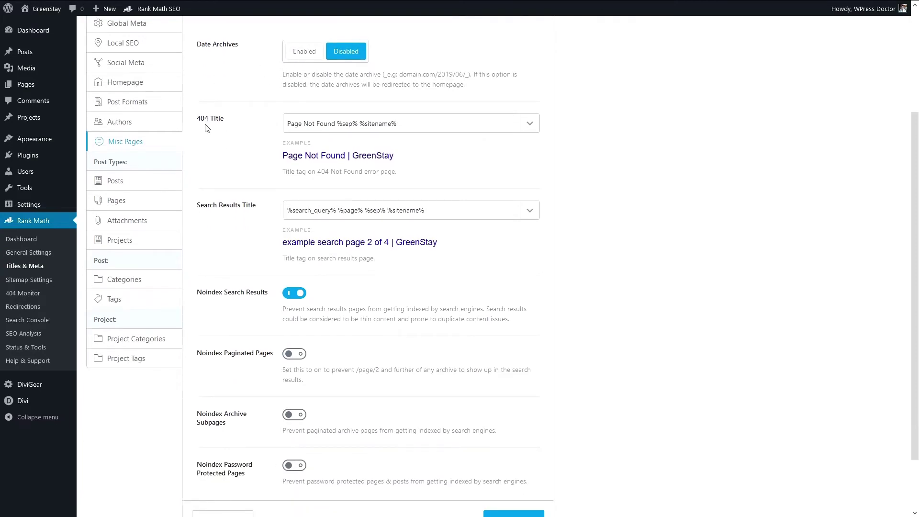
pyautogui.click(316, 124)
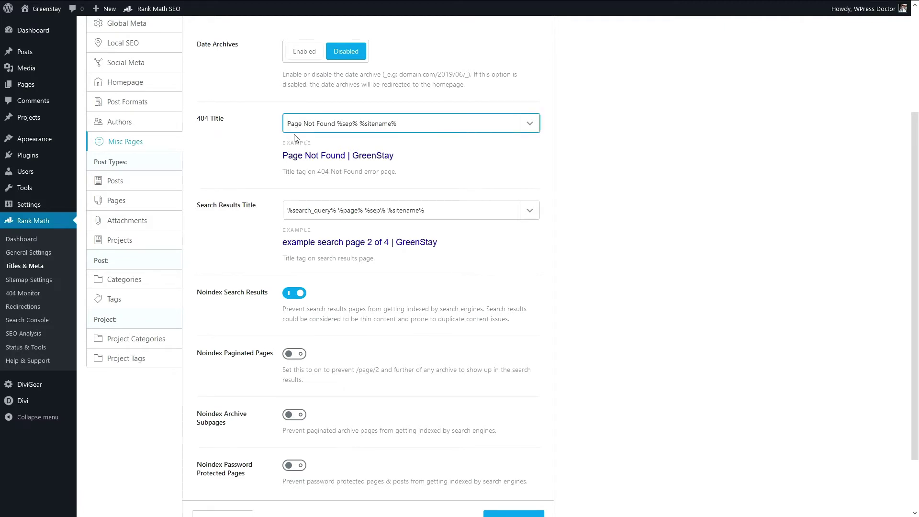
pyautogui.write('Woops!')
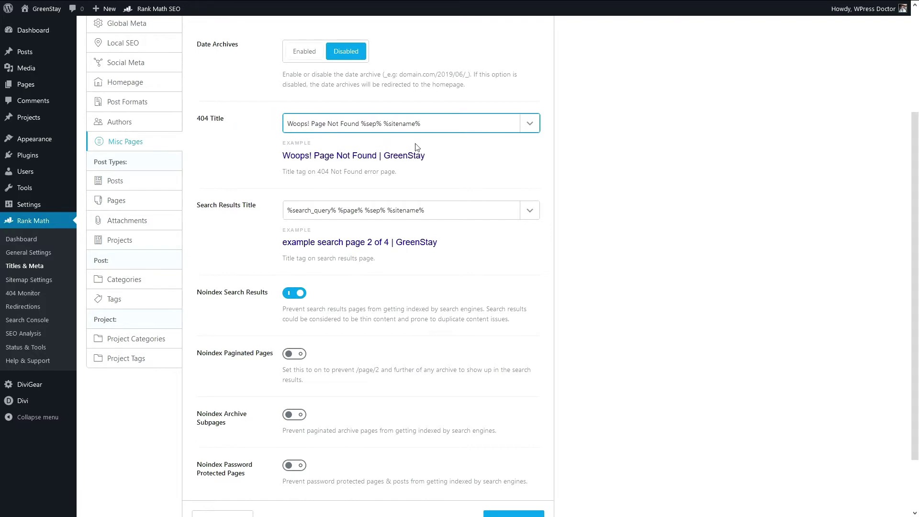
pyautogui.scroll(-2, 457, 177)
# Step: Prefix the Search Results Title template with 'Results for:'
pyautogui.click(298, 139)
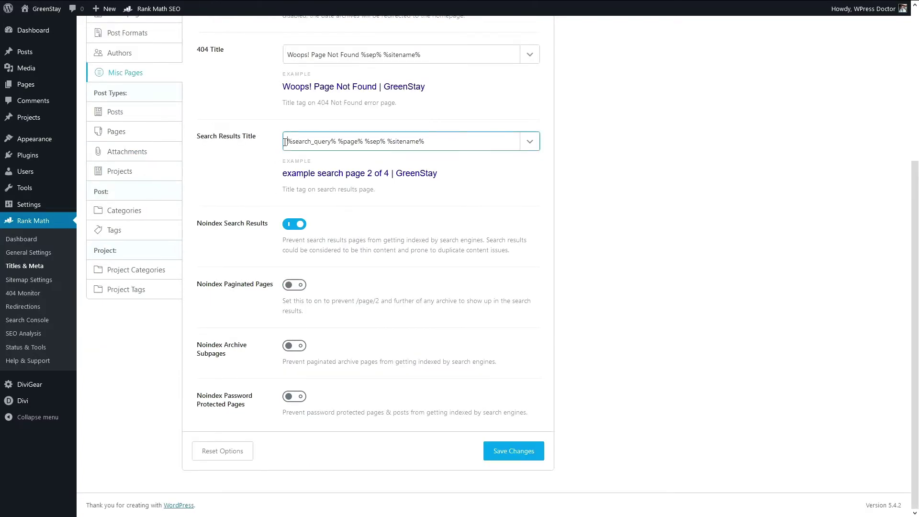
pyautogui.write('Results fo')
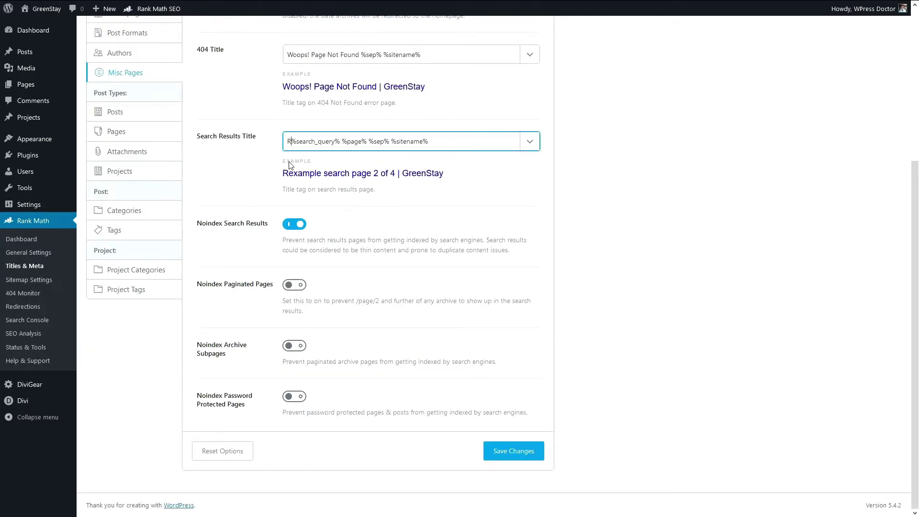
pyautogui.write('r:')
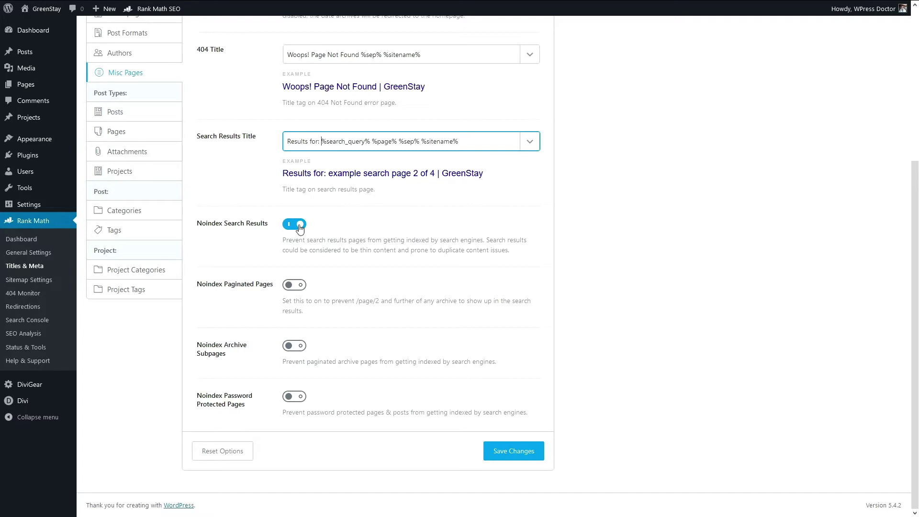
pyautogui.click(237, 351)
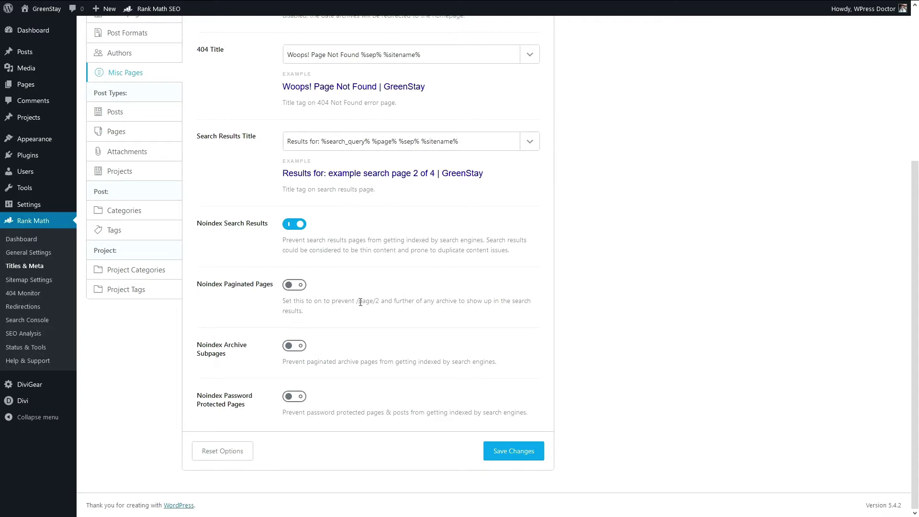
pyautogui.moveTo(354, 302); pyautogui.dragTo(381, 301)
# Step: Noindex paginated pages, archive subpages and password-protected pages, then save Misc Pages
pyautogui.click(296, 287)
pyautogui.click(298, 286)
pyautogui.click(299, 287)
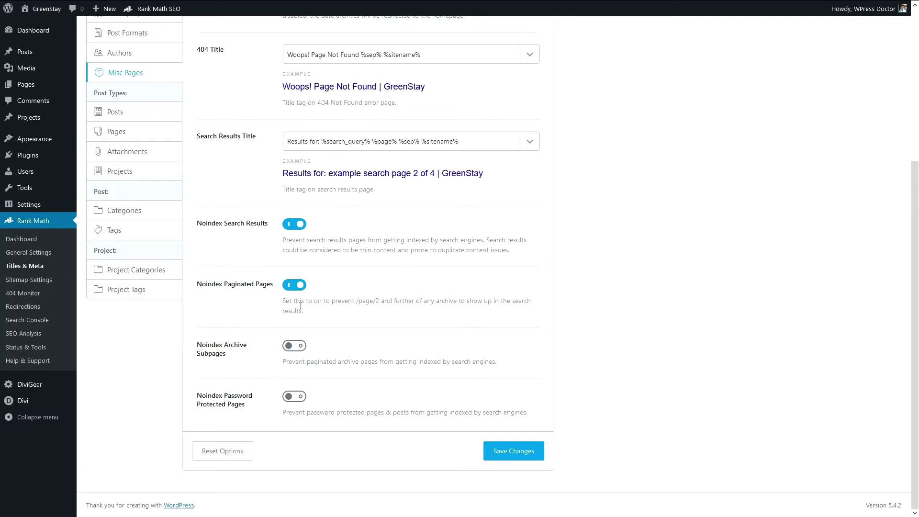
pyautogui.click(288, 348)
pyautogui.click(295, 399)
pyautogui.click(528, 454)
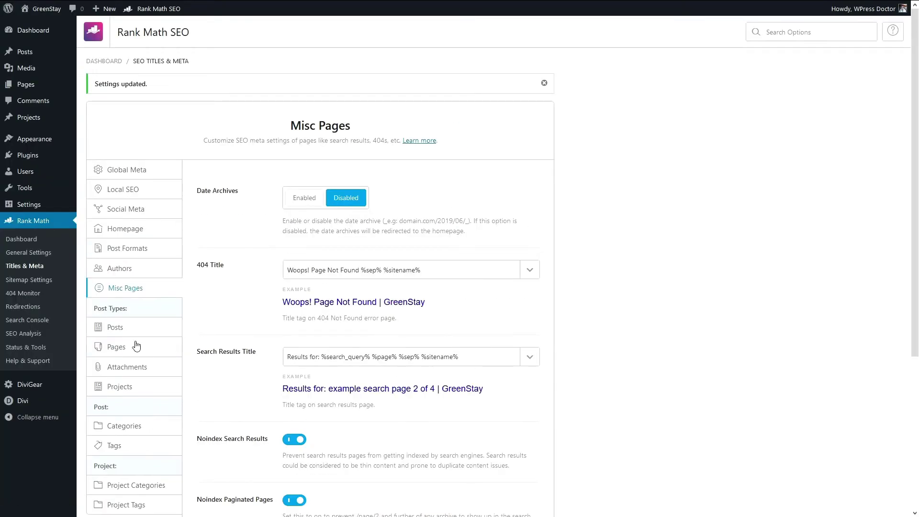
pyautogui.click(127, 332)
# Step: Paste '- Serviced Apartments' onto the Single Post Title, previewing 'Contact | GreenStay - Serviced Apartments'
pyautogui.click(394, 194)
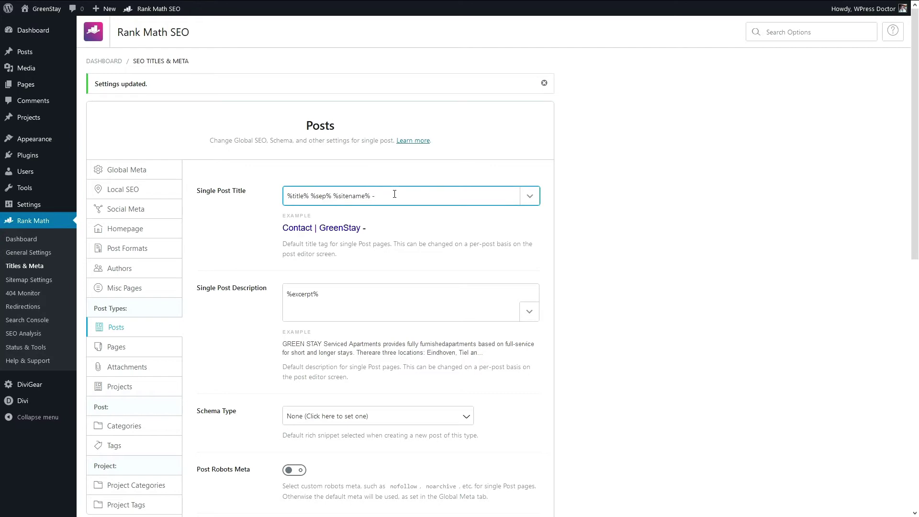
pyautogui.write('Serviced Apartments')
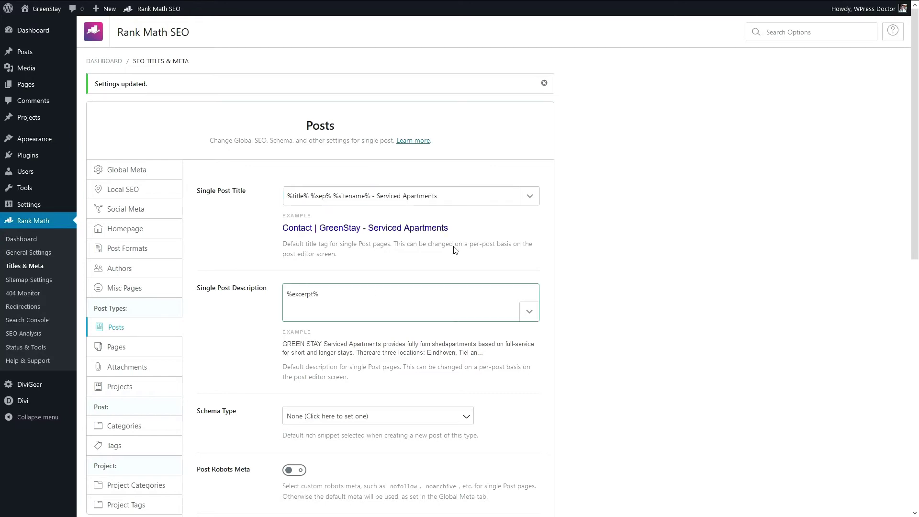
pyautogui.moveTo(437, 196); pyautogui.dragTo(385, 195)
pyautogui.click(386, 195)
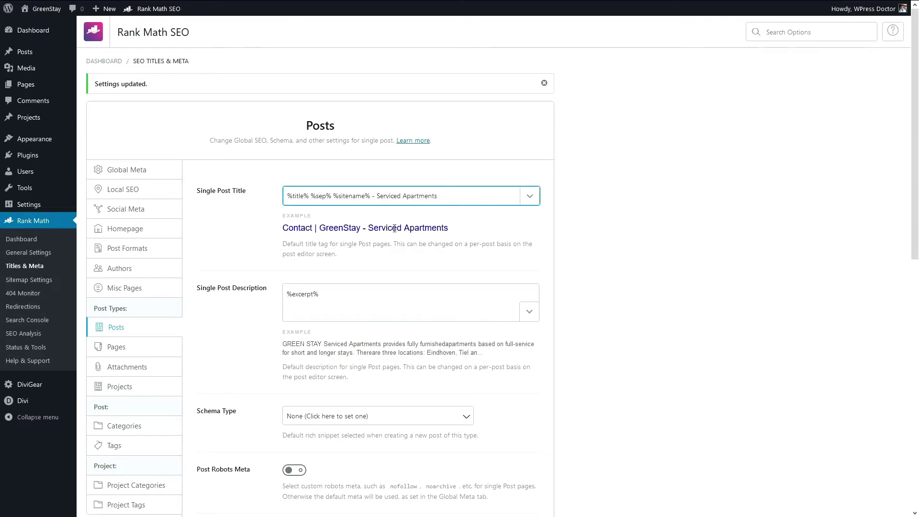
pyautogui.scroll(-5, 383, 210)
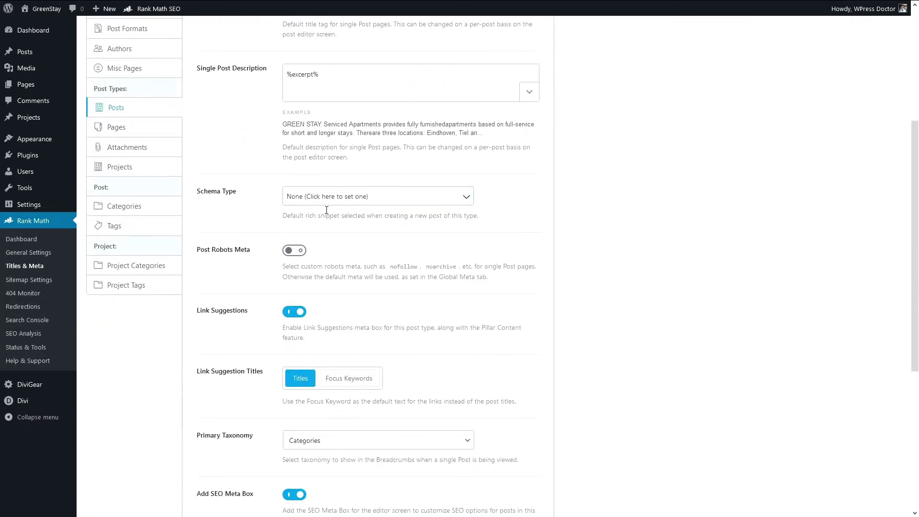
pyautogui.scroll(2, 301, 108)
pyautogui.moveTo(320, 148); pyautogui.dragTo(271, 151)
pyautogui.click(341, 146)
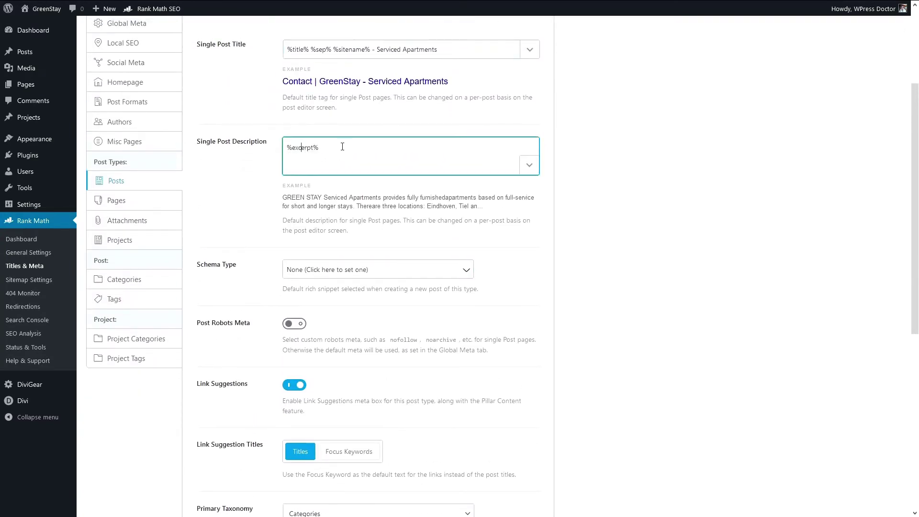
pyautogui.moveTo(340, 146); pyautogui.dragTo(285, 148)
pyautogui.click(335, 158)
# Step: Look through the post Schema Type options and leave it set to None
pyautogui.scroll(-3, 345, 207)
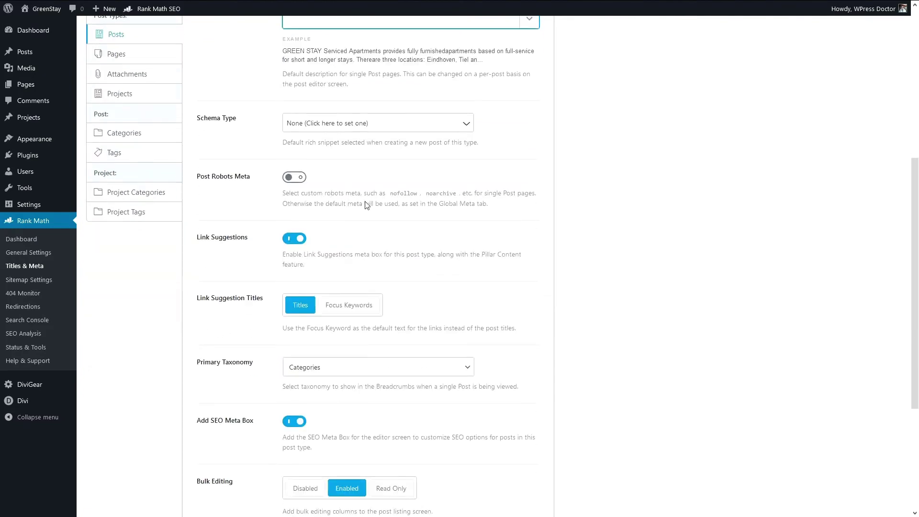
pyautogui.click(312, 122)
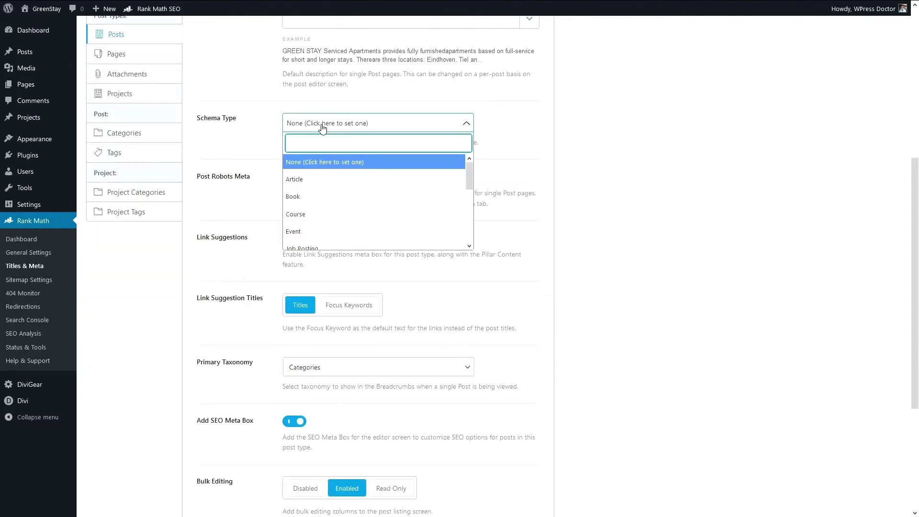
pyautogui.moveTo(465, 173)
pyautogui.mouseDown()
pyautogui.moveTo(468, 239)
pyautogui.moveTo(468, 162)
pyautogui.mouseUp()
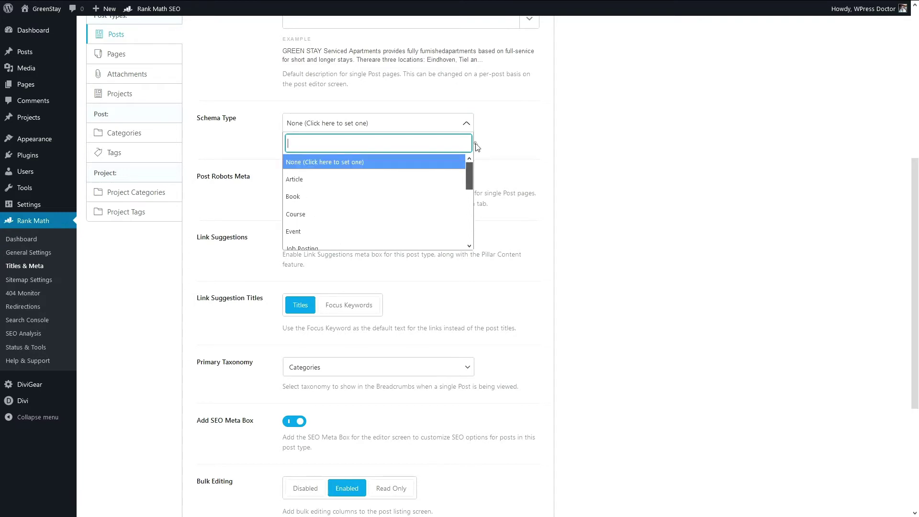
pyautogui.click(378, 123)
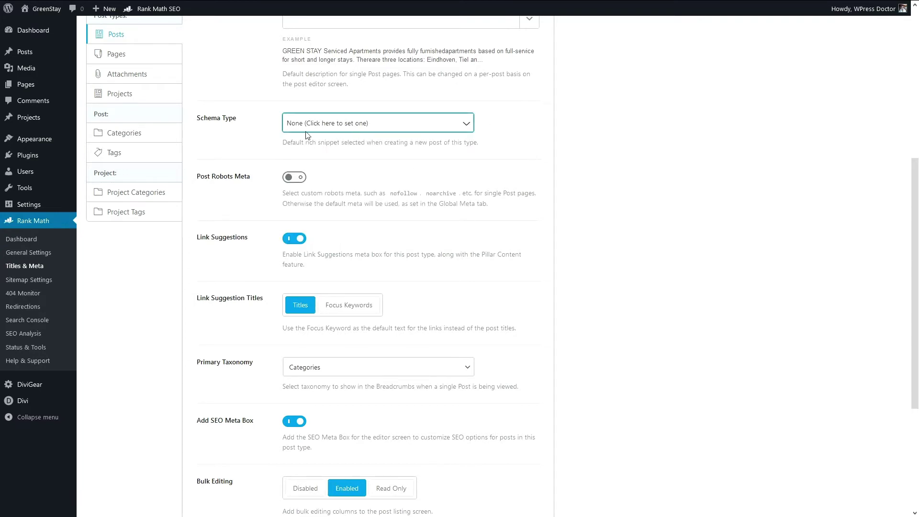
pyautogui.click(221, 189)
# Step: Set Link Suggestion Titles for posts to Focus Keywords
pyautogui.scroll(-2, 309, 224)
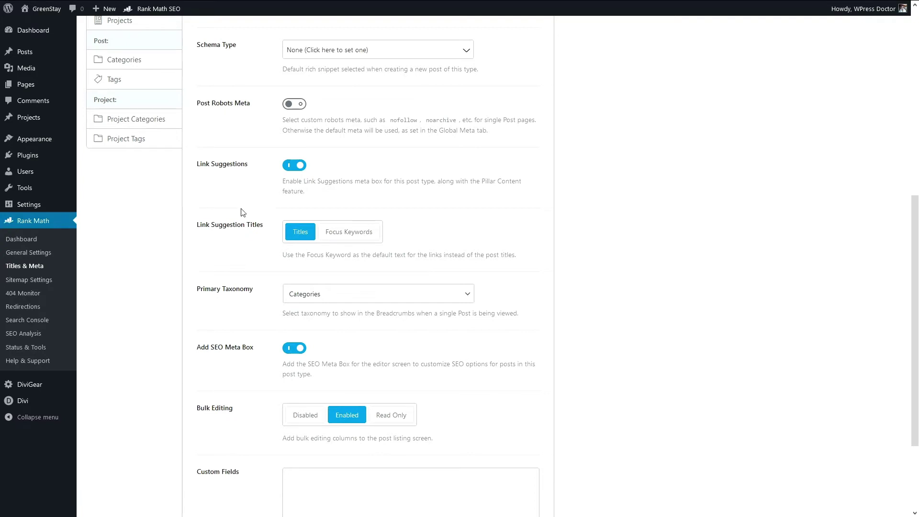
pyautogui.scroll(-2, 232, 224)
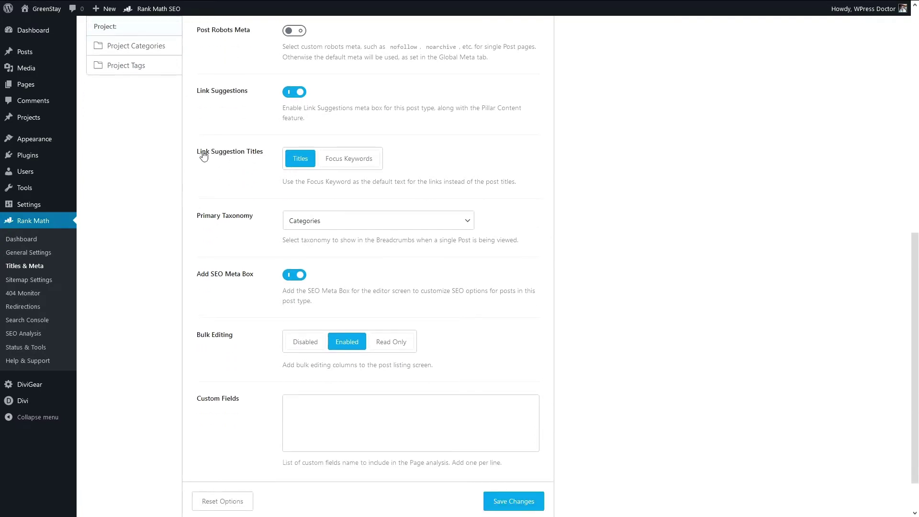
pyautogui.click(358, 166)
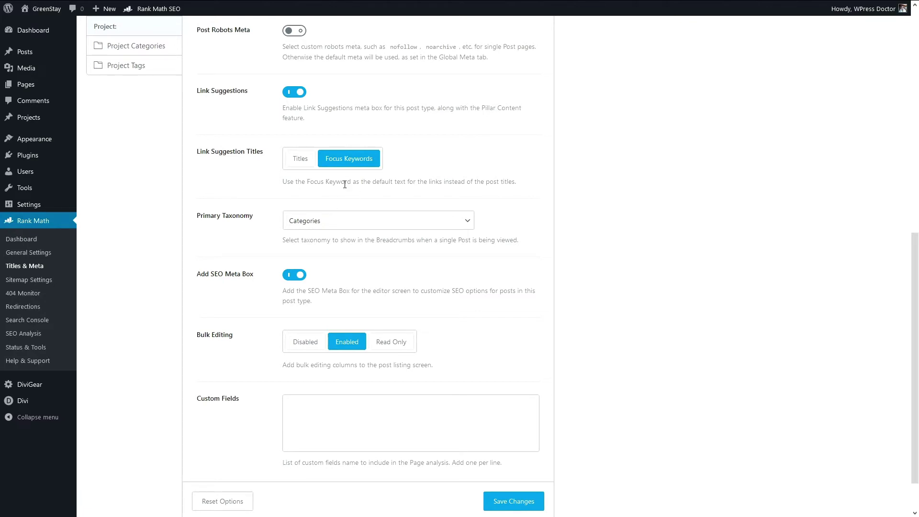
# Step: Keep Categories as the posts' primary taxonomy, leave Custom Fields empty, and save the post settings
pyautogui.click(210, 217)
pyautogui.click(309, 226)
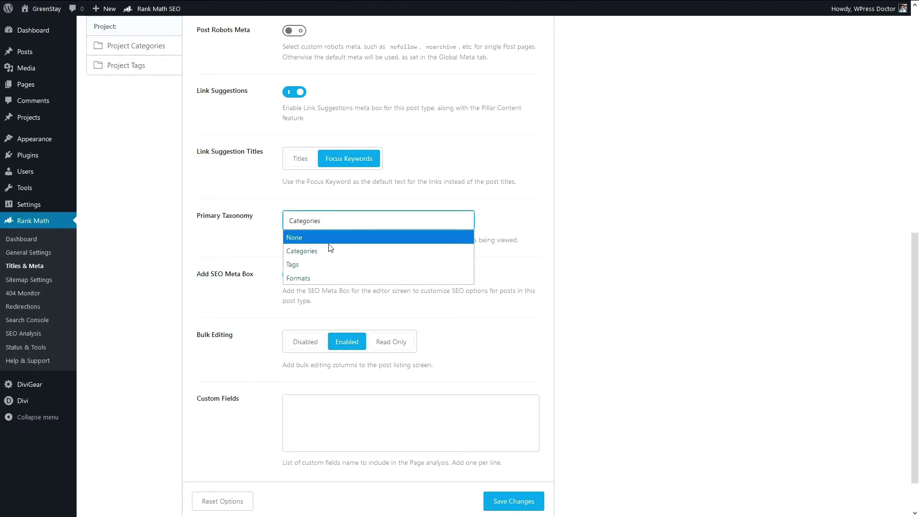
pyautogui.click(332, 249)
pyautogui.scroll(-2, 338, 259)
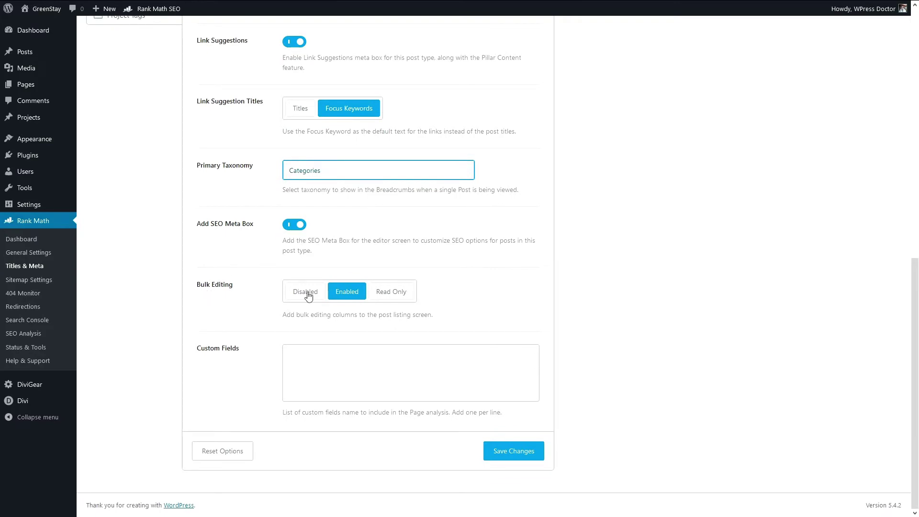
pyautogui.click(326, 395)
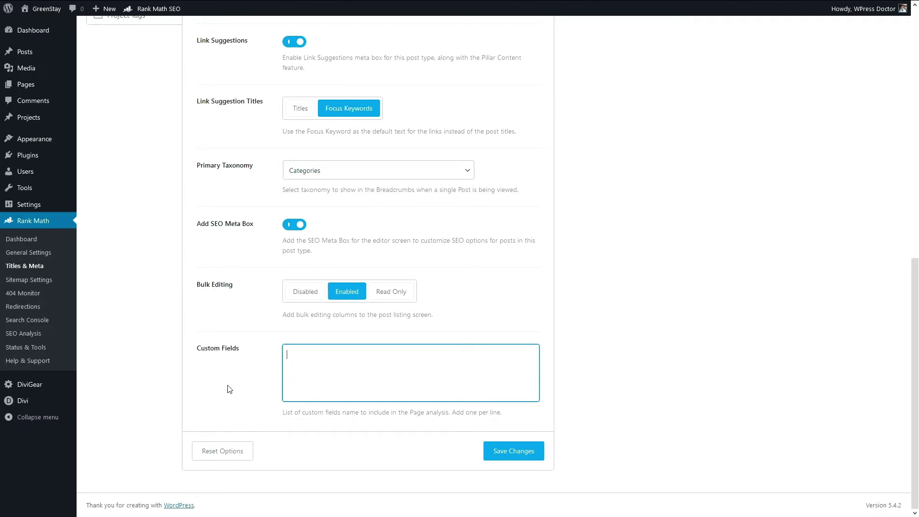
pyautogui.click(248, 395)
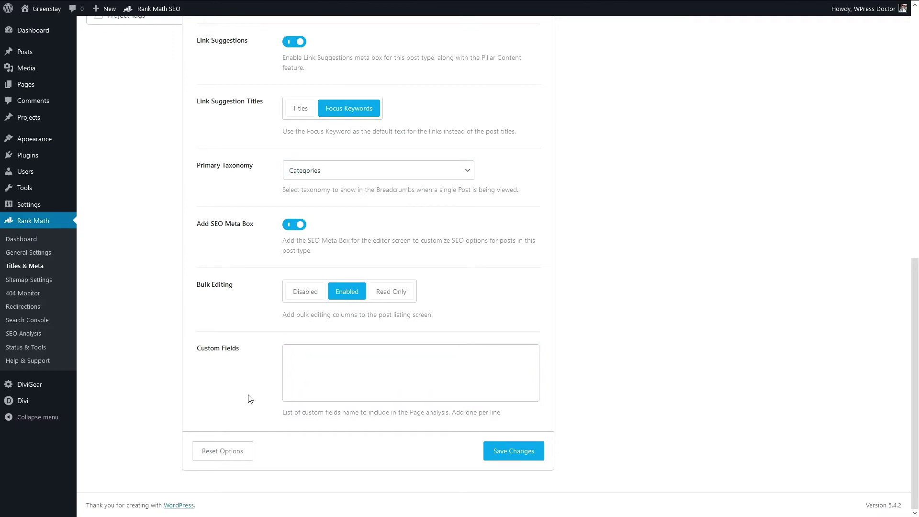
pyautogui.click(308, 370)
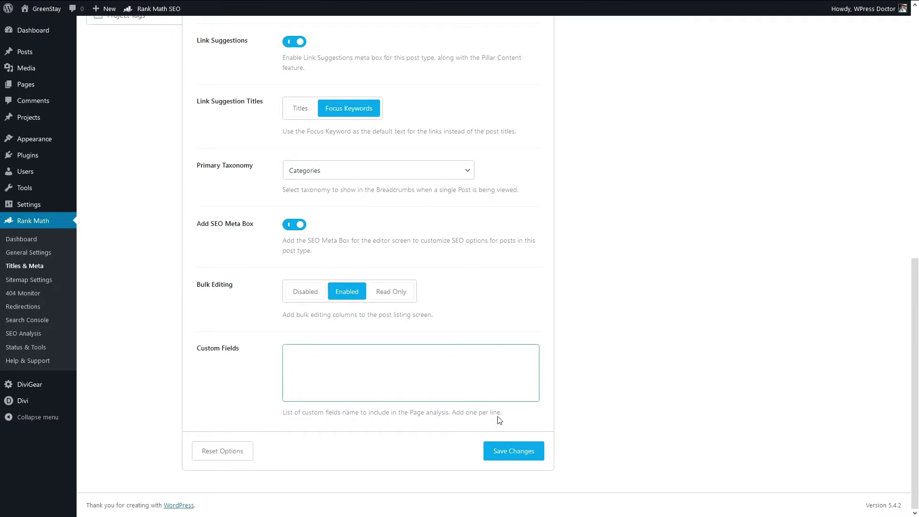
pyautogui.click(518, 454)
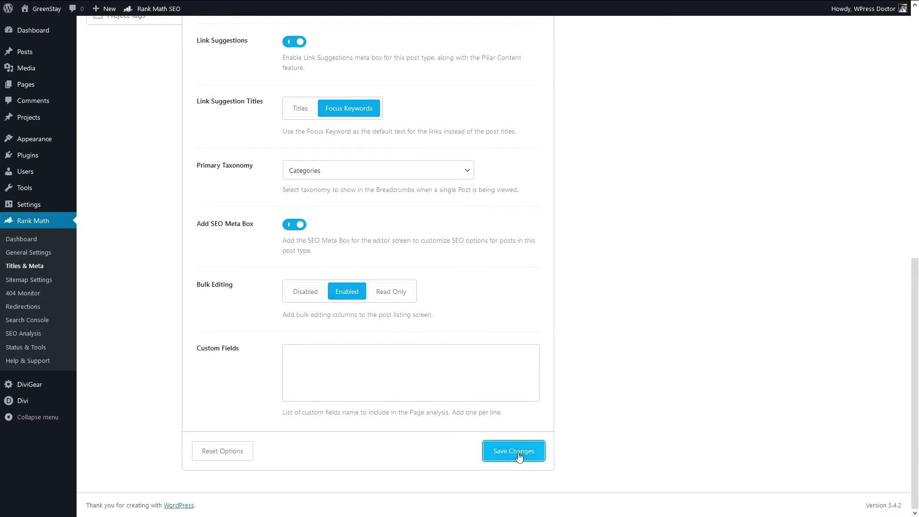
pyautogui.click(121, 284)
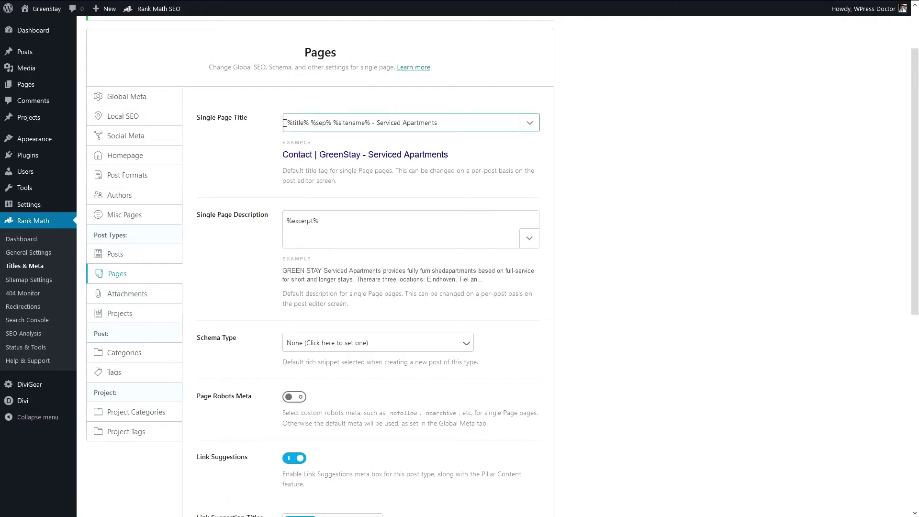
# Step: Set Link Suggestion Titles for Pages to Focus Keywords and save the Pages settings
pyautogui.moveTo(285, 123); pyautogui.dragTo(454, 128)
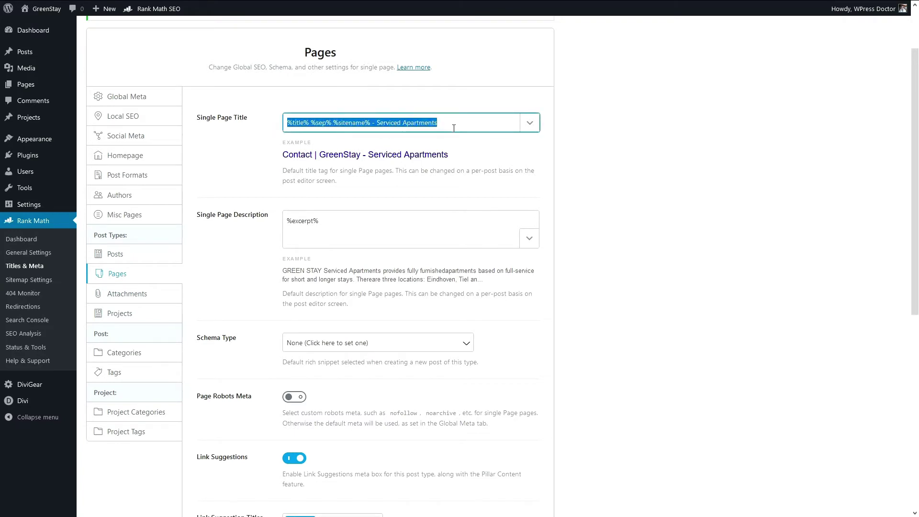
pyautogui.click(453, 128)
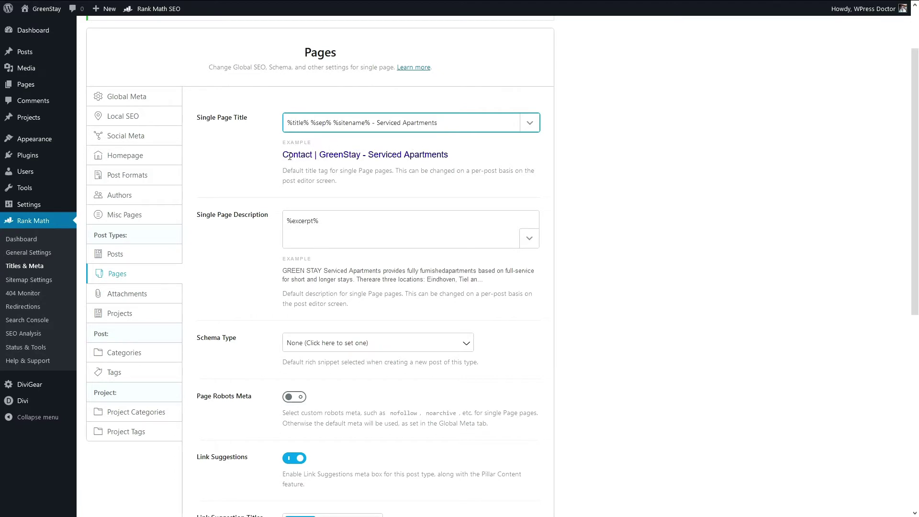
pyautogui.scroll(-3, 299, 135)
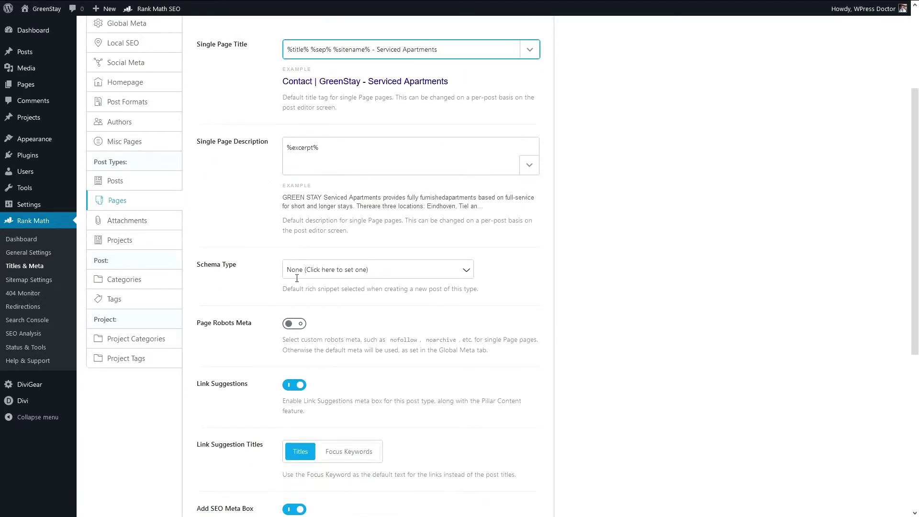
pyautogui.scroll(-2, 250, 205)
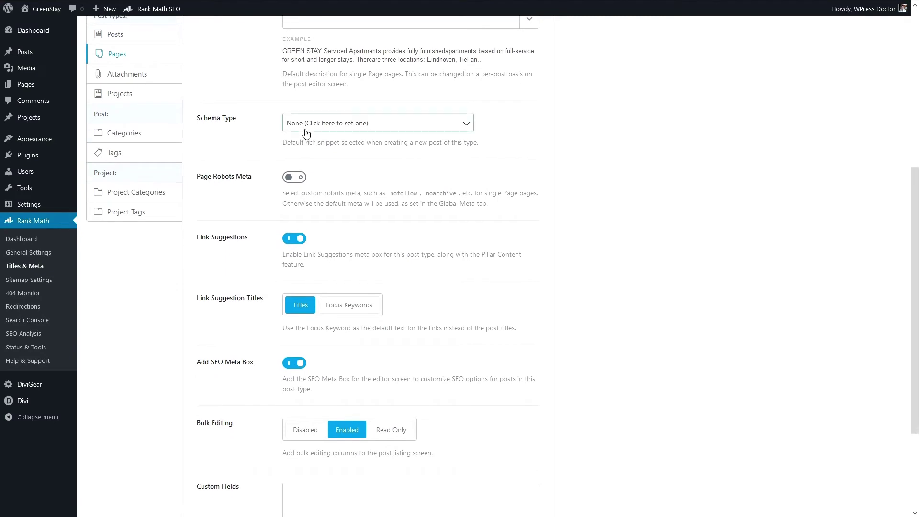
pyautogui.scroll(-2, 275, 254)
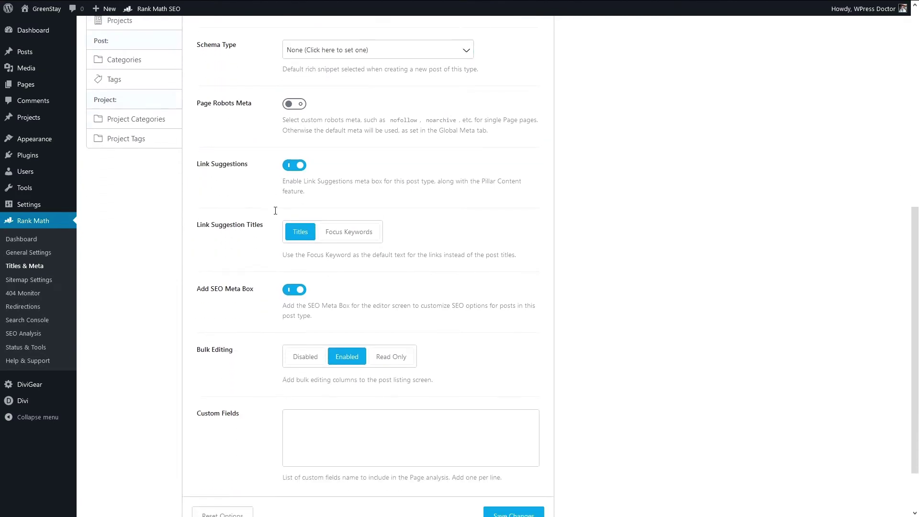
pyautogui.click(350, 233)
pyautogui.scroll(-2, 280, 235)
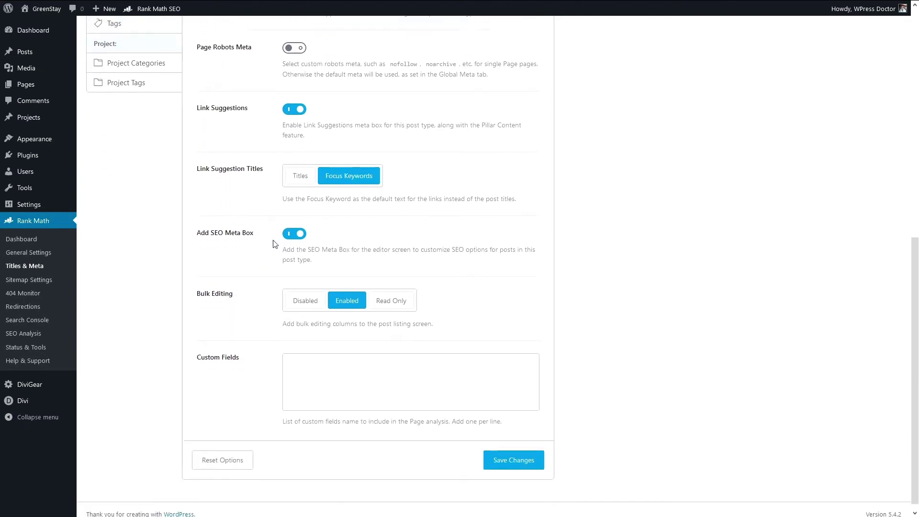
pyautogui.click(496, 449)
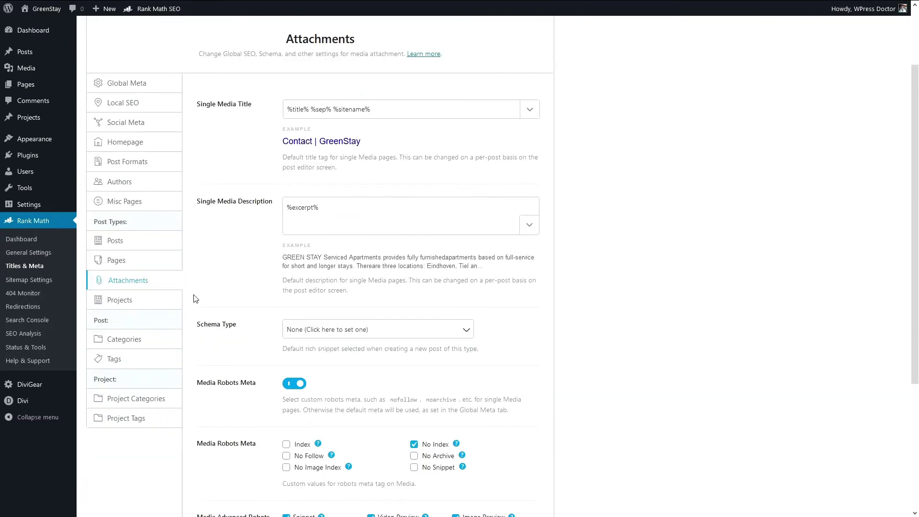
# Step: Append 'Portfolio' to the Single Project Title template
pyautogui.scroll(-3, 137, 185)
pyautogui.scroll(2, 138, 185)
pyautogui.click(136, 183)
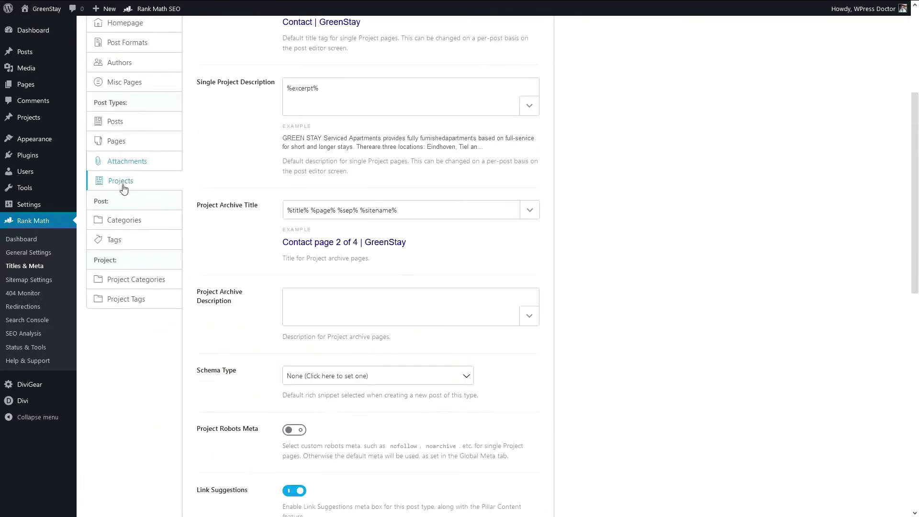
pyautogui.scroll(2, 254, 199)
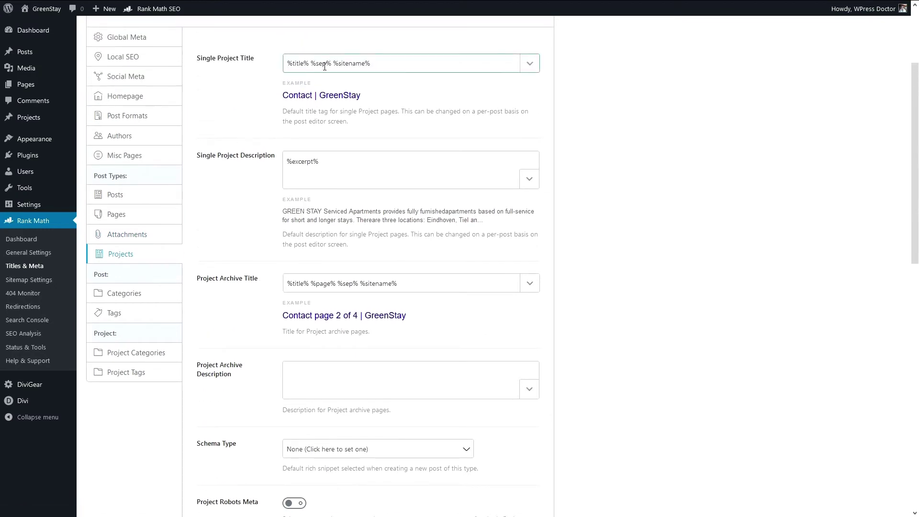
pyautogui.click(397, 60)
pyautogui.click(395, 58)
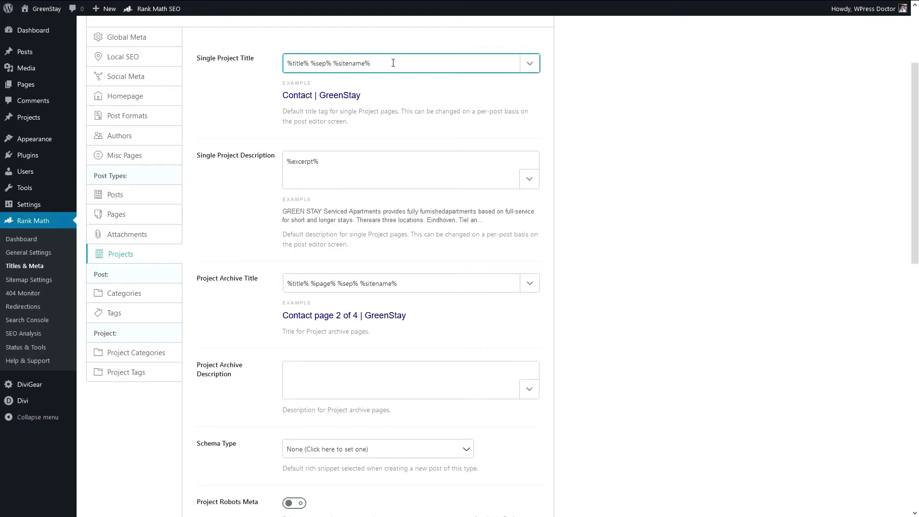
pyautogui.write('Portfolio')
# Step: Replace the Single Project Description with the pasted redecoration sentence containing %title%
pyautogui.click(344, 166)
pyautogui.hotkey('ctrl', 'a')
pyautogui.press('BackSpace')
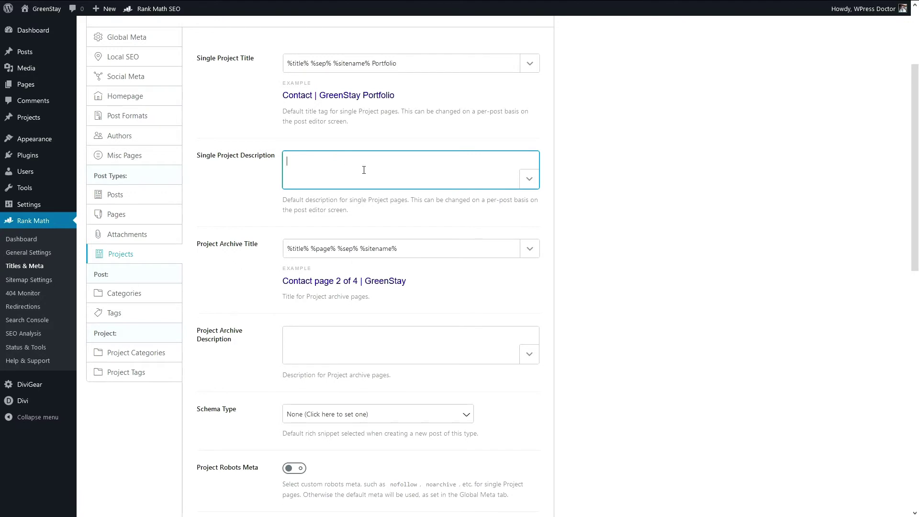
pyautogui.write('We did a awesome job for %title%. See all details about the redecoration of %title% and why they are happy clients after our visits.')
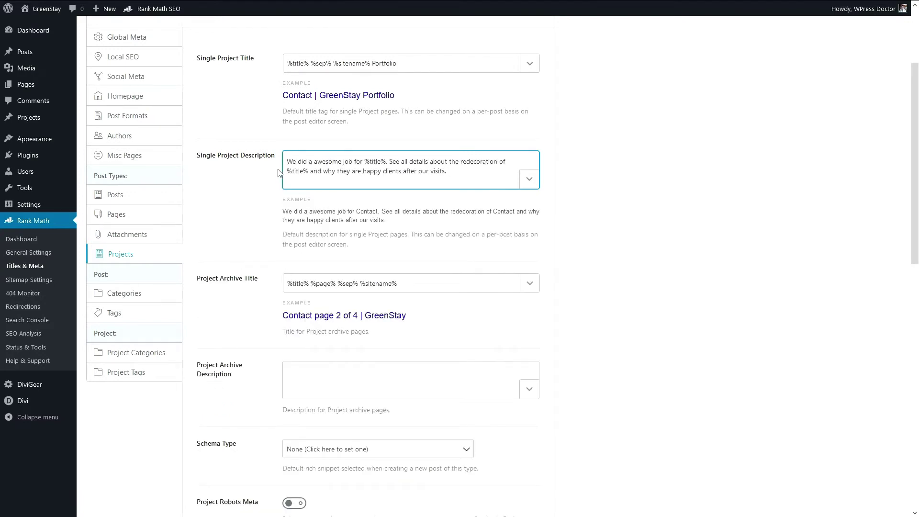
pyautogui.moveTo(364, 162); pyautogui.dragTo(387, 164)
pyautogui.click(433, 161)
pyautogui.moveTo(310, 169); pyautogui.dragTo(286, 173)
pyautogui.click(286, 172)
pyautogui.moveTo(364, 162); pyautogui.dragTo(386, 162)
pyautogui.click(393, 163)
# Step: Set Projects Link Suggestion Titles to Focus Keywords and save the project settings
pyautogui.scroll(-10, 247, 329)
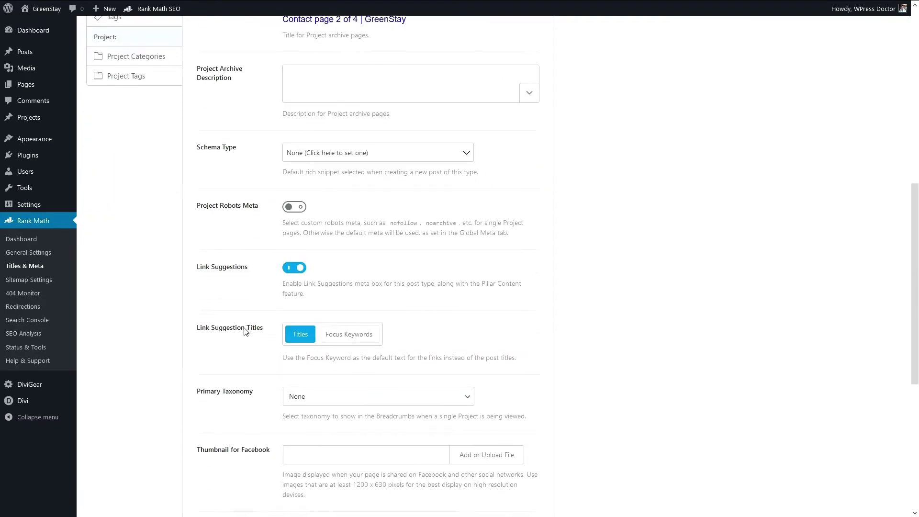
pyautogui.scroll(-3, 247, 329)
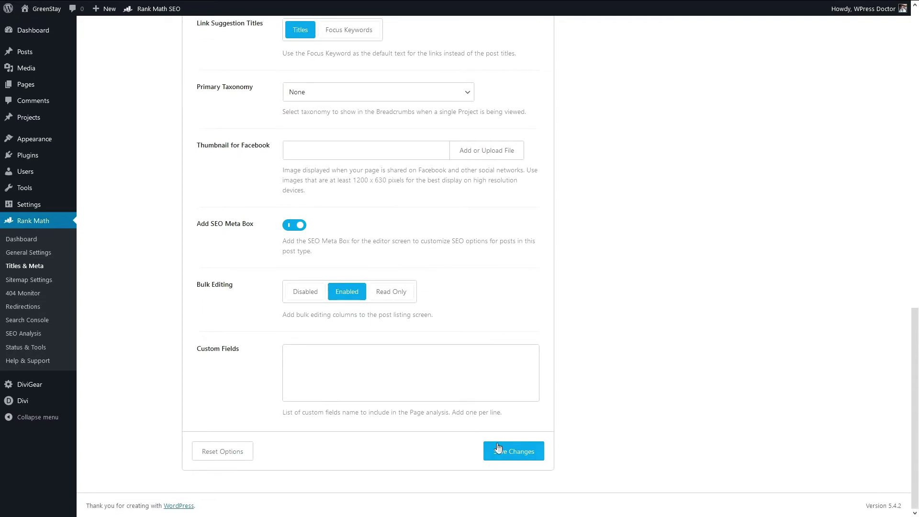
pyautogui.click(513, 452)
pyautogui.scroll(8, 233, 333)
pyautogui.scroll(-5, 252, 273)
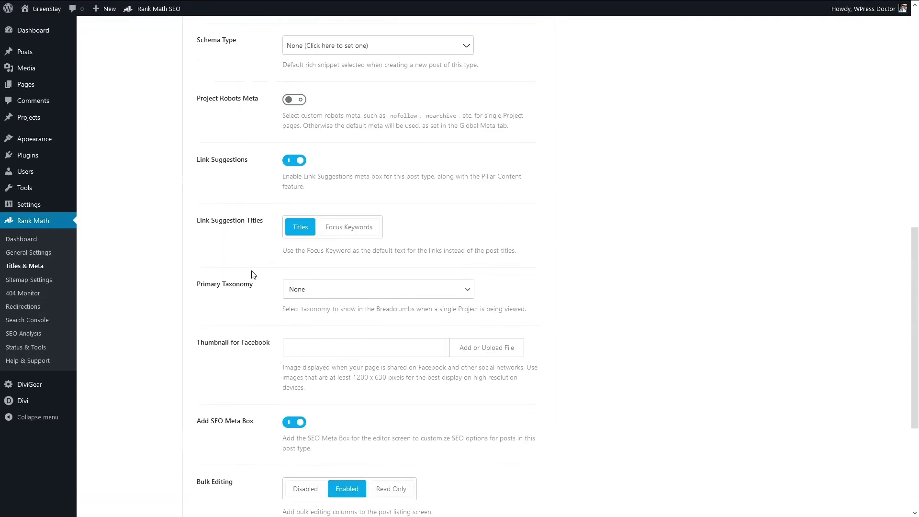
pyautogui.click(338, 181)
pyautogui.scroll(-3, 478, 244)
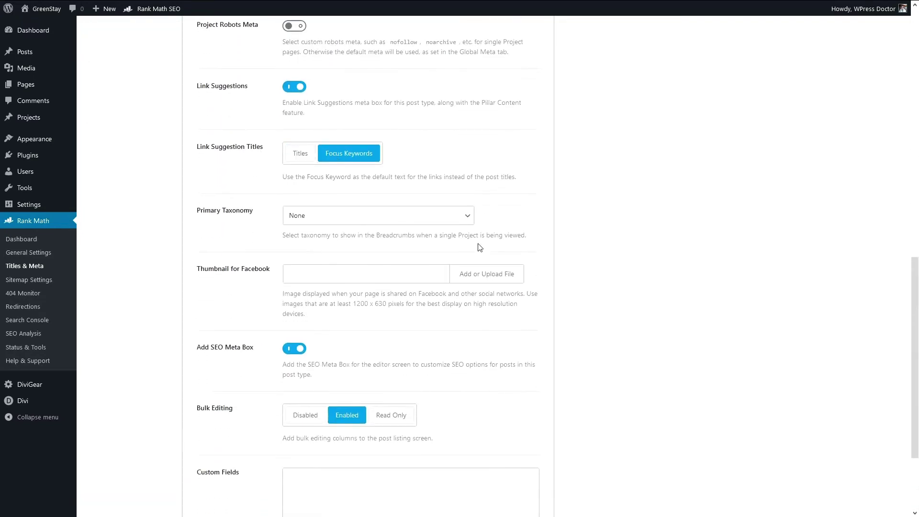
pyautogui.click(522, 443)
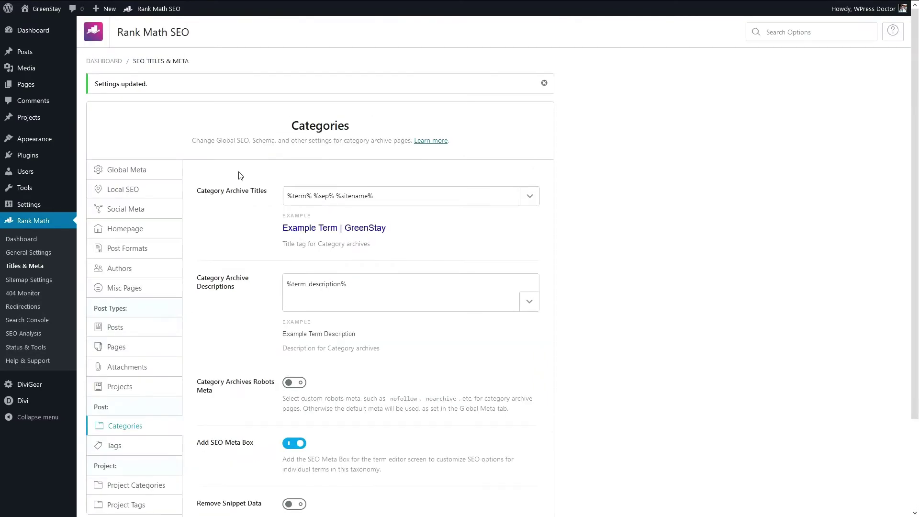
# Step: Review the Categories archive title and description templates and save the category settings
pyautogui.scroll(-2, 240, 176)
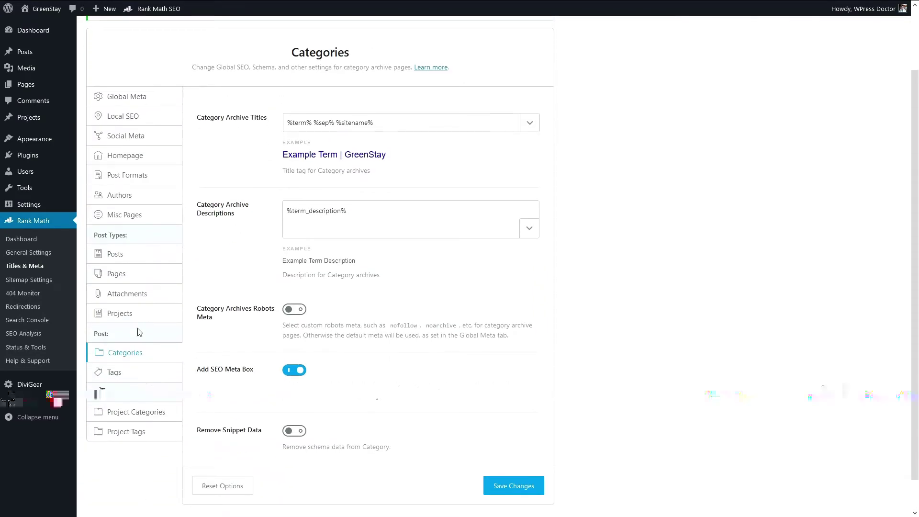
pyautogui.tripleClick(381, 123)
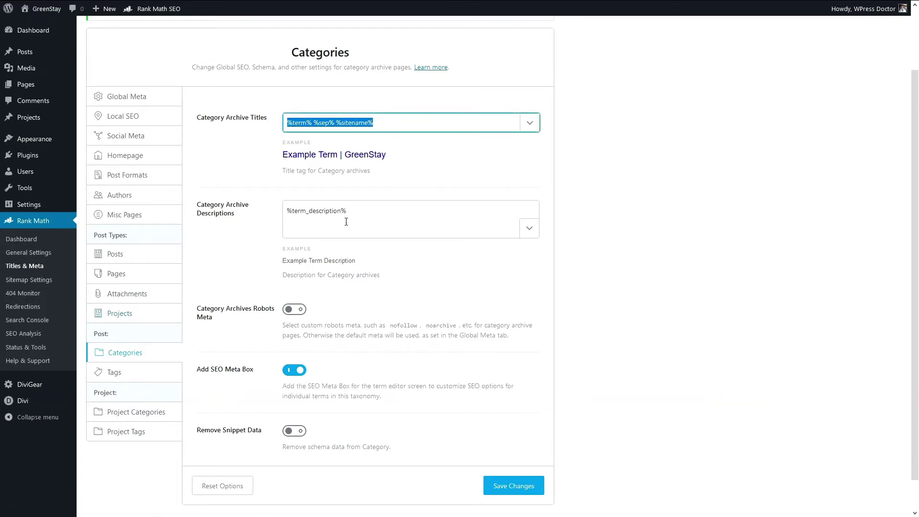
pyautogui.tripleClick(345, 222)
pyautogui.click(244, 255)
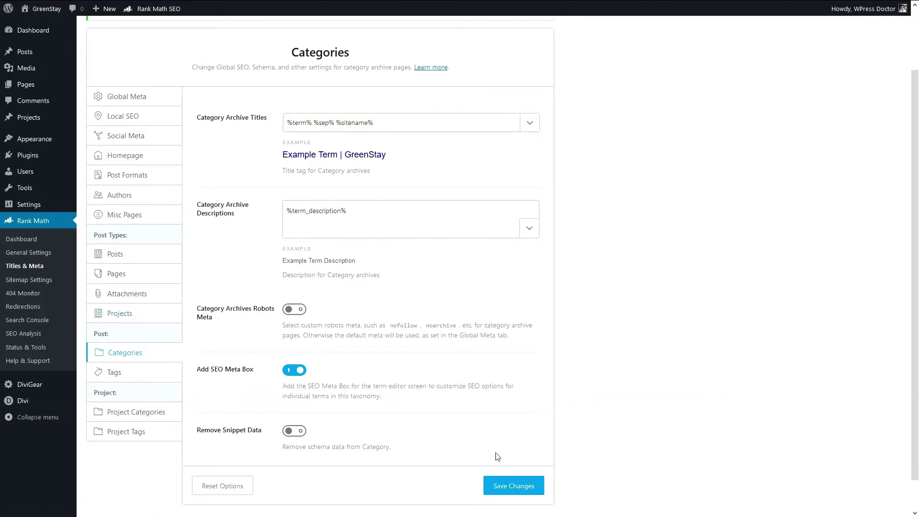
pyautogui.click(510, 485)
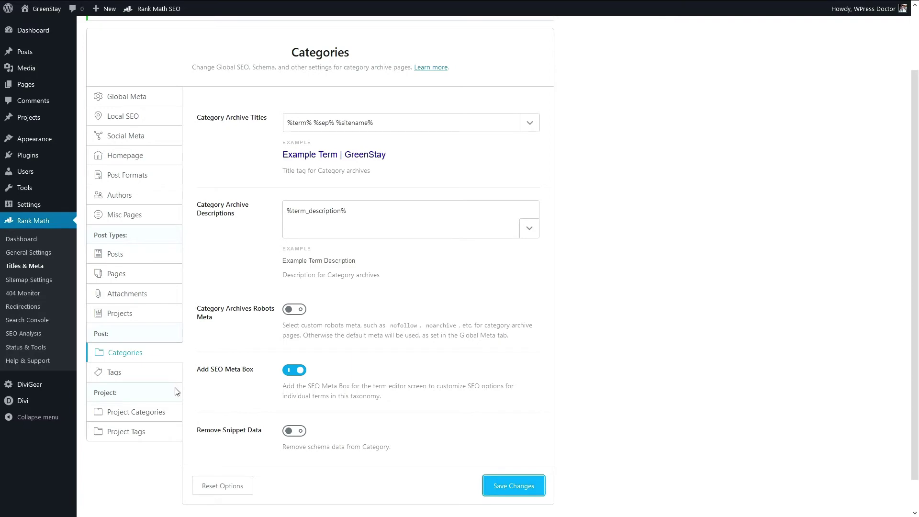
# Step: Look through the Tags, Project Categories and Project Tags settings, then go to Sitemap Settings
pyautogui.click(152, 443)
pyautogui.scroll(-3, 263, 328)
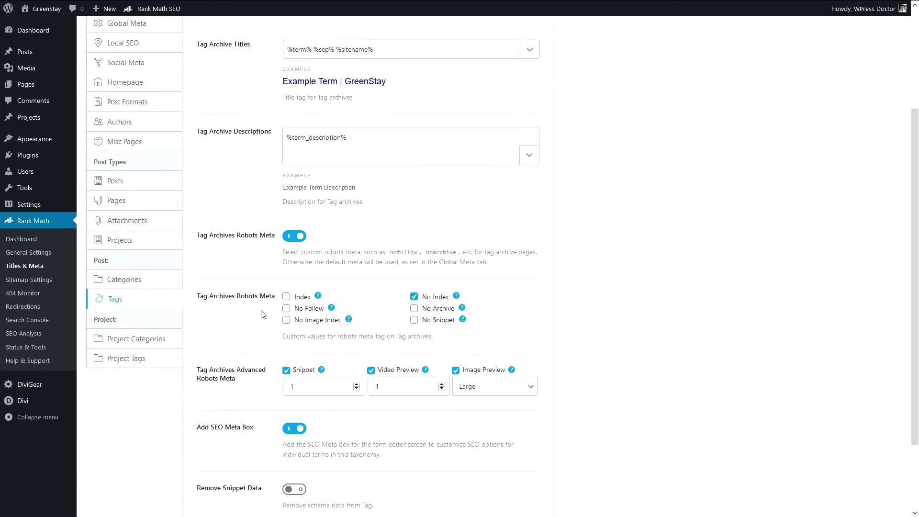
pyautogui.scroll(-2, 263, 314)
pyautogui.scroll(2, 264, 312)
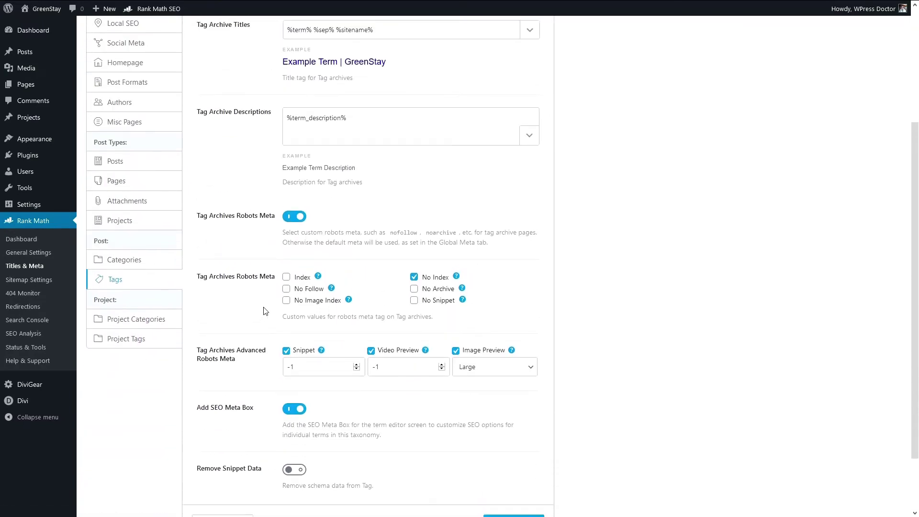
pyautogui.click(135, 321)
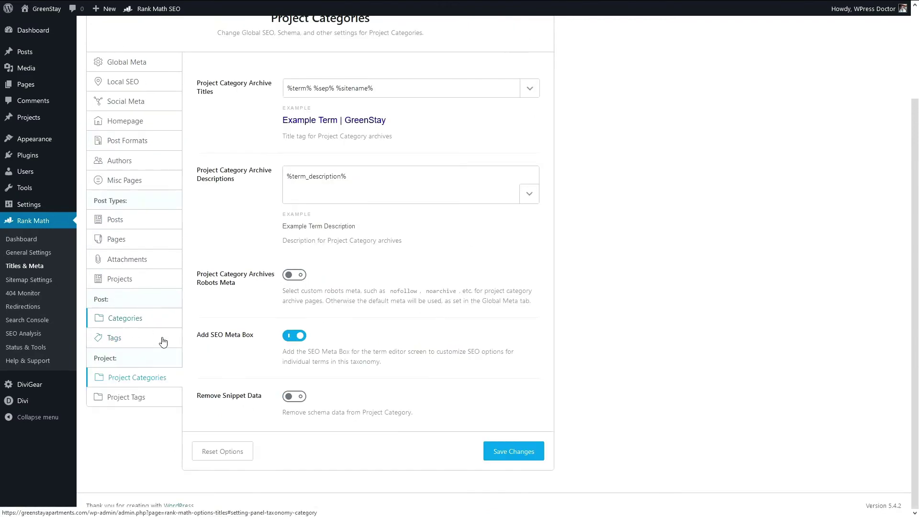
pyautogui.click(128, 401)
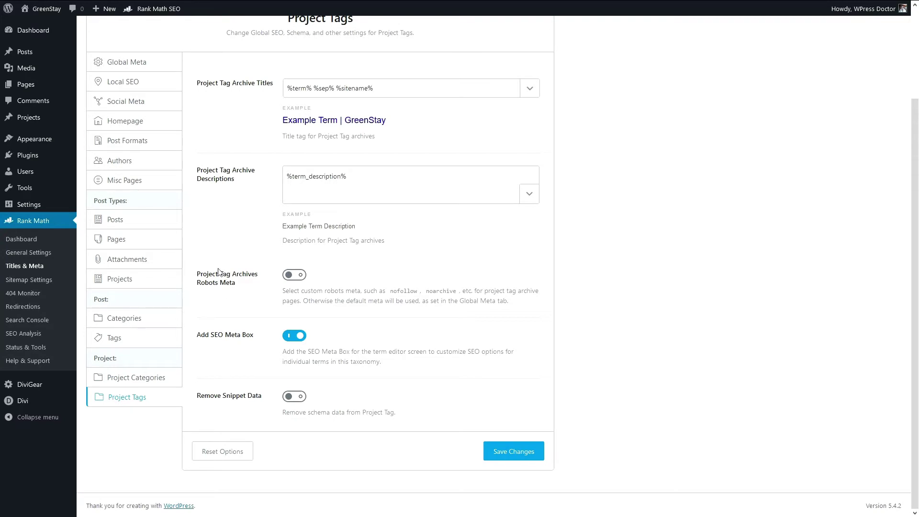
pyautogui.click(27, 283)
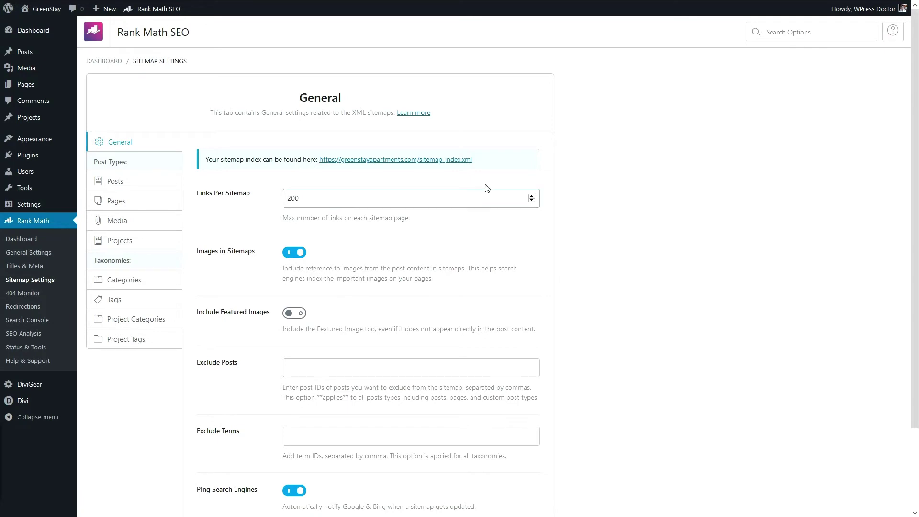
# Step: Copy the sitemap index URL from Rank Math's sitemap settings
pyautogui.moveTo(480, 161); pyautogui.dragTo(321, 162)
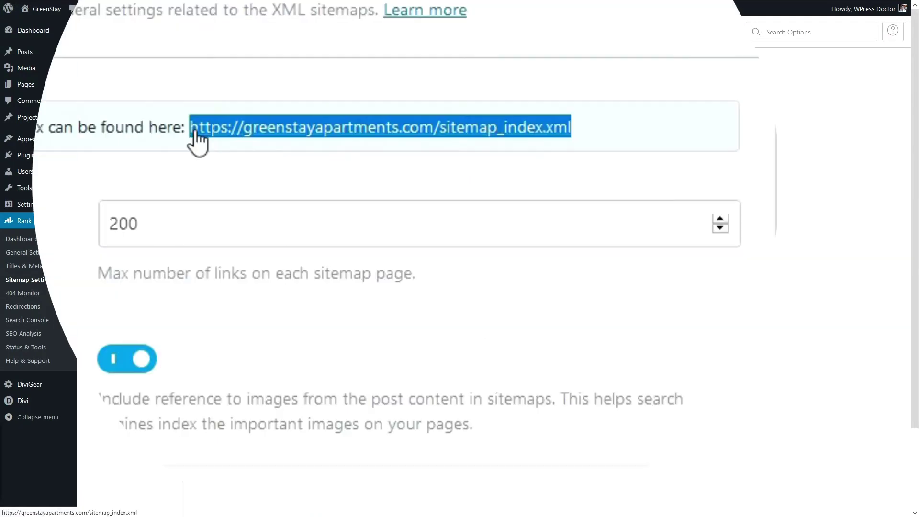
pyautogui.rightClick(262, 134)
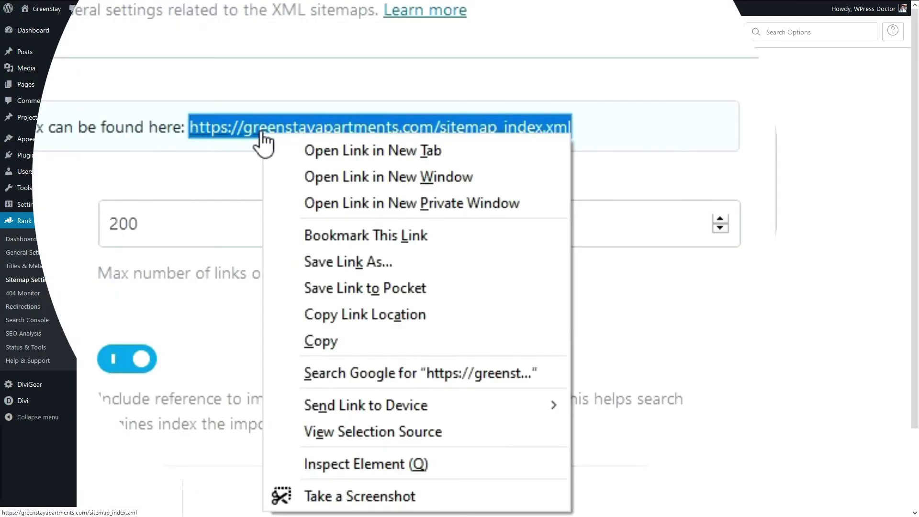
pyautogui.click(341, 311)
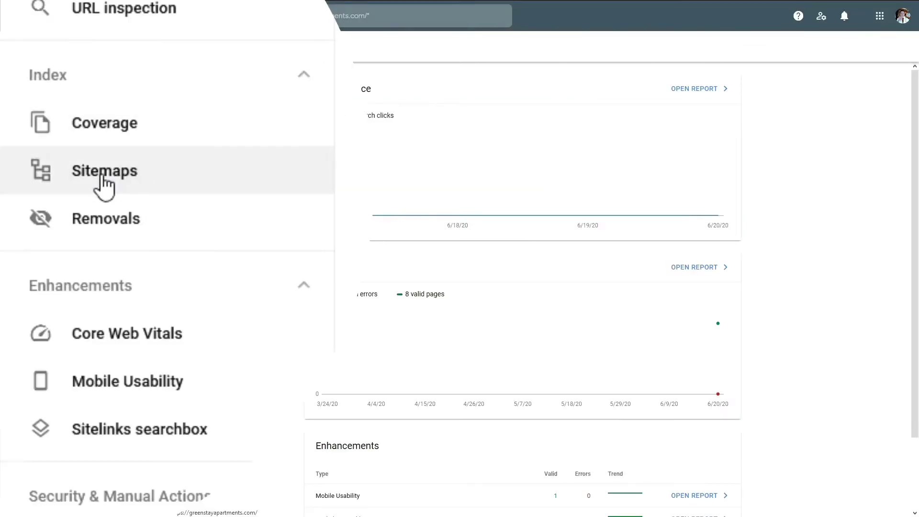
# Step: Submit sitemap_index.xml in Search Console's Sitemaps report, trimming the duplicated domain
pyautogui.click(41, 185)
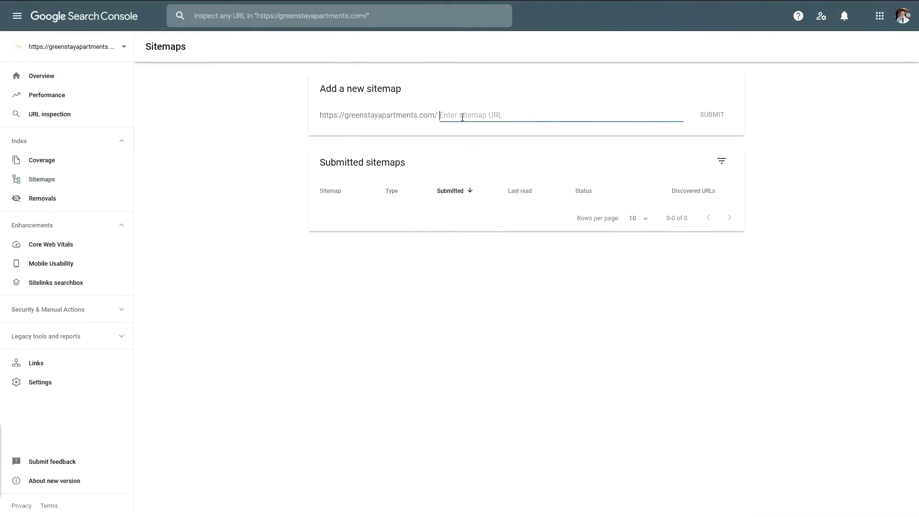
pyautogui.rightClick(462, 116)
pyautogui.click(485, 155)
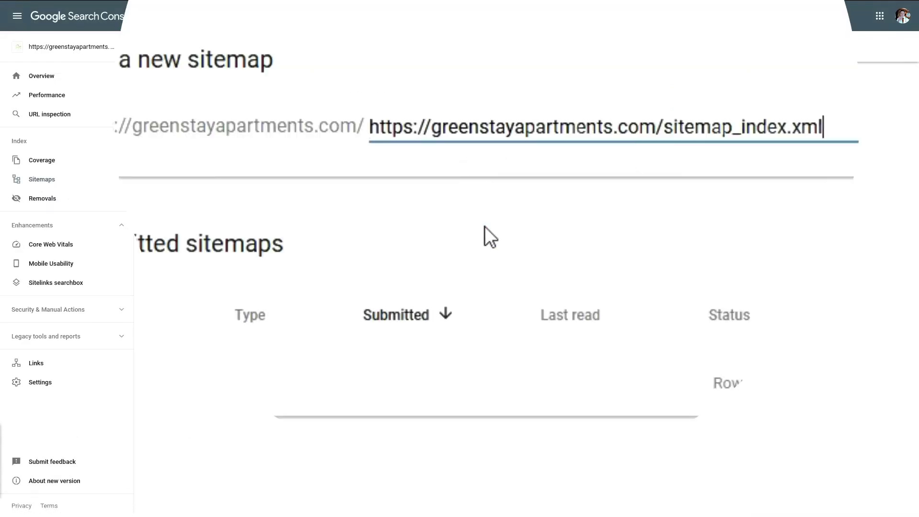
pyautogui.moveTo(654, 126); pyautogui.dragTo(278, 153)
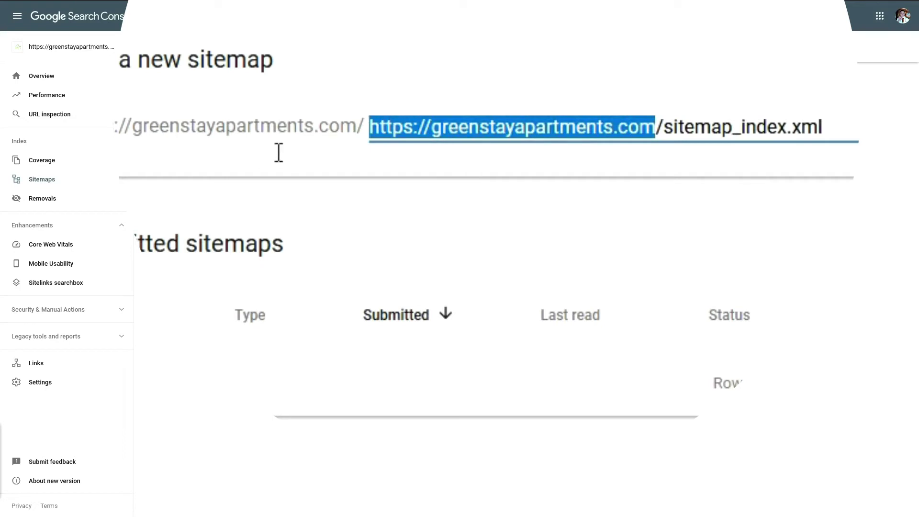
pyautogui.press('Delete')
pyautogui.press('Delete')
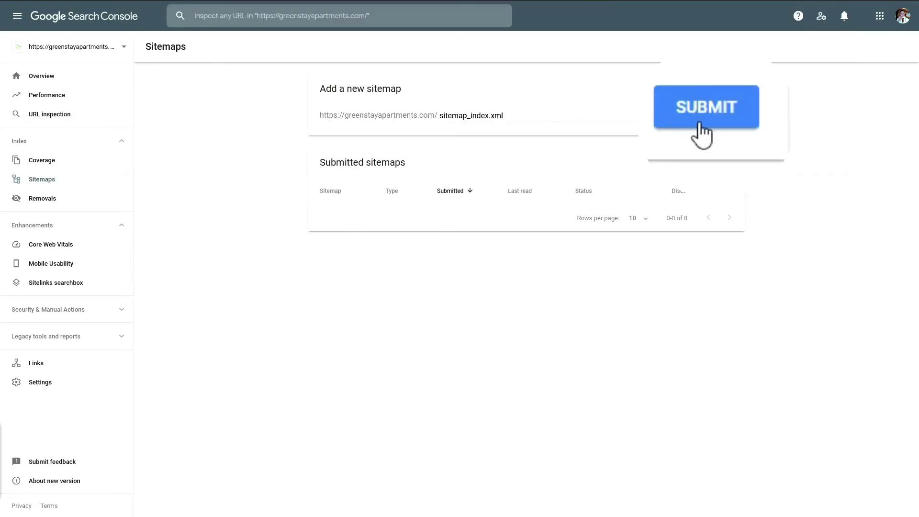
pyautogui.click(711, 115)
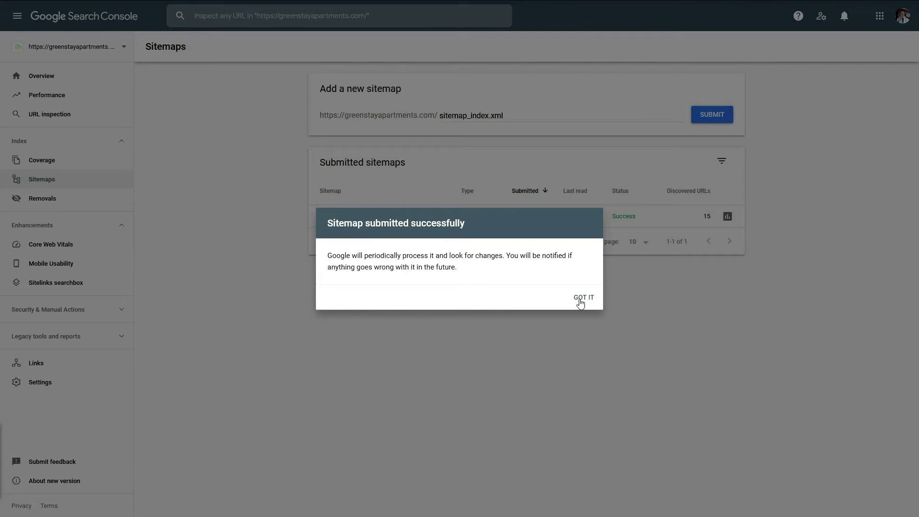
pyautogui.click(580, 300)
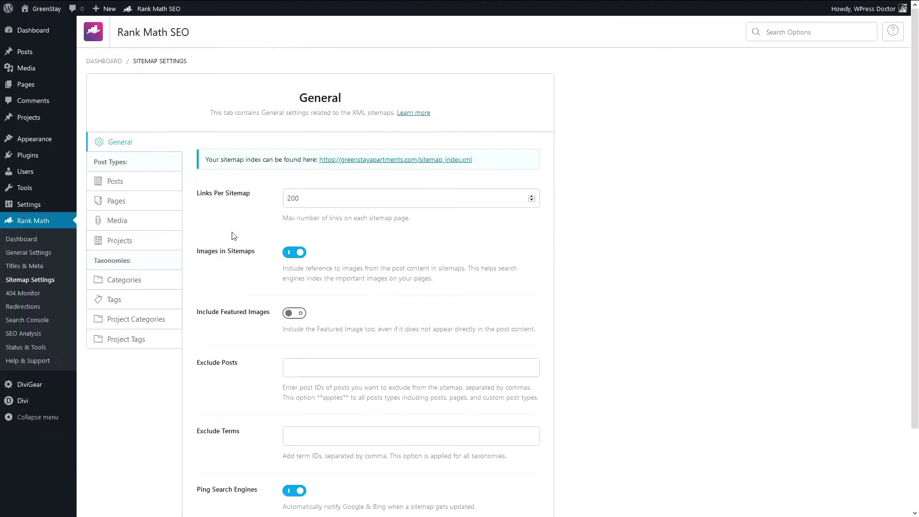
# Step: Scroll to the Exclude Posts field and focus it, leaving it empty
pyautogui.scroll(-2, 215, 266)
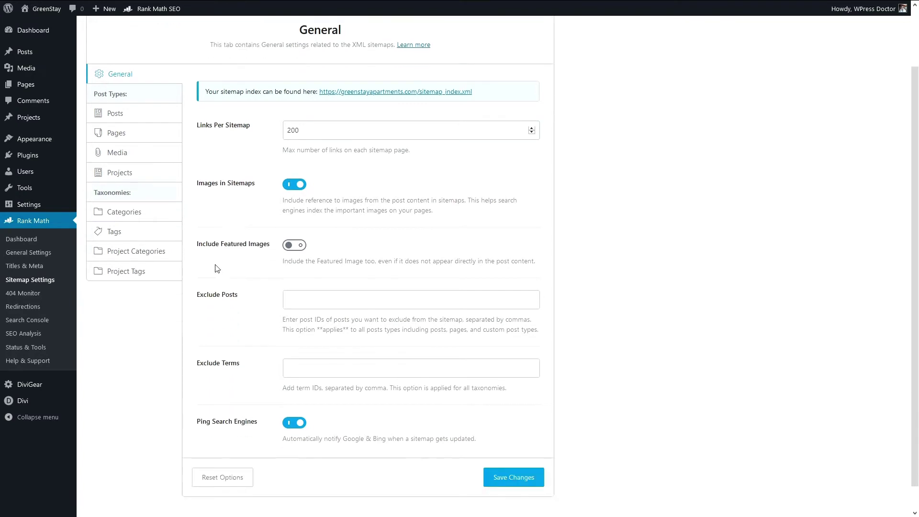
pyautogui.click(305, 295)
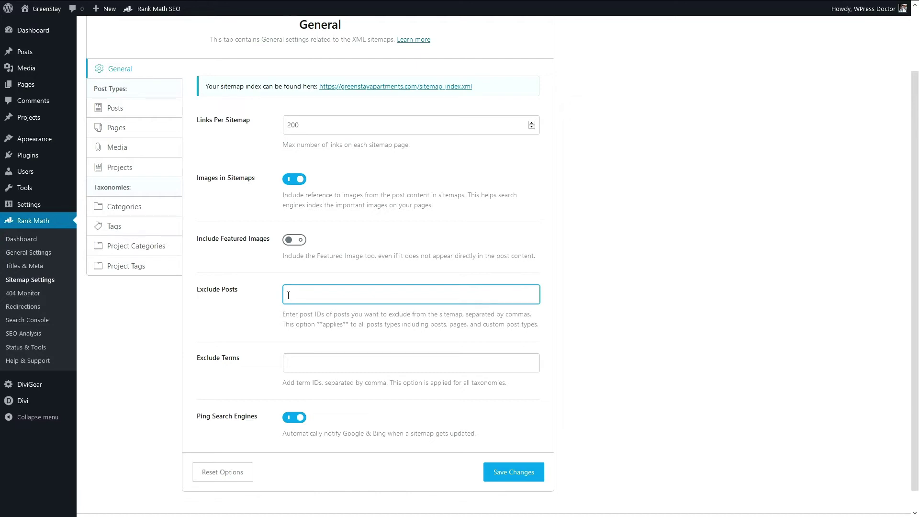
pyautogui.moveTo(303, 319); pyautogui.dragTo(367, 314)
pyautogui.click(246, 289)
# Step: Keep Posts out of the sitemap, review the Pages through Project Tags sitemap tabs, and save
pyautogui.click(114, 108)
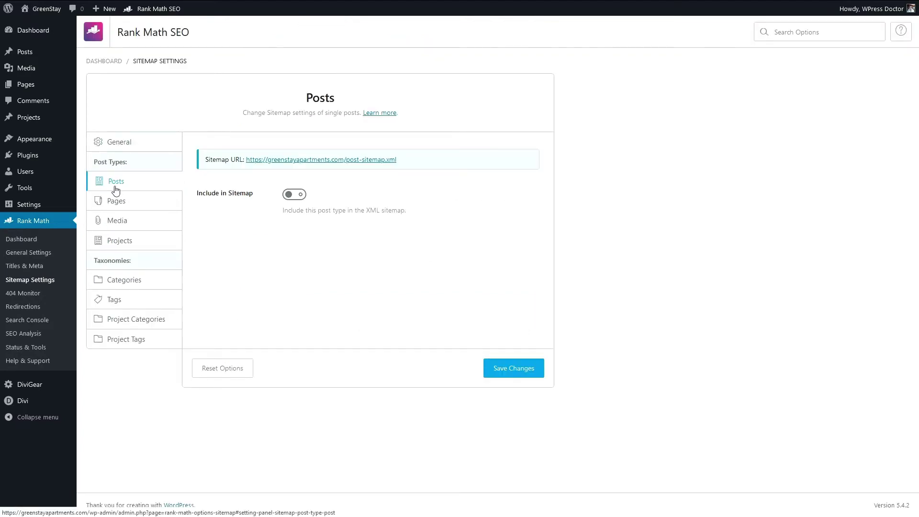
pyautogui.click(299, 196)
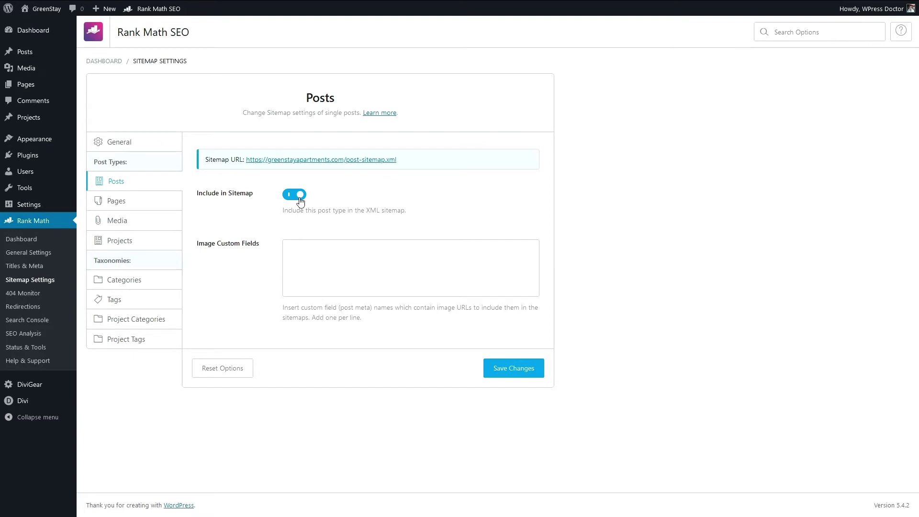
pyautogui.click(300, 198)
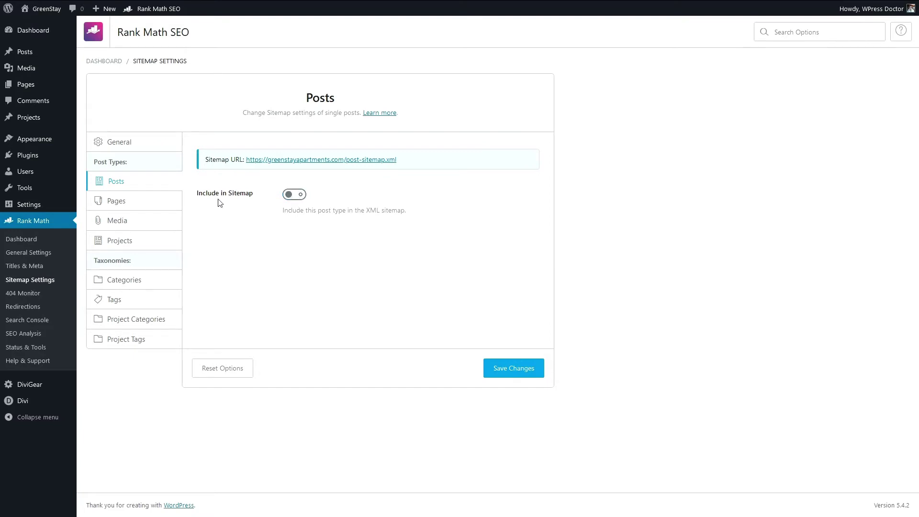
pyautogui.click(132, 201)
pyautogui.click(132, 224)
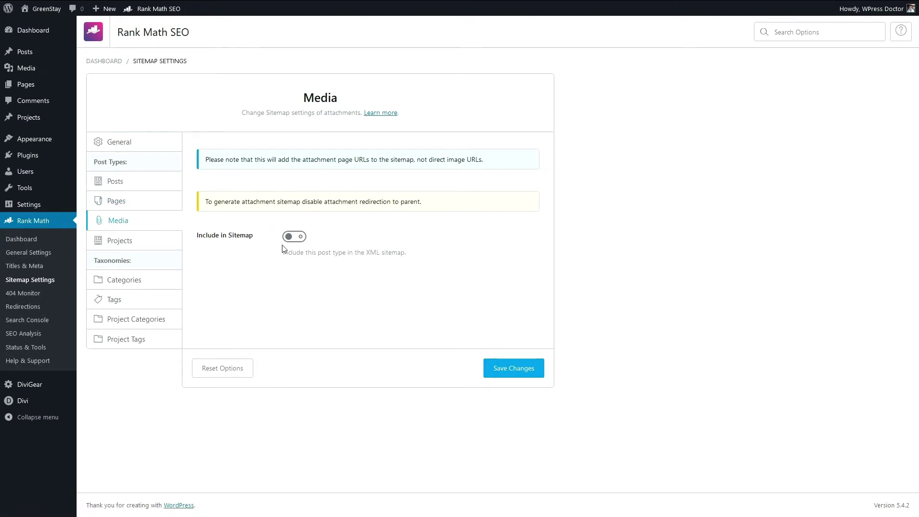
pyautogui.click(134, 241)
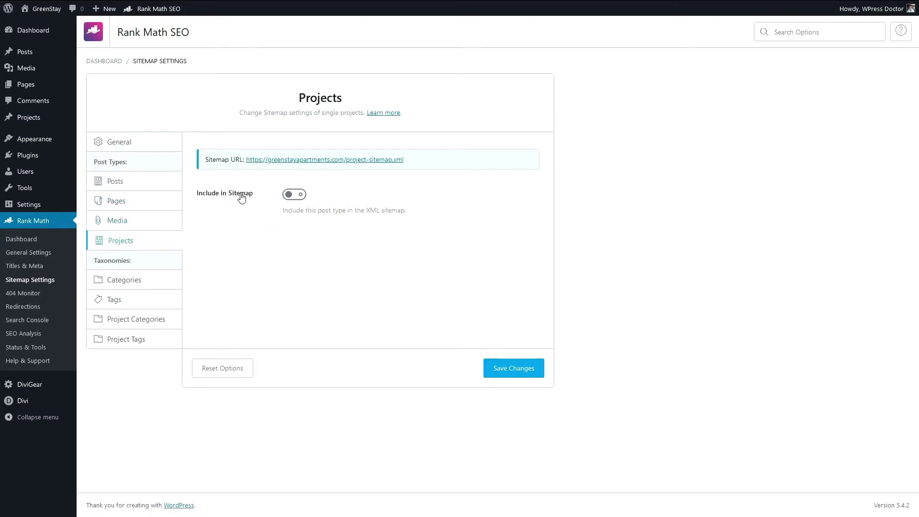
pyautogui.click(138, 284)
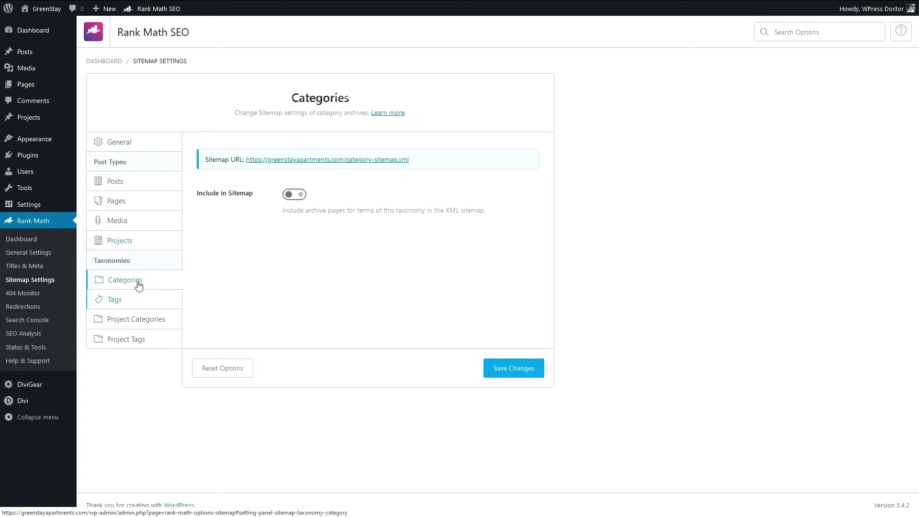
pyautogui.click(128, 302)
pyautogui.click(139, 320)
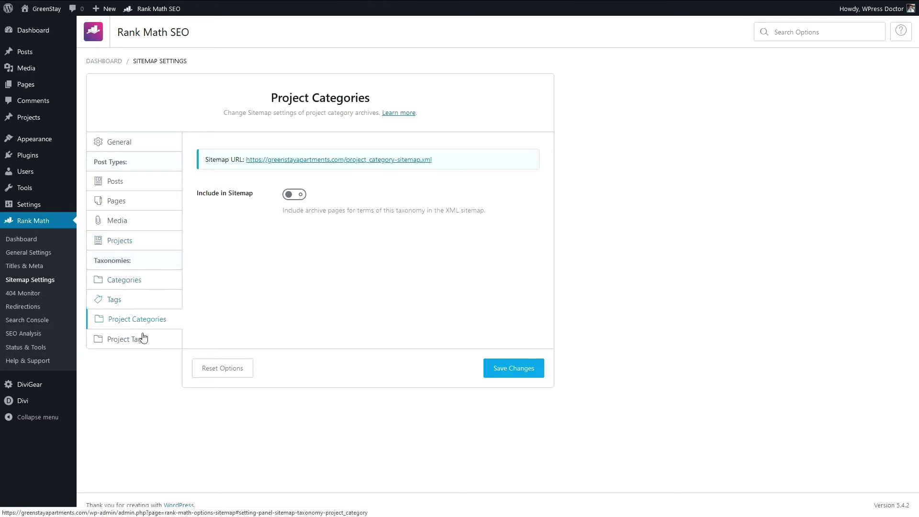
pyautogui.click(143, 337)
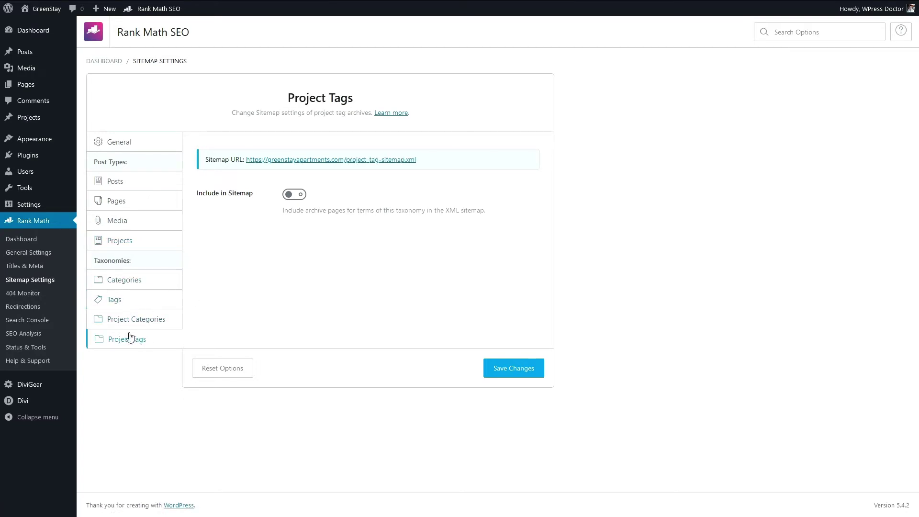
pyautogui.click(499, 369)
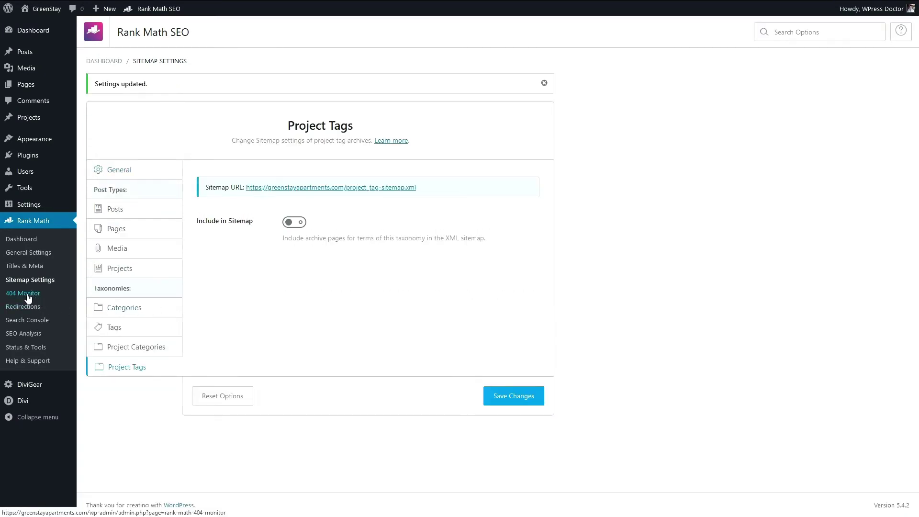
pyautogui.click(27, 297)
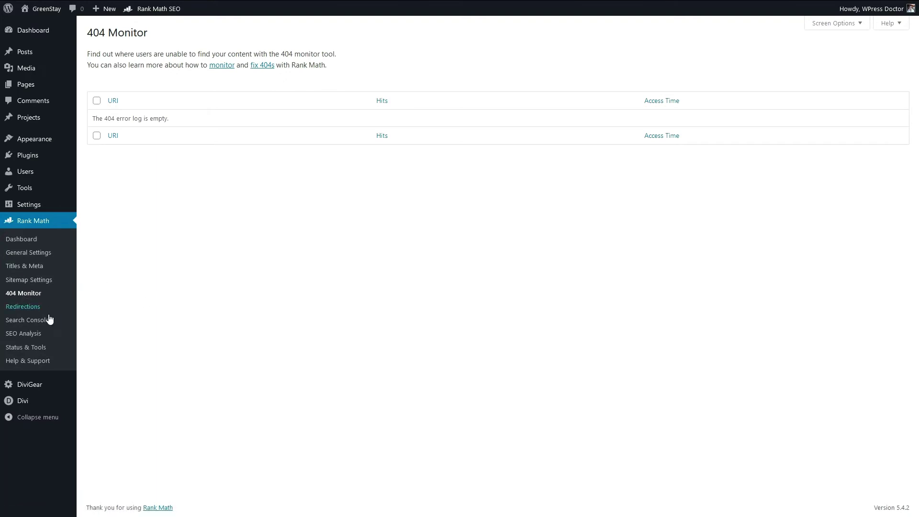
# Step: Go from the empty 404 Monitor to Rank Math's Redirections page
pyautogui.click(33, 310)
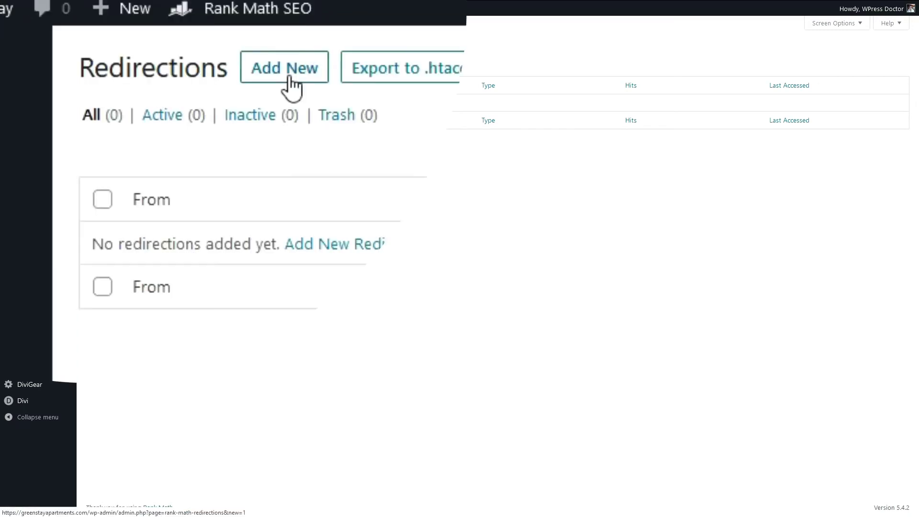
# Step: Add a 301 Permanent Move redirect from /palace-italy/ to the booking.com hotel page
pyautogui.click(290, 78)
pyautogui.click(371, 203)
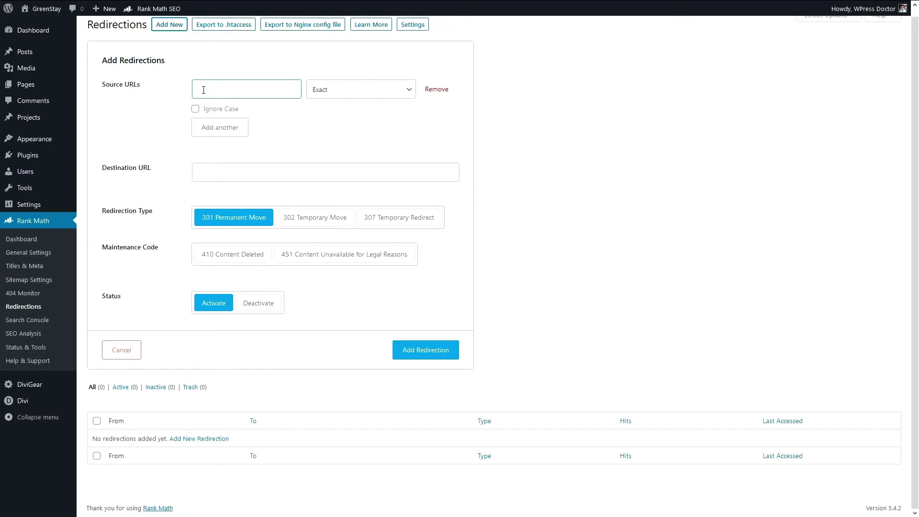
pyautogui.write('/palace-italy/')
pyautogui.click(213, 172)
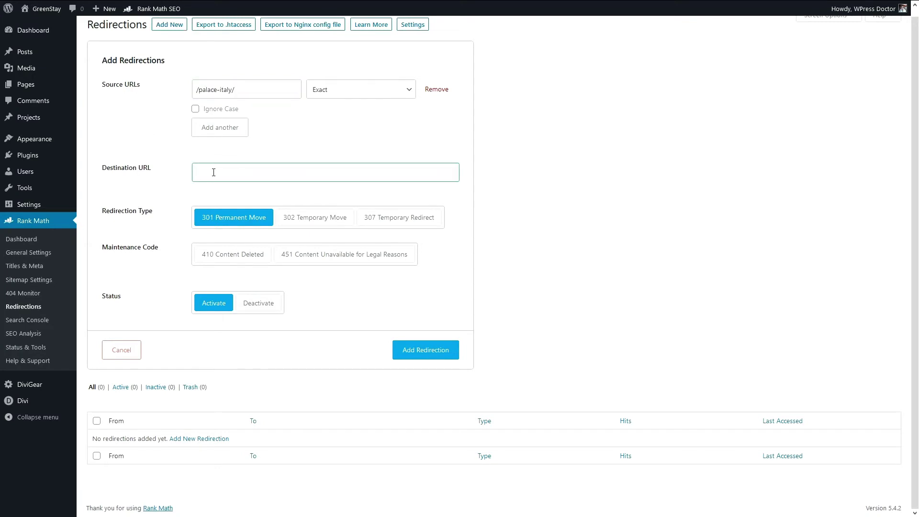
pyautogui.hotkey('ctrl', 'v')
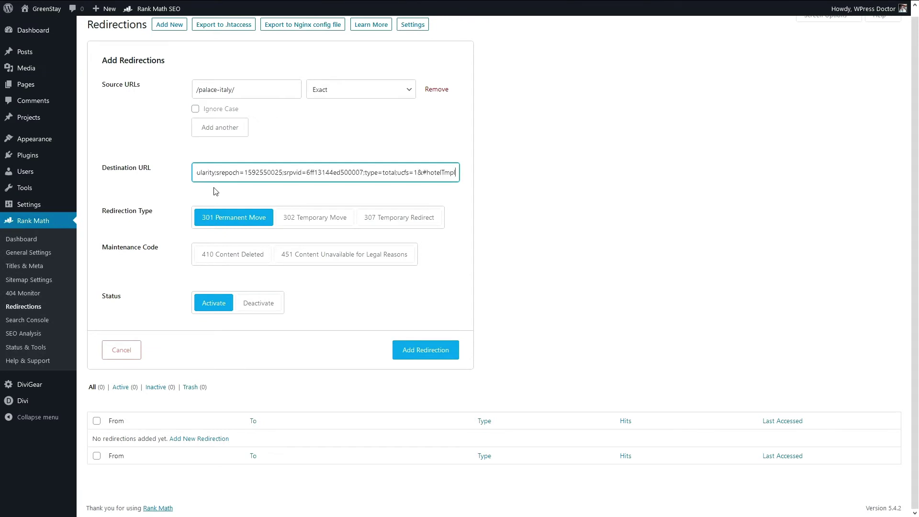
pyautogui.moveTo(418, 171); pyautogui.dragTo(149, 182)
pyautogui.moveTo(293, 173); pyautogui.dragTo(119, 183)
pyautogui.click(156, 184)
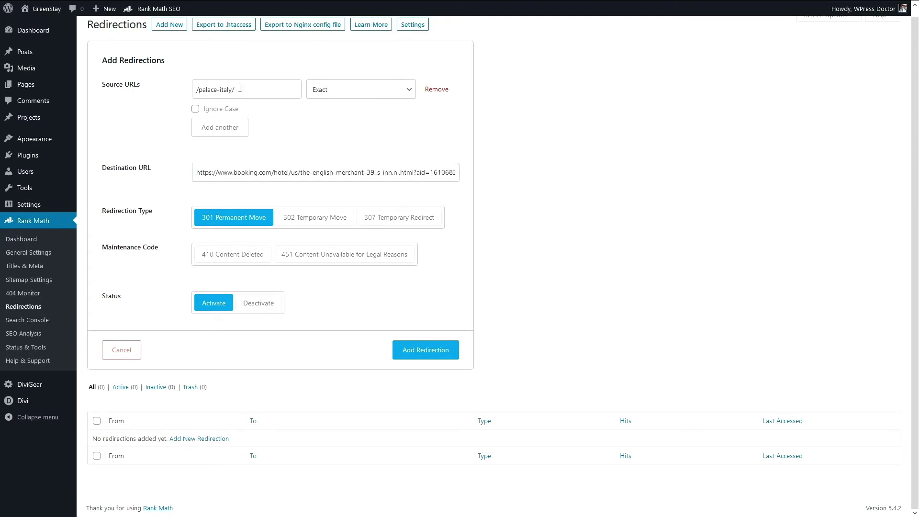
pyautogui.click(418, 351)
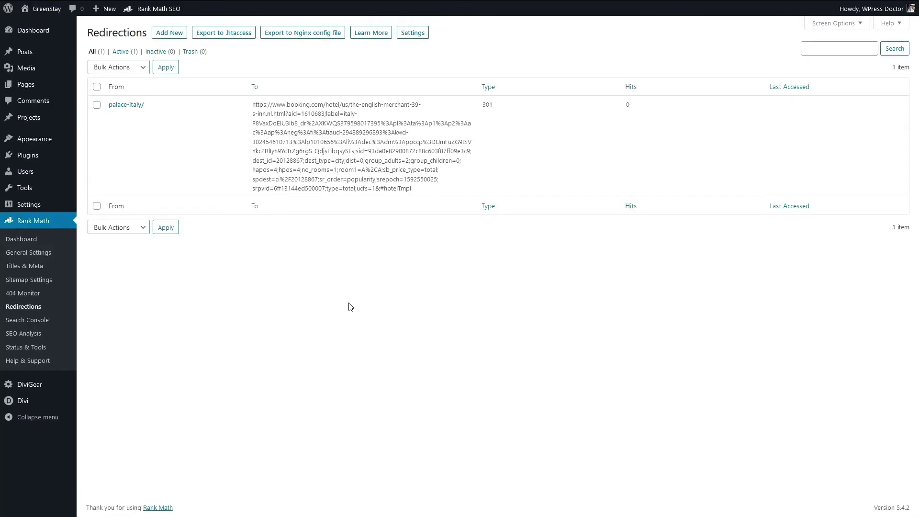
# Step: Check the palace-italy/ redirection's source path and full destination address
pyautogui.moveTo(145, 136)
pyautogui.moveTo(150, 106); pyautogui.dragTo(106, 107)
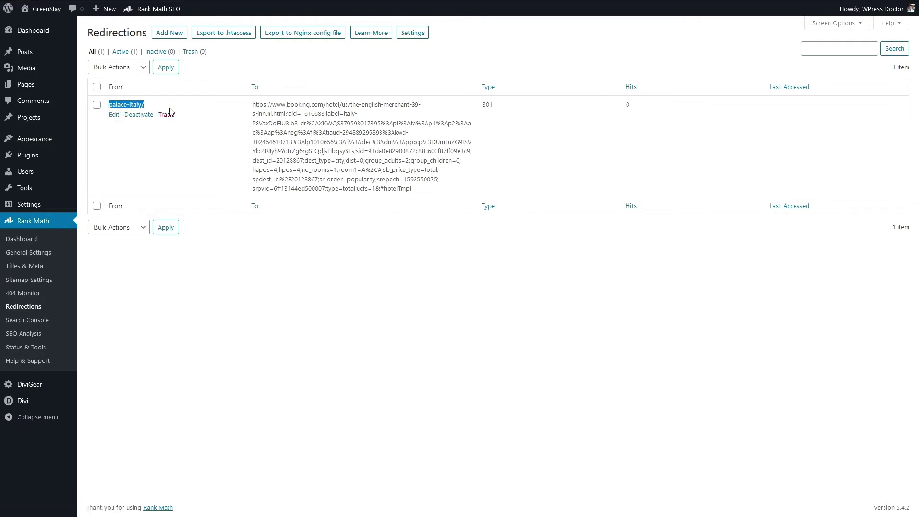
pyautogui.moveTo(420, 198); pyautogui.dragTo(251, 103)
pyautogui.click(235, 116)
# Step: Trash the palace-italy/ redirection and go to Rank Math's SEO Analysis page
pyautogui.click(165, 115)
pyautogui.click(37, 324)
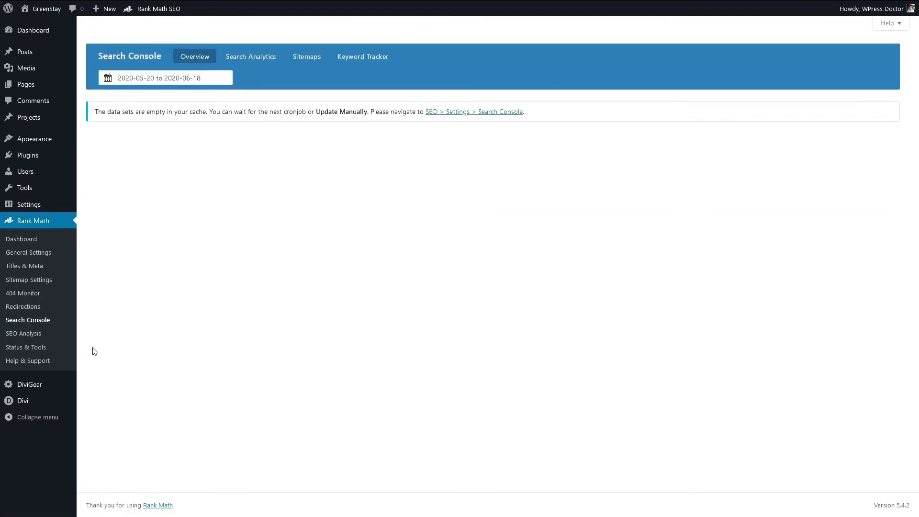
pyautogui.click(30, 334)
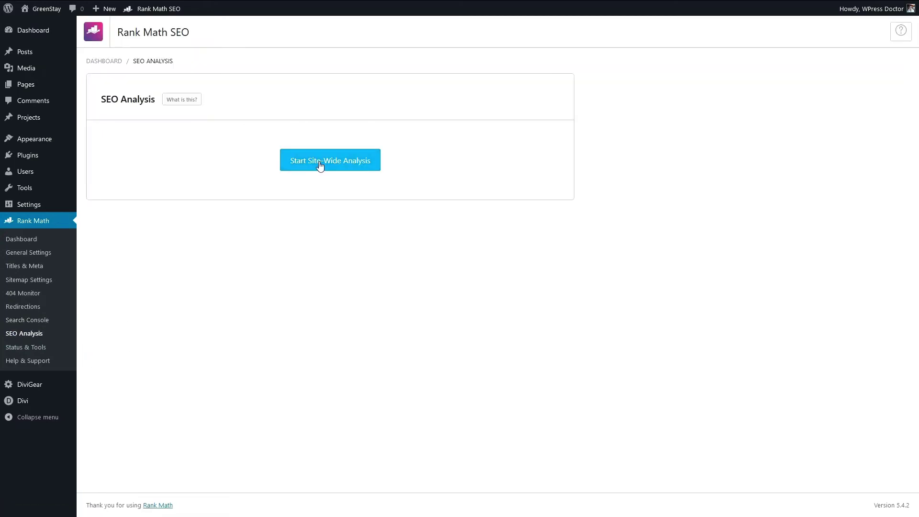
# Step: Look through Rank Math's Status & Tools page
pyautogui.click(36, 350)
pyautogui.scroll(-4, 219, 312)
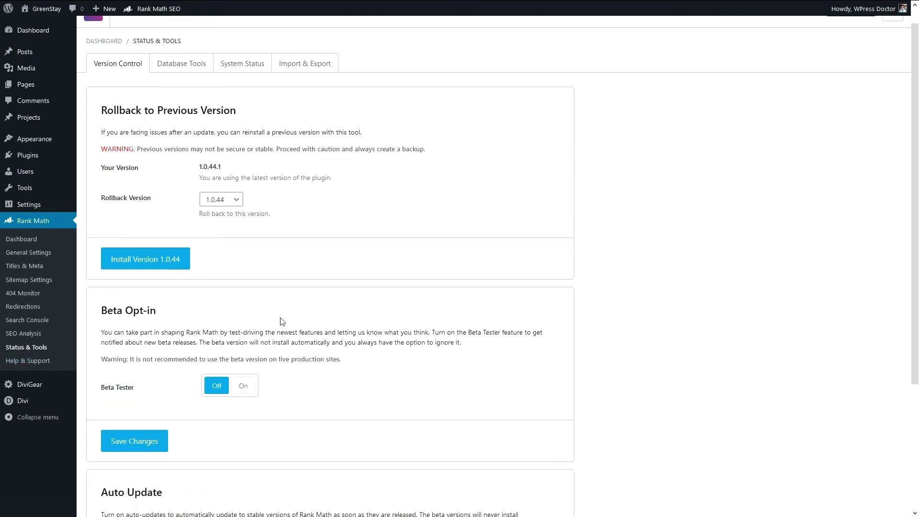
pyautogui.scroll(4, 278, 323)
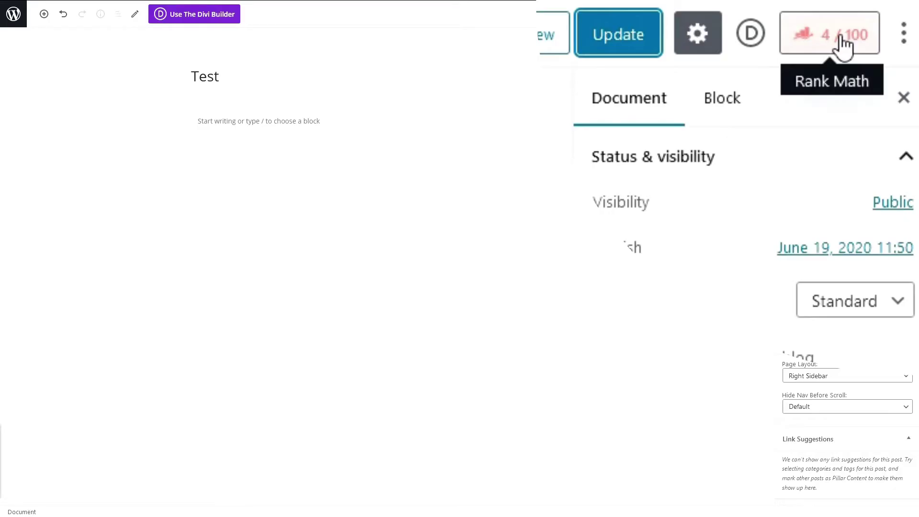
# Step: Set 'test' as the Test page's Rank Math focus keyword, raising the score to 48/100
pyautogui.click(840, 37)
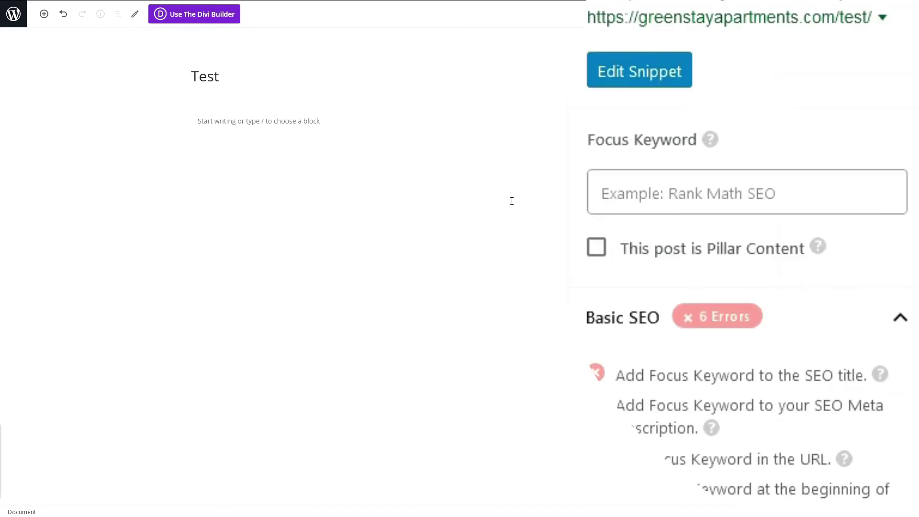
pyautogui.click(806, 184)
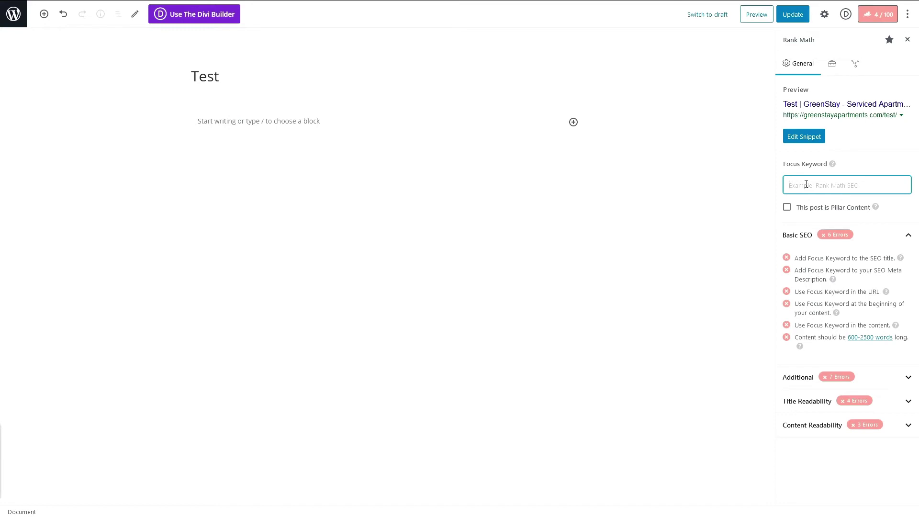
pyautogui.moveTo(787, 164); pyautogui.dragTo(819, 191)
pyautogui.click(819, 190)
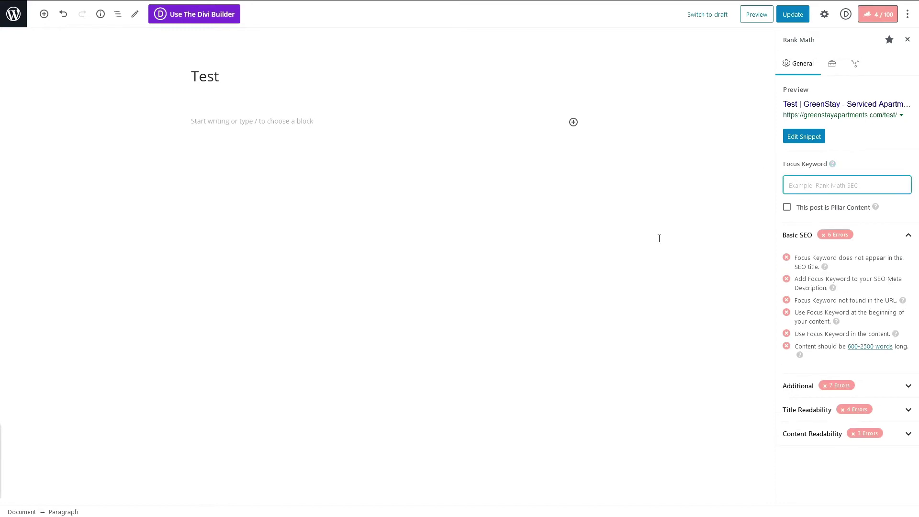
pyautogui.write('test')
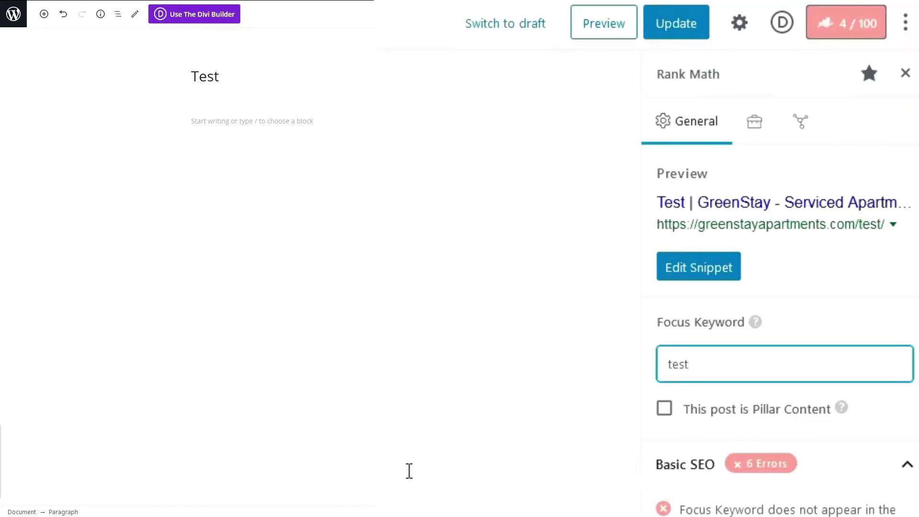
pyautogui.press('Return')
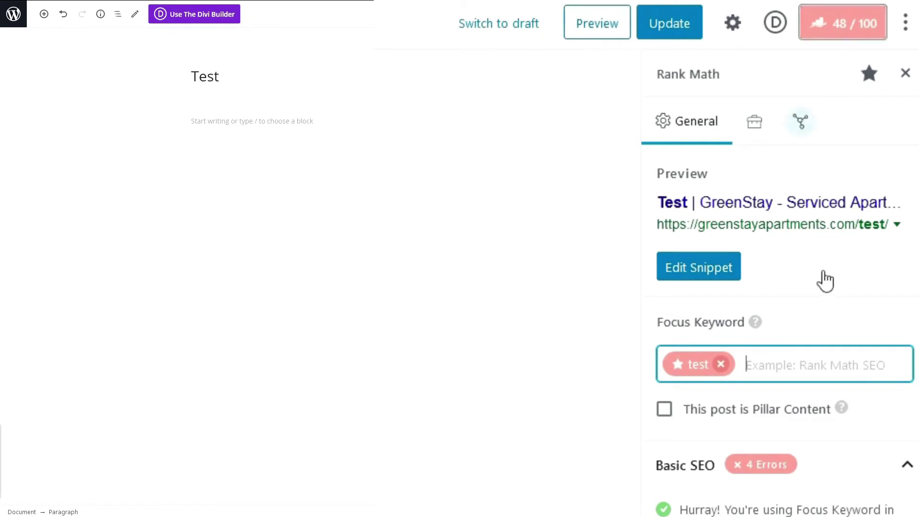
# Step: Review the passing SEO title check and the page title 'Test'
pyautogui.scroll(-4, 676, 263)
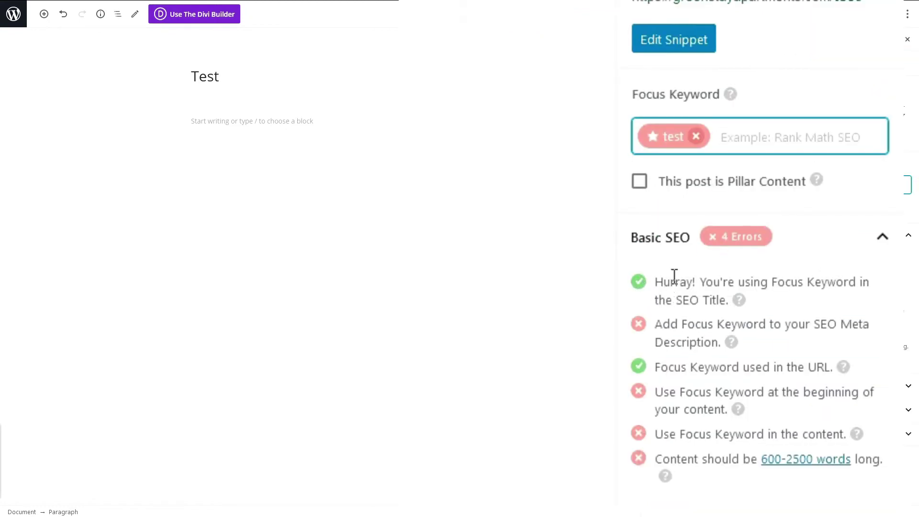
pyautogui.moveTo(674, 282); pyautogui.dragTo(788, 305)
pyautogui.click(703, 301)
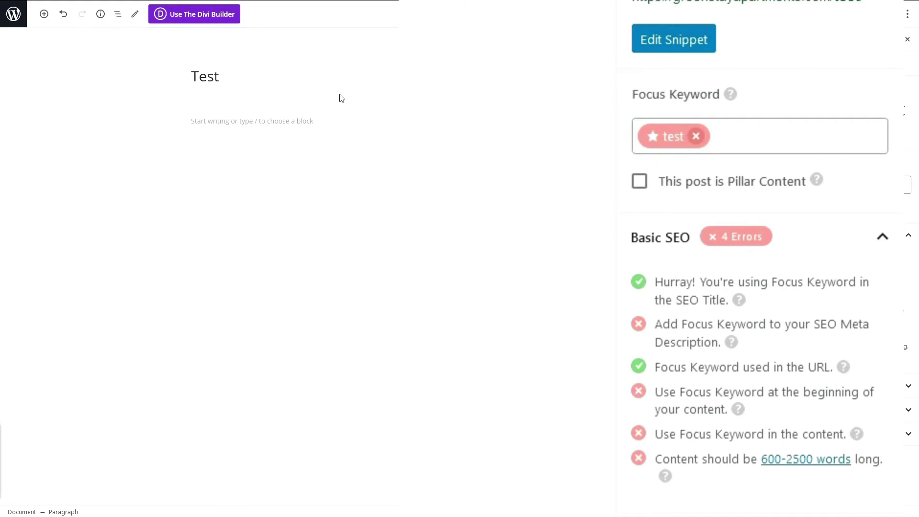
pyautogui.click(266, 80)
pyautogui.hotkey('shift', 'Left')
pyautogui.hotkey('shift', 'Left')
pyautogui.hotkey('shift', 'Left')
pyautogui.hotkey('shift', 'Left')
pyautogui.click(226, 80)
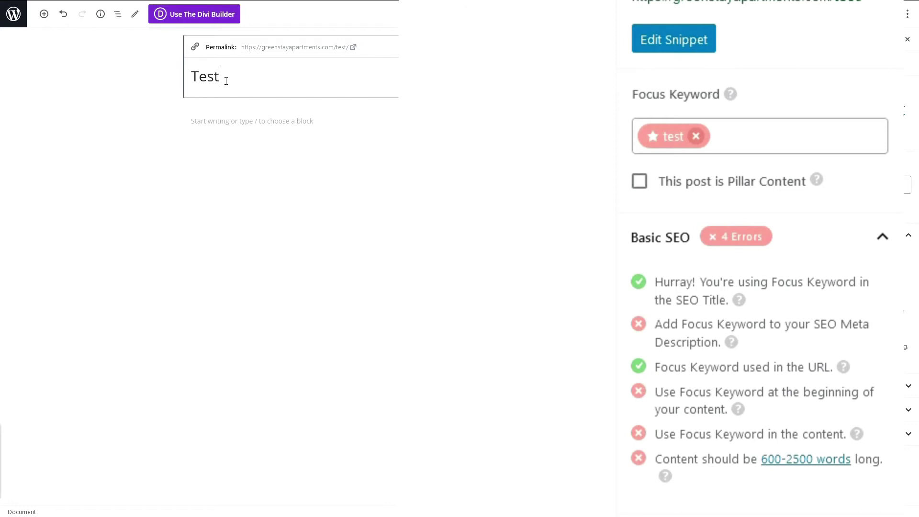
pyautogui.hotkey('shift', 'Left')
pyautogui.hotkey('shift', 'Left')
pyautogui.hotkey('shift', 'Left')
pyautogui.hotkey('shift', 'Left')
pyautogui.click(223, 81)
# Step: Check the meta description keyword warning and open the Rank Math snippet editor
pyautogui.tripleClick(687, 326)
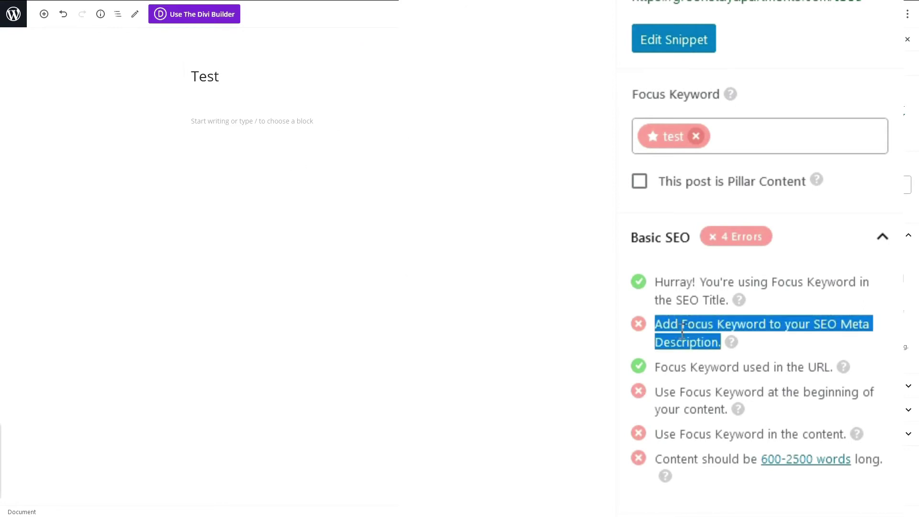
pyautogui.click(682, 330)
pyautogui.scroll(5, 678, 338)
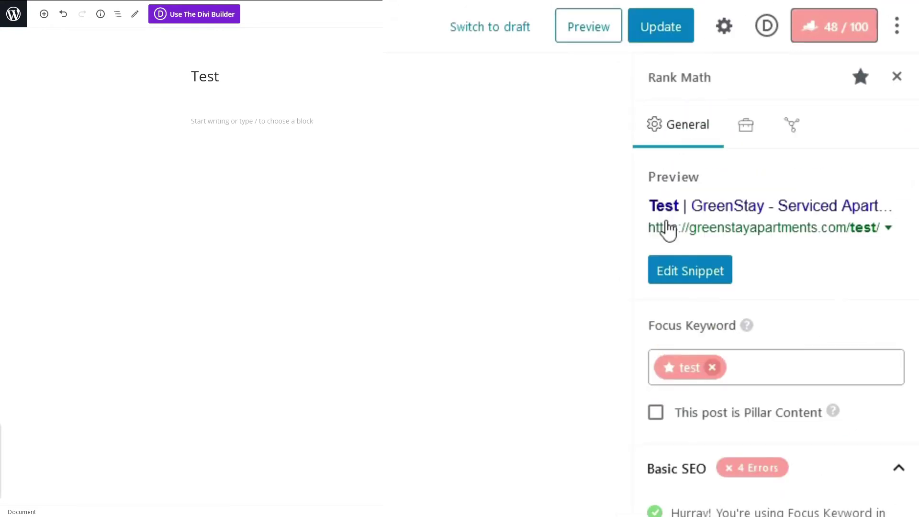
pyautogui.click(680, 282)
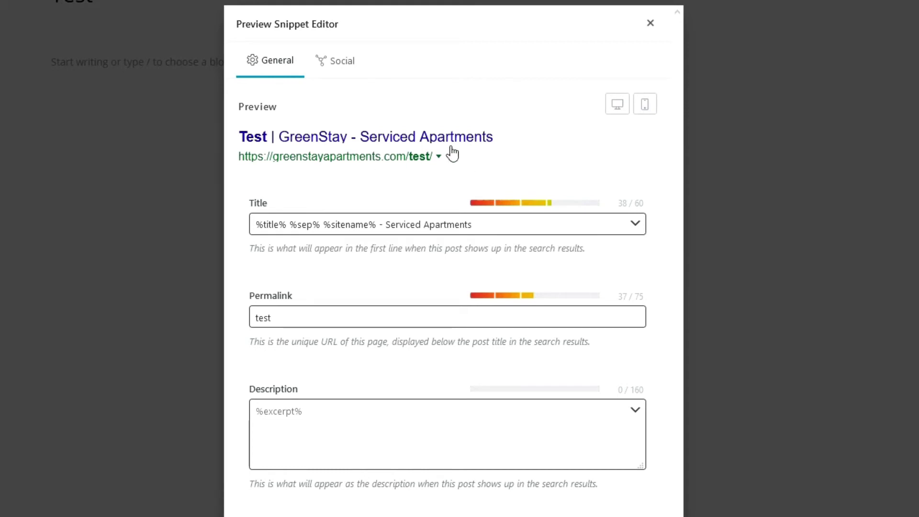
# Step: Paste the prepared meta description into the snippet's Description field
pyautogui.click(300, 442)
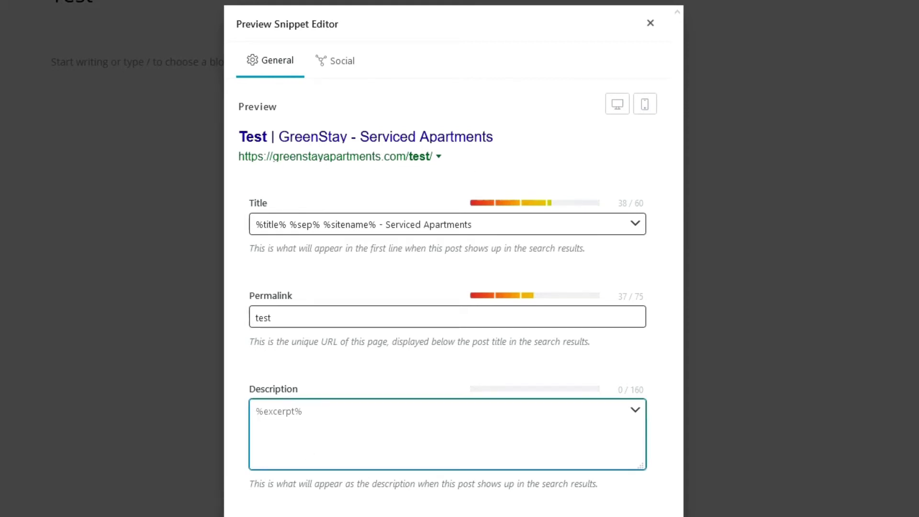
pyautogui.click(351, 417)
pyautogui.write('This is a test page. We will be testing the test page for a couple of minutes so you can understand the way RankMath calculates his scores. Isnt this a fun test?')
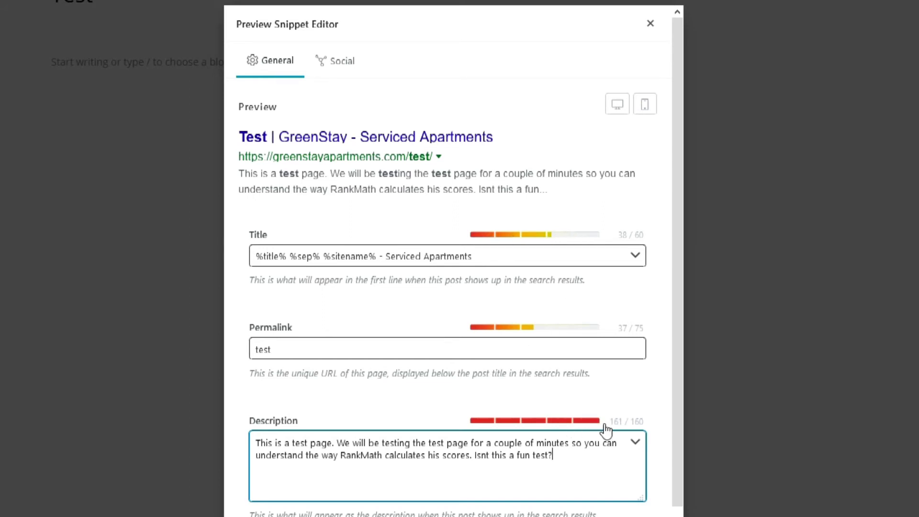
pyautogui.moveTo(557, 455); pyautogui.dragTo(336, 465)
pyautogui.click(378, 468)
# Step: Trim the description from 161 to 160 characters by deleting the trailing question mark
pyautogui.moveTo(611, 422); pyautogui.dragTo(644, 421)
pyautogui.click(641, 422)
pyautogui.press('BackSpace')
pyautogui.press('BackSpace')
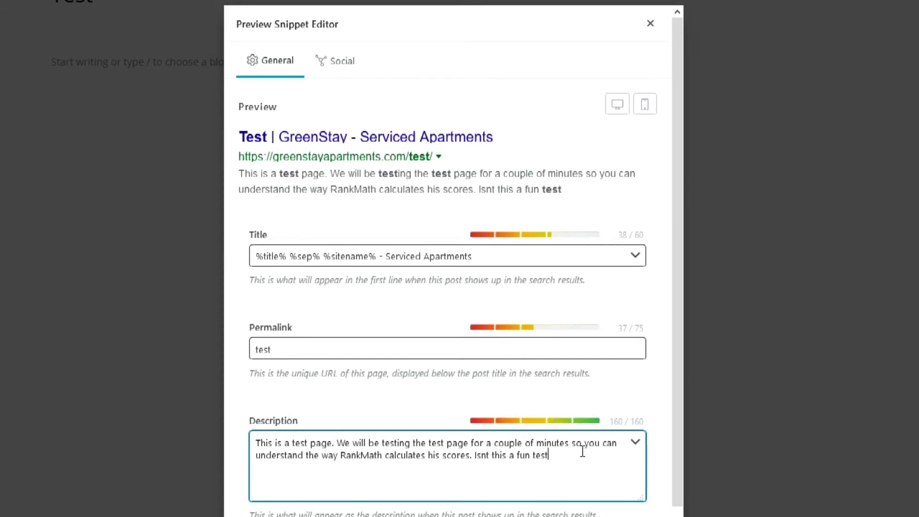
pyautogui.click(295, 348)
pyautogui.click(609, 331)
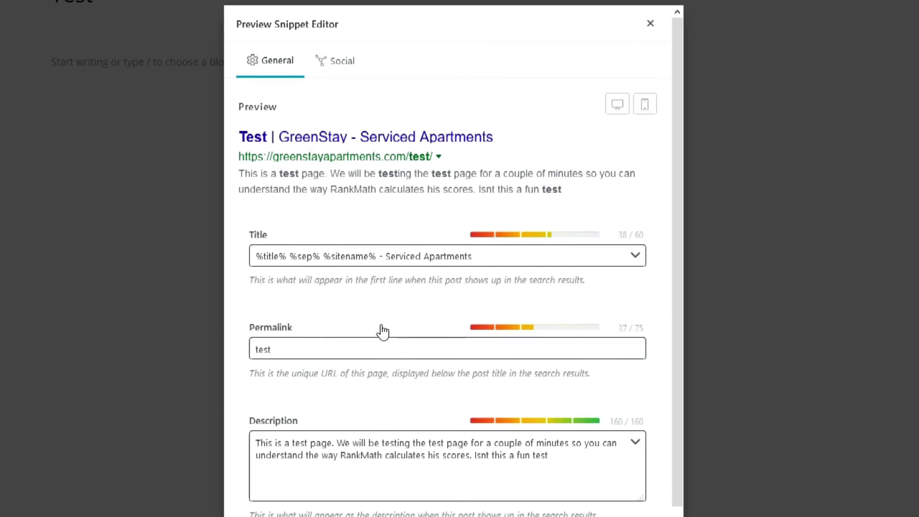
# Step: Try appending '-permalink test' to the permalink, then delete it to keep 'test'
pyautogui.doubleClick(297, 349)
pyautogui.click(323, 340)
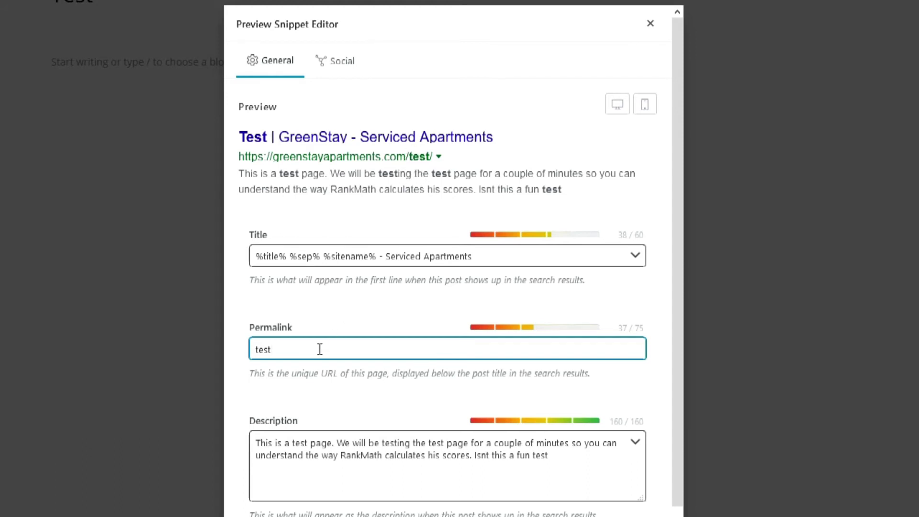
pyautogui.write('-permalink ')
pyautogui.write('test')
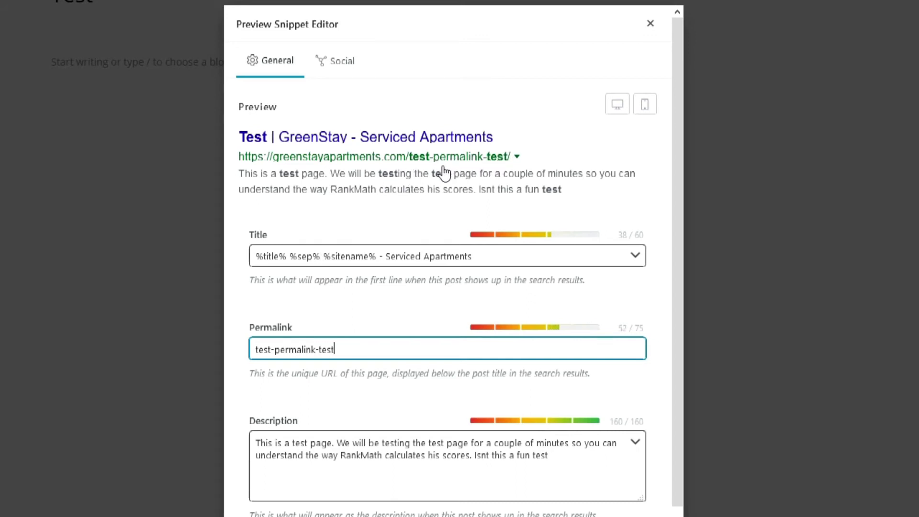
pyautogui.moveTo(335, 350); pyautogui.dragTo(272, 351)
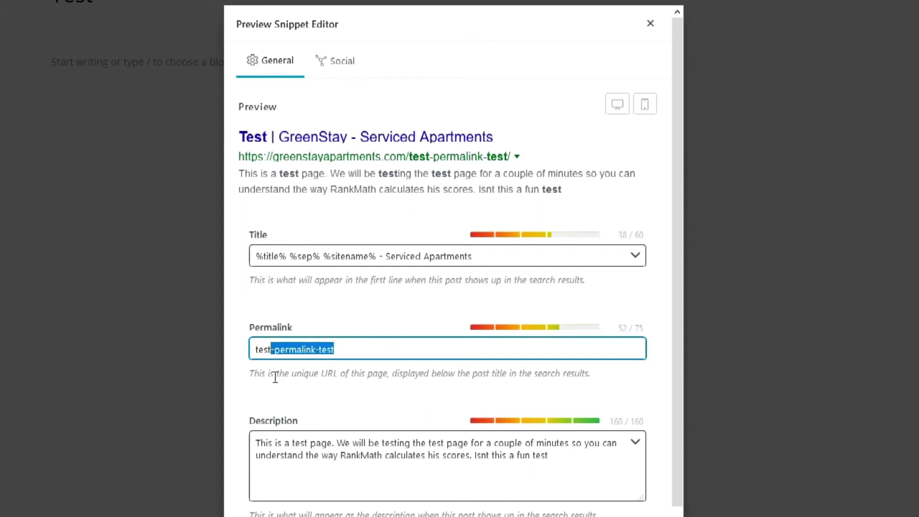
pyautogui.press('BackSpace')
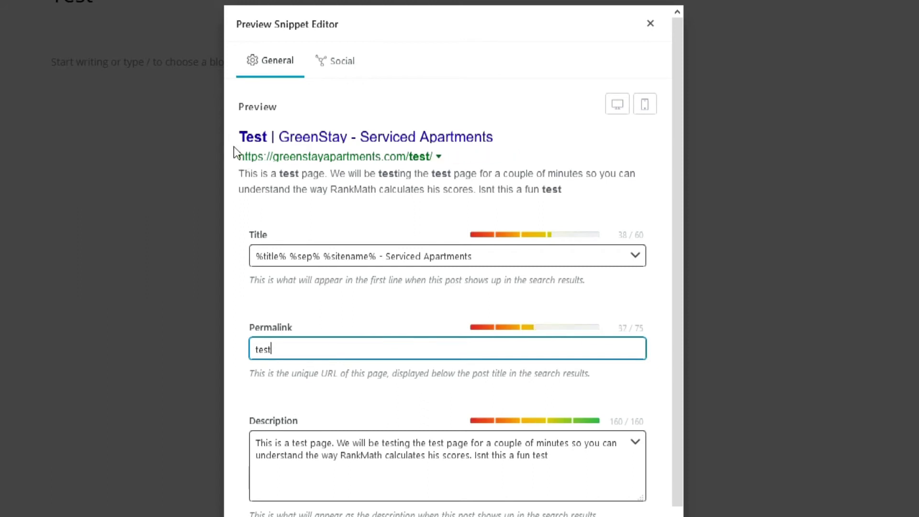
# Step: Inspect the SEO title template and close the snippet editor
pyautogui.click(291, 248)
pyautogui.click(263, 251)
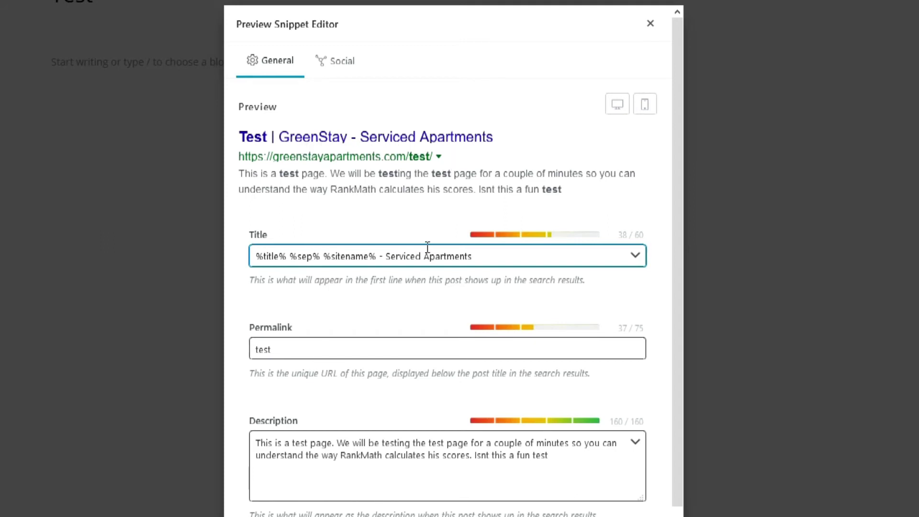
pyautogui.click(300, 258)
pyautogui.hotkey('ctrl', 'a')
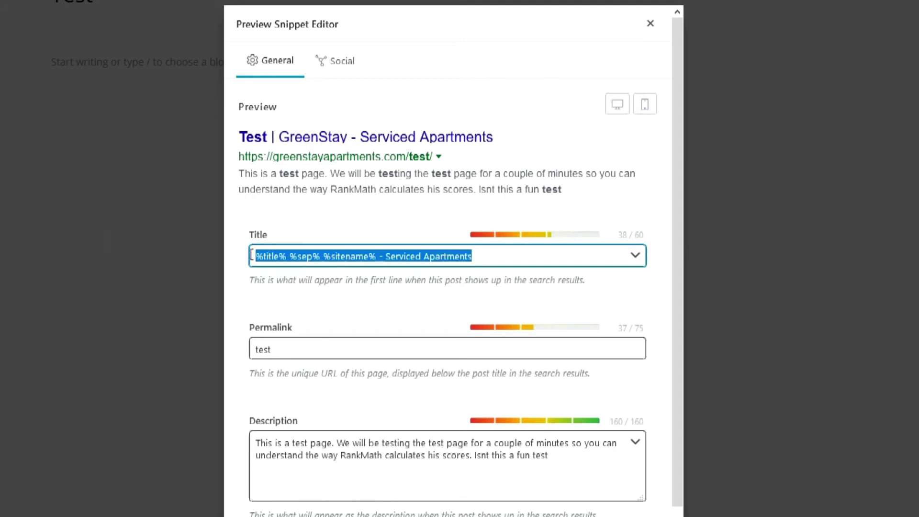
pyautogui.click(335, 258)
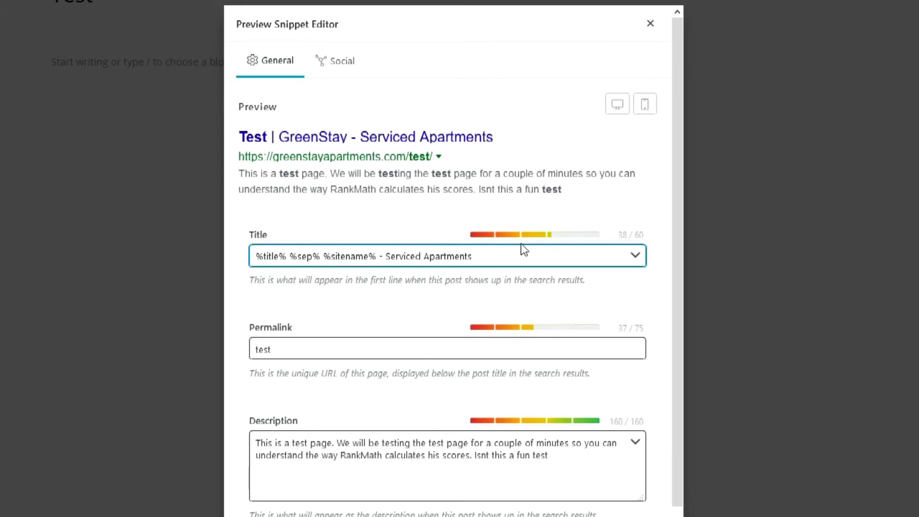
pyautogui.click(651, 30)
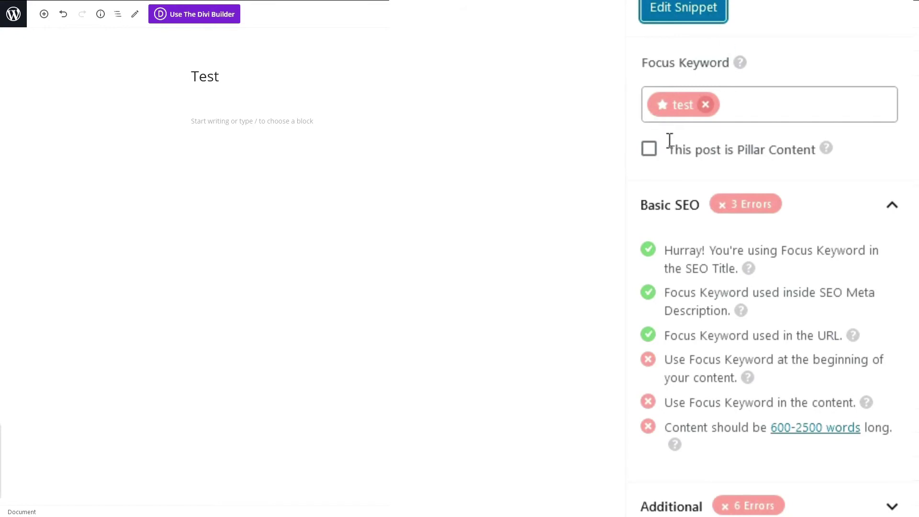
pyautogui.moveTo(670, 292); pyautogui.dragTo(732, 327)
pyautogui.click(722, 320)
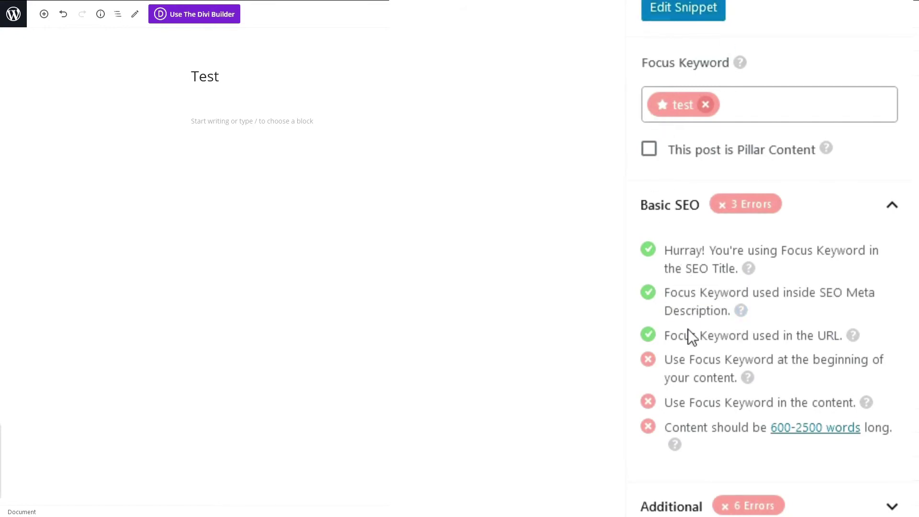
pyautogui.moveTo(664, 335); pyautogui.dragTo(827, 334)
pyautogui.click(826, 329)
pyautogui.moveTo(668, 355); pyautogui.dragTo(713, 389)
pyautogui.click(711, 380)
pyautogui.moveTo(686, 427); pyautogui.dragTo(889, 431)
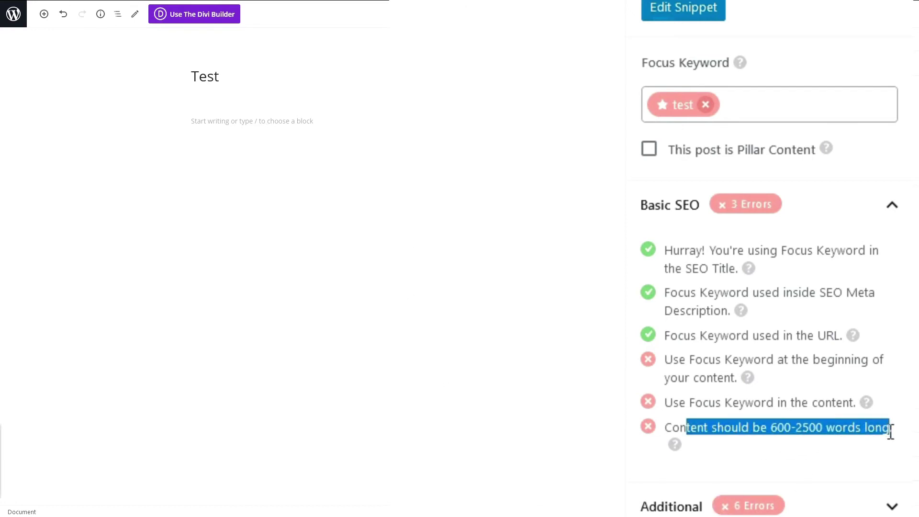
pyautogui.click(880, 437)
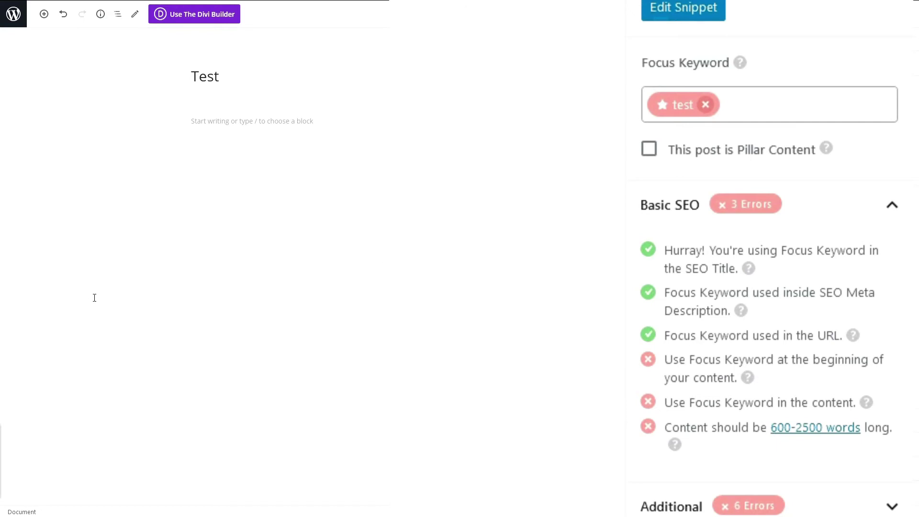
# Step: Paste several paragraphs of sample text into the Test page body
pyautogui.hotkey('ctrl', 'v')
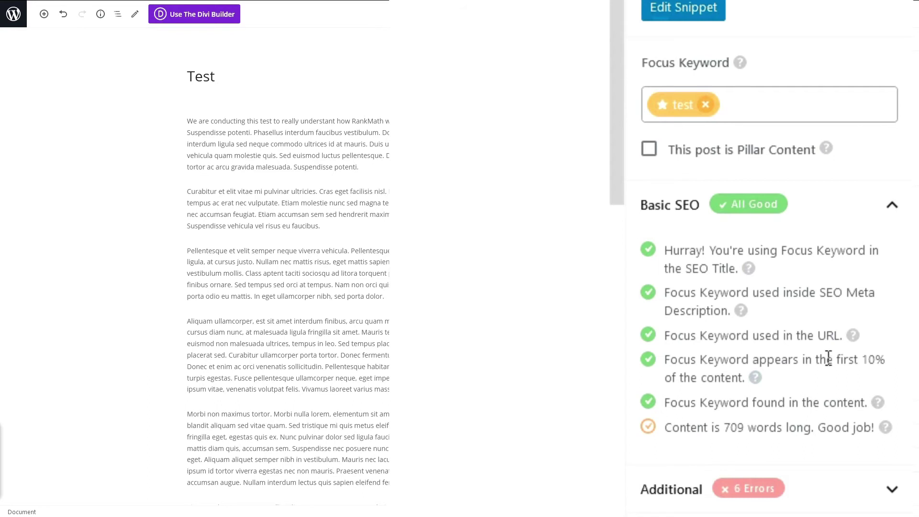
pyautogui.click(359, 166)
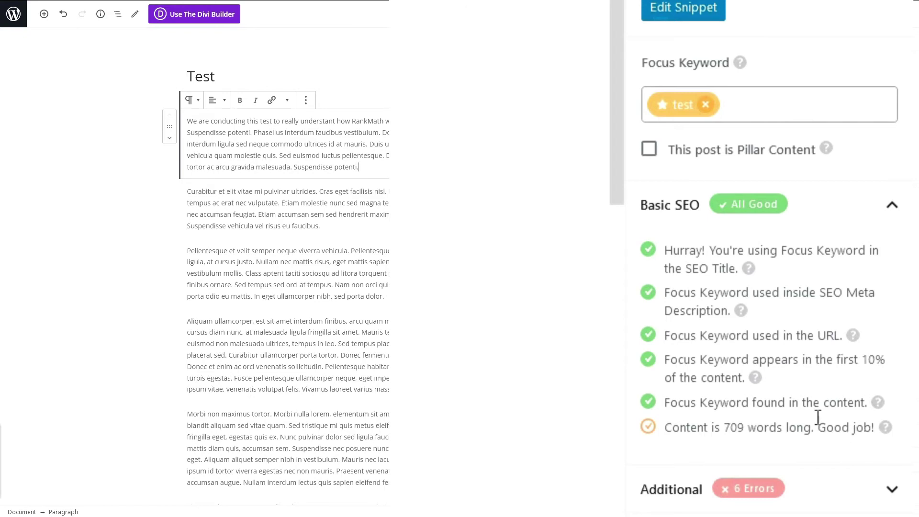
pyautogui.scroll(-5, 287, 263)
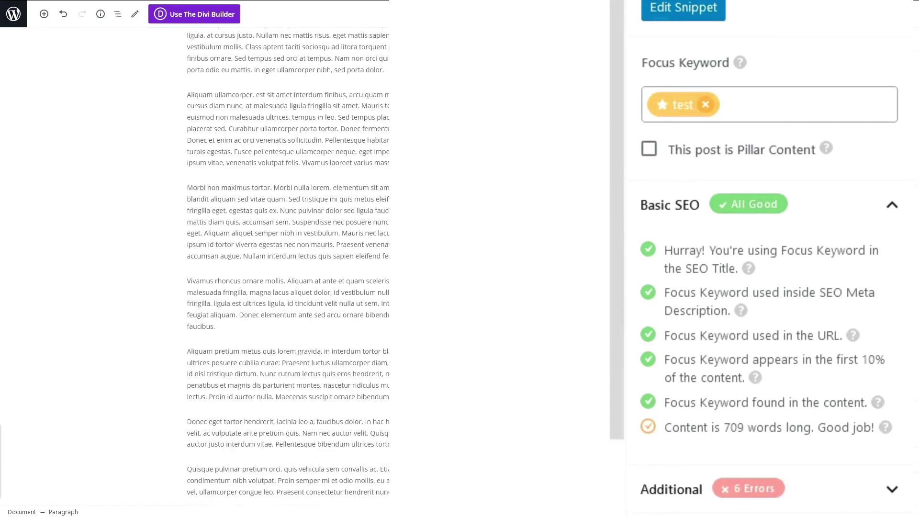
pyautogui.scroll(5, 287, 264)
pyautogui.moveTo(365, 235)
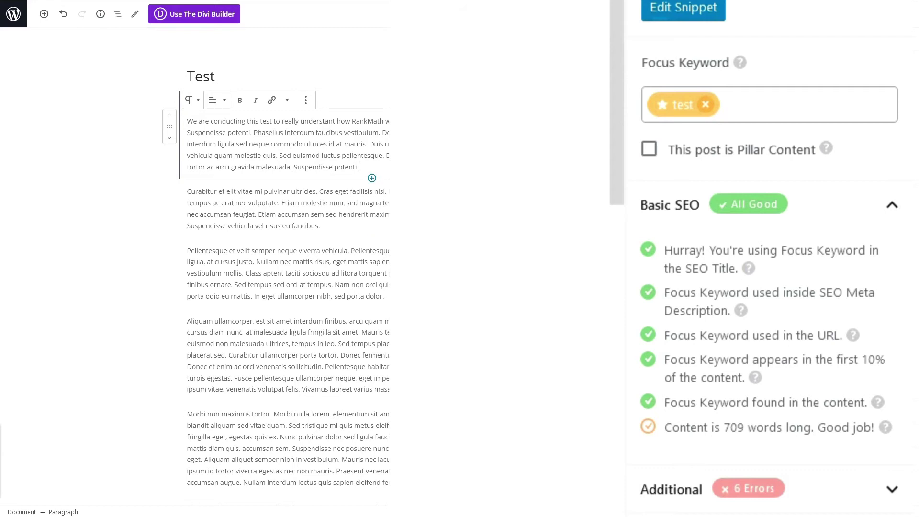
# Step: Expand Rank Math's Additional checks, which list 6 errors
pyautogui.click(368, 176)
pyautogui.click(693, 492)
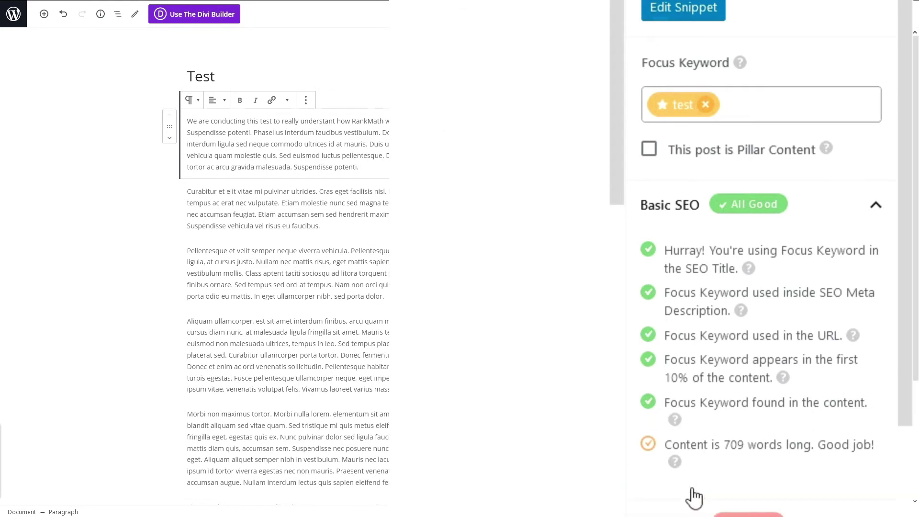
pyautogui.scroll(-4, 657, 316)
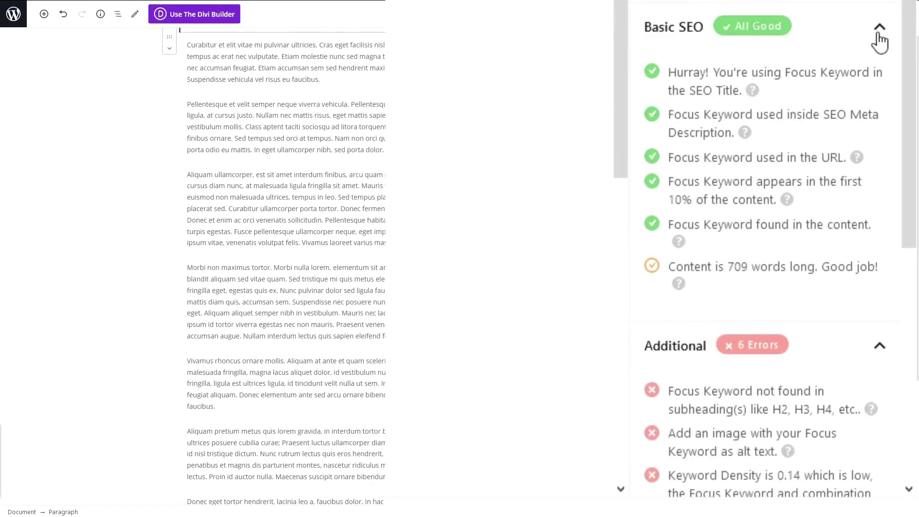
# Step: Collapse Basic SEO and review the missing-subheading keyword warning
pyautogui.click(880, 29)
pyautogui.moveTo(669, 123)
pyautogui.mouseDown()
pyautogui.moveTo(813, 138)
pyautogui.moveTo(682, 112)
pyautogui.moveTo(668, 119)
pyautogui.mouseUp()
pyautogui.click(838, 138)
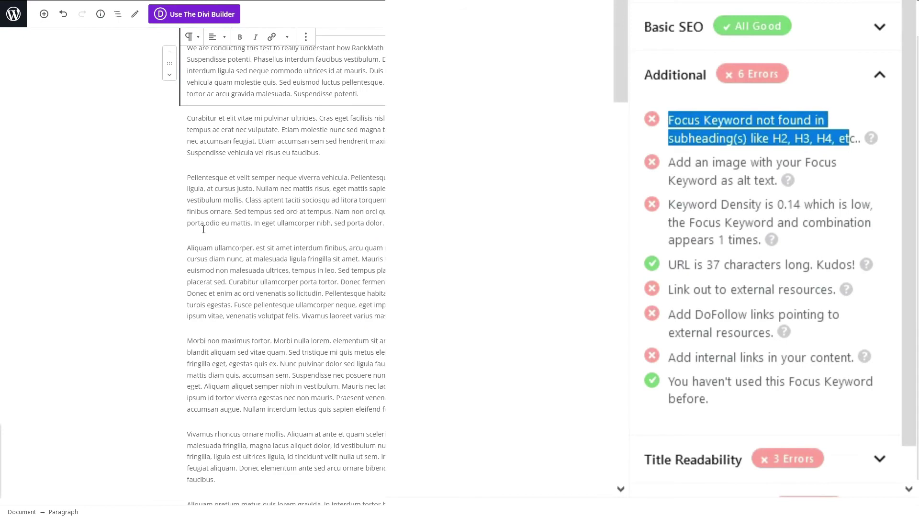
pyautogui.click(172, 201)
pyautogui.click(196, 191)
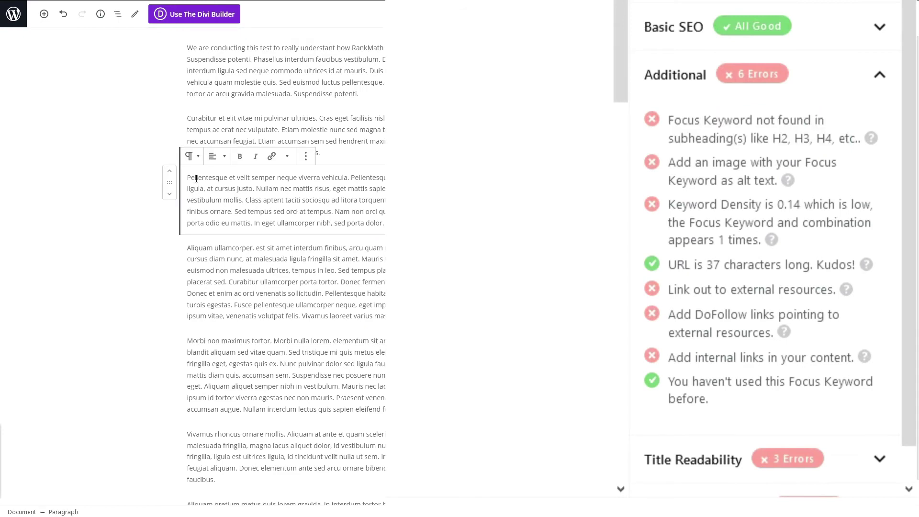
pyautogui.click(185, 183)
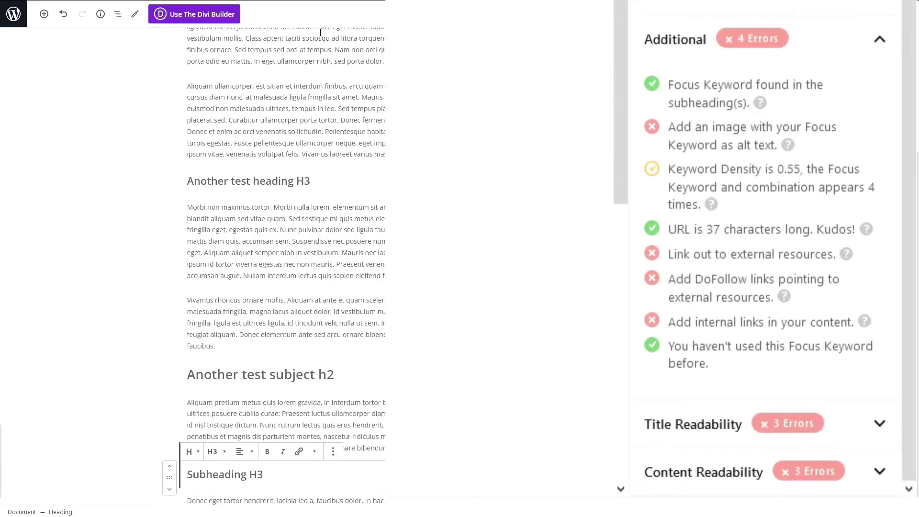
# Step: Add 'test' subheadings and the logo image, then confirm the subheading check passes and note the alt-text warning
pyautogui.scroll(3, 274, 287)
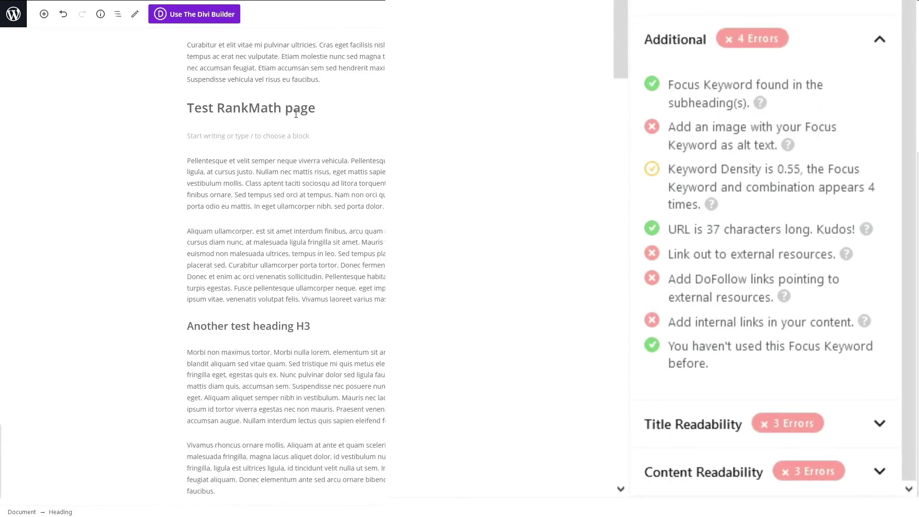
pyautogui.click(274, 326)
pyautogui.scroll(-9, 274, 325)
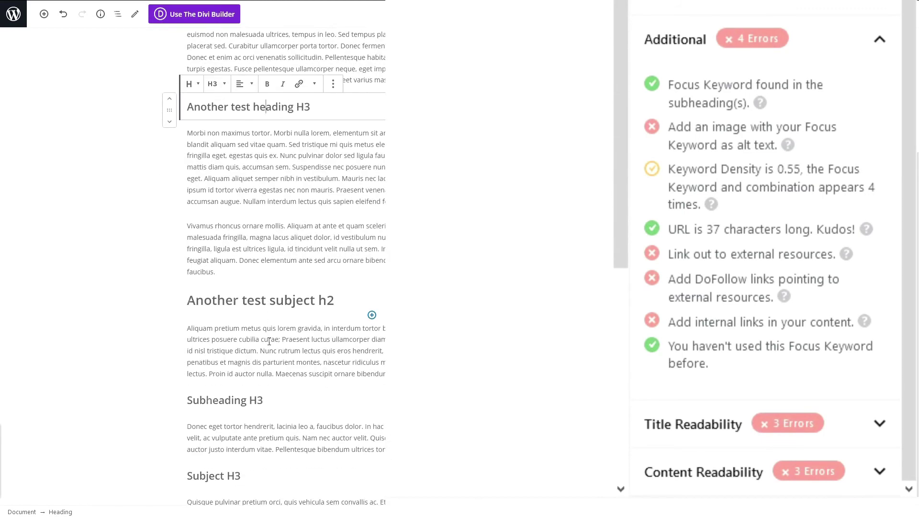
pyautogui.scroll(5, 304, 258)
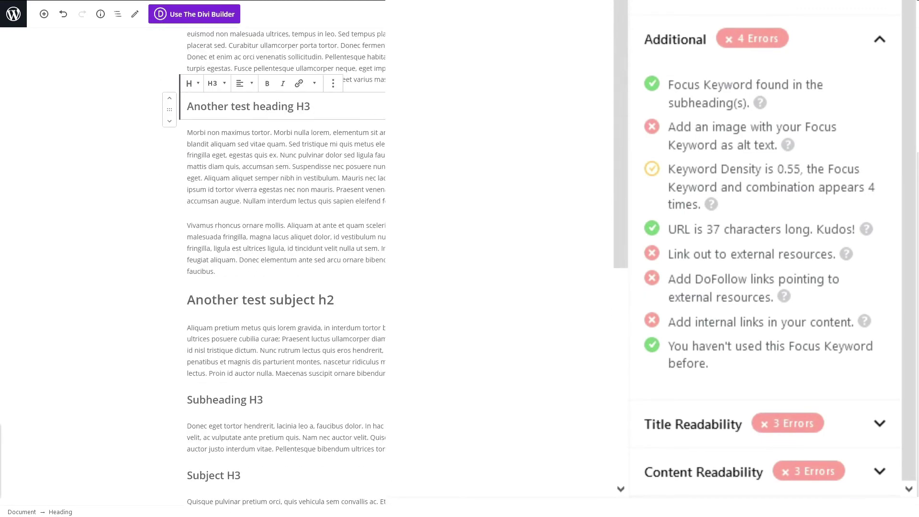
pyautogui.scroll(-3, 293, 198)
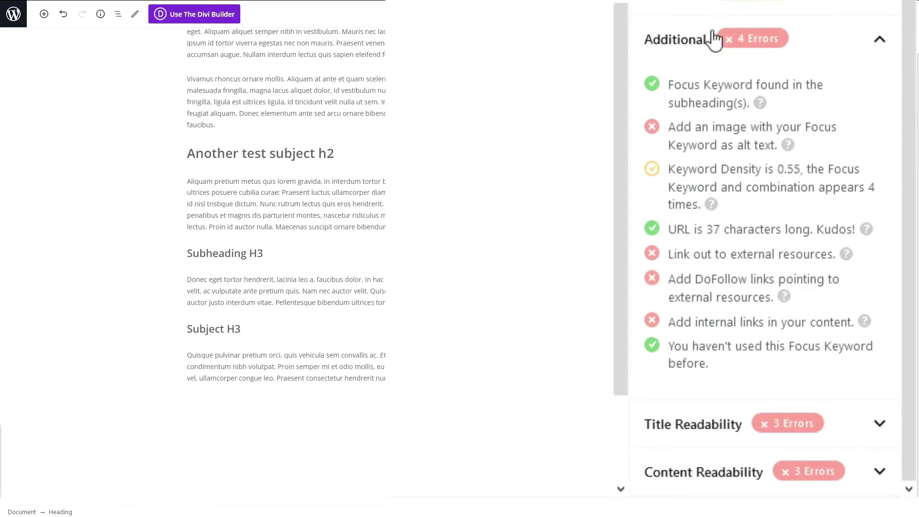
pyautogui.moveTo(695, 94); pyautogui.dragTo(754, 120)
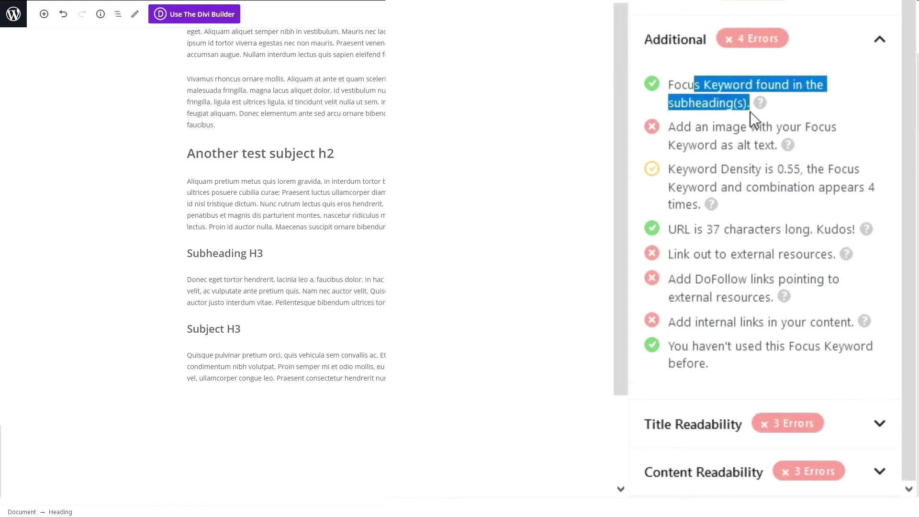
pyautogui.click(726, 115)
pyautogui.moveTo(670, 127); pyautogui.dragTo(785, 144)
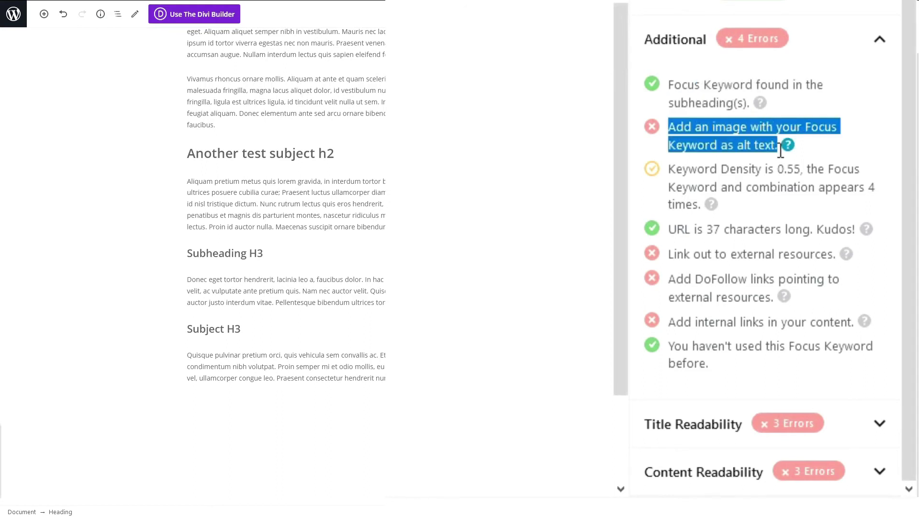
pyautogui.click(737, 150)
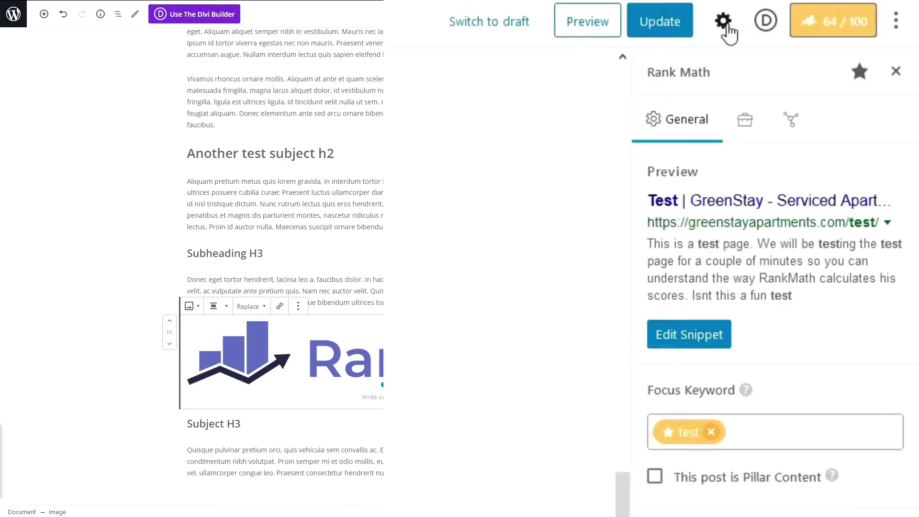
# Step: Give the logo image alt text 'Test Rank Math Logo' and update the page
pyautogui.click(724, 23)
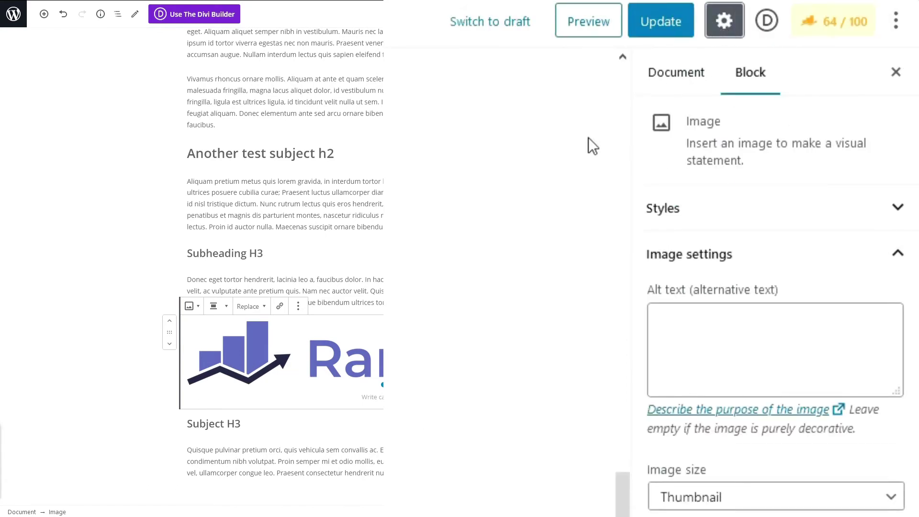
pyautogui.click(718, 347)
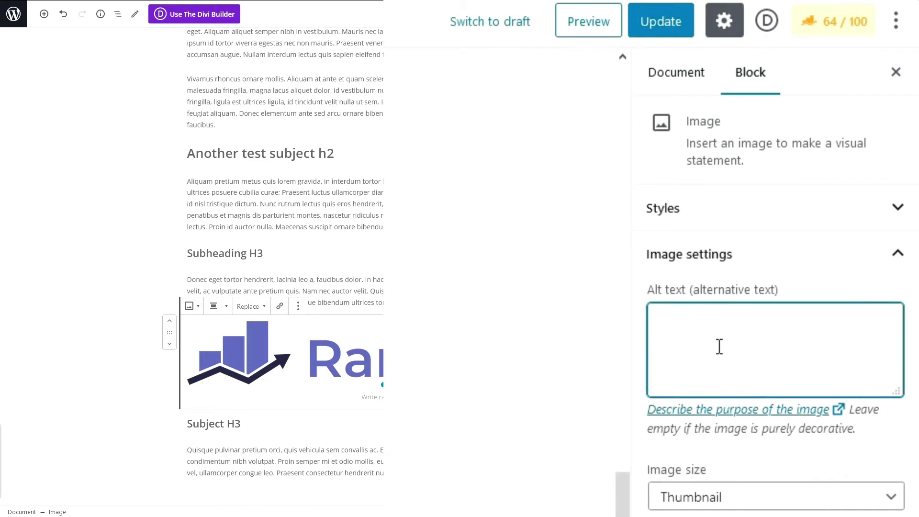
pyautogui.write('Test Rank Math Logo')
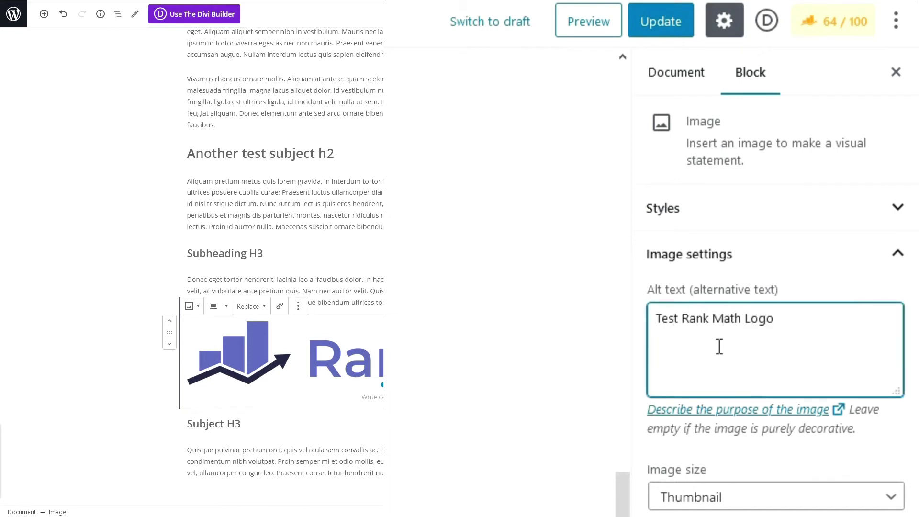
pyautogui.hotkey('ctrl', 's')
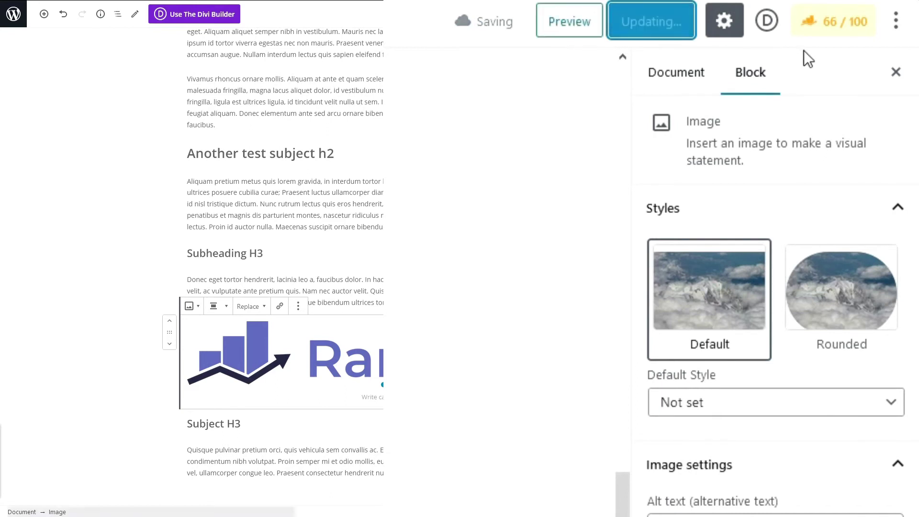
# Step: Reopen Rank Math's Additional checks to confirm the image alt keyword check passes
pyautogui.click(840, 35)
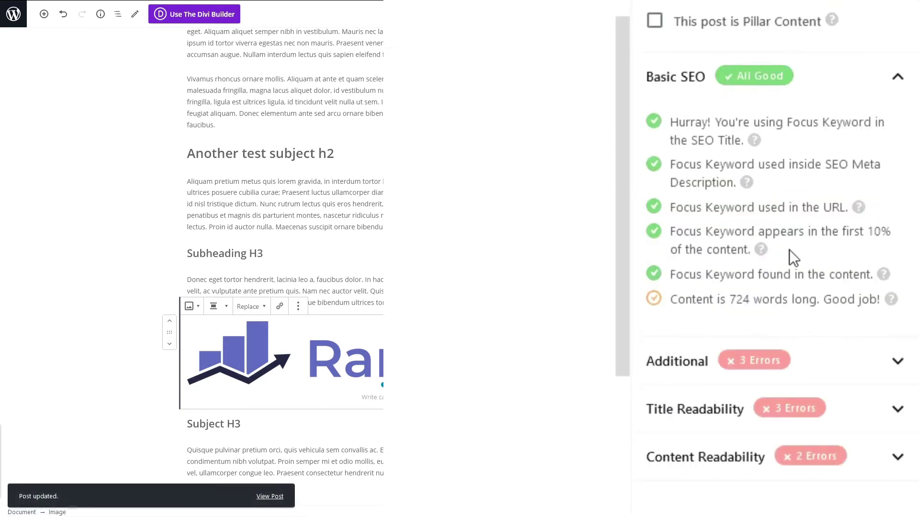
pyautogui.click(794, 361)
pyautogui.moveTo(768, 232); pyautogui.dragTo(670, 211)
pyautogui.click(675, 212)
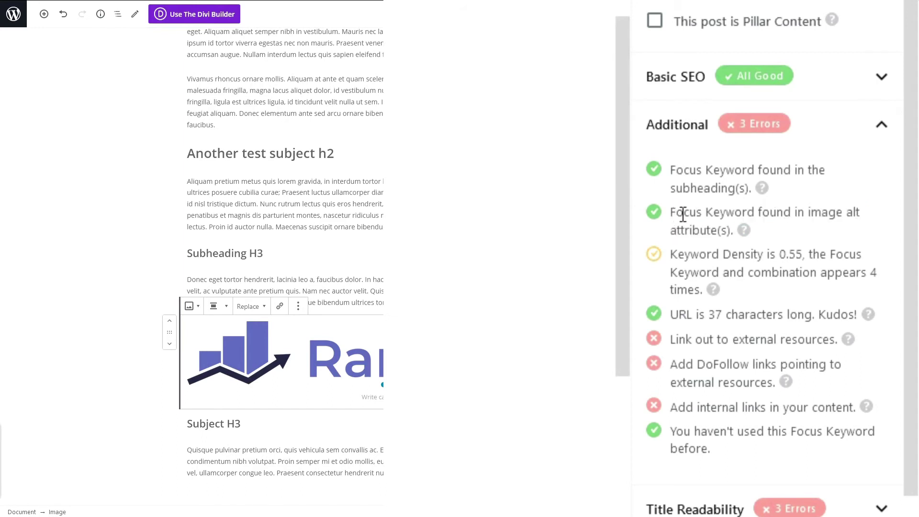
# Step: Insert 'test' into the Quisque, Donec and Aliquam paragraphs, fixing the spacing
pyautogui.scroll(-1, 683, 214)
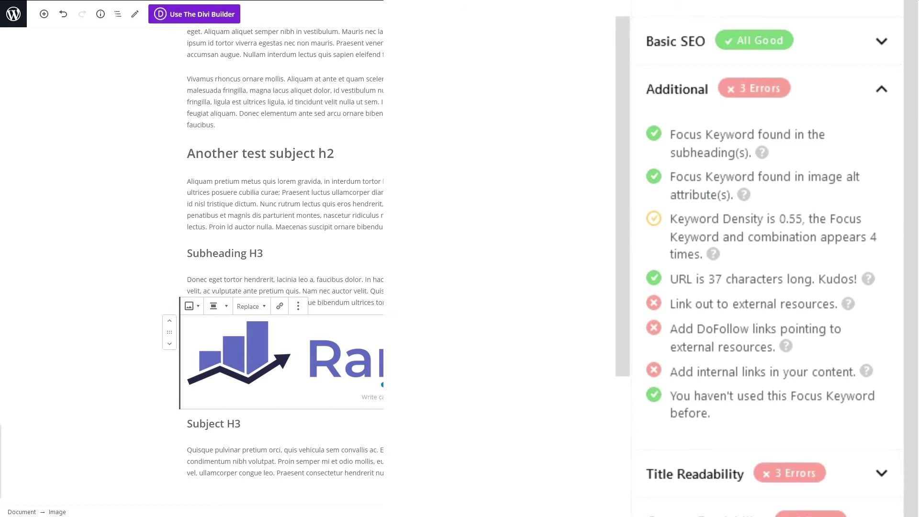
pyautogui.scroll(4, 285, 259)
pyautogui.scroll(-7, 284, 259)
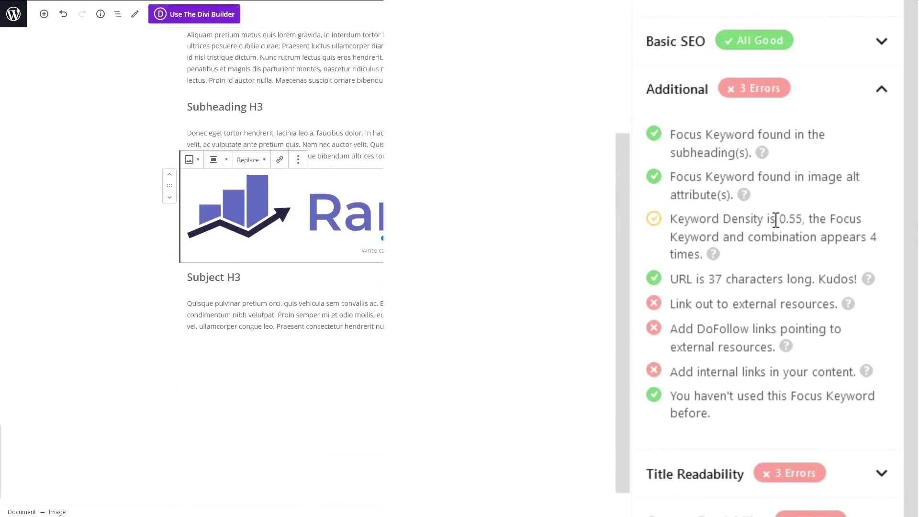
pyautogui.click(255, 309)
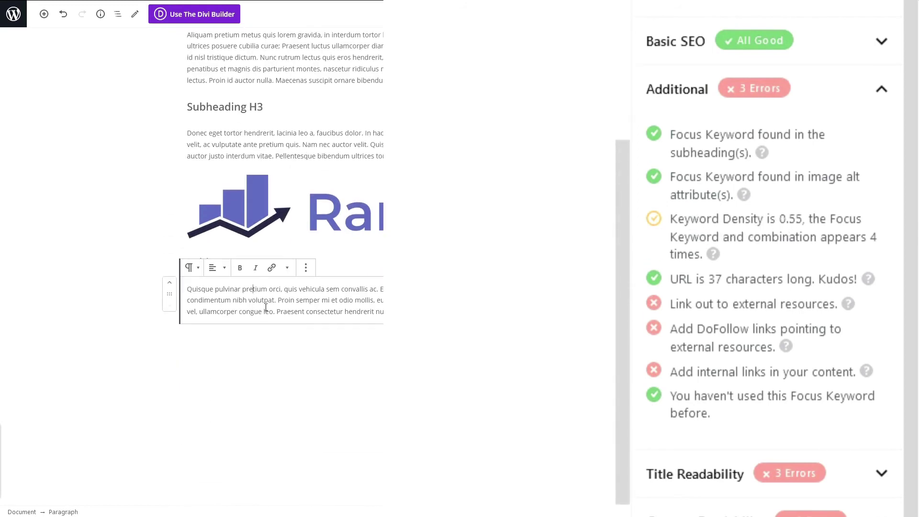
pyautogui.write('test')
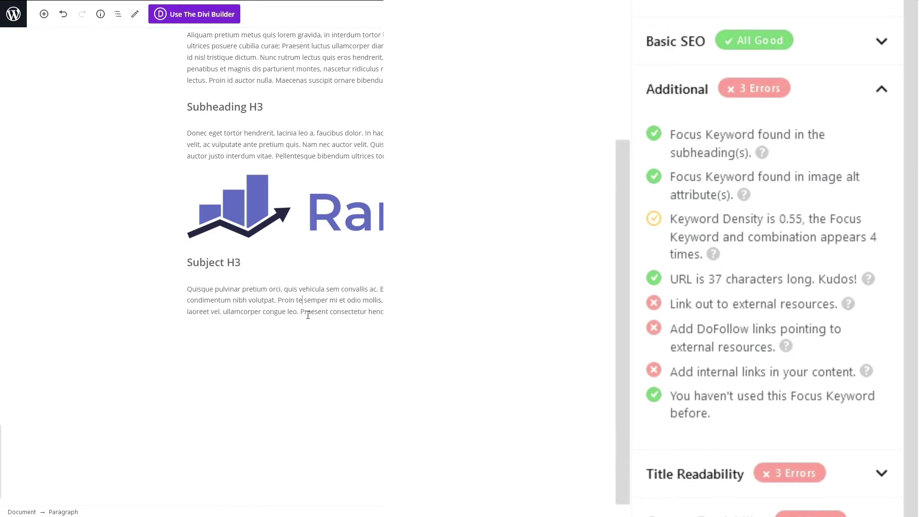
pyautogui.click(374, 151)
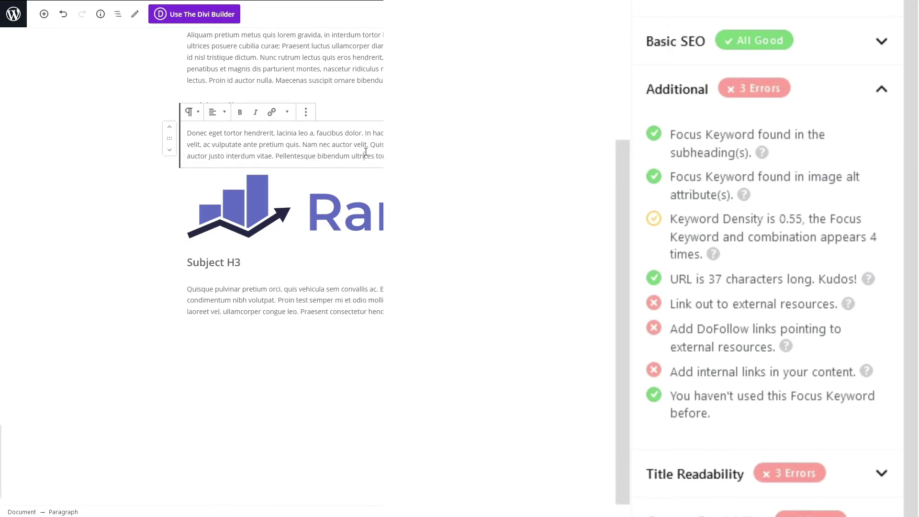
pyautogui.write('test')
pyautogui.click(364, 156)
pyautogui.scroll(2, 337, 116)
pyautogui.click(337, 116)
pyautogui.write('test')
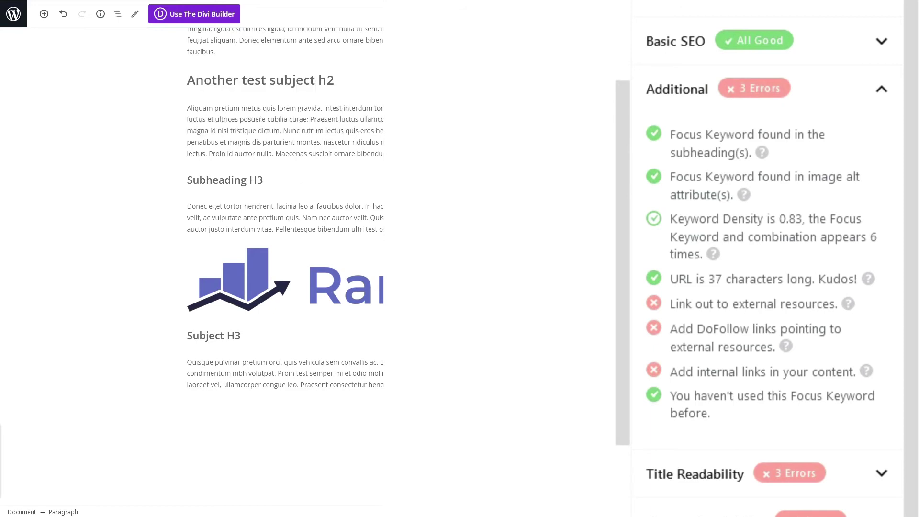
pyautogui.click(323, 111)
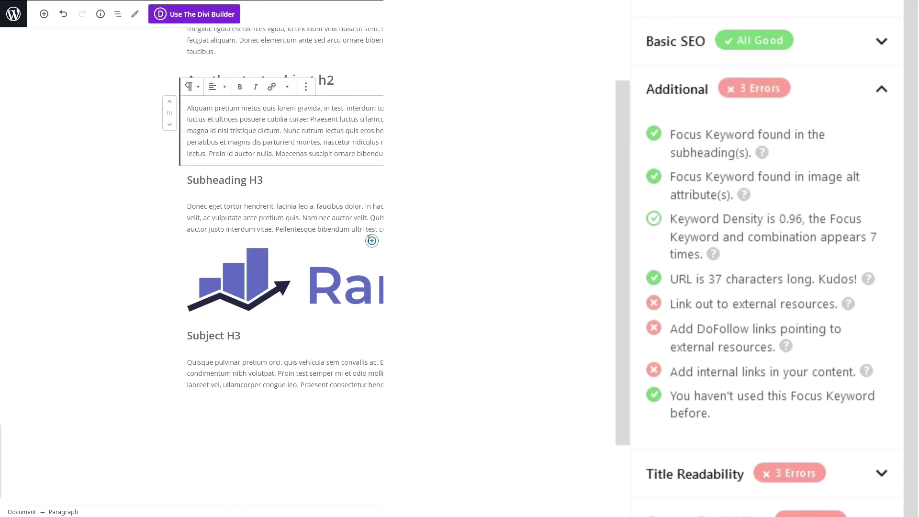
# Step: Add 'test' to the Vivamus paragraph and after 'faucibus' at its end
pyautogui.click(362, 217)
pyautogui.scroll(2, 368, 279)
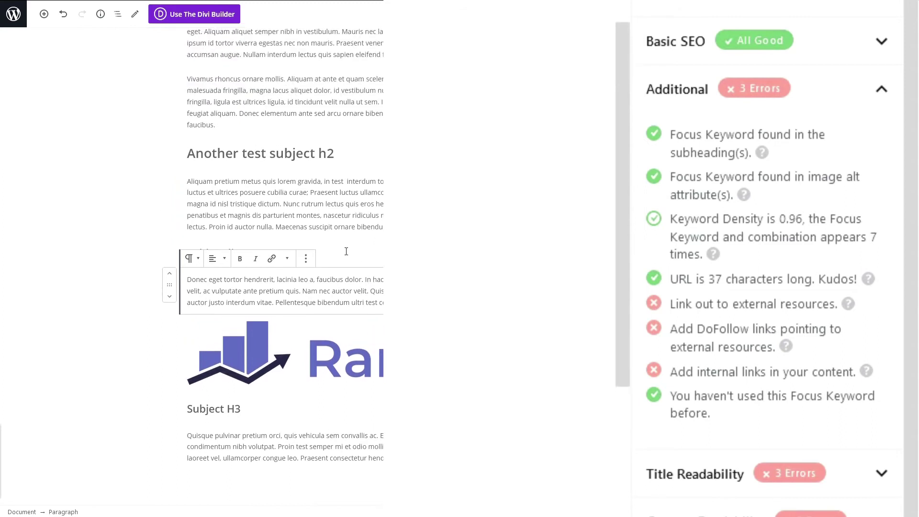
pyautogui.click(365, 100)
pyautogui.write('test')
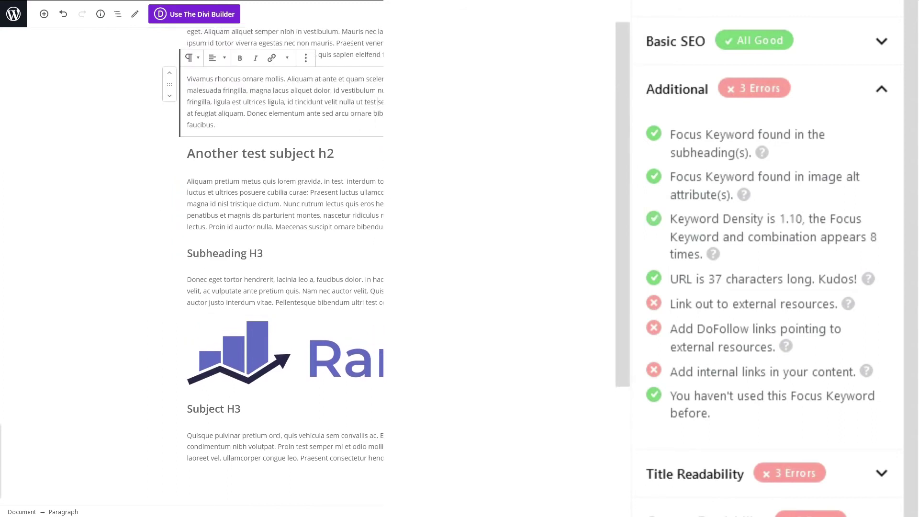
pyautogui.click(216, 125)
pyautogui.press('BackSpace')
pyautogui.write('test')
pyautogui.click(229, 115)
pyautogui.write('.')
# Step: Check the 1.23 keyword density and the remaining external-links check
pyautogui.moveTo(780, 219); pyautogui.dragTo(805, 224)
pyautogui.click(792, 251)
pyautogui.scroll(10, 728, 234)
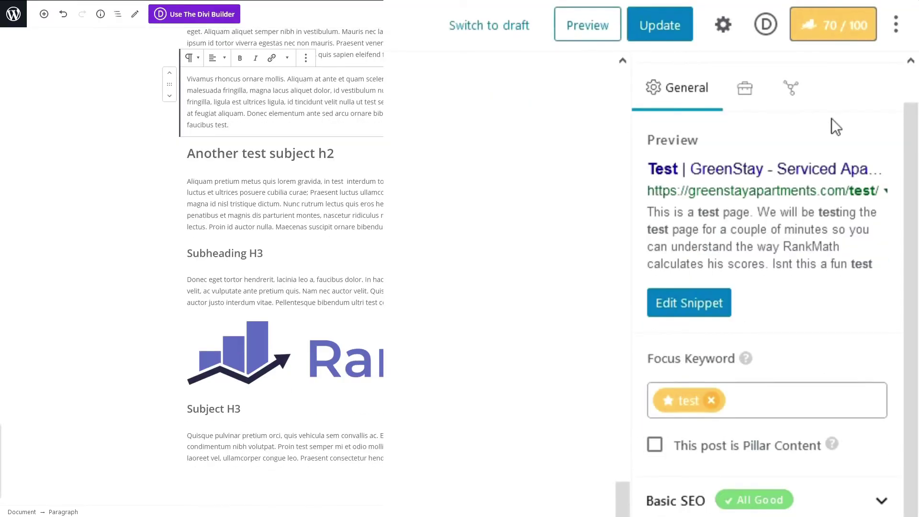
pyautogui.scroll(-10, 702, 314)
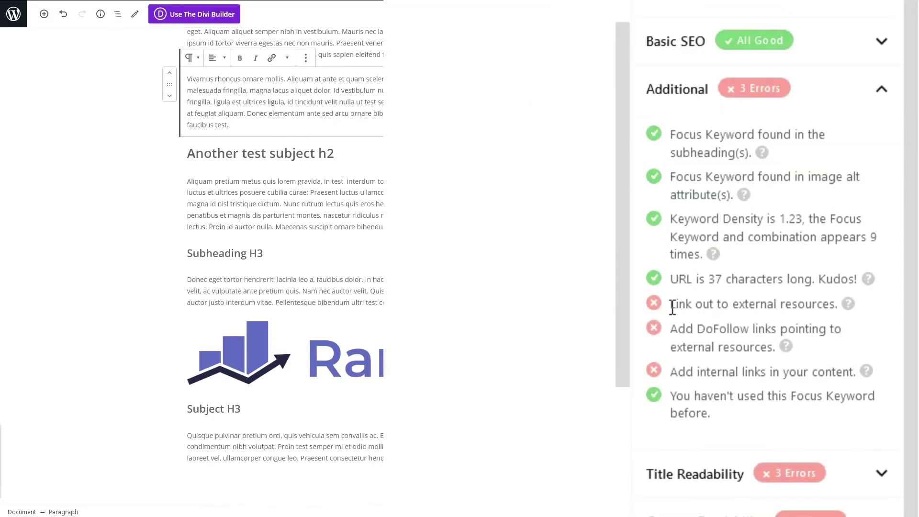
pyautogui.moveTo(670, 308); pyautogui.dragTo(814, 313)
pyautogui.click(813, 314)
# Step: Link the word 'test' in the Aliquam paragraph to the site's contact page
pyautogui.moveTo(694, 374); pyautogui.dragTo(792, 372)
pyautogui.doubleClick(792, 373)
pyautogui.click(763, 377)
pyautogui.click(314, 196)
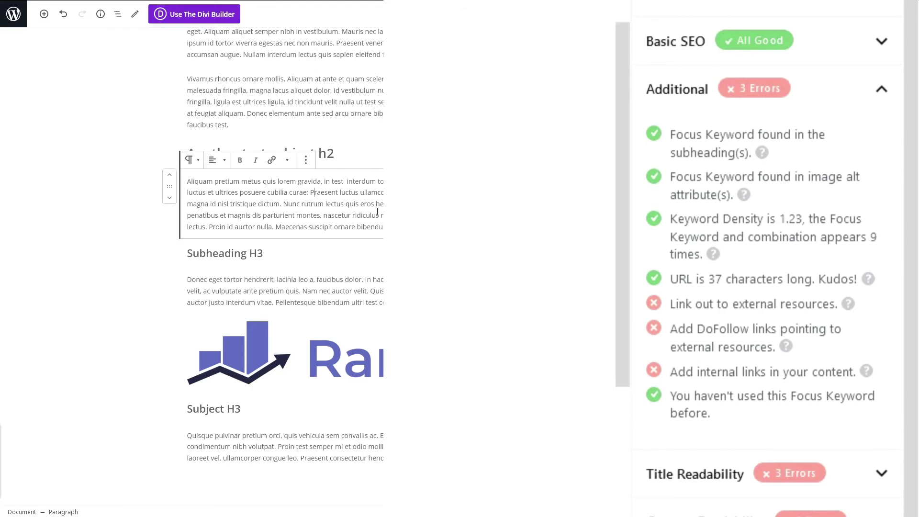
pyautogui.moveTo(343, 181); pyautogui.dragTo(332, 181)
pyautogui.click(271, 160)
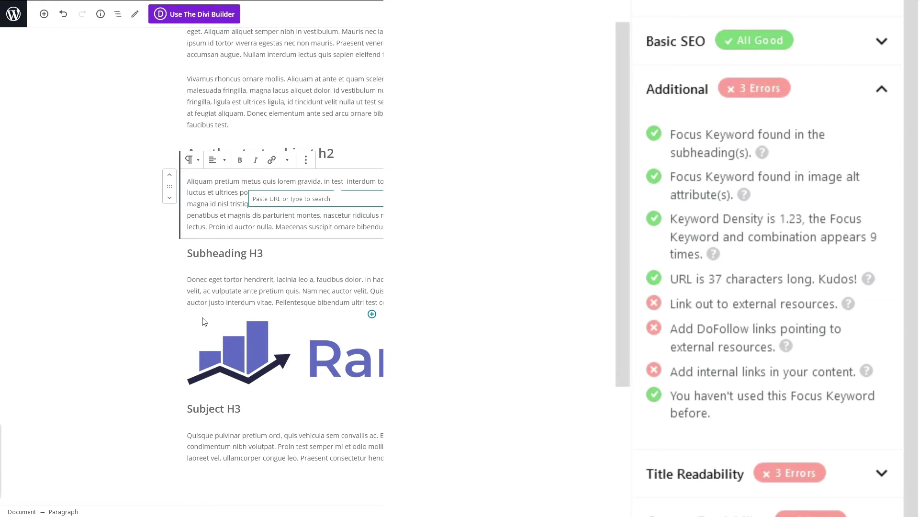
pyautogui.write('contact')
pyautogui.click(317, 213)
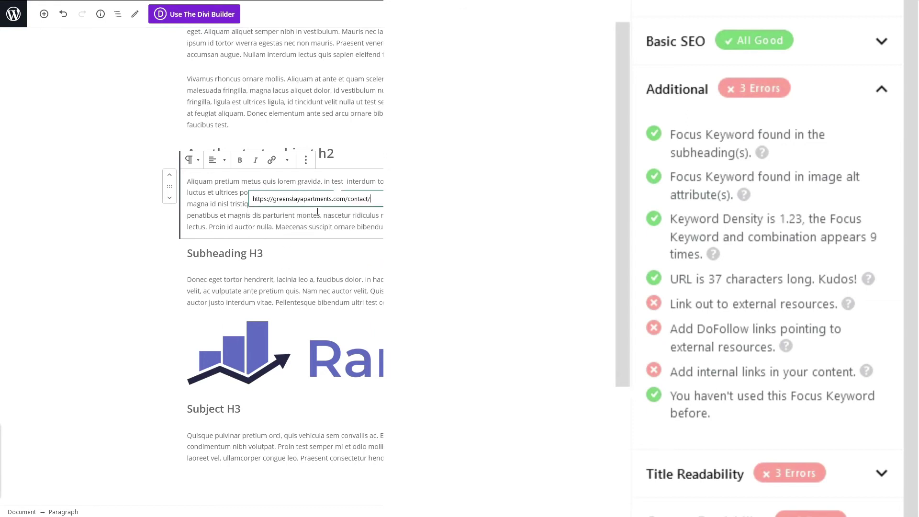
pyautogui.press('Return')
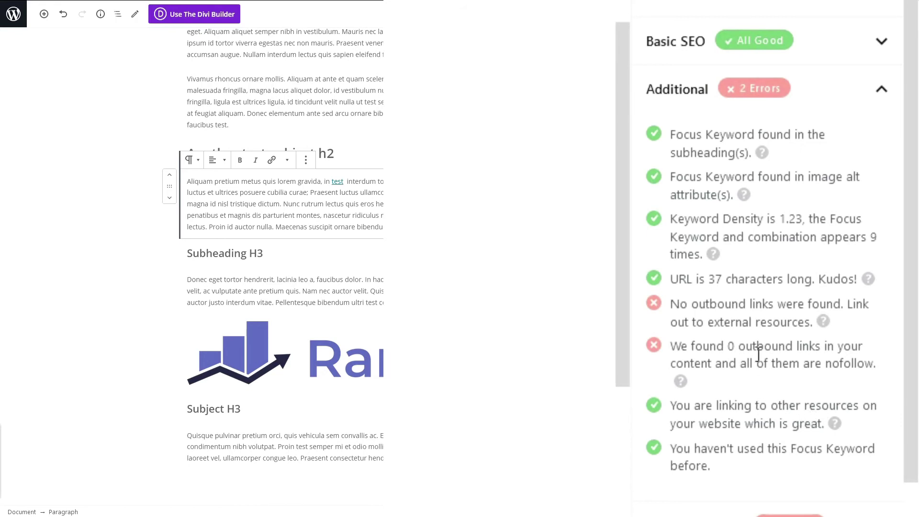
pyautogui.click(289, 291)
pyautogui.moveTo(258, 290)
pyautogui.mouseDown()
pyautogui.moveTo(297, 291)
pyautogui.moveTo(302, 302)
pyautogui.moveTo(258, 291)
pyautogui.mouseUp()
pyautogui.click(299, 292)
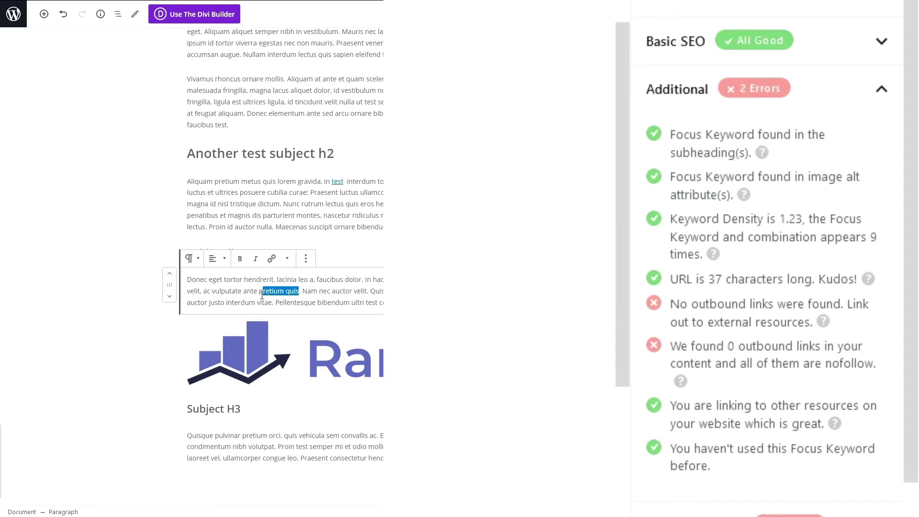
pyautogui.click(271, 259)
pyautogui.write('h')
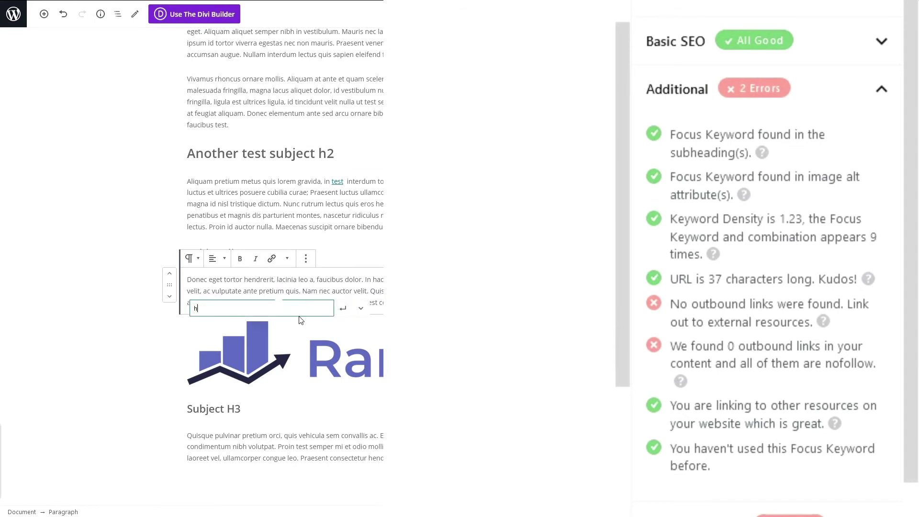
pyautogui.write('ttps://rankmath.com')
pyautogui.press('Return')
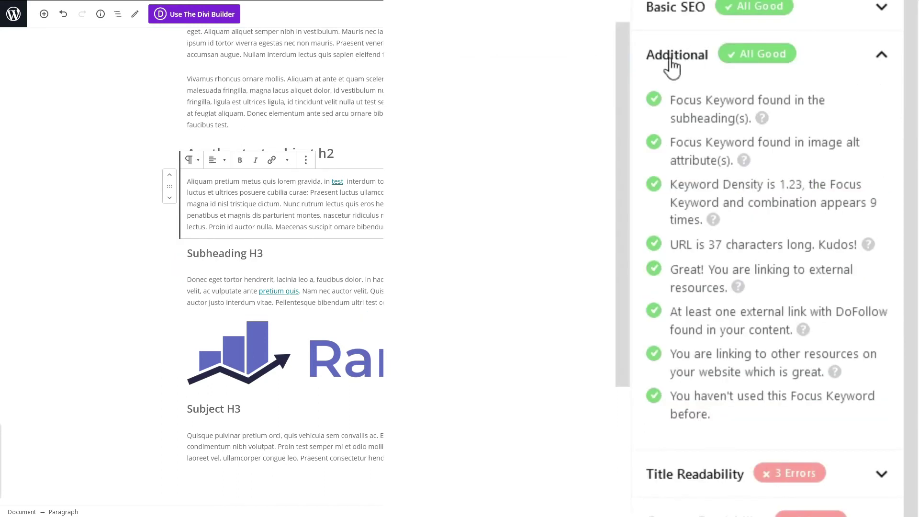
# Step: Collapse the Additional checks, expand Title Readability, and undo the last edit
pyautogui.click(890, 60)
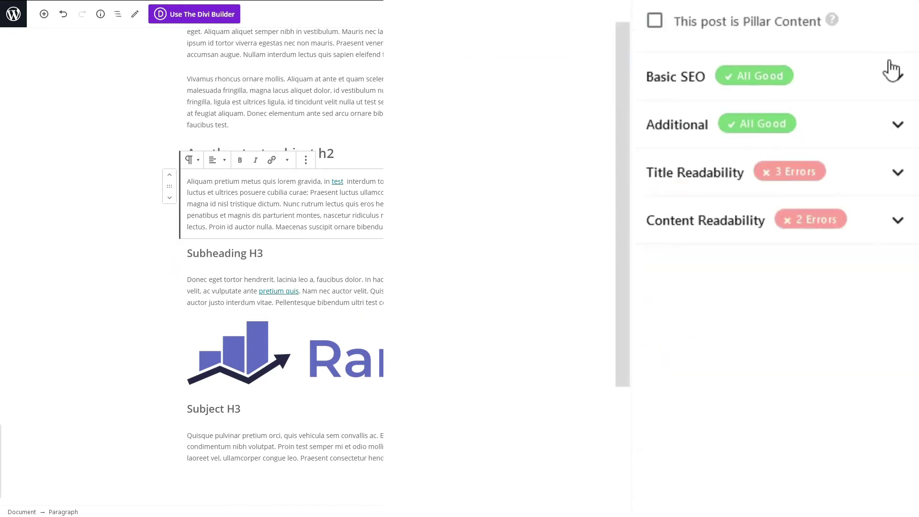
pyautogui.click(711, 176)
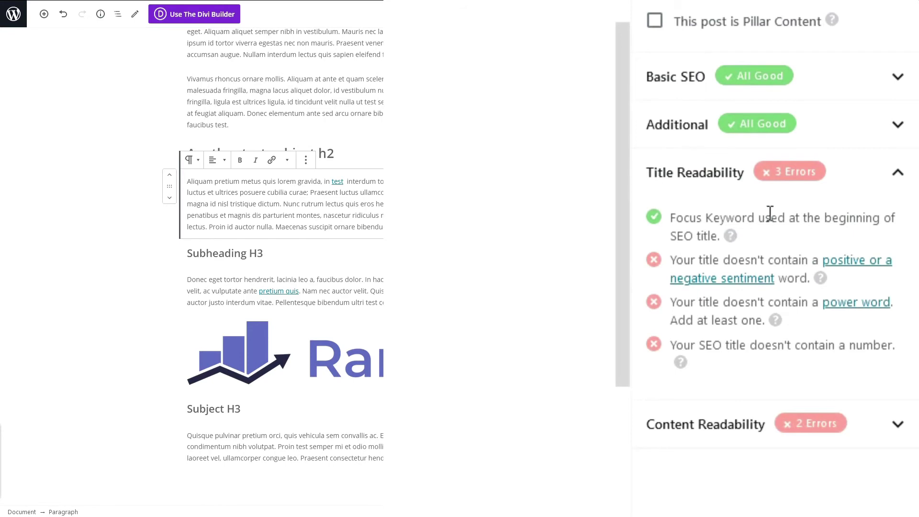
pyautogui.scroll(5, 285, 239)
pyautogui.hotkey('ctrl', 'z')
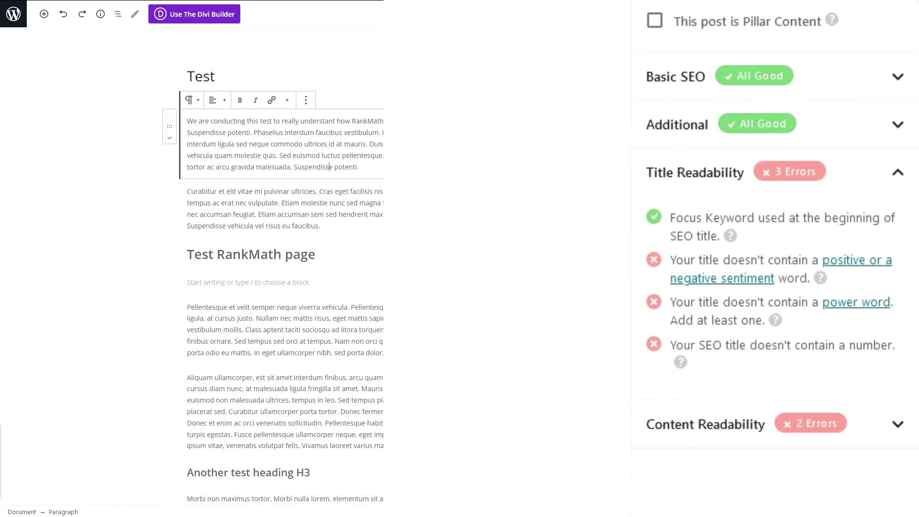
pyautogui.click(372, 67)
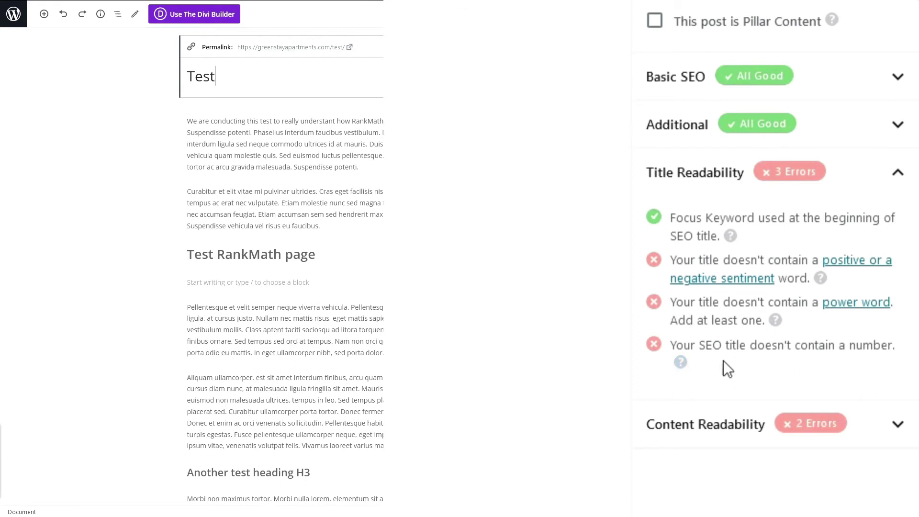
pyautogui.moveTo(723, 361); pyautogui.dragTo(671, 258)
pyautogui.click(704, 264)
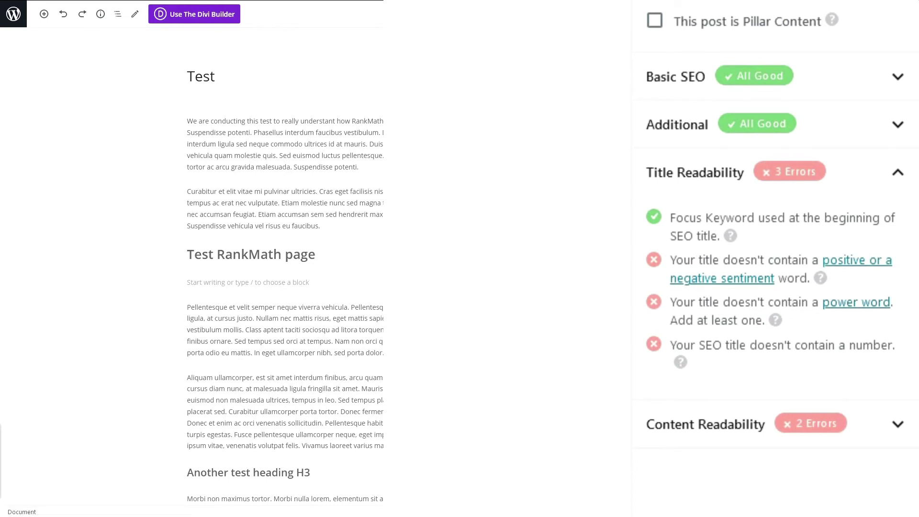
# Step: Replace the title 'Test' with the pasted headline and insert 'really' before 'help'
pyautogui.click(244, 76)
pyautogui.moveTo(244, 76); pyautogui.dragTo(200, 95)
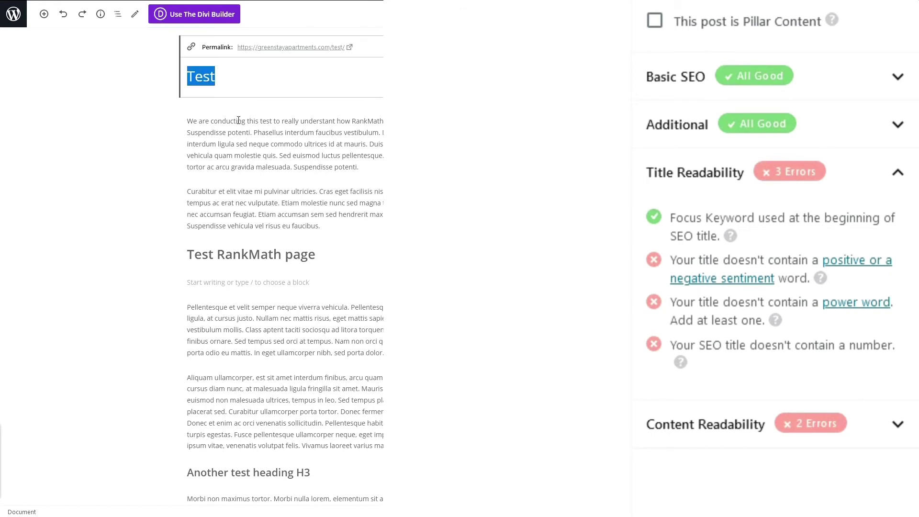
pyautogui.write('Test with 5 free tips that will help you out')
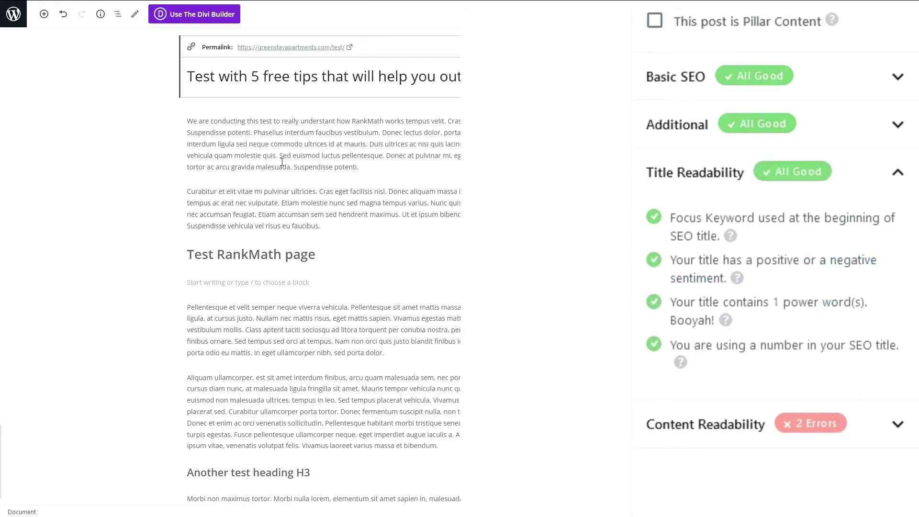
pyautogui.click(379, 84)
pyautogui.write('really')
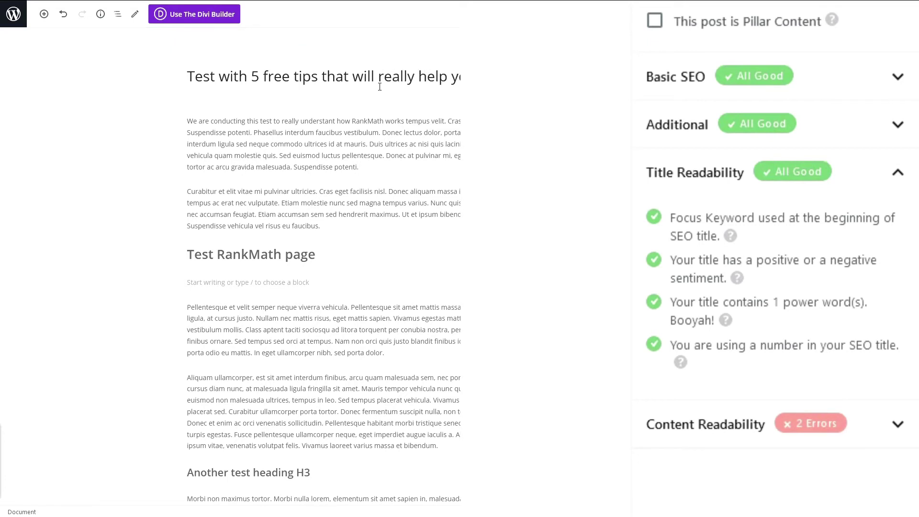
pyautogui.click(373, 125)
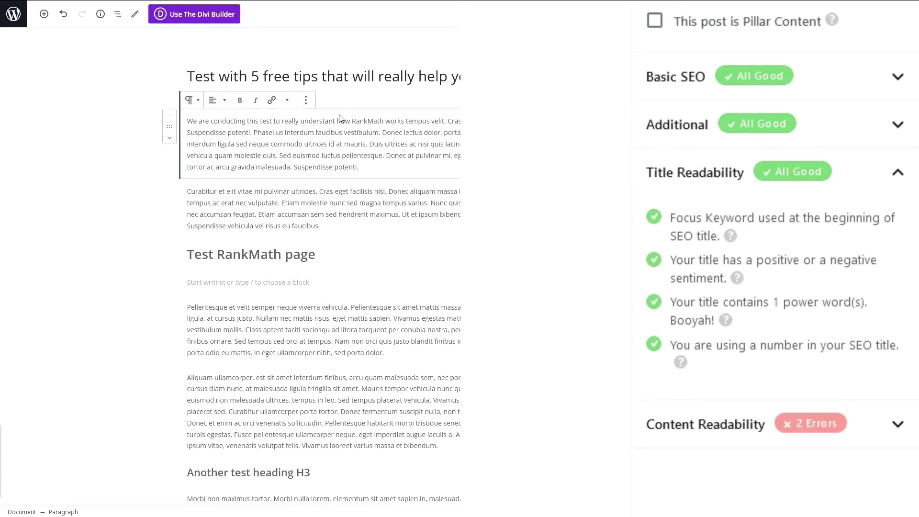
# Step: Highlight the number 5, 'free' and 'help' in the new title to point them out
pyautogui.doubleClick(257, 76)
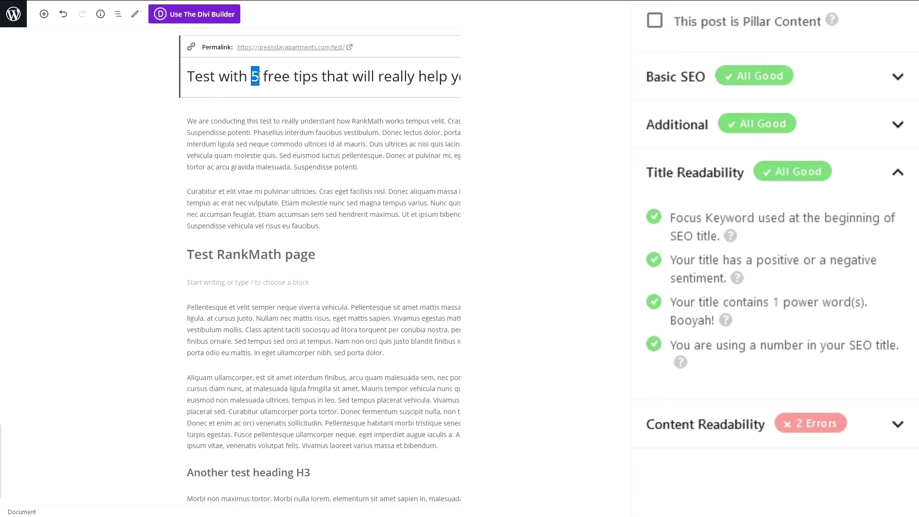
pyautogui.click(275, 82)
pyautogui.moveTo(289, 80); pyautogui.dragTo(263, 78)
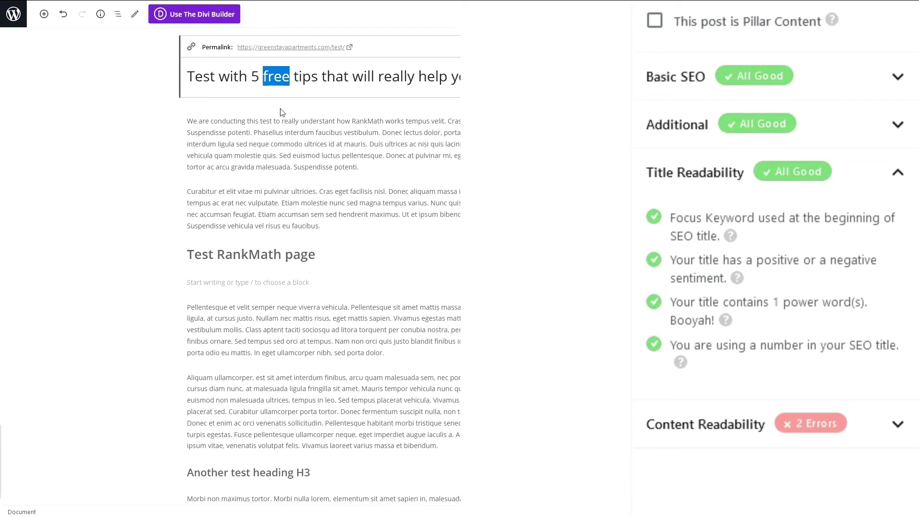
pyautogui.moveTo(418, 77); pyautogui.dragTo(460, 77)
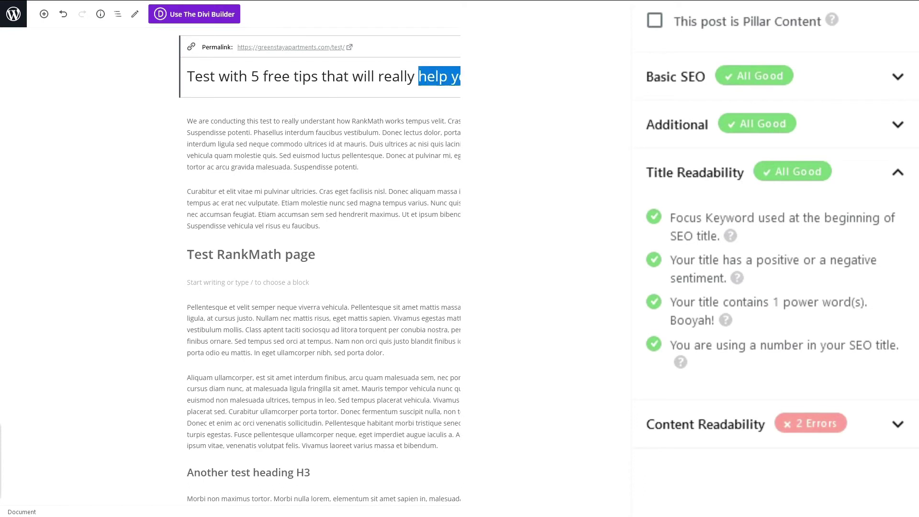
pyautogui.click(410, 144)
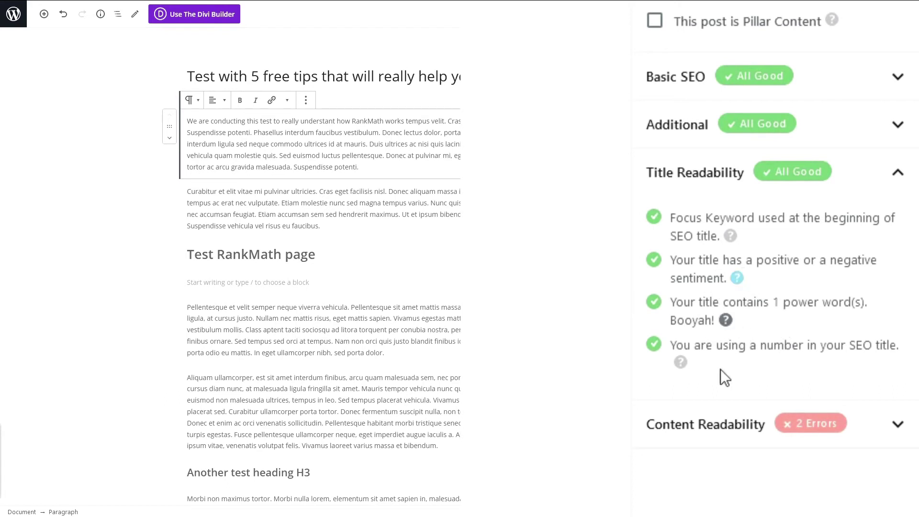
pyautogui.click(898, 426)
pyautogui.click(883, 174)
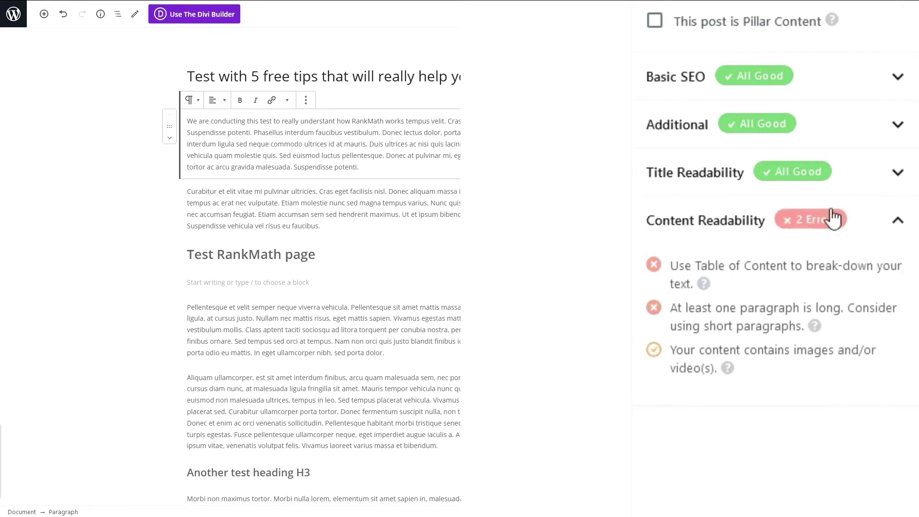
pyautogui.scroll(-8, 369, 281)
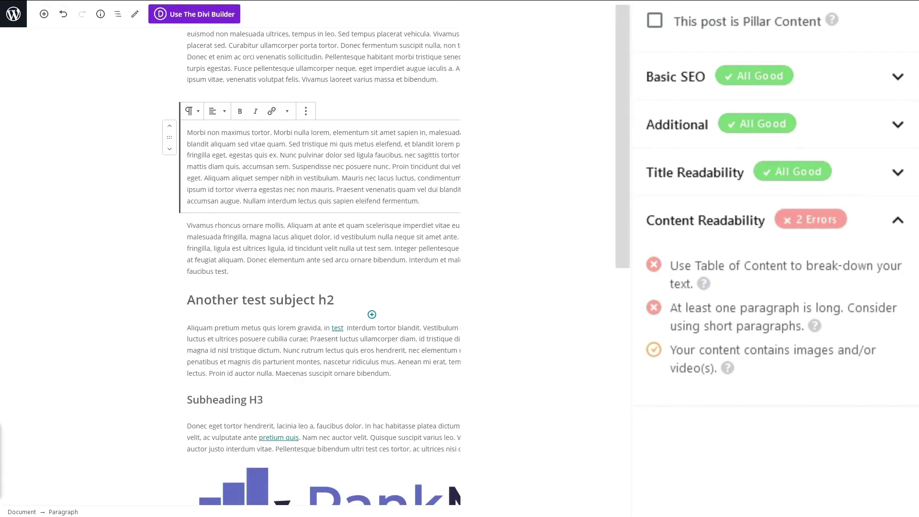
pyautogui.click(393, 167)
pyautogui.press('Return')
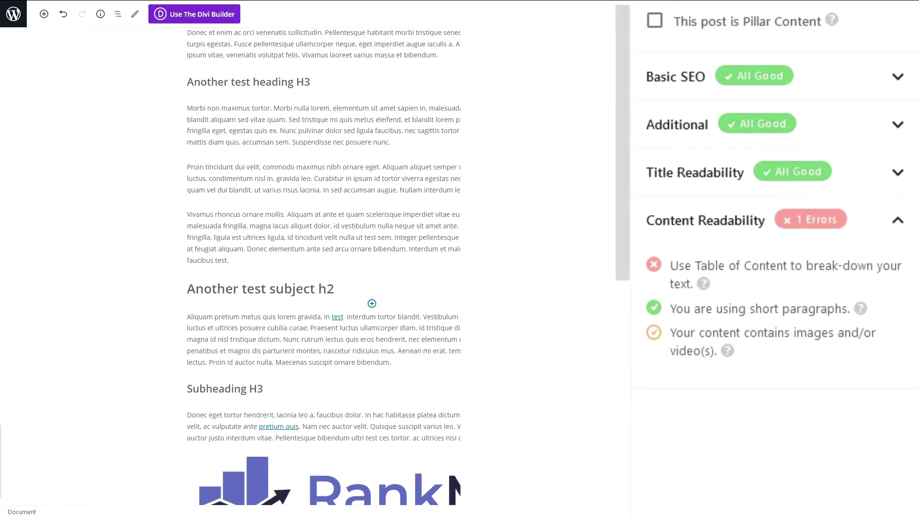
pyautogui.scroll(5, 324, 266)
pyautogui.scroll(-7, 324, 266)
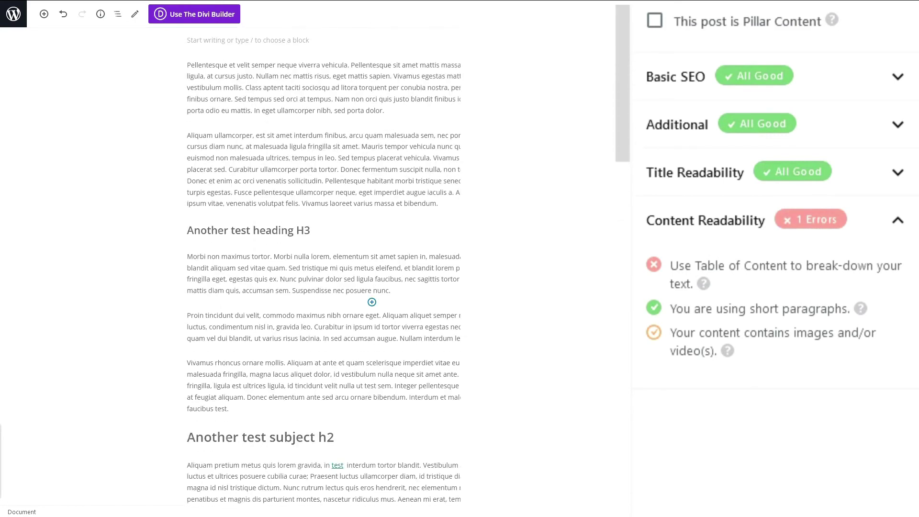
pyautogui.scroll(8, 324, 266)
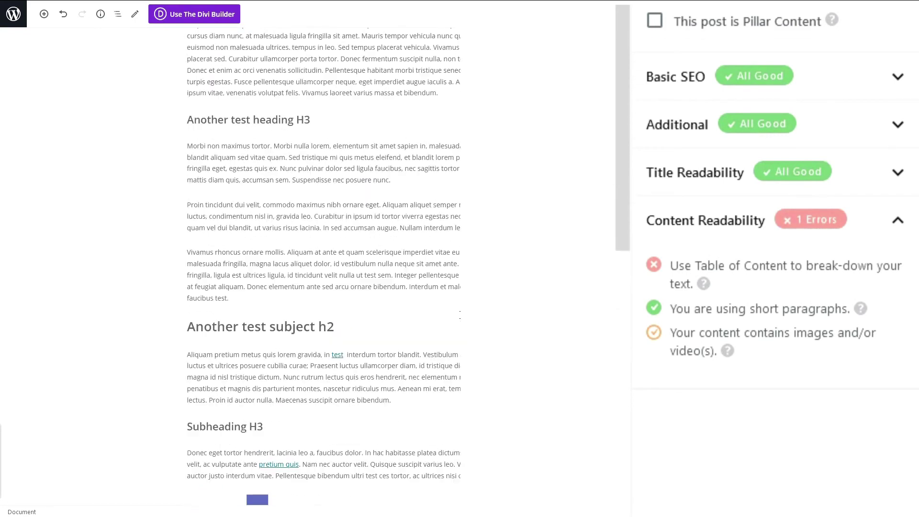
pyautogui.scroll(3, 323, 266)
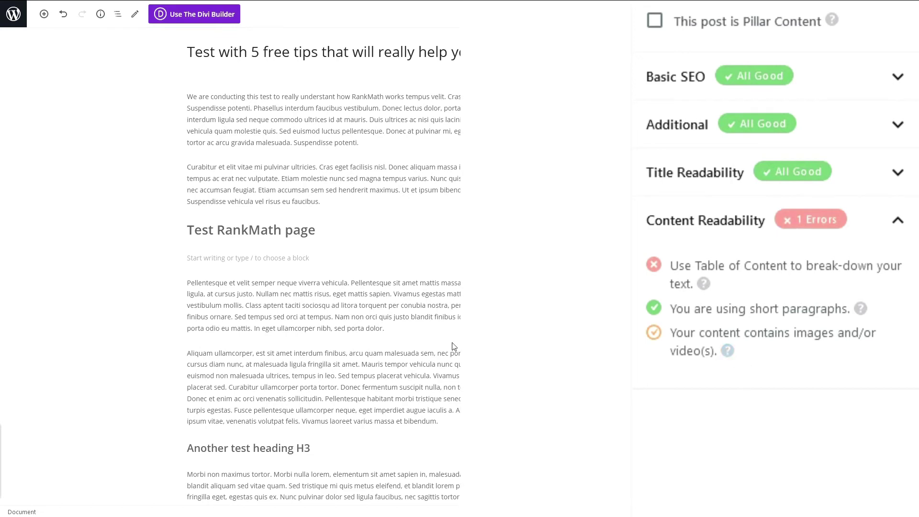
pyautogui.scroll(-8, 453, 346)
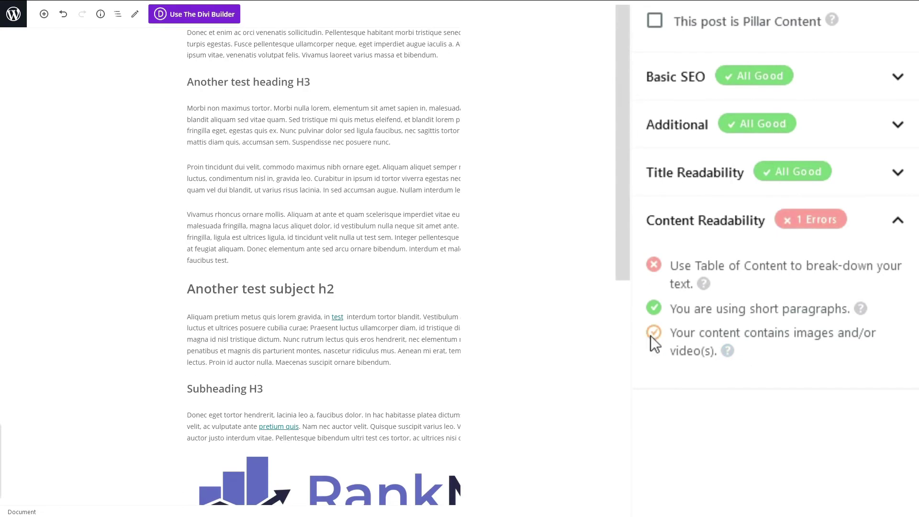
pyautogui.scroll(-7, 372, 249)
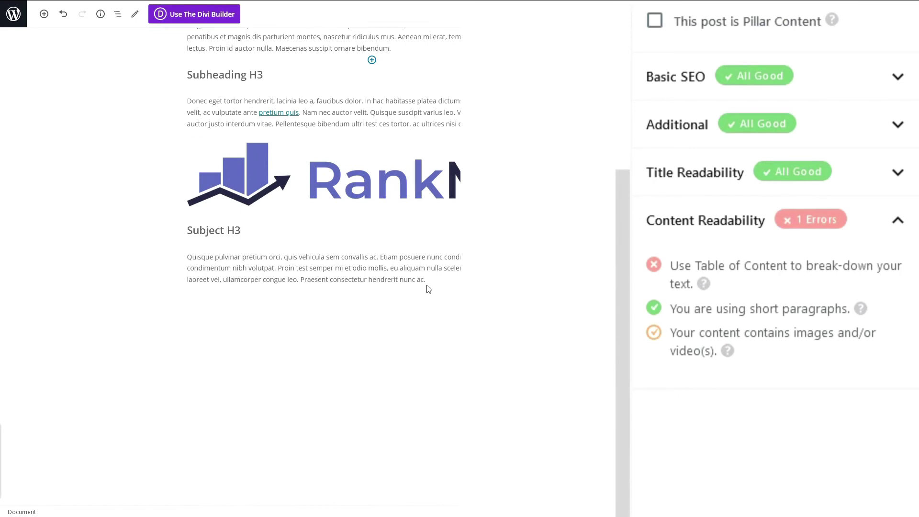
pyautogui.scroll(11, 427, 288)
pyautogui.click(414, 169)
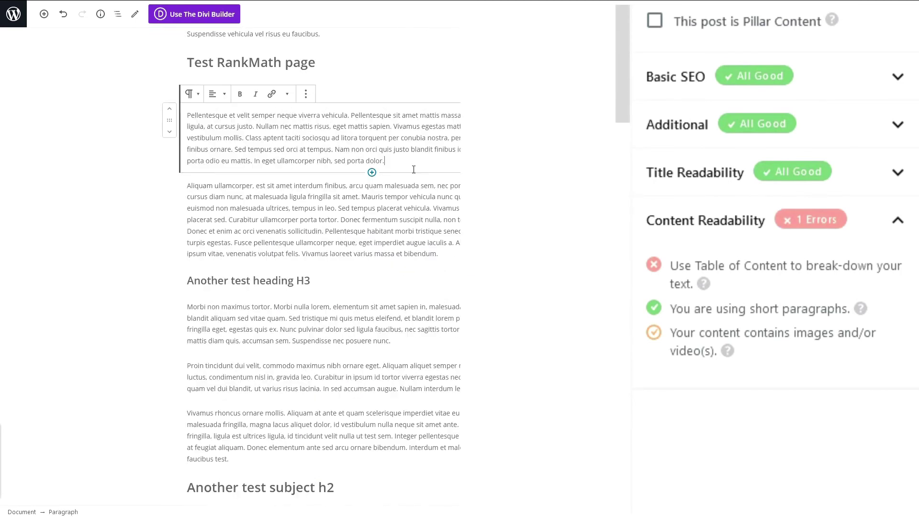
pyautogui.click(372, 172)
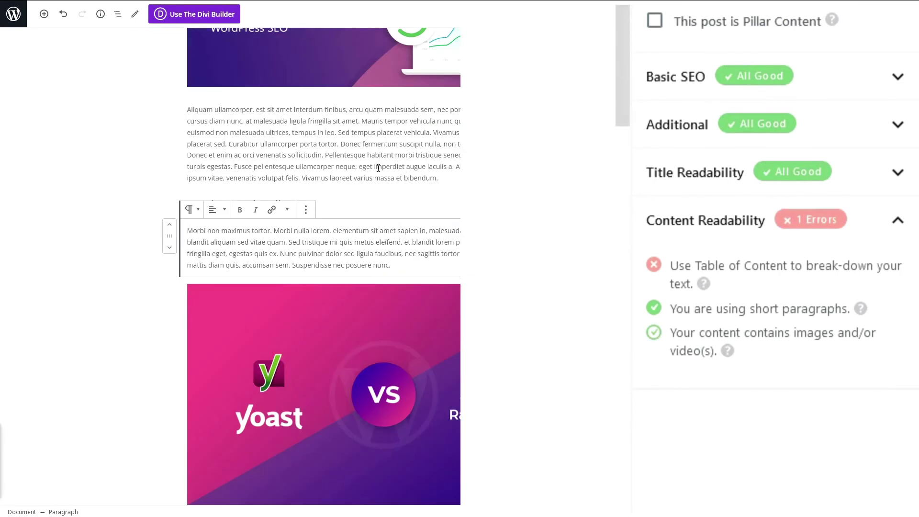
pyautogui.scroll(1, 378, 168)
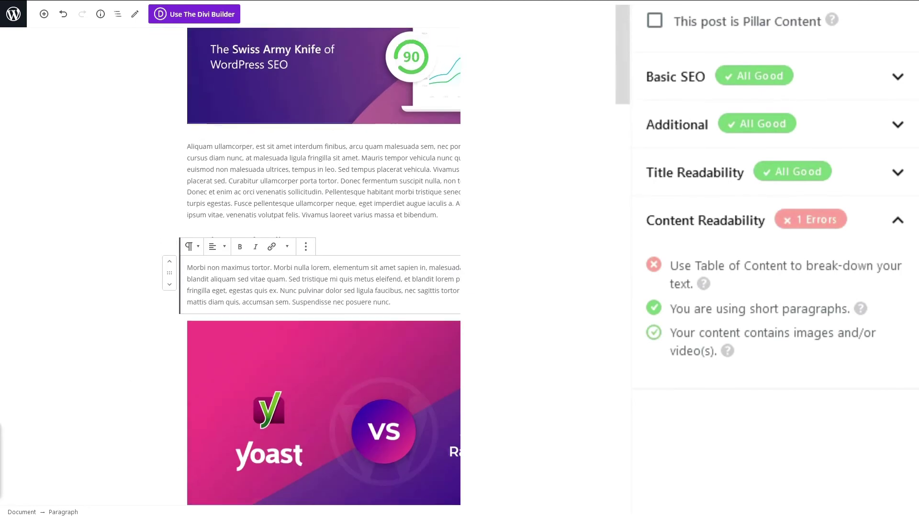
pyautogui.scroll(-4, 378, 168)
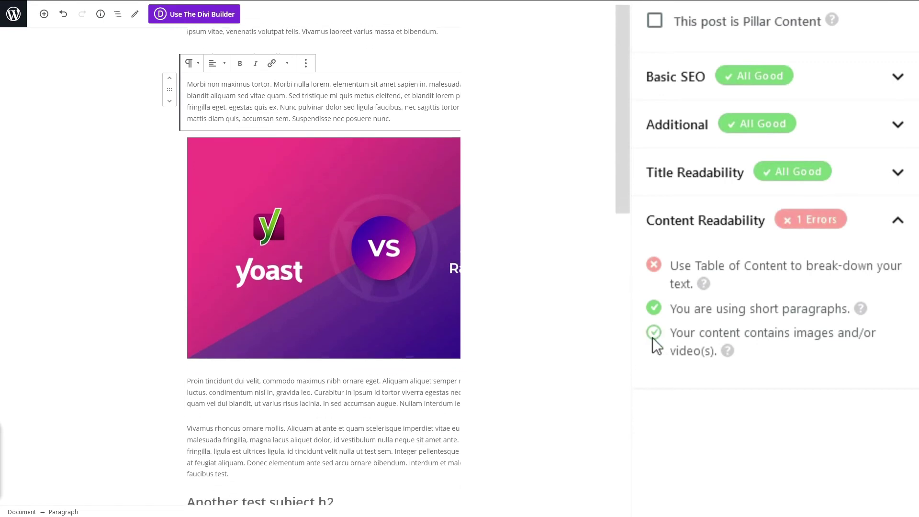
pyautogui.scroll(-9, 371, 250)
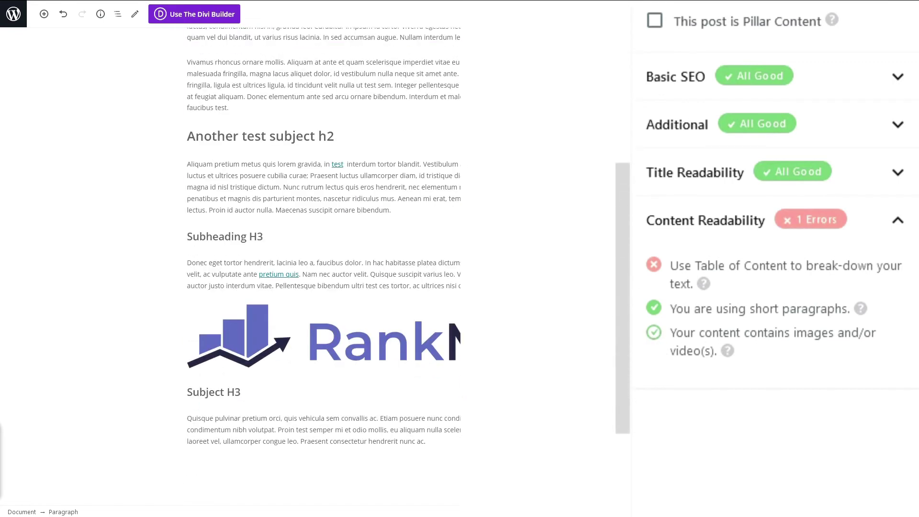
pyautogui.scroll(-2, 323, 215)
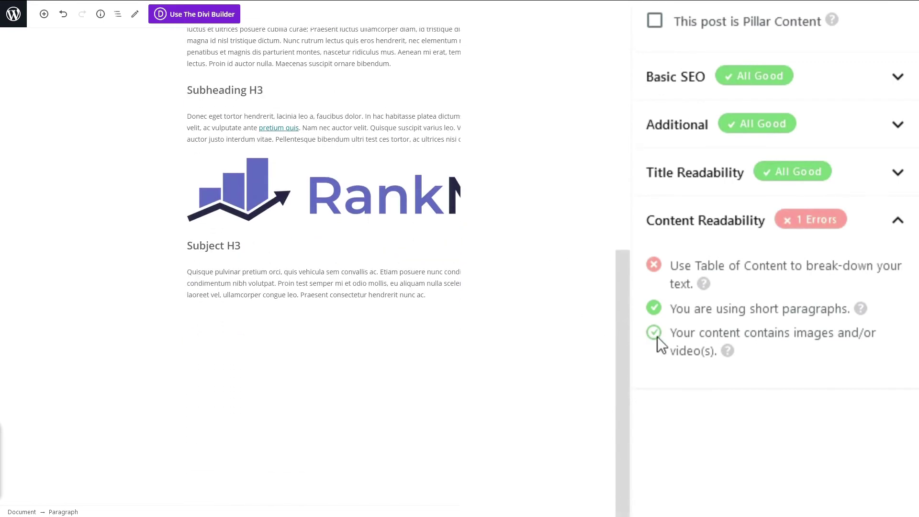
pyautogui.scroll(1, 312, 232)
pyautogui.scroll(12, 323, 263)
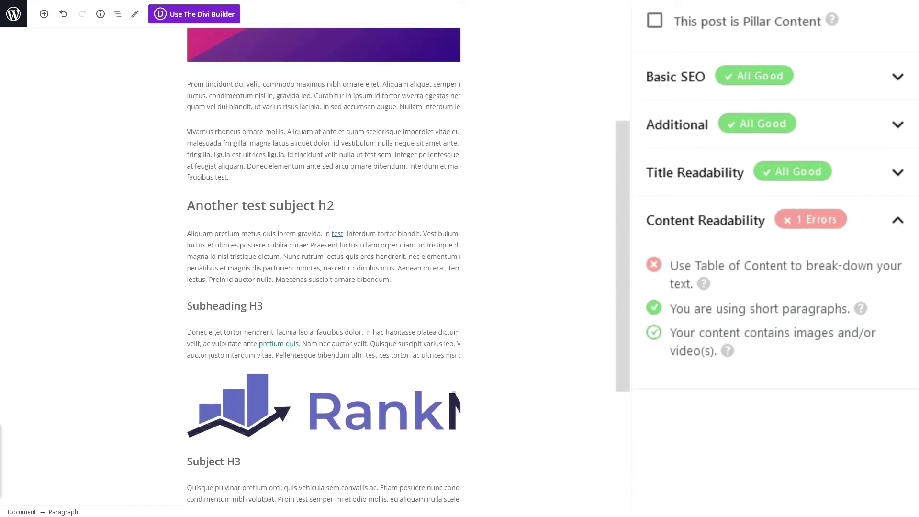
pyautogui.moveTo(669, 265)
pyautogui.mouseDown()
pyautogui.moveTo(698, 288)
pyautogui.moveTo(670, 282)
pyautogui.moveTo(669, 265)
pyautogui.mouseUp()
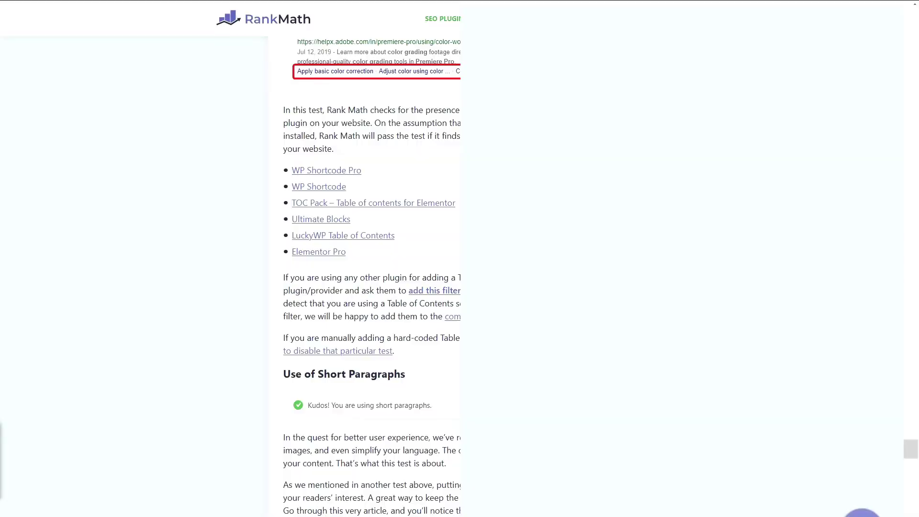
pyautogui.moveTo(288, 151); pyautogui.dragTo(356, 195)
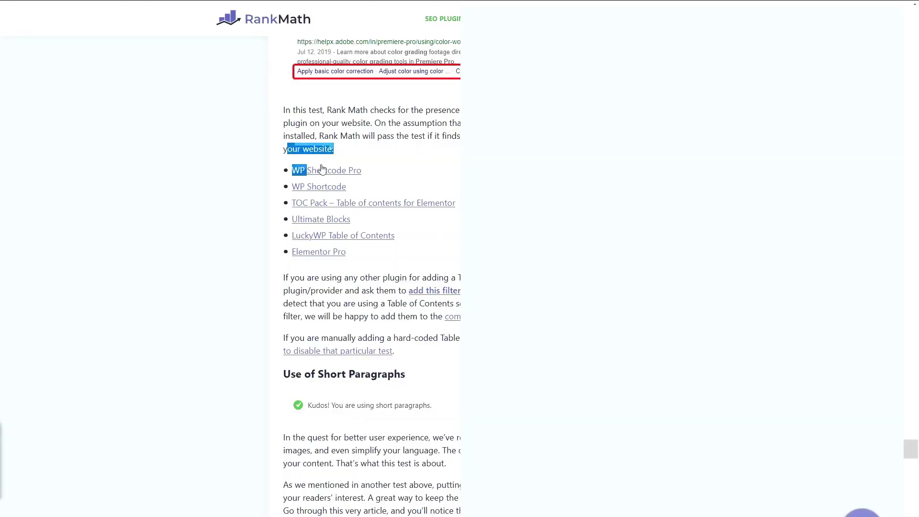
pyautogui.moveTo(309, 174); pyautogui.dragTo(365, 389)
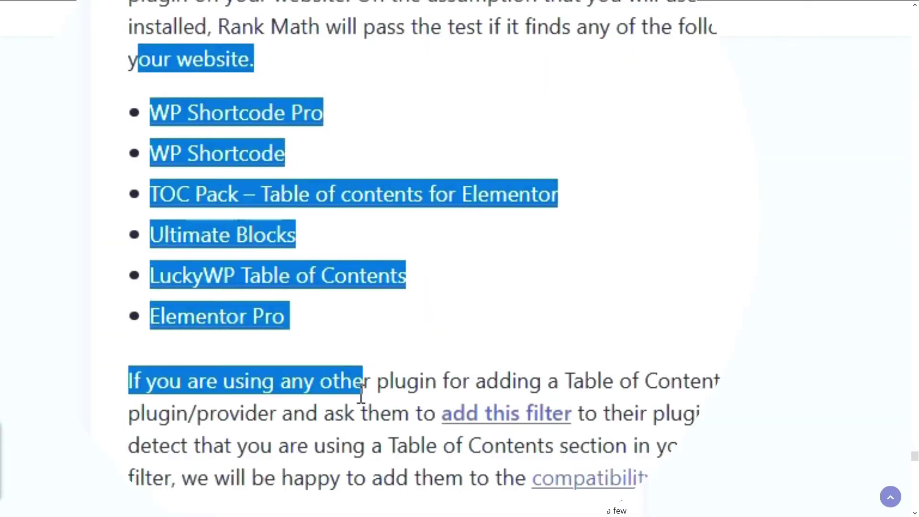
pyautogui.click(358, 426)
pyautogui.scroll(5, 404, 177)
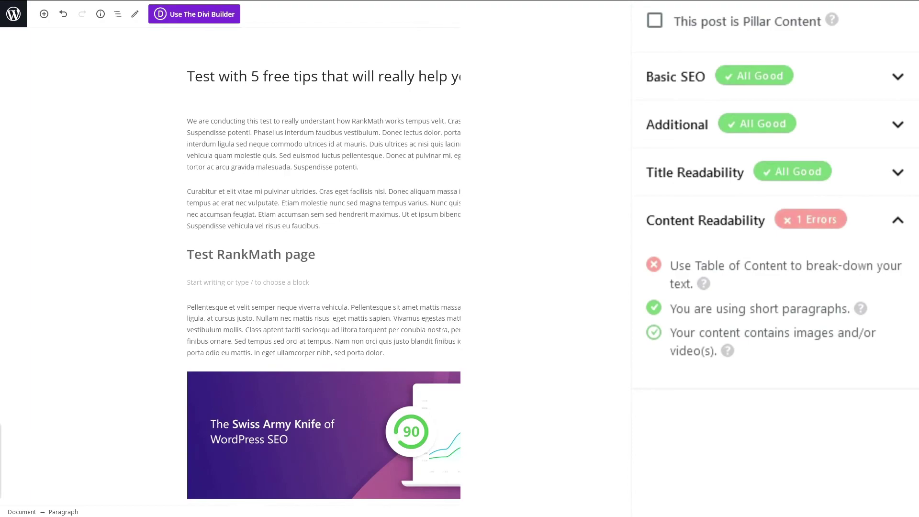
# Step: Scroll through the post and review the table of contents suggestion
pyautogui.moveTo(623, 1); pyautogui.dragTo(629, 28)
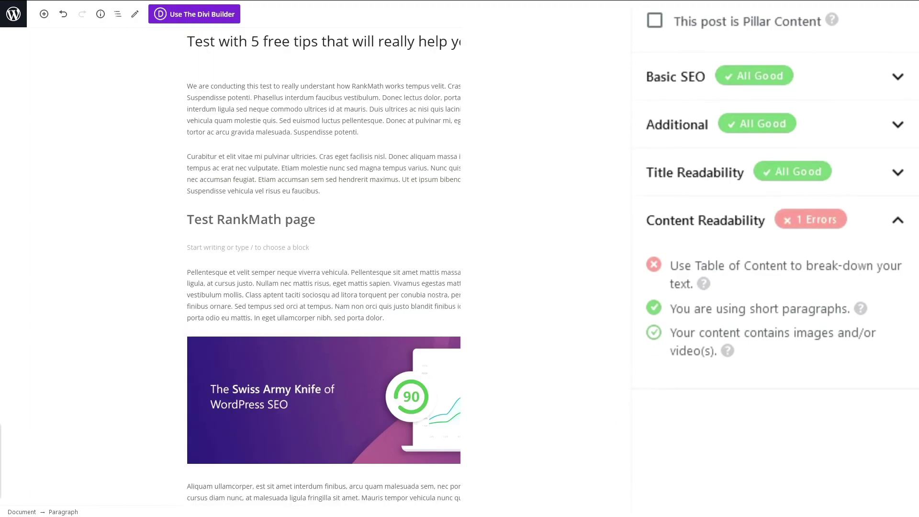
pyautogui.scroll(-14, 298, 261)
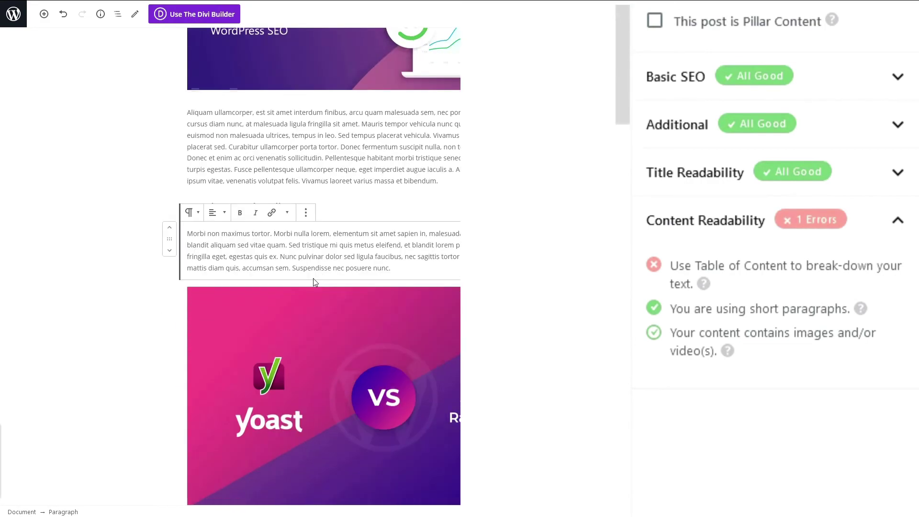
pyautogui.scroll(-3, 315, 289)
pyautogui.scroll(15, 335, 277)
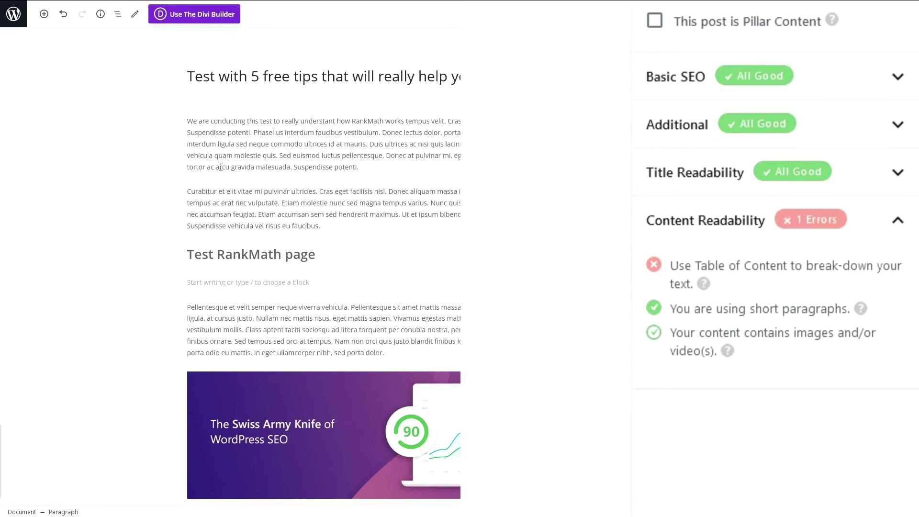
pyautogui.scroll(-13, 225, 172)
pyautogui.scroll(7, 268, 220)
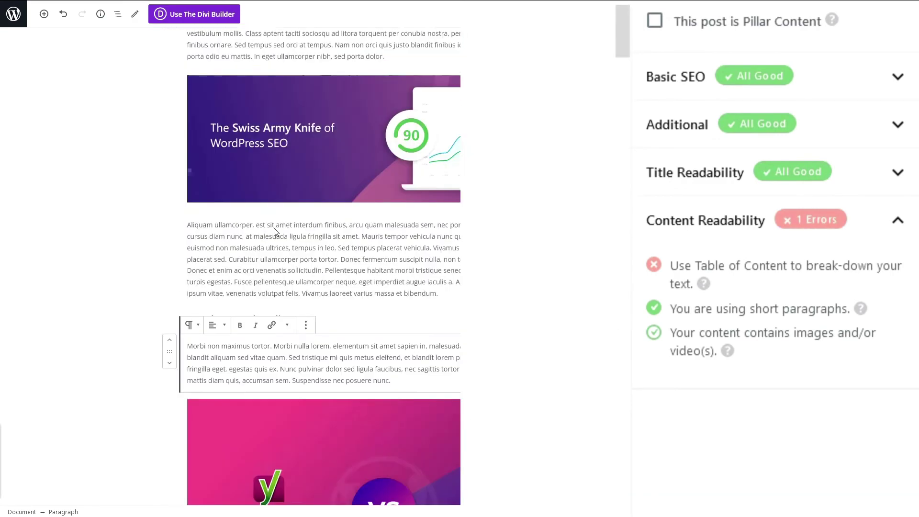
pyautogui.scroll(6, 276, 232)
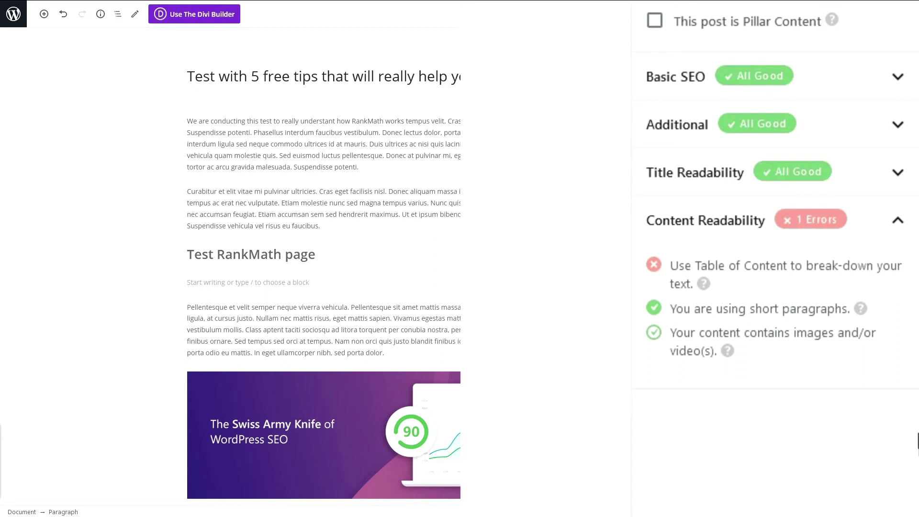
pyautogui.tripleClick(691, 290)
pyautogui.click(709, 316)
# Step: Collapse the Basic SEO, Additional and Content Readability check sections
pyautogui.click(895, 87)
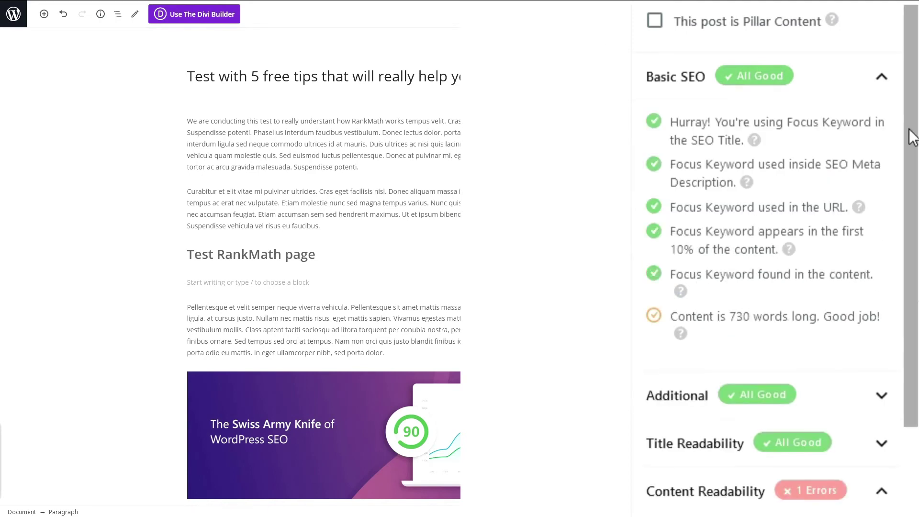
pyautogui.click(891, 101)
pyautogui.click(896, 127)
pyautogui.click(878, 127)
pyautogui.scroll(-1, 418, 288)
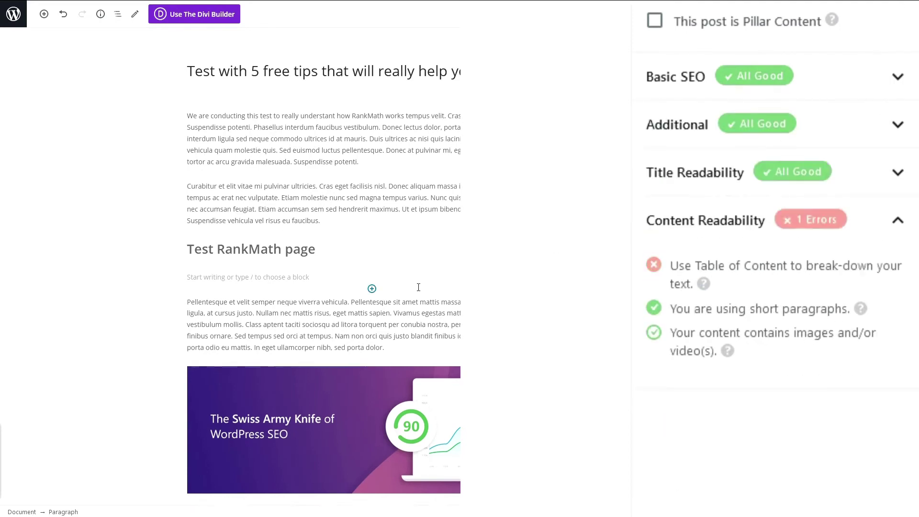
pyautogui.scroll(-9, 418, 287)
pyautogui.scroll(6, 411, 279)
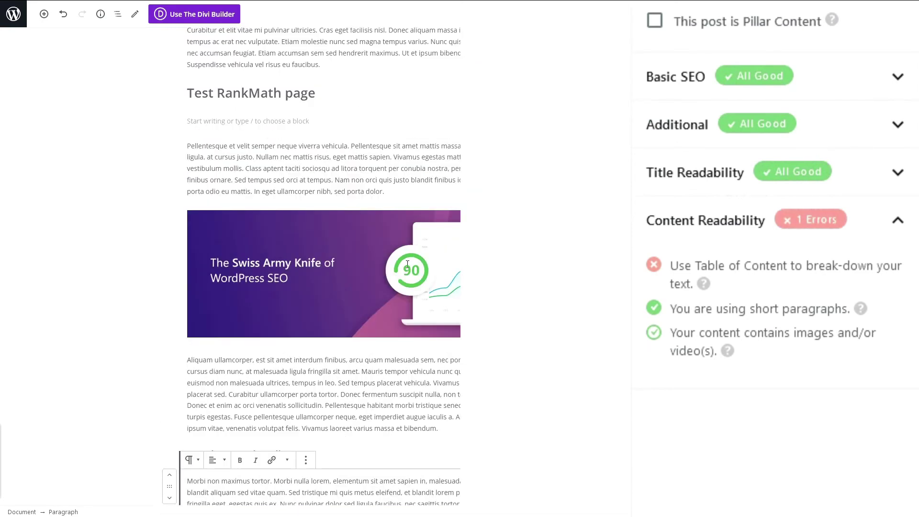
pyautogui.scroll(3, 407, 264)
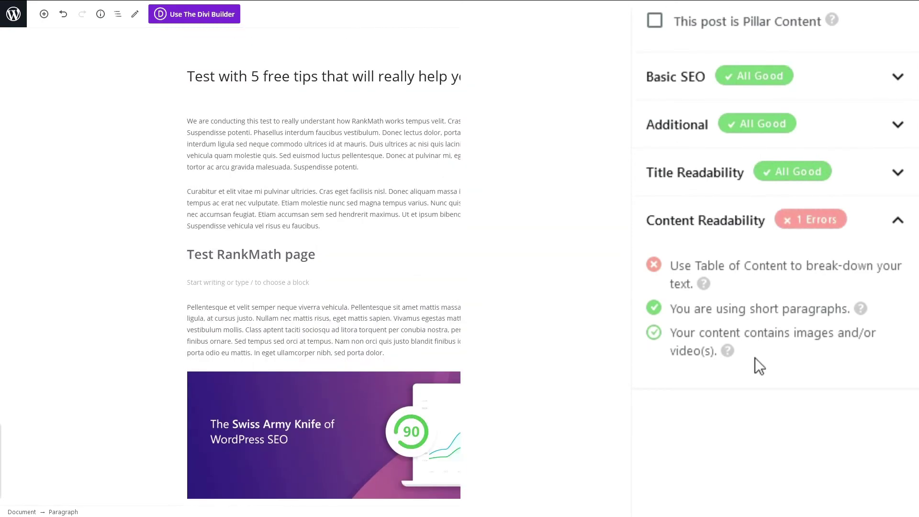
pyautogui.click(716, 219)
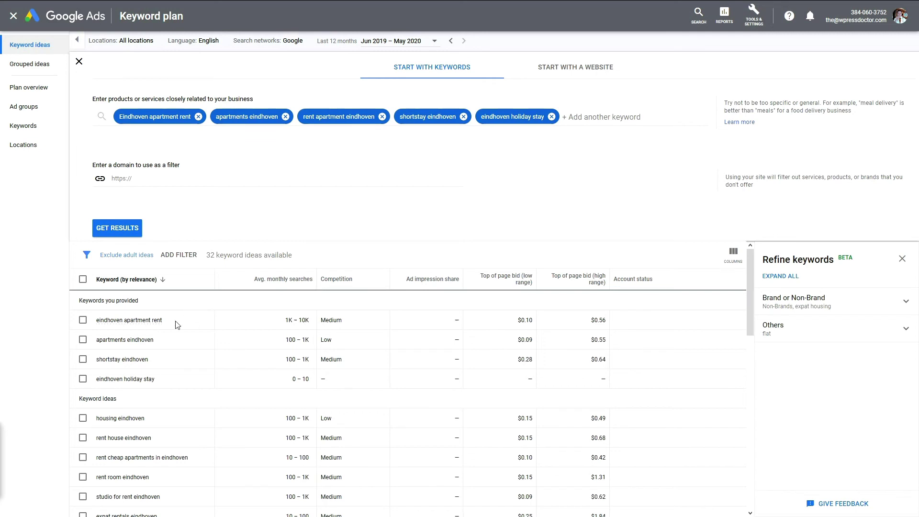
# Step: Browse the keyword ideas and copy 'short stay apartments eindhoven' for the forecast list
pyautogui.moveTo(145, 319)
pyautogui.moveTo(750, 282); pyautogui.dragTo(749, 311)
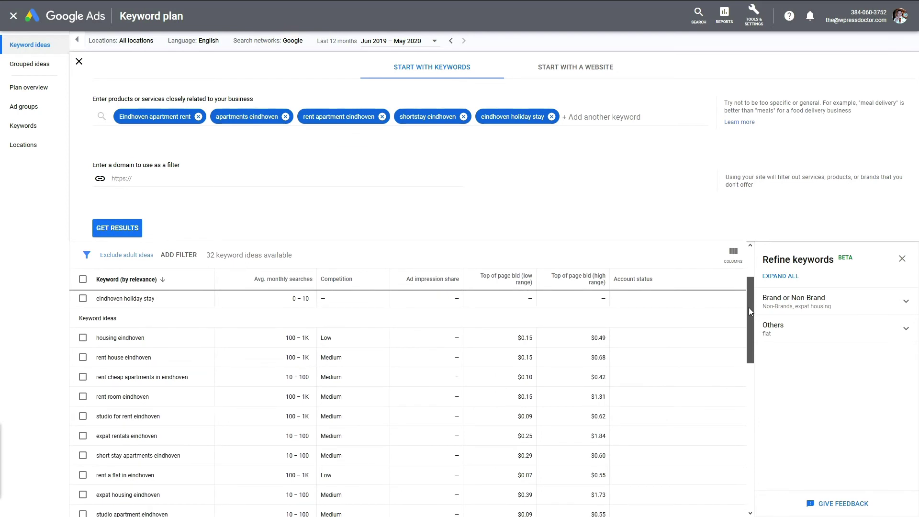
pyautogui.moveTo(749, 307); pyautogui.dragTo(754, 325)
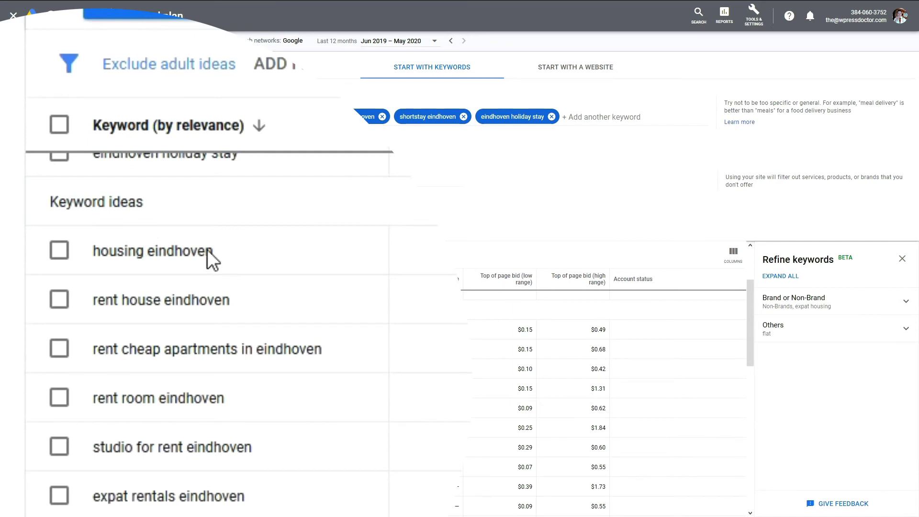
pyautogui.moveTo(213, 251); pyautogui.dragTo(92, 245)
pyautogui.click(241, 253)
pyautogui.moveTo(237, 404); pyautogui.dragTo(82, 401)
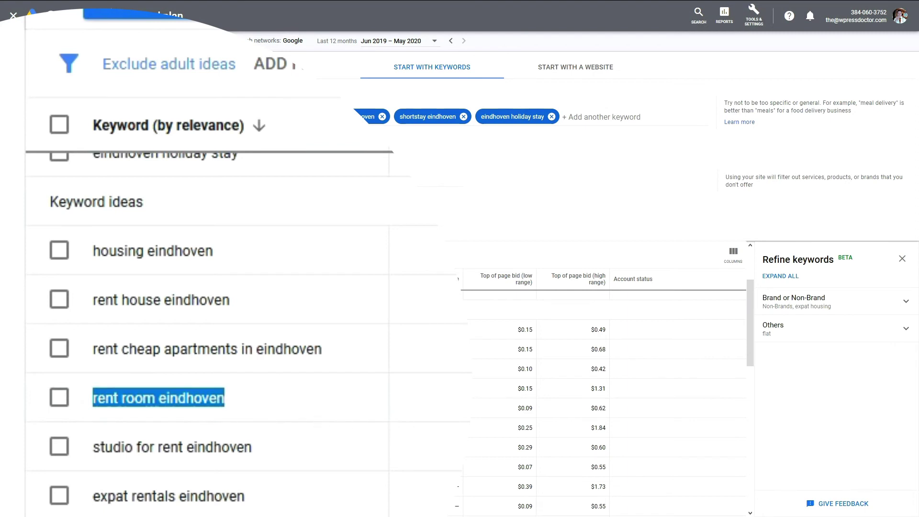
pyautogui.moveTo(288, 369); pyautogui.dragTo(91, 383)
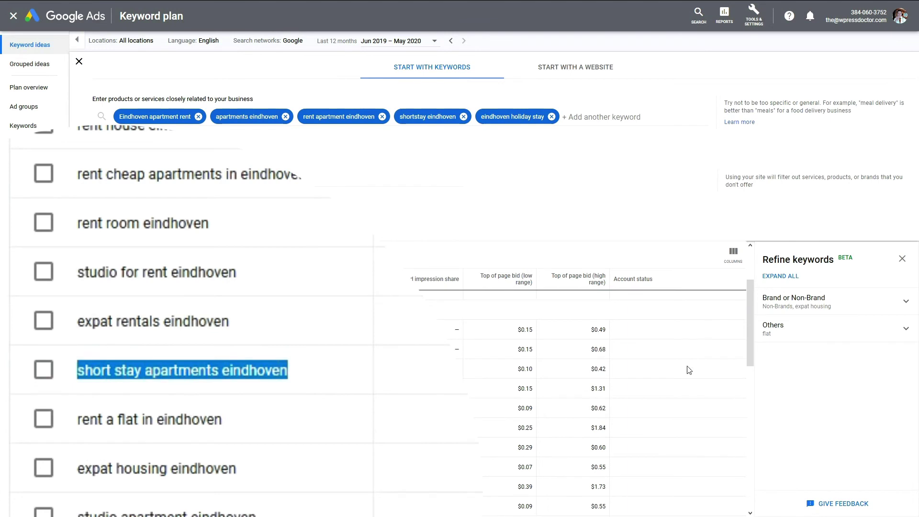
pyautogui.rightClick(274, 374)
pyautogui.click(330, 204)
pyautogui.click(353, 222)
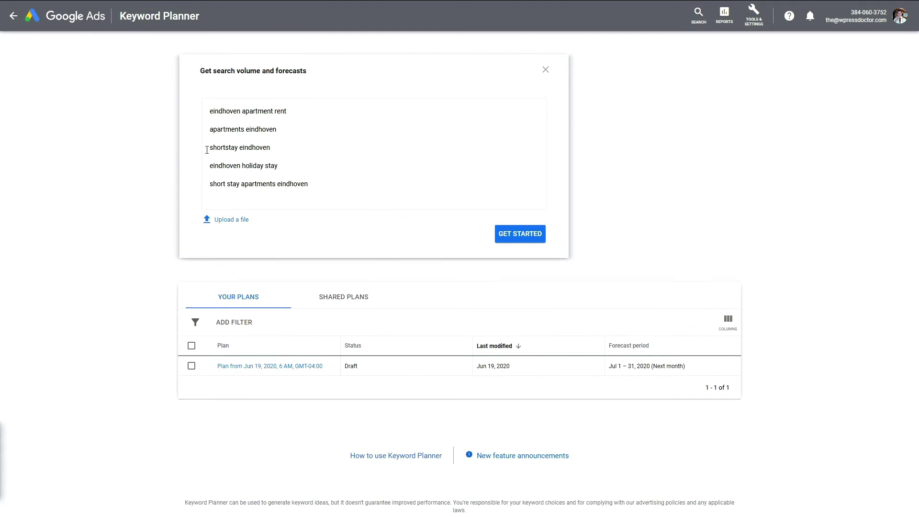
# Step: Generate forecasts for the five keywords with the max CPC raised to about $14
pyautogui.click(500, 233)
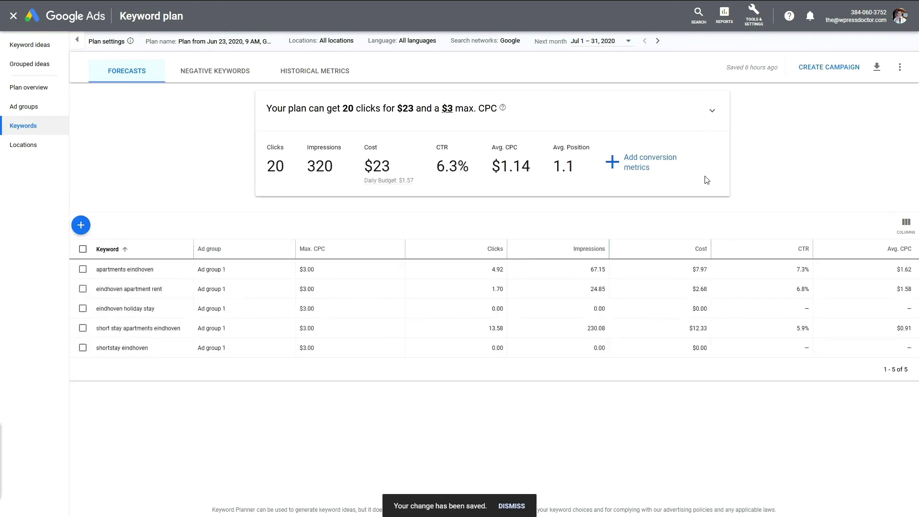
pyautogui.click(712, 111)
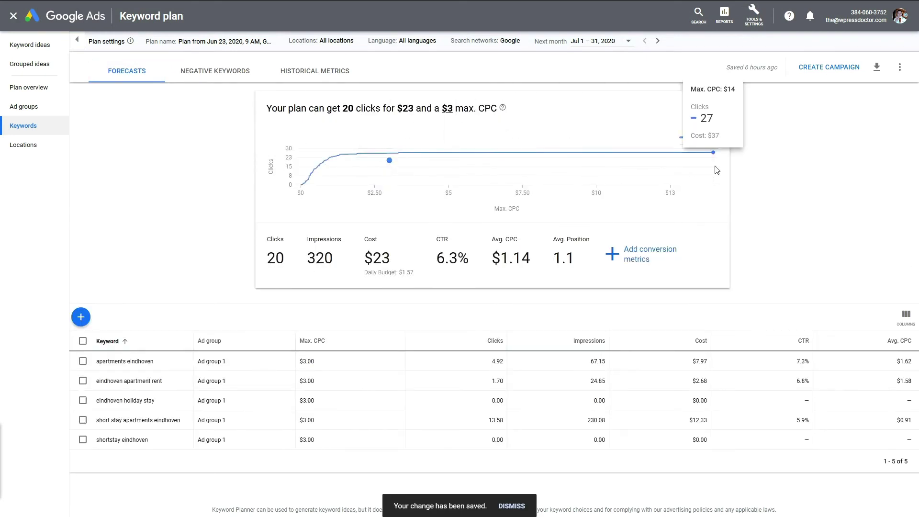
pyautogui.click(713, 153)
pyautogui.click(711, 111)
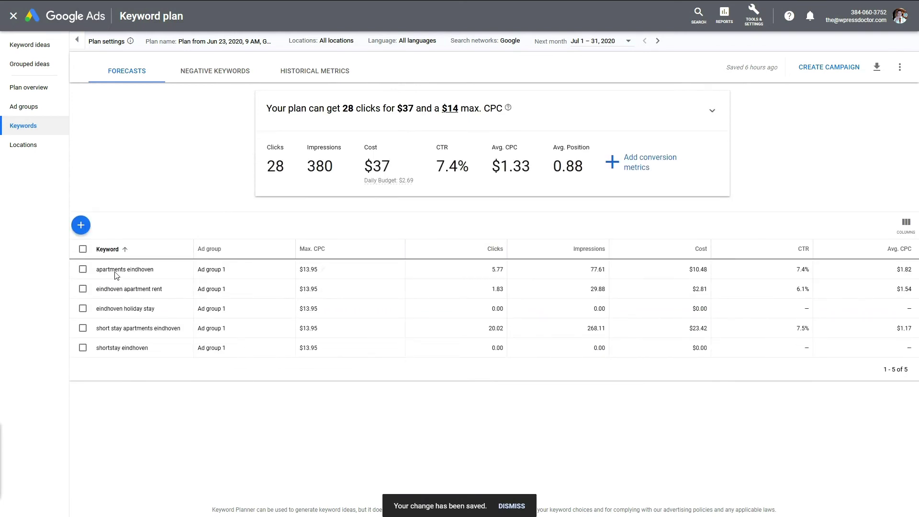
# Step: Sort the forecast by clicks and select the top keyword 'short stay apartments eindhoven'
pyautogui.click(495, 249)
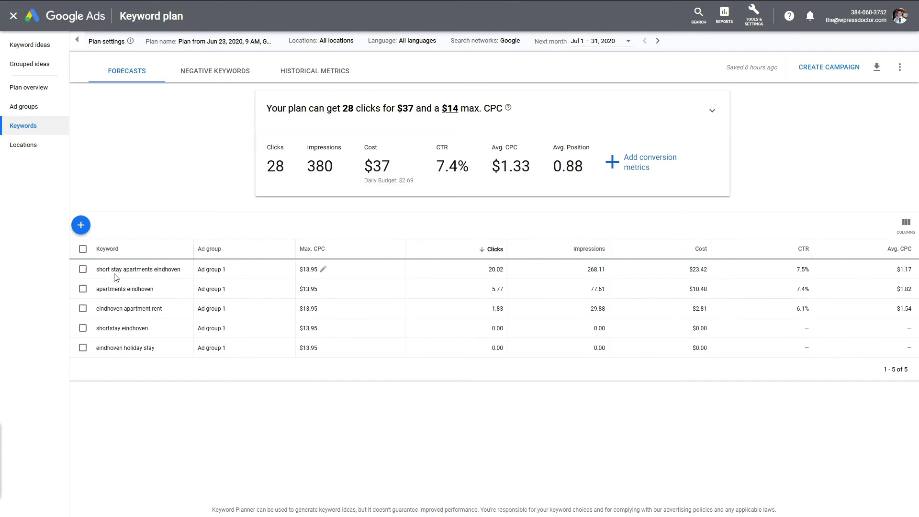
pyautogui.moveTo(181, 269); pyautogui.dragTo(96, 270)
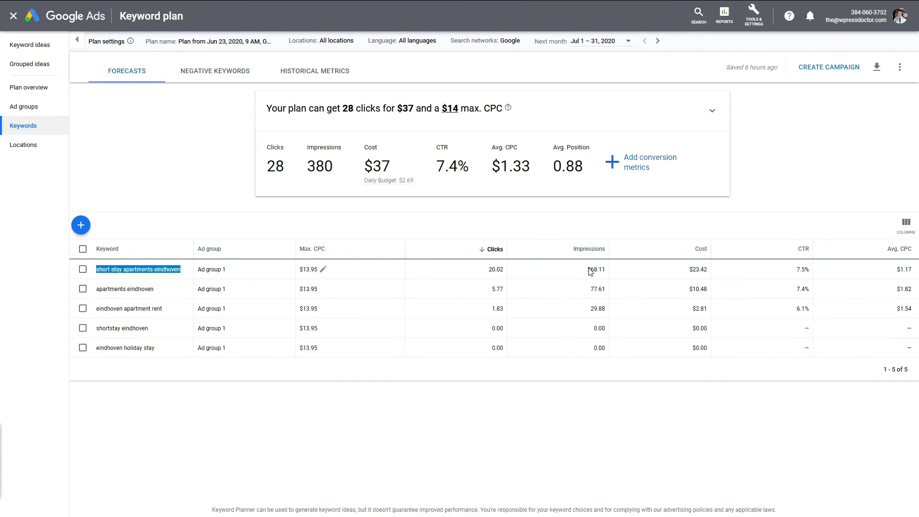
pyautogui.moveTo(587, 269); pyautogui.dragTo(604, 356)
pyautogui.click(602, 368)
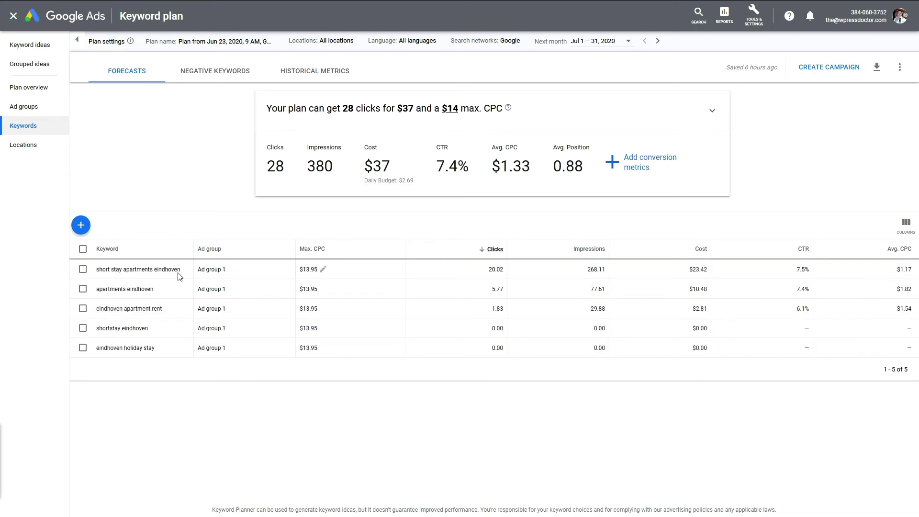
pyautogui.moveTo(181, 270); pyautogui.dragTo(98, 270)
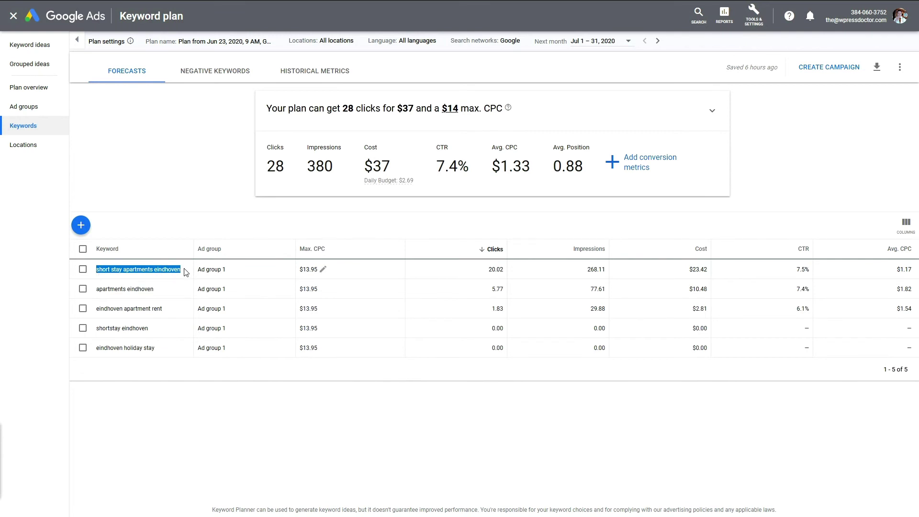
pyautogui.moveTo(186, 271); pyautogui.dragTo(96, 274)
# Step: Copy 'short stay apartments eindhoven' and add it as the Rank Math focus keyword
pyautogui.rightClick(137, 269)
pyautogui.click(155, 279)
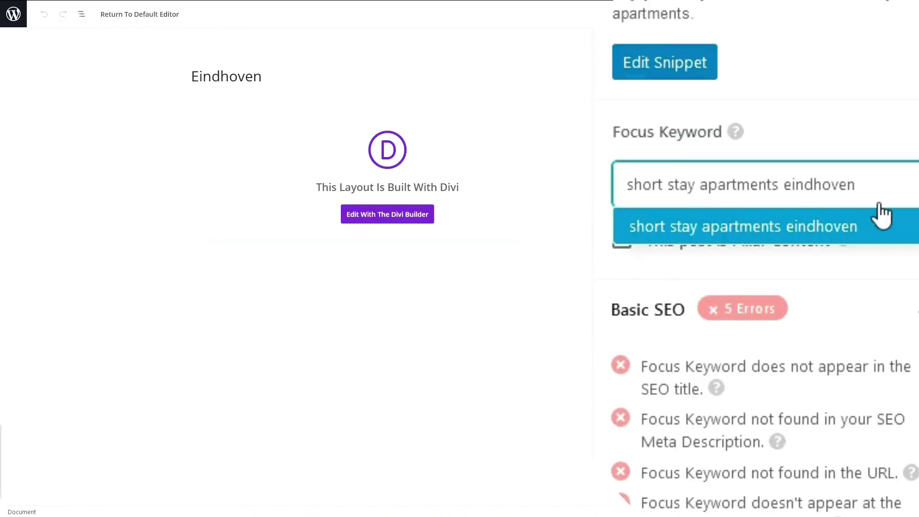
pyautogui.click(875, 223)
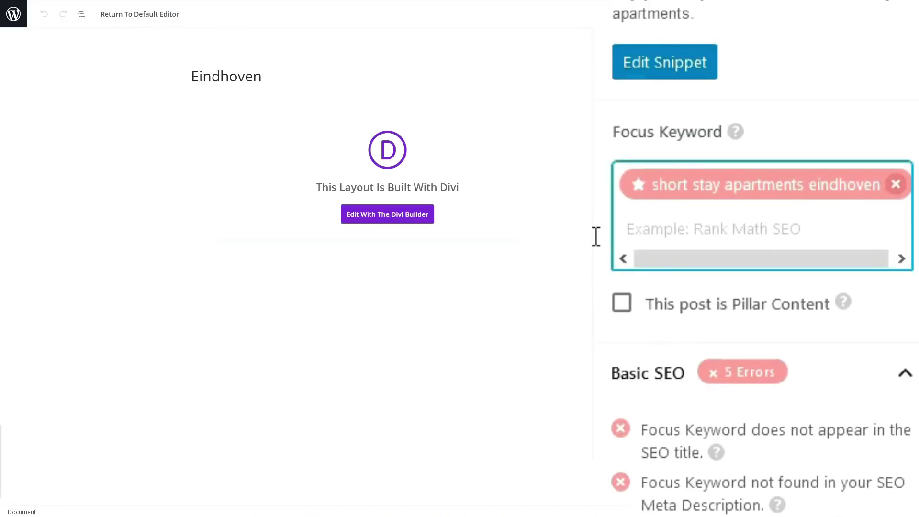
pyautogui.click(595, 236)
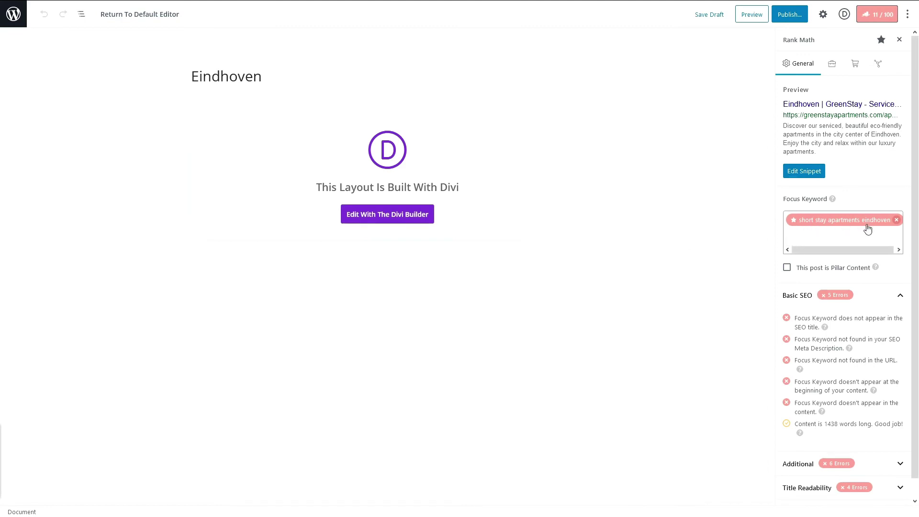
pyautogui.moveTo(261, 81); pyautogui.dragTo(185, 92)
# Step: Retitle the page 'Short stay apartments Eindhoven' with capital S and E
pyautogui.hotkey('ctrl', 'v')
pyautogui.press('Home')
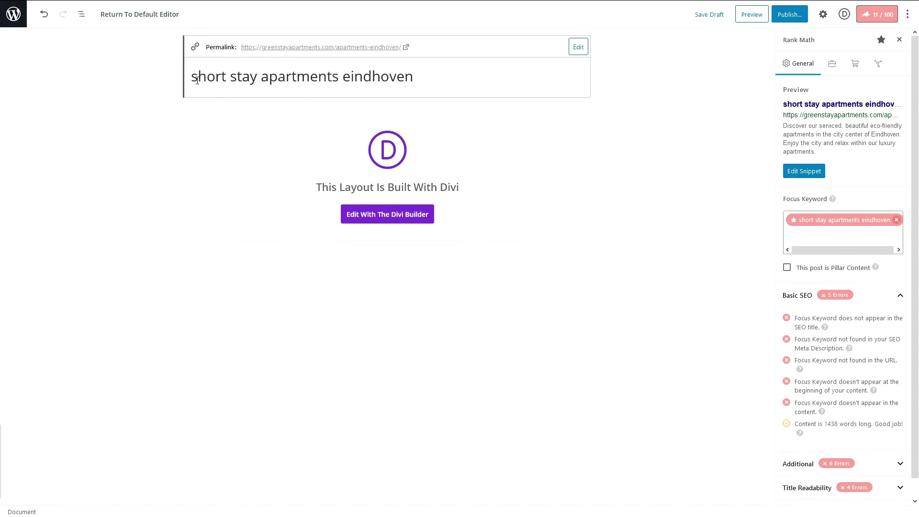
pyautogui.press('Delete')
pyautogui.write('S')
pyautogui.click(220, 120)
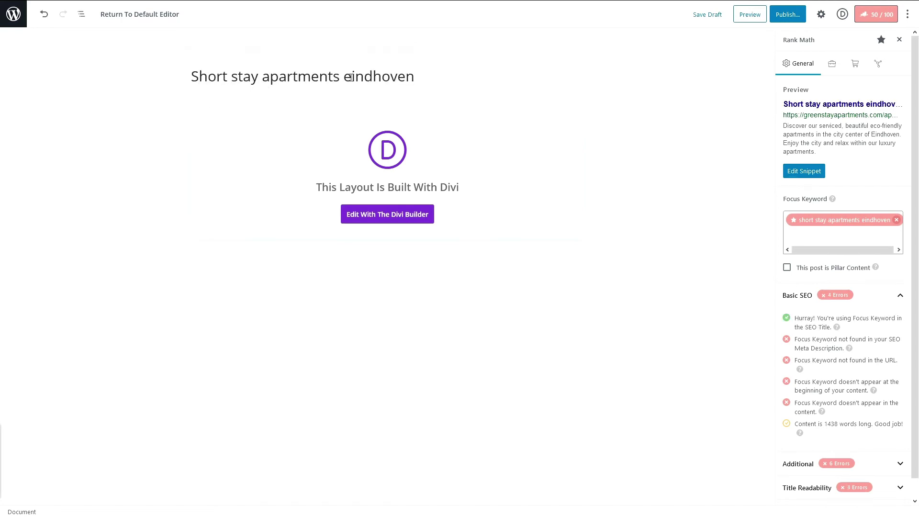
pyautogui.click(351, 78)
pyautogui.press('BackSpace')
pyautogui.write('E')
pyautogui.moveTo(414, 76); pyautogui.dragTo(143, 94)
pyautogui.hotkey('ctrl', 'c')
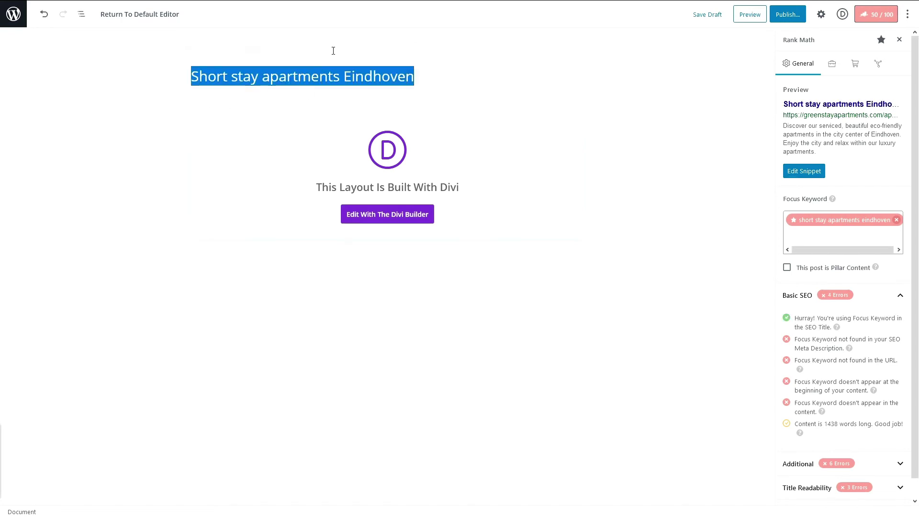
pyautogui.click(333, 51)
# Step: Replace the apartments-eindhoven slug with the pasted title, save it, then publish and update
pyautogui.click(425, 74)
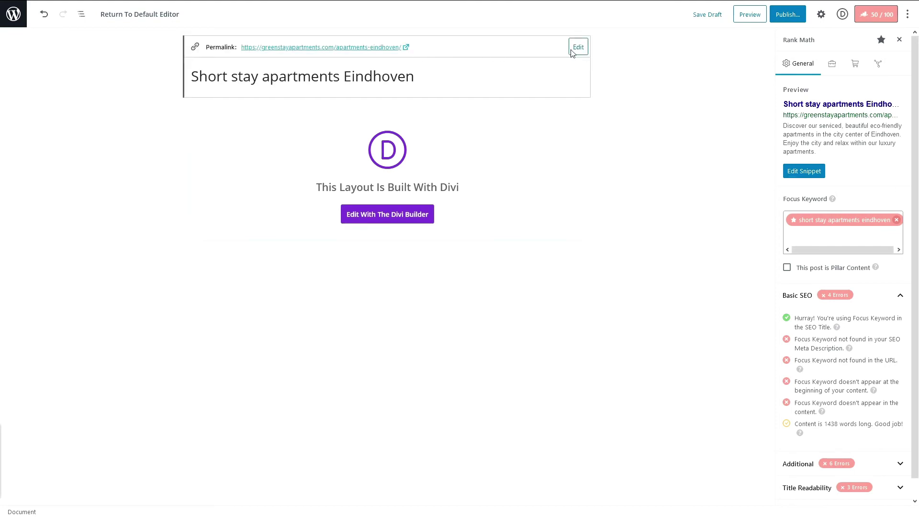
pyautogui.click(572, 50)
pyautogui.moveTo(436, 52); pyautogui.dragTo(338, 54)
pyautogui.hotkey('ctrl', 'v')
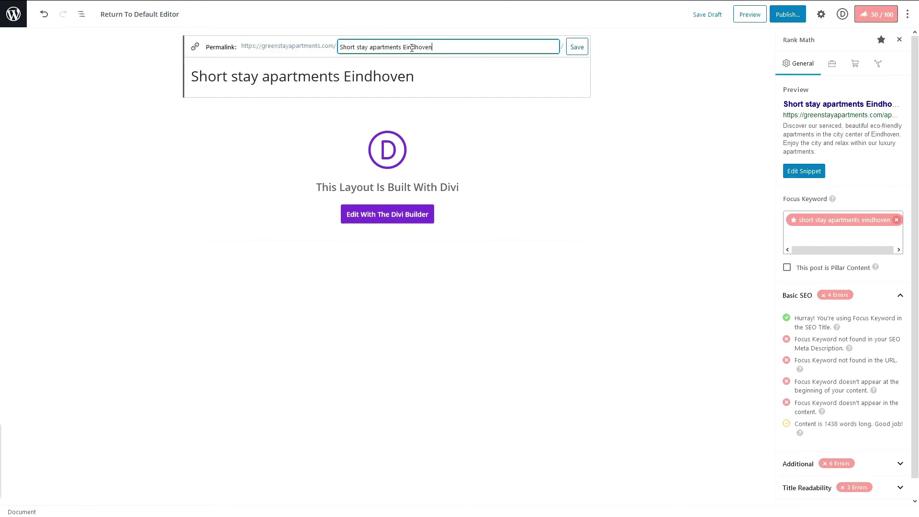
pyautogui.click(576, 47)
pyautogui.click(787, 14)
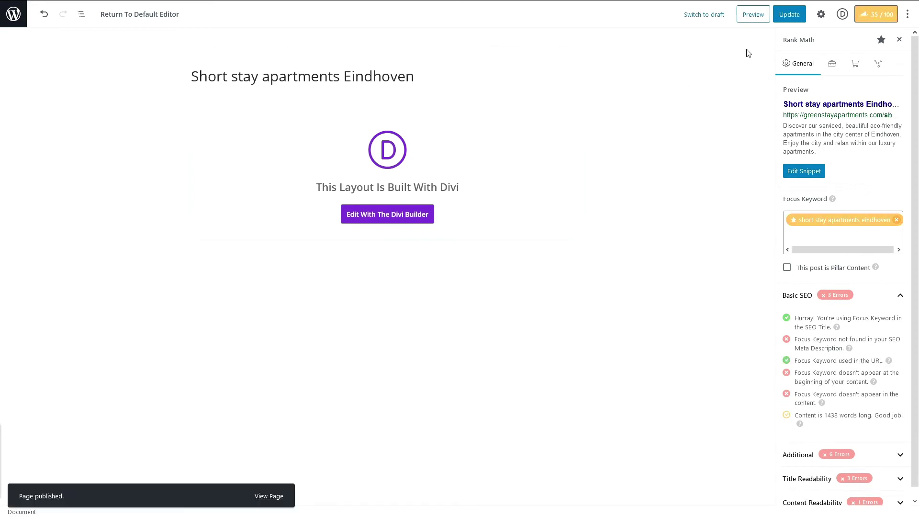
pyautogui.click(788, 15)
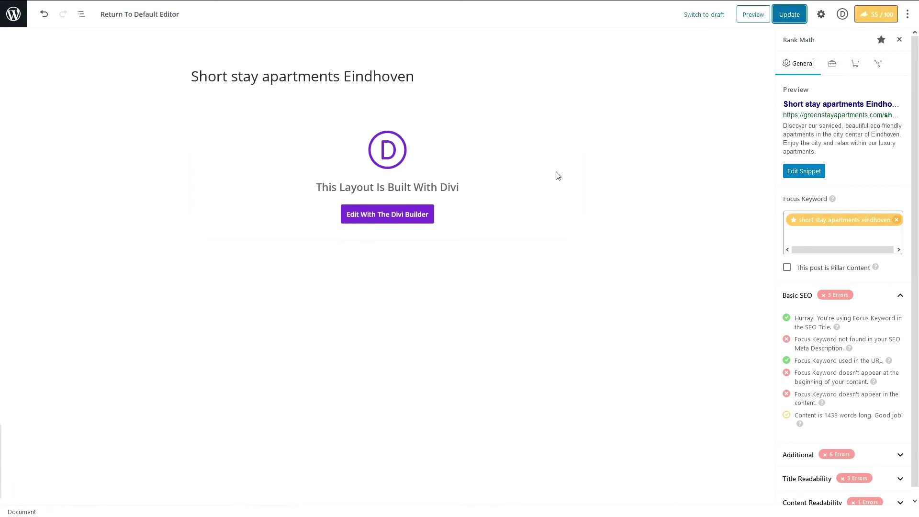
pyautogui.click(377, 217)
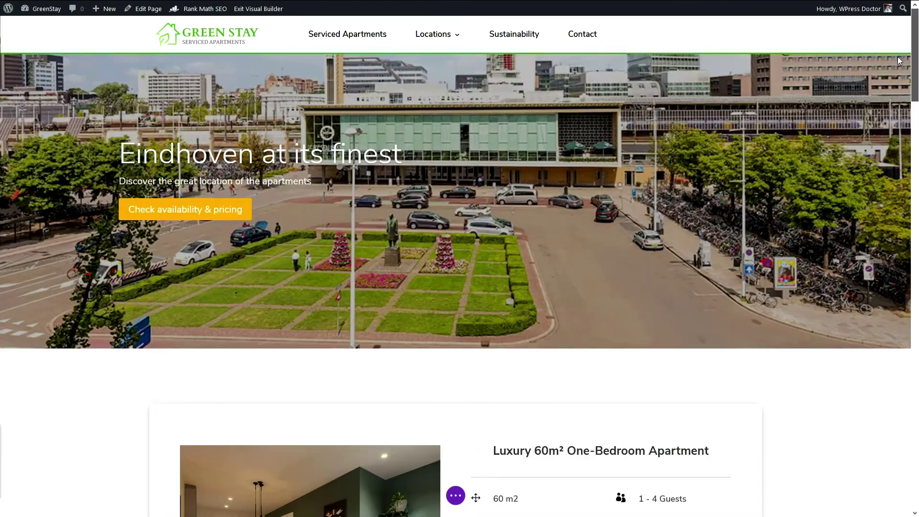
# Step: Title the hero slide 'Short stay apartments Eindhoven' with body text 'We have three great appartments in Eindhoven for your short stay'
pyautogui.moveTo(914, 63)
pyautogui.mouseDown()
pyautogui.moveTo(904, 172)
pyautogui.moveTo(916, 132)
pyautogui.moveTo(914, 48)
pyautogui.mouseUp()
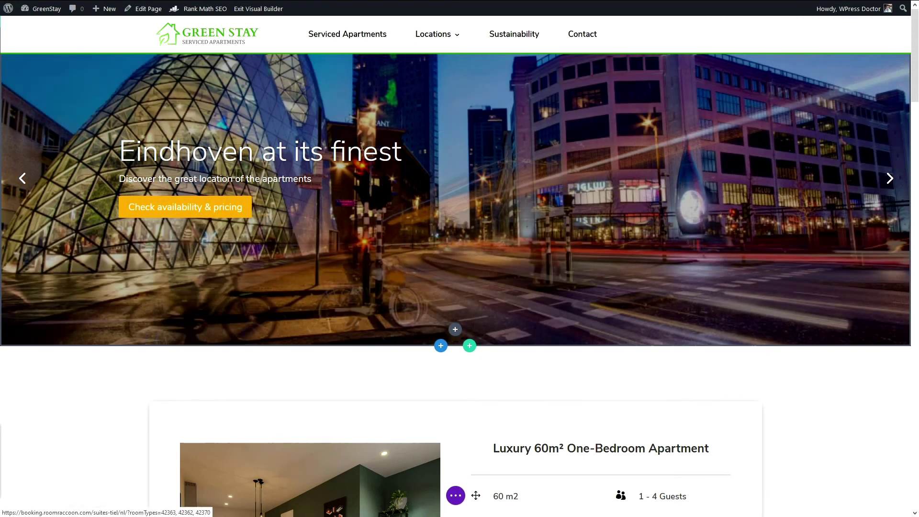
pyautogui.click(302, 167)
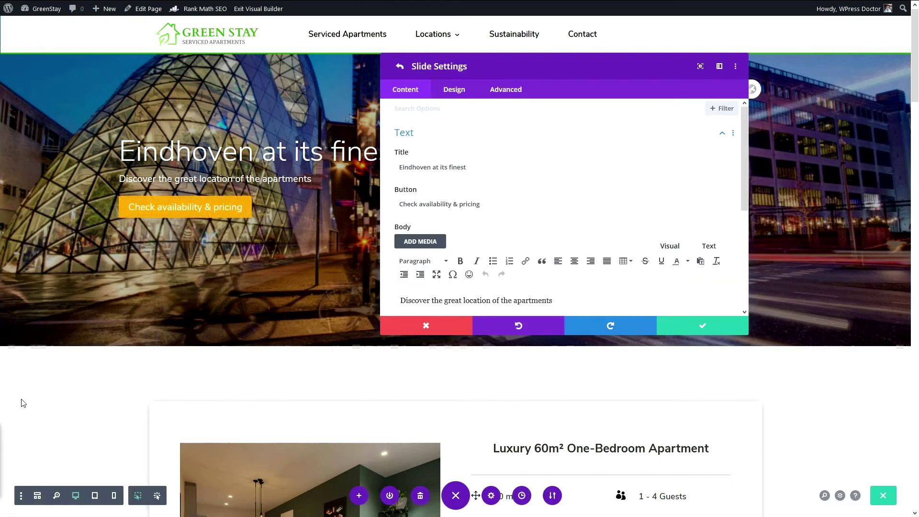
pyautogui.tripleClick(401, 167)
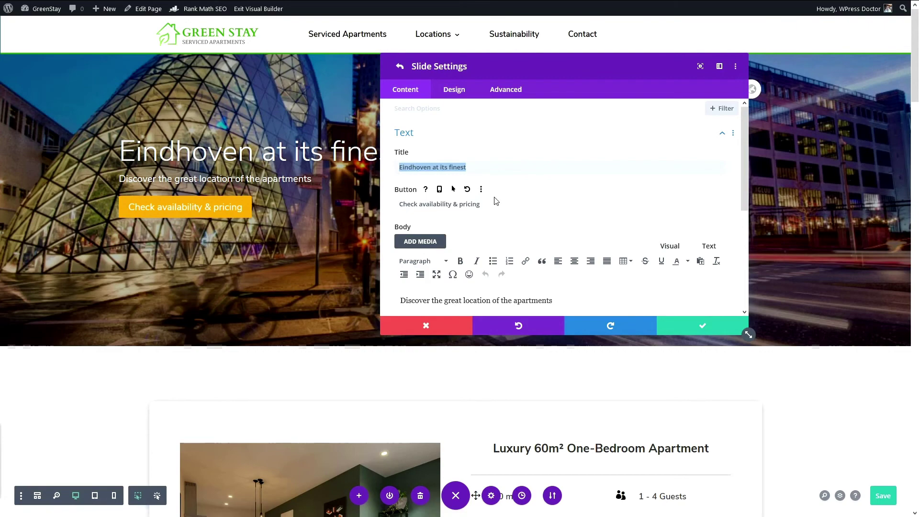
pyautogui.hotkey('ctrl', 'v')
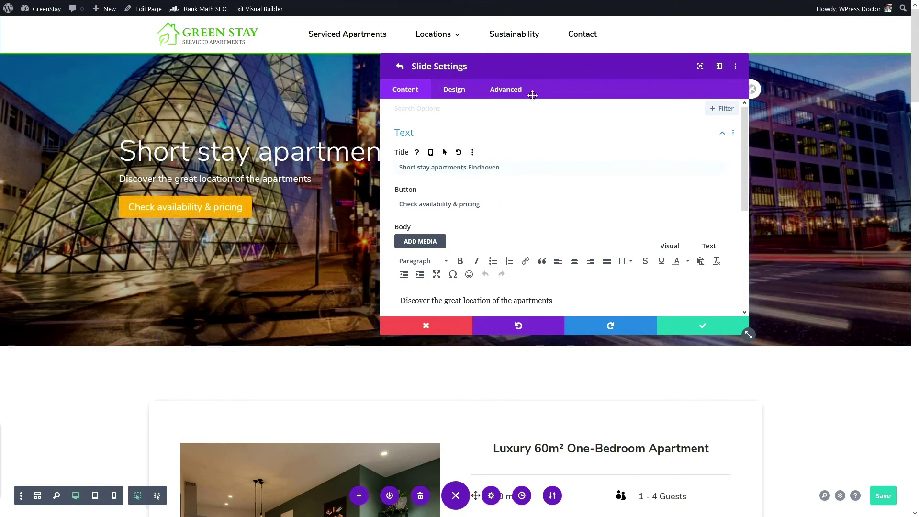
pyautogui.moveTo(528, 91); pyautogui.dragTo(539, 108)
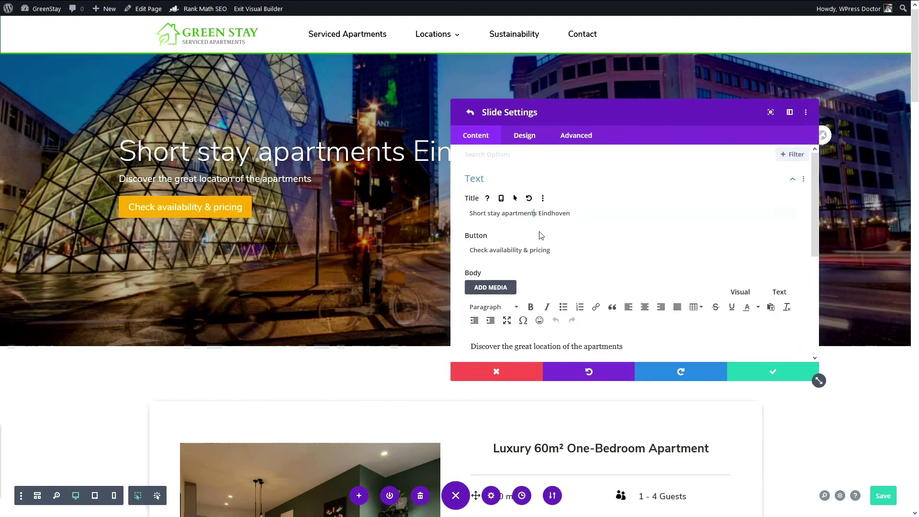
pyautogui.moveTo(550, 251); pyautogui.dragTo(471, 256)
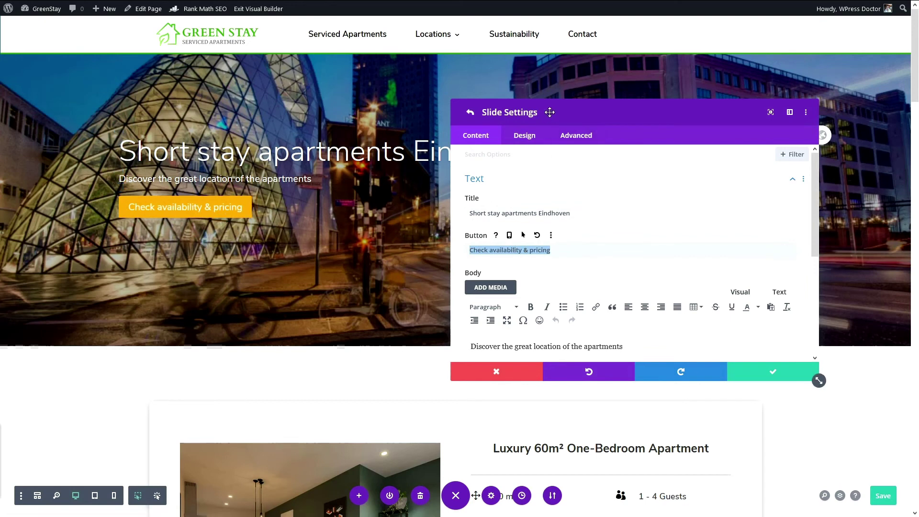
pyautogui.scroll(-4, 514, 250)
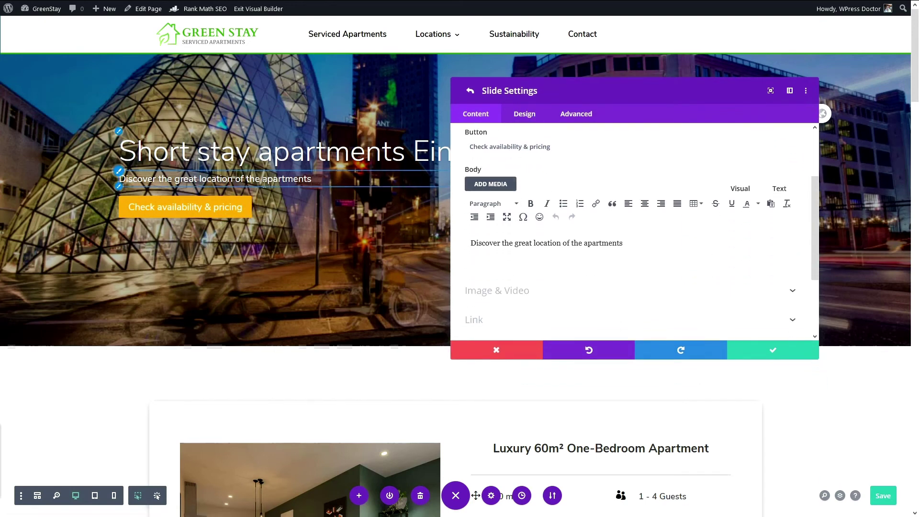
pyautogui.moveTo(630, 244); pyautogui.dragTo(442, 250)
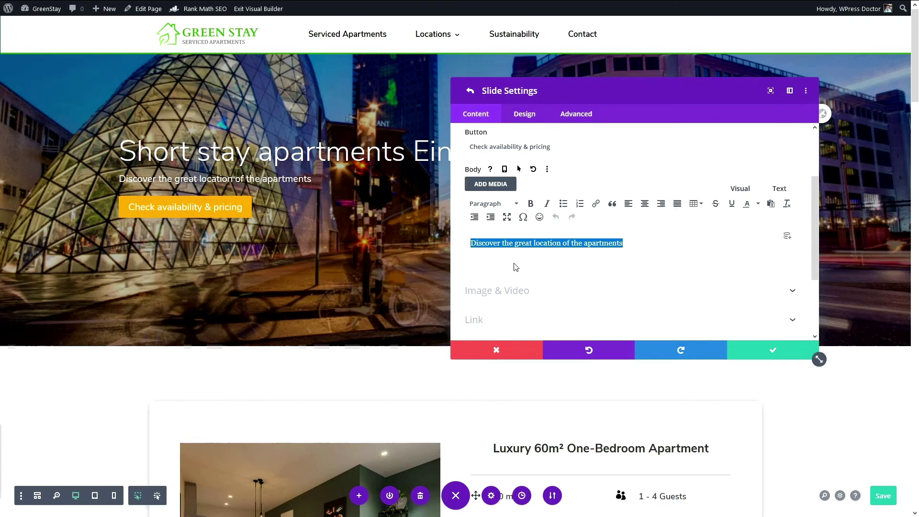
pyautogui.write('We ')
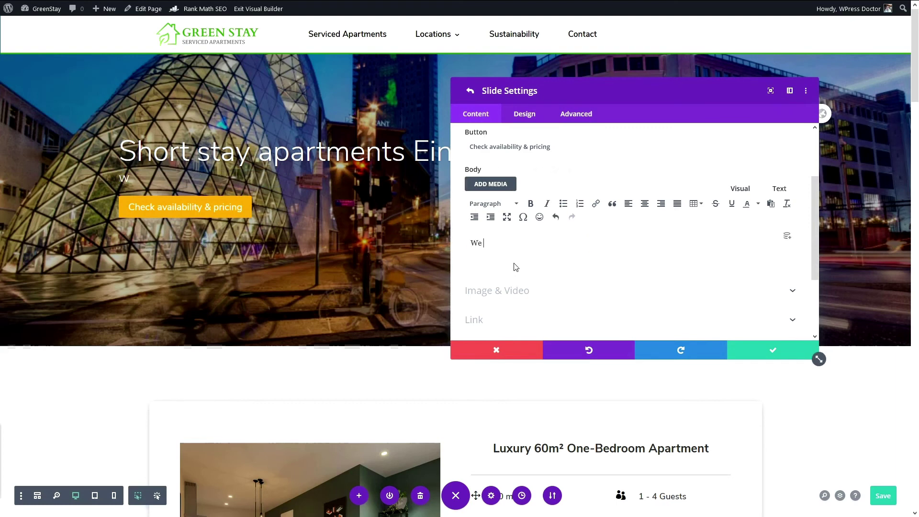
pyautogui.write('have three')
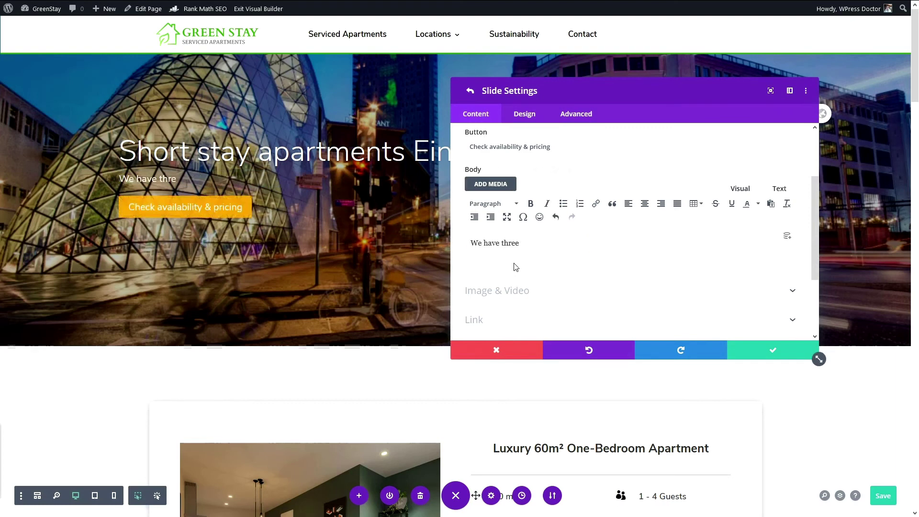
pyautogui.write(' great appartments')
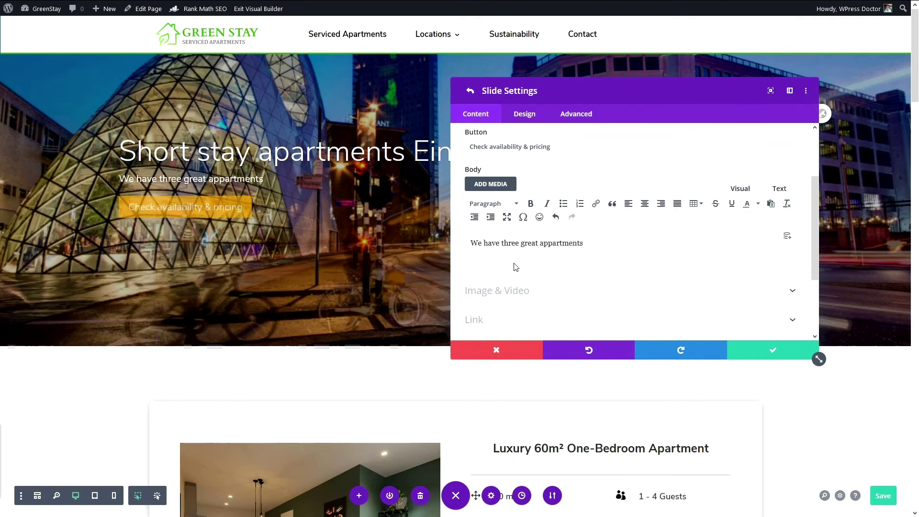
pyautogui.write(' in Eind')
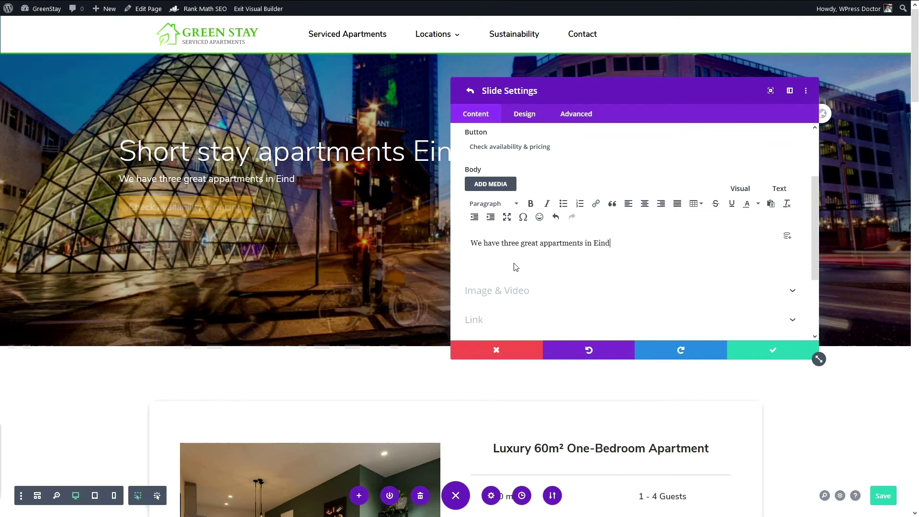
pyautogui.write('hoven for your short sty')
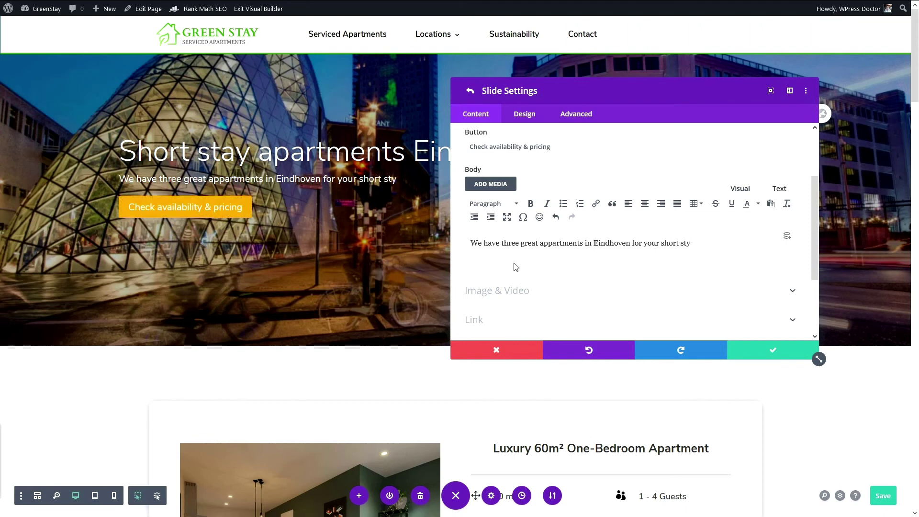
pyautogui.press('BackSpace')
pyautogui.write('ay')
pyautogui.click(775, 350)
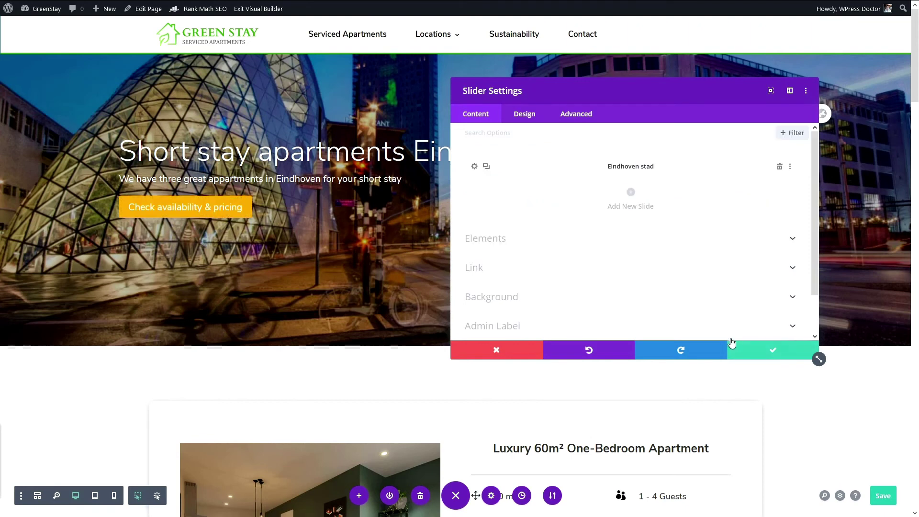
# Step: Change the slide's admin label from 'Eindhoven stad' to 'Short stay apartments Eindhoven'
pyautogui.click(474, 166)
pyautogui.scroll(-4, 511, 267)
pyautogui.click(509, 282)
pyautogui.moveTo(521, 275); pyautogui.dragTo(453, 285)
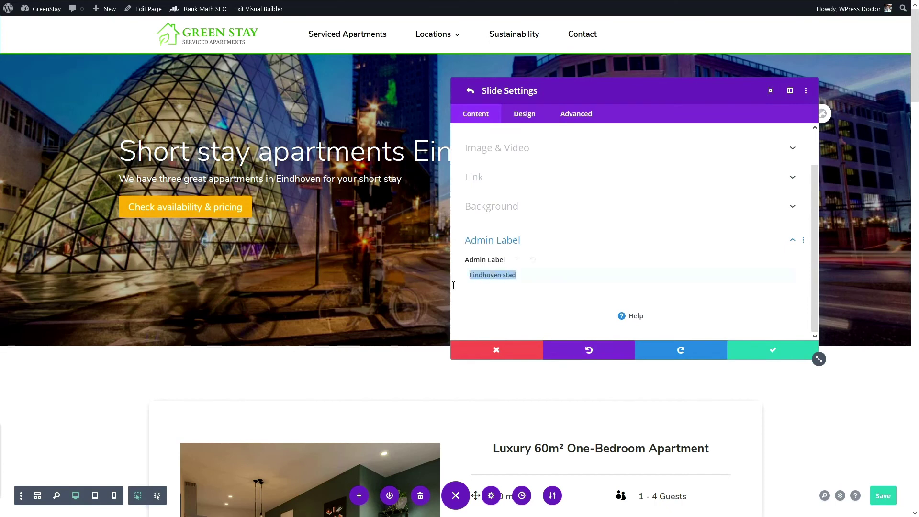
pyautogui.write('Short stay apartments Eindhoven')
pyautogui.click(751, 347)
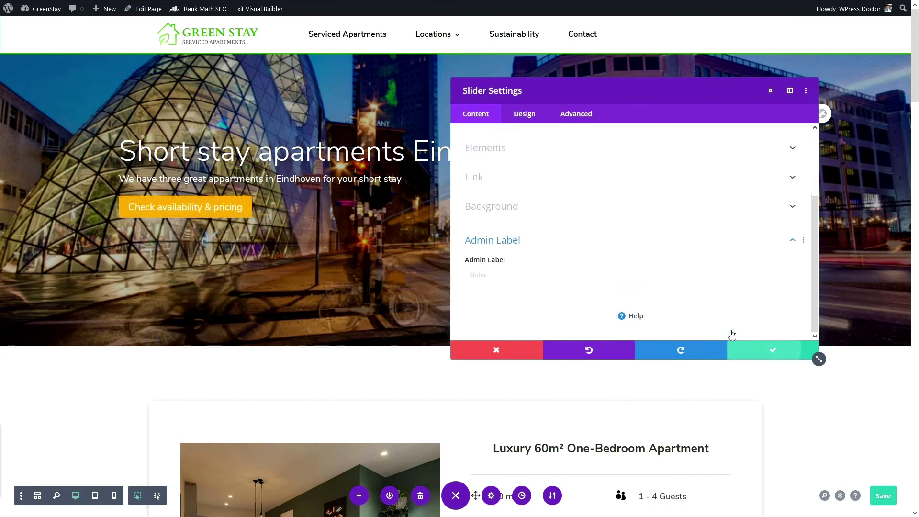
# Step: Duplicate the slide and open the copy's background options
pyautogui.scroll(3, 635, 295)
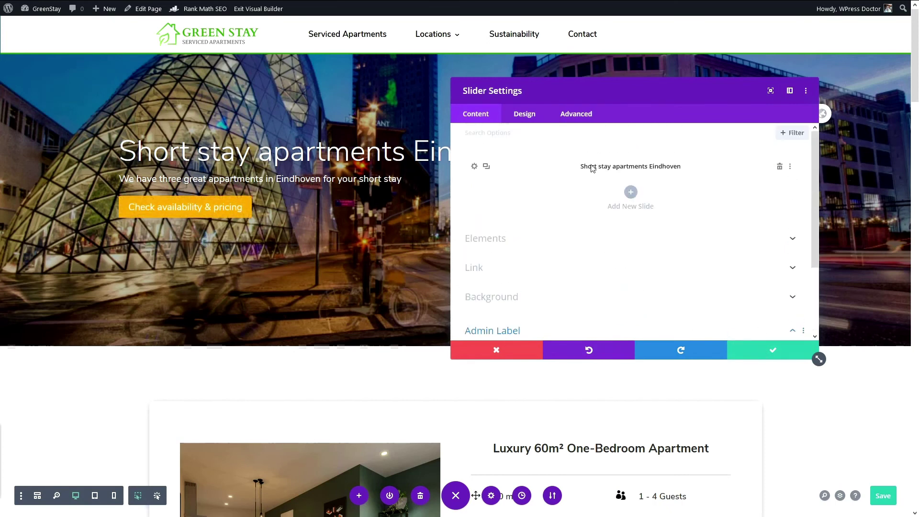
pyautogui.moveTo(535, 88); pyautogui.dragTo(576, 115)
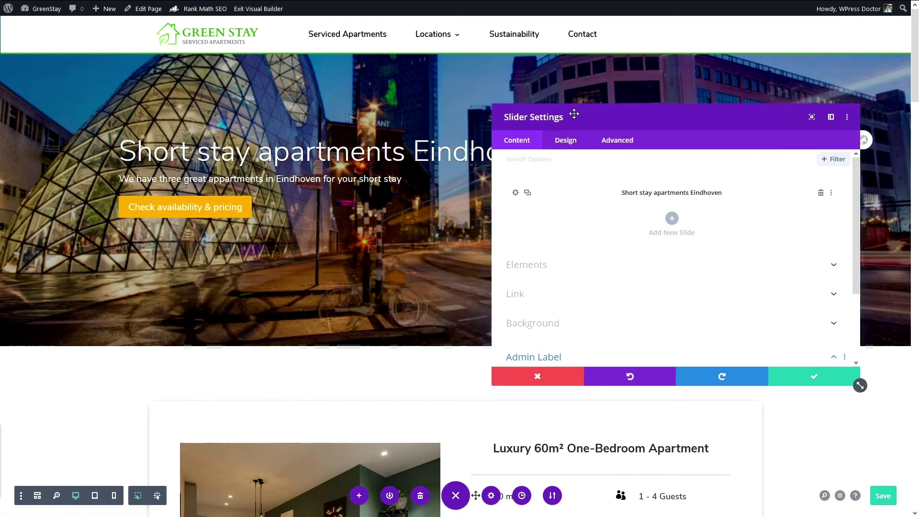
pyautogui.click(528, 193)
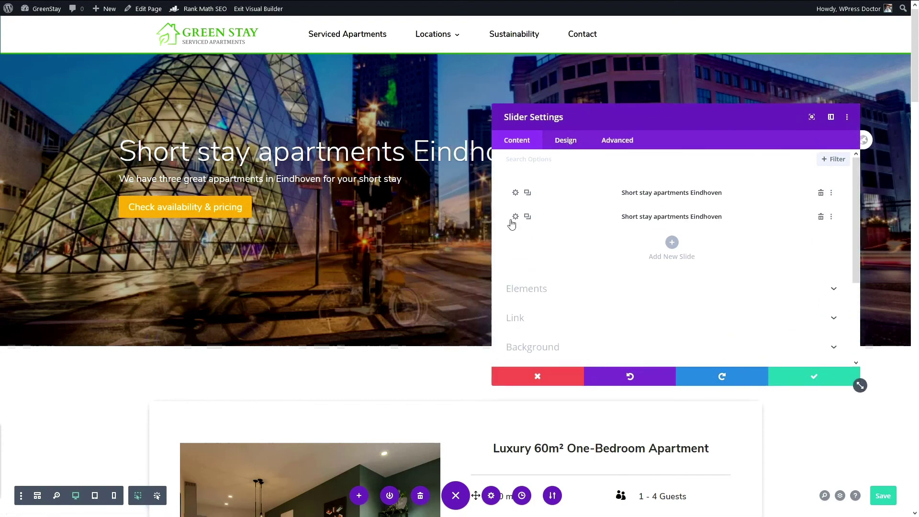
pyautogui.click(514, 218)
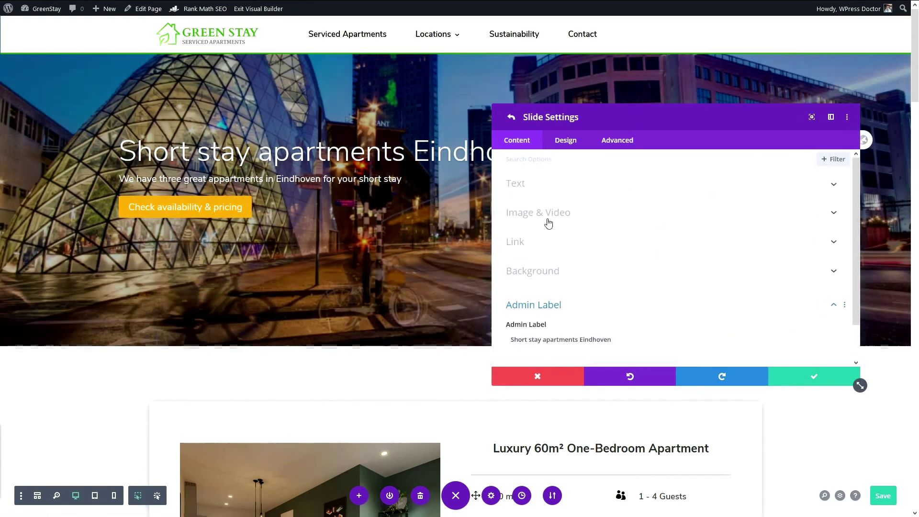
pyautogui.click(544, 278)
# Step: Inspect the city square photo's alt text in the media library, then choose the Eindhoven city photo
pyautogui.click(602, 258)
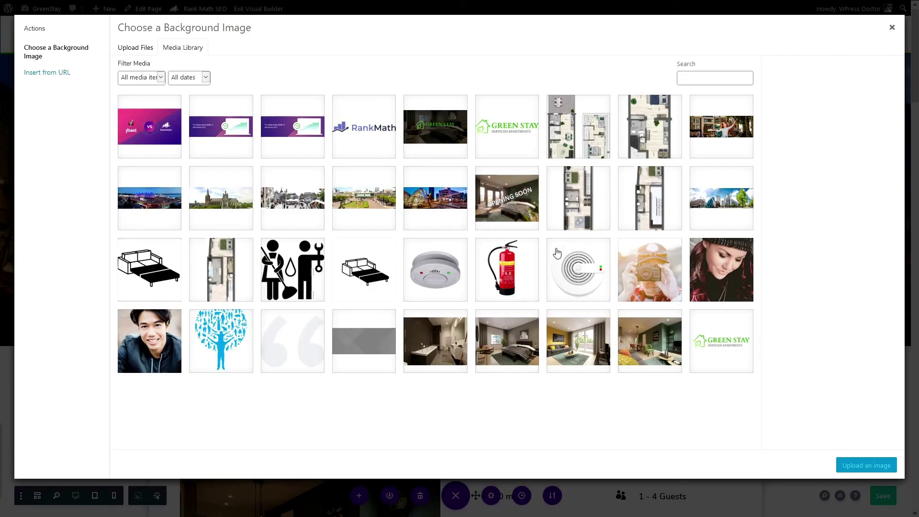
pyautogui.click(361, 211)
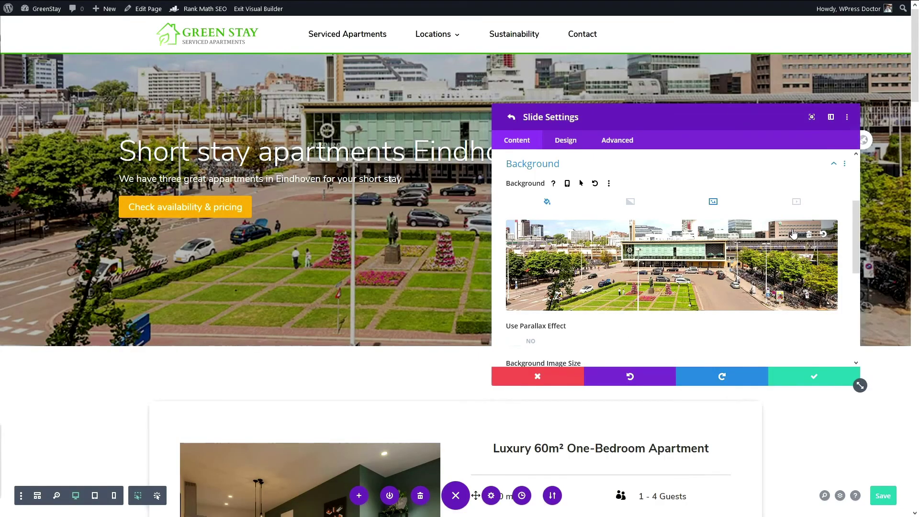
pyautogui.click(792, 234)
pyautogui.click(370, 207)
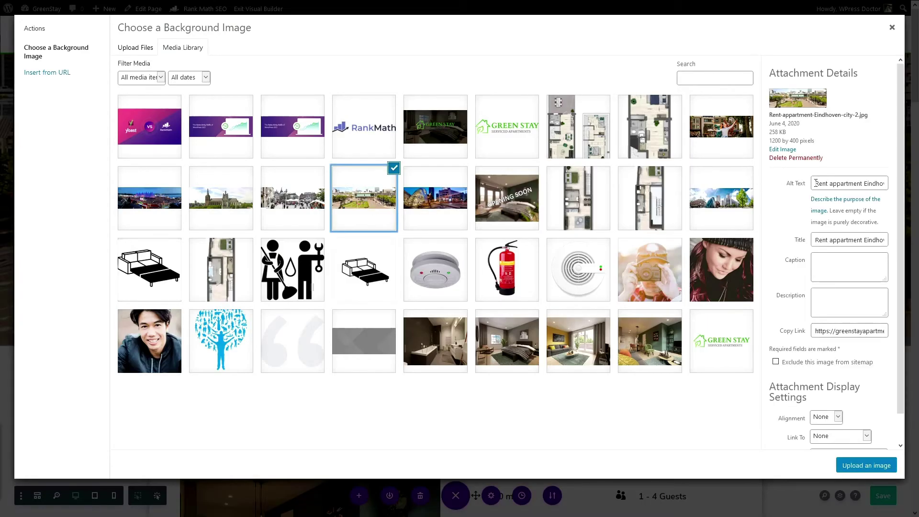
pyautogui.moveTo(813, 184); pyautogui.dragTo(790, 189)
pyautogui.click(881, 184)
pyautogui.doubleClick(879, 184)
pyautogui.click(846, 184)
pyautogui.tripleClick(845, 184)
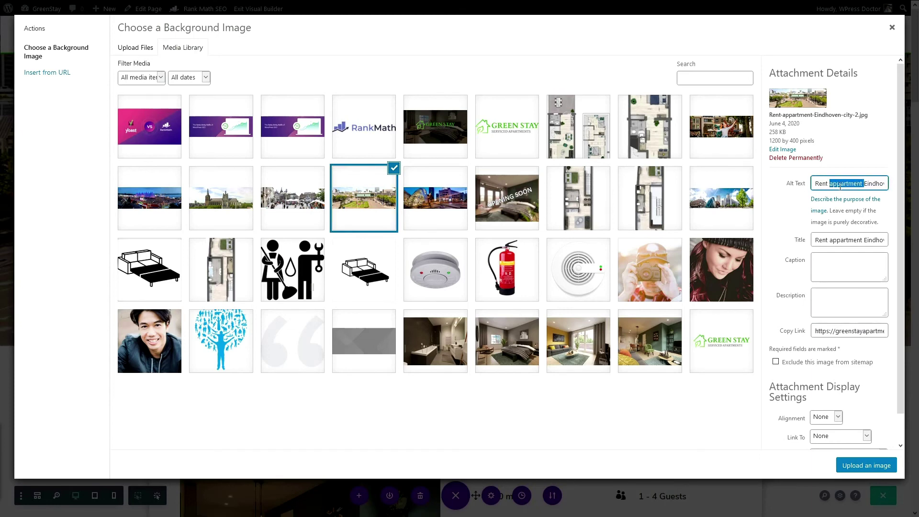
pyautogui.click(807, 196)
pyautogui.click(459, 214)
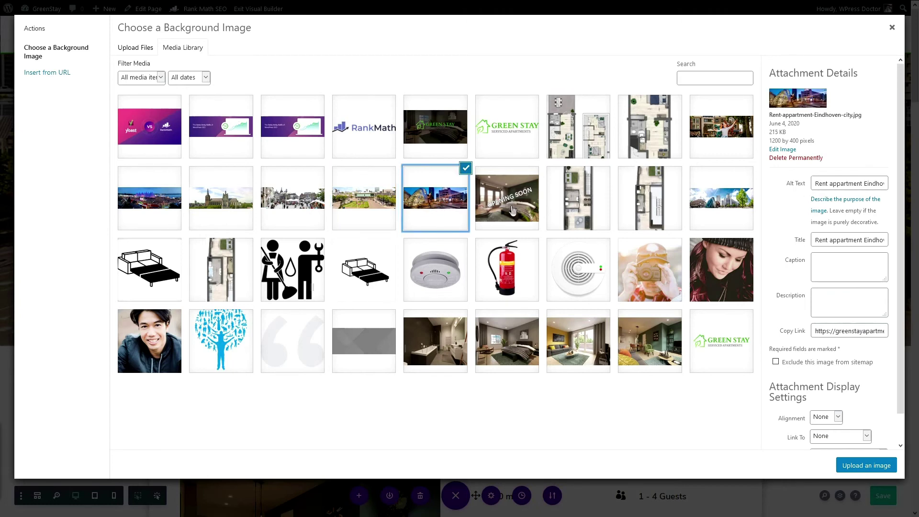
# Step: Save the opened image as Short-stay-apartments-eindhoven-city-view-GreenStay.jpg
pyautogui.click(837, 331)
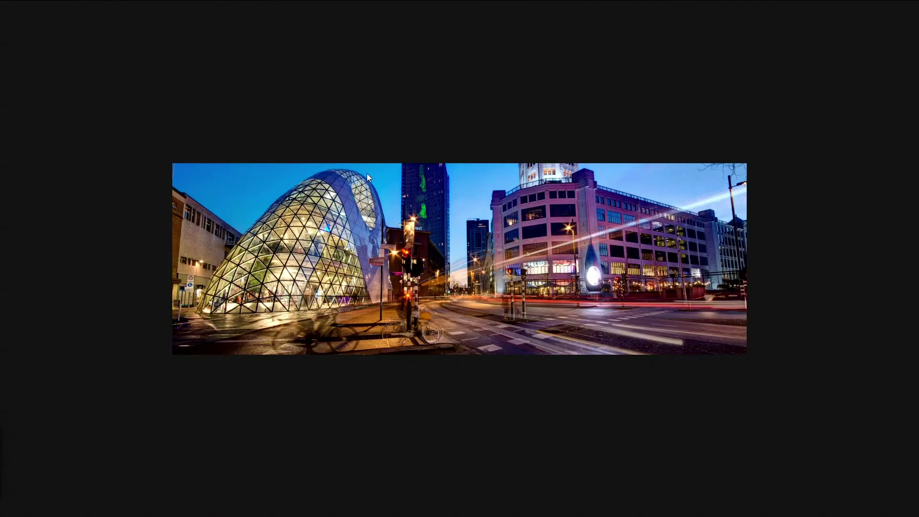
pyautogui.rightClick(374, 197)
pyautogui.click(389, 213)
pyautogui.rightClick(337, 257)
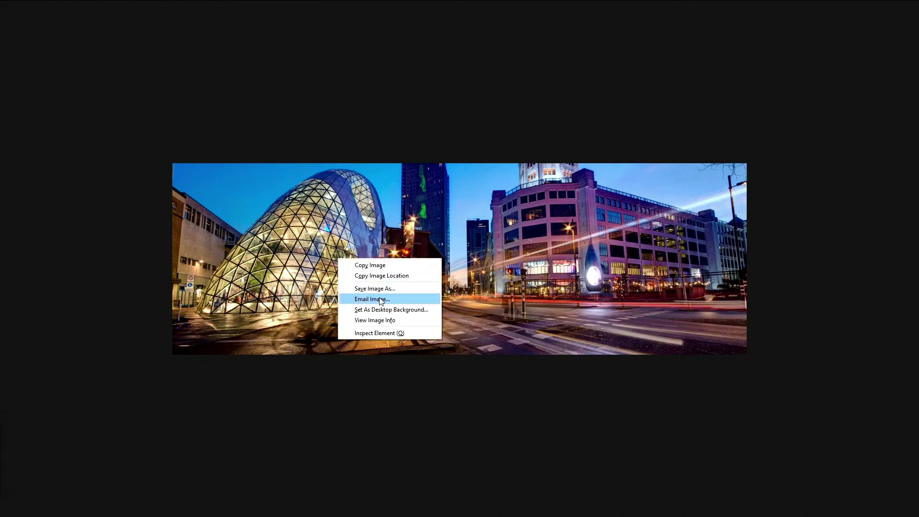
pyautogui.click(377, 288)
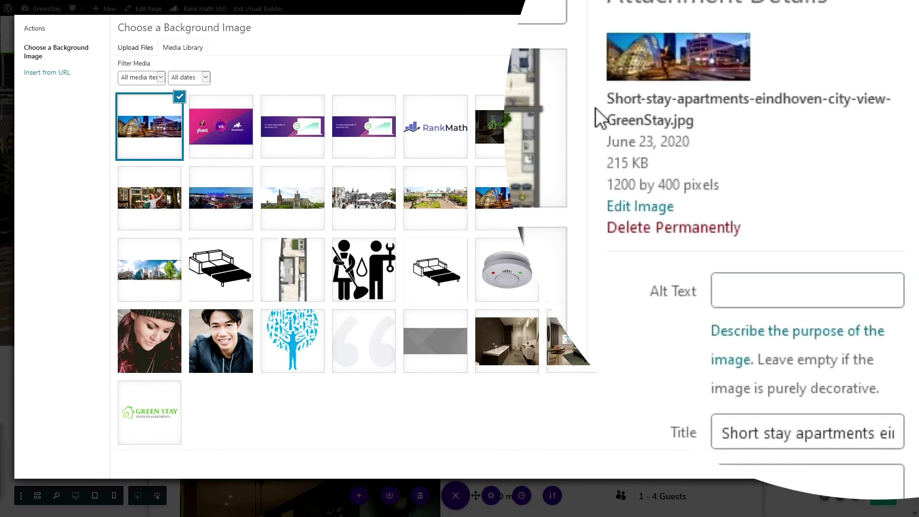
pyautogui.moveTo(608, 98); pyautogui.dragTo(678, 125)
# Step: Copy the uploaded image's title into its Alt Text field
pyautogui.click(820, 435)
pyautogui.hotkey('ctrl', 'a')
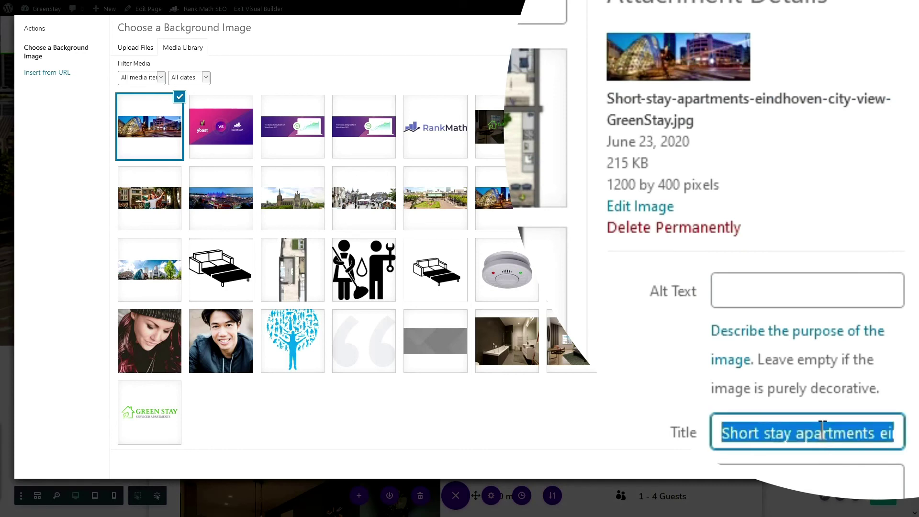
pyautogui.click(836, 276)
pyautogui.hotkey('ctrl', 'v')
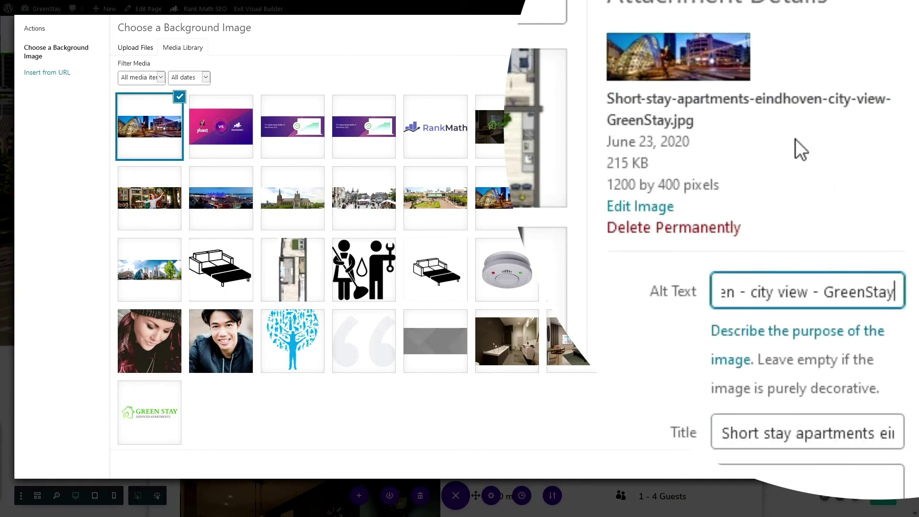
pyautogui.click(769, 100)
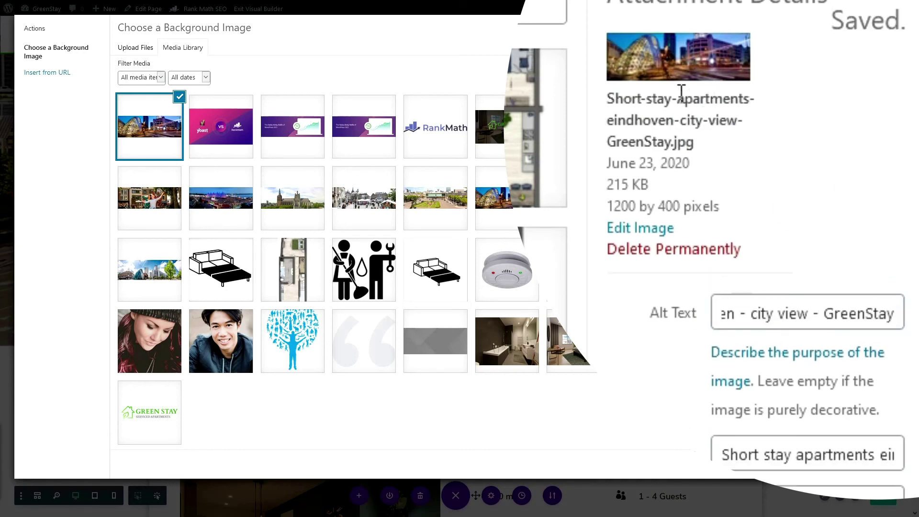
pyautogui.moveTo(610, 93); pyautogui.dragTo(703, 158)
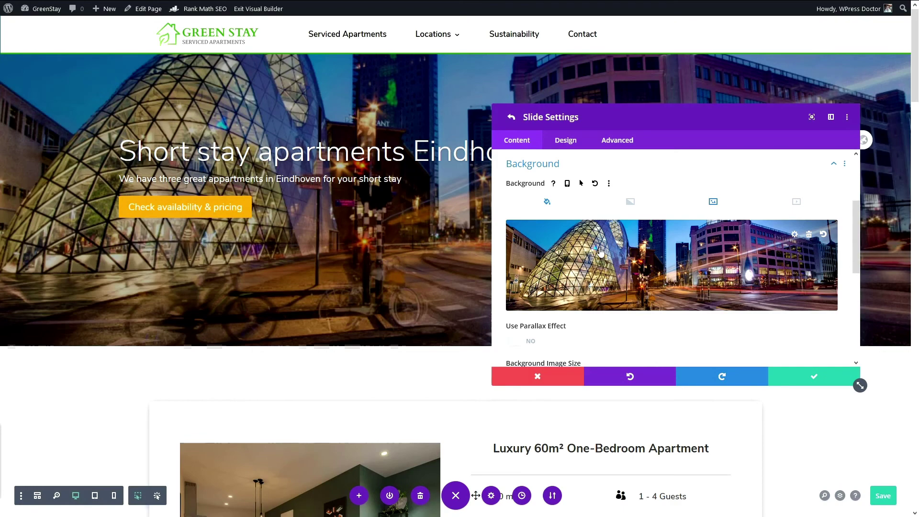
# Step: Save the slide's settings and close the Slider Settings panel
pyautogui.scroll(-3, 552, 267)
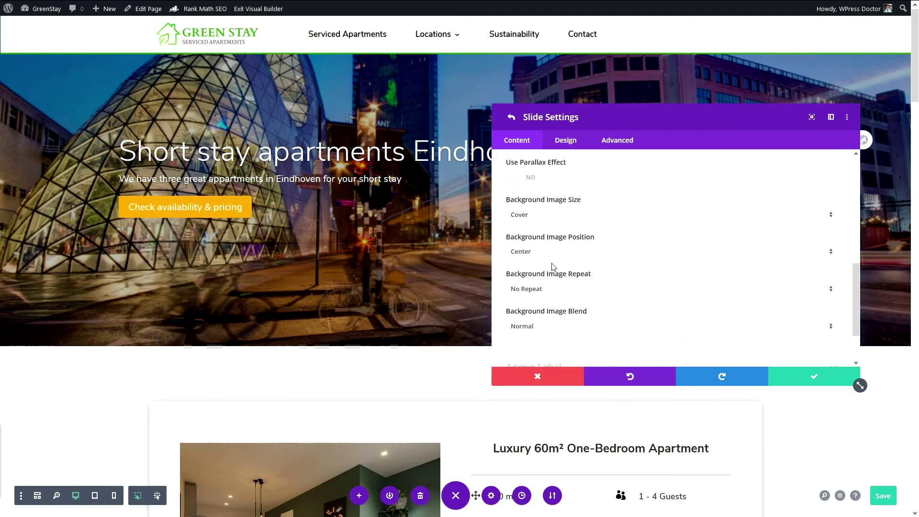
pyautogui.click(814, 380)
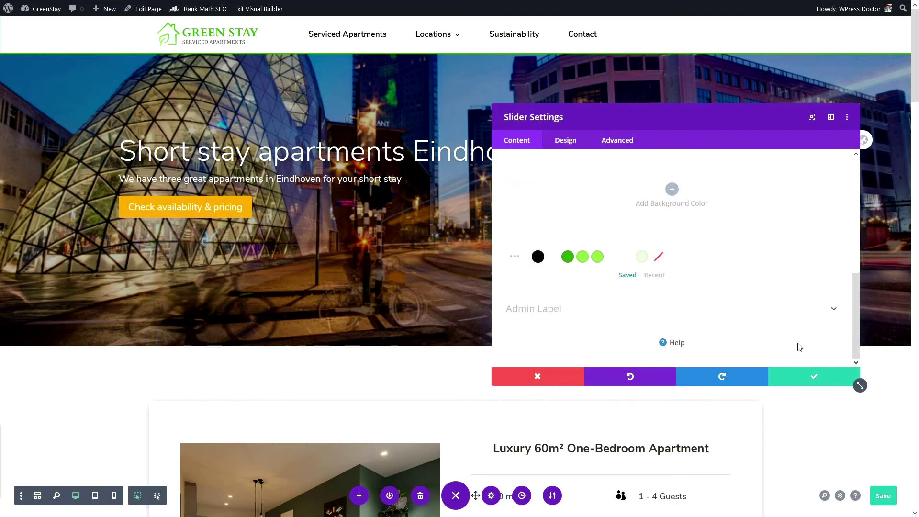
pyautogui.press('Escape')
pyautogui.scroll(-3, 403, 293)
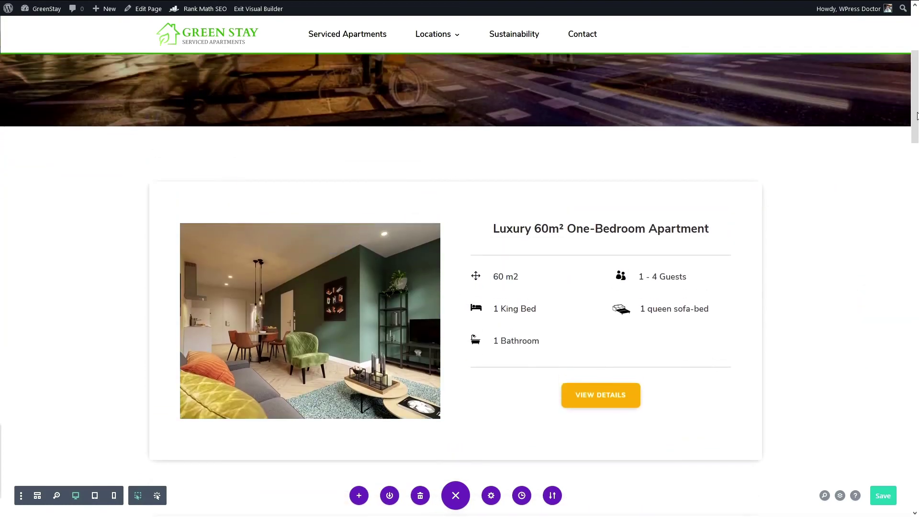
pyautogui.moveTo(916, 112); pyautogui.dragTo(915, 159)
pyautogui.scroll(1, 516, 143)
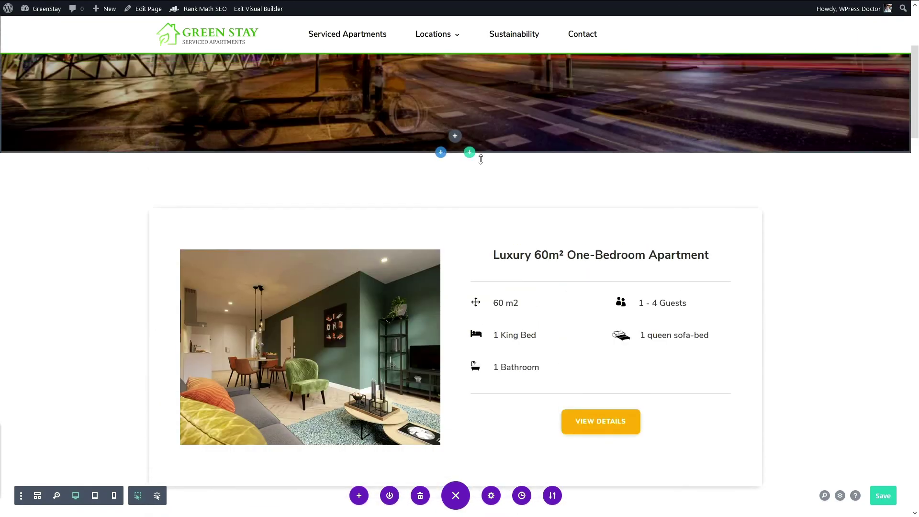
pyautogui.scroll(4, 431, 165)
pyautogui.scroll(-3, 293, 191)
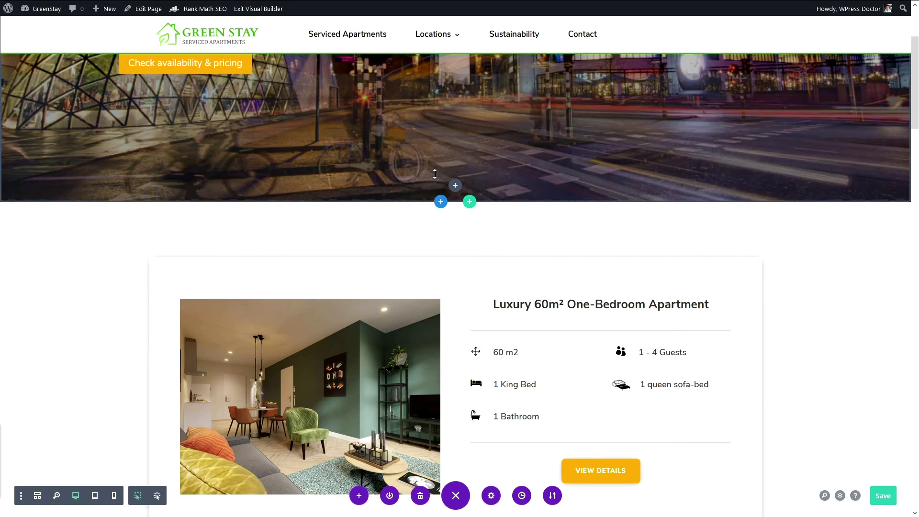
# Step: Add a two-column section below the slider with an emptied Text module in the first column
pyautogui.click(440, 202)
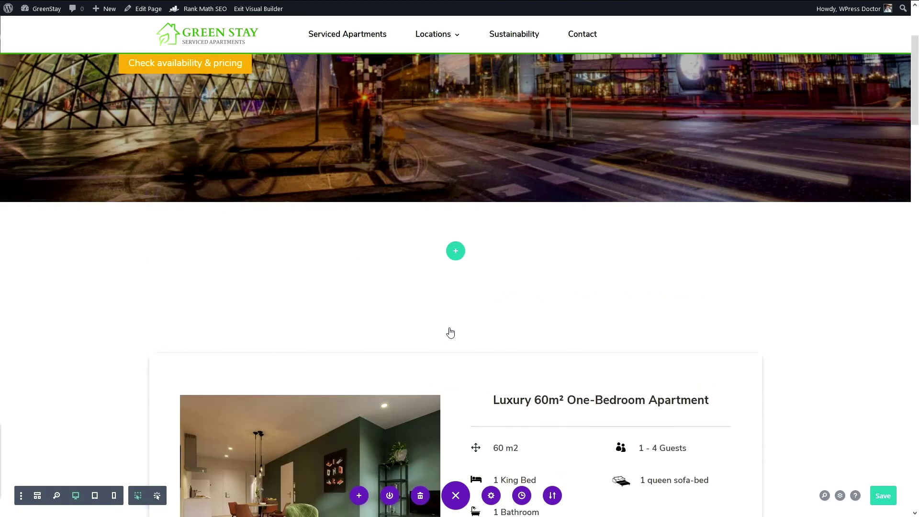
pyautogui.click(455, 250)
pyautogui.click(431, 322)
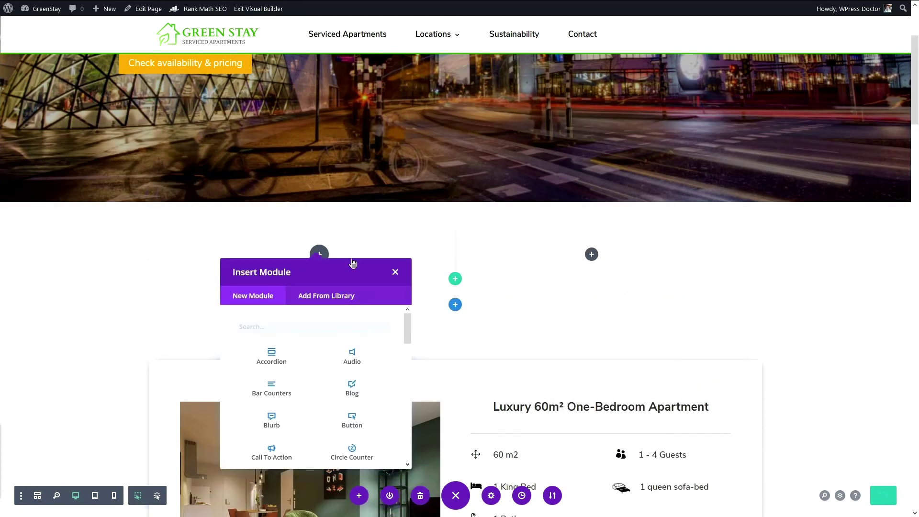
pyautogui.write('text')
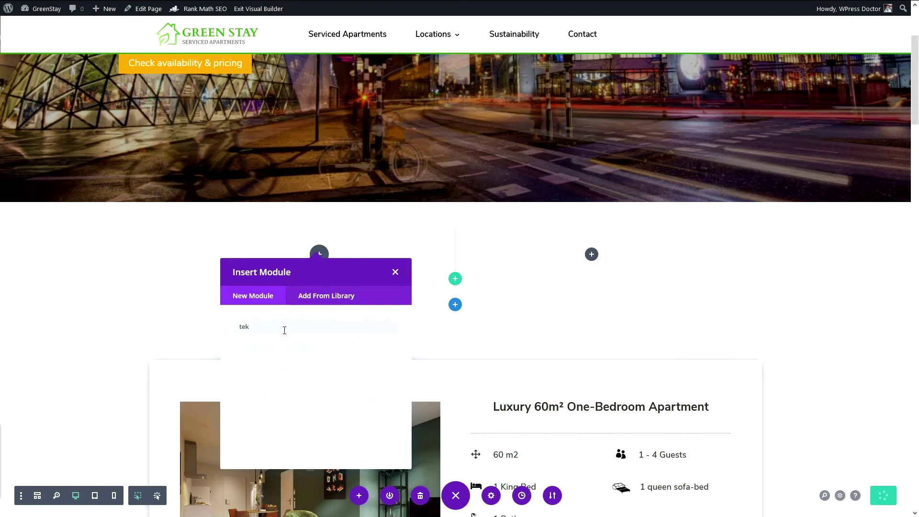
pyautogui.click(273, 366)
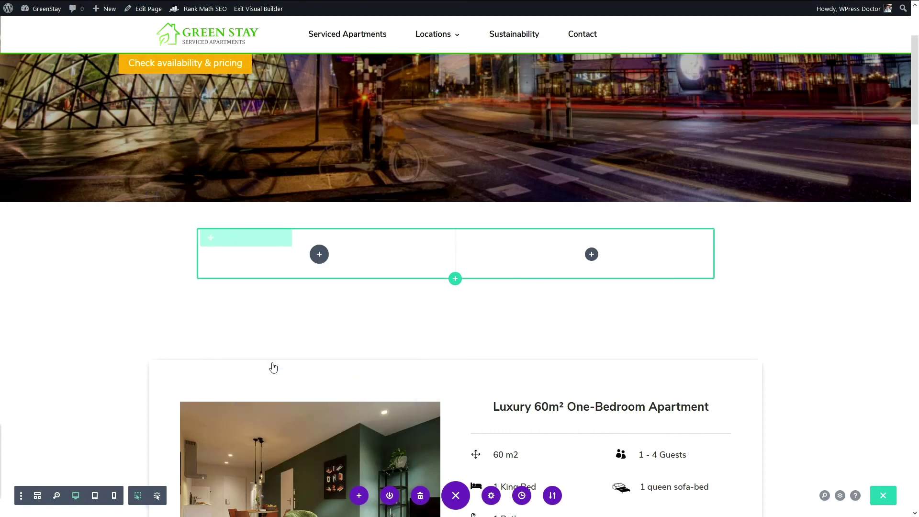
pyautogui.hotkey('ctrl', 'a')
pyautogui.press('BackSpace')
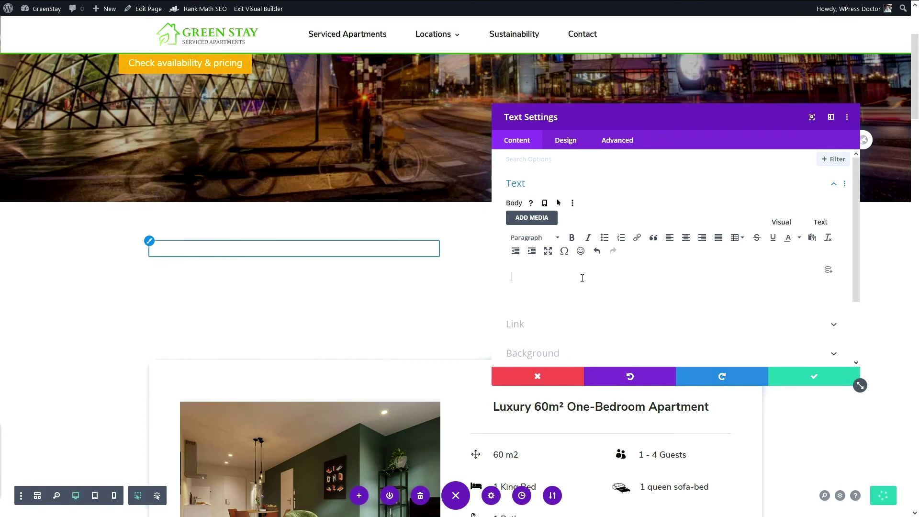
pyautogui.press('Escape')
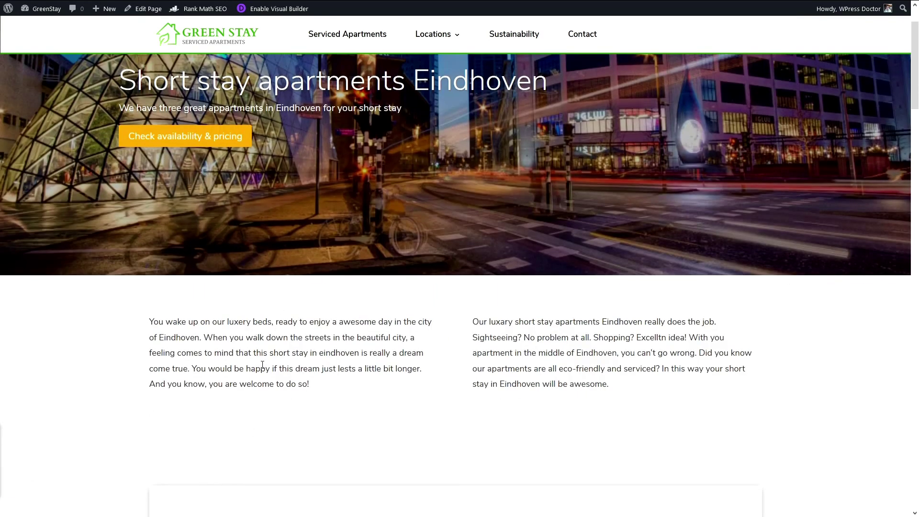
pyautogui.hotkey('ctrl', 'f')
pyautogui.write('eindhoven')
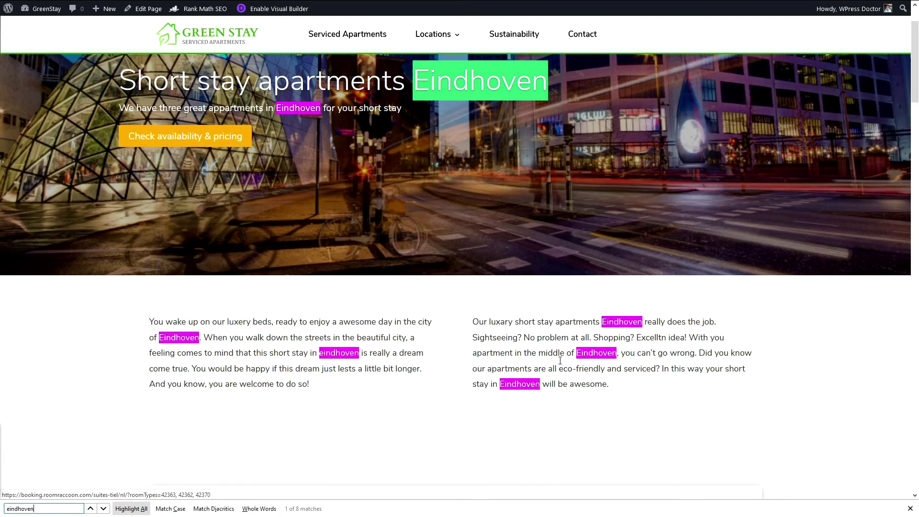
pyautogui.doubleClick(24, 511)
pyautogui.write('short stay')
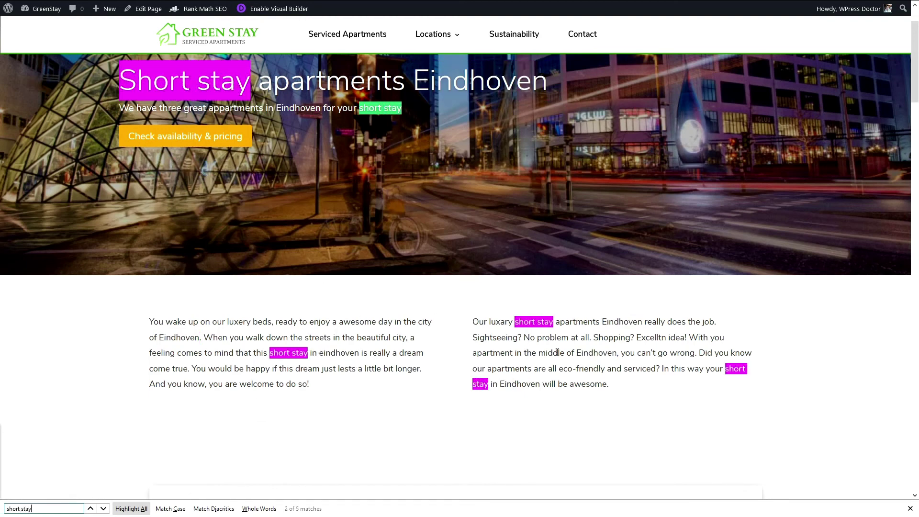
pyautogui.moveTo(56, 506); pyautogui.dragTo(9, 511)
pyautogui.write('apartment')
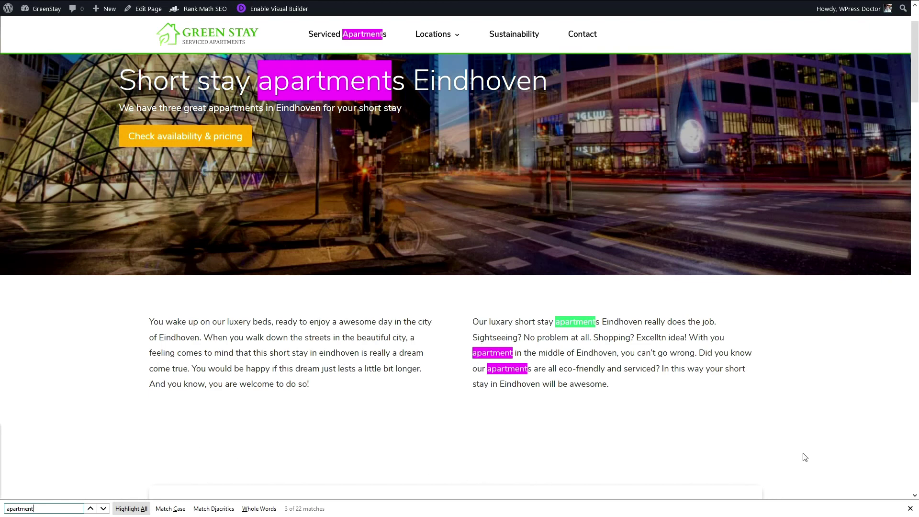
pyautogui.click(910, 509)
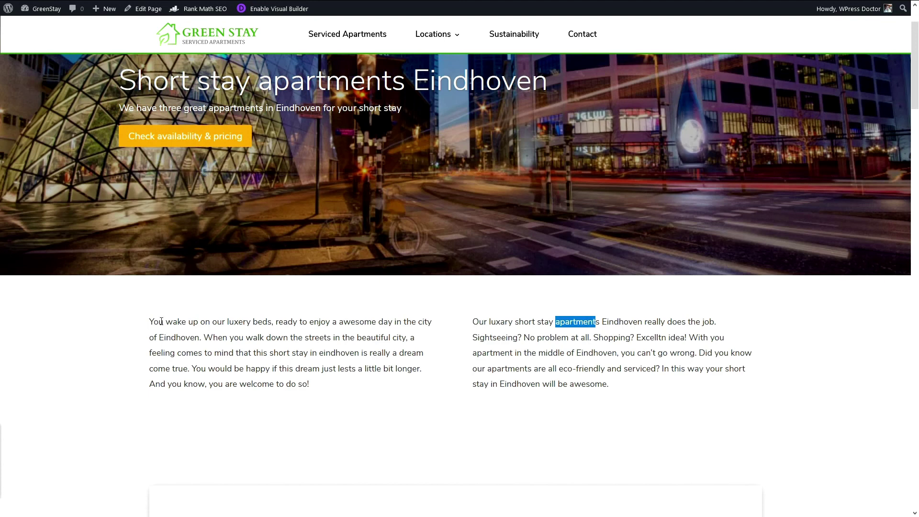
pyautogui.moveTo(153, 321); pyautogui.dragTo(318, 386)
pyautogui.click(319, 388)
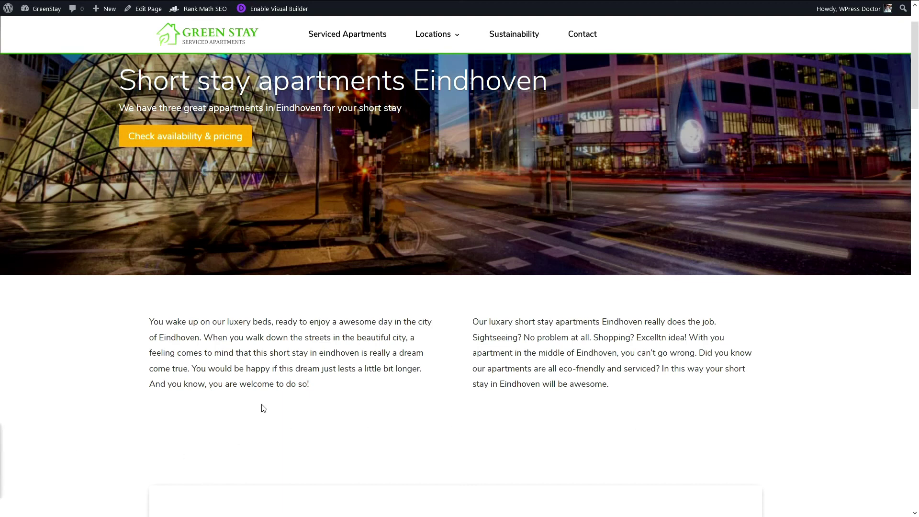
# Step: Scroll through the live Eindhoven short-stay page, reviewing its intro text
pyautogui.scroll(-3, 292, 389)
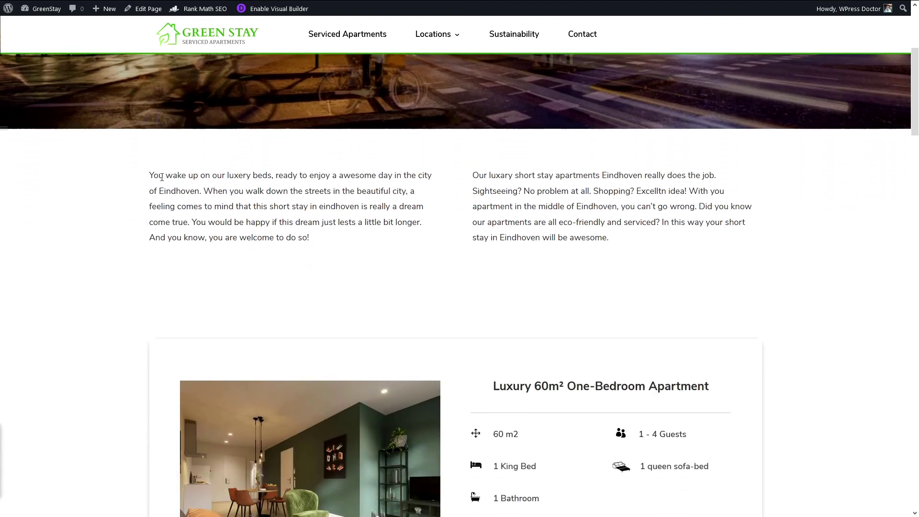
pyautogui.moveTo(162, 178); pyautogui.dragTo(651, 238)
pyautogui.click(652, 254)
pyautogui.moveTo(601, 263); pyautogui.dragTo(430, 187)
pyautogui.click(431, 188)
pyautogui.scroll(-2, 425, 306)
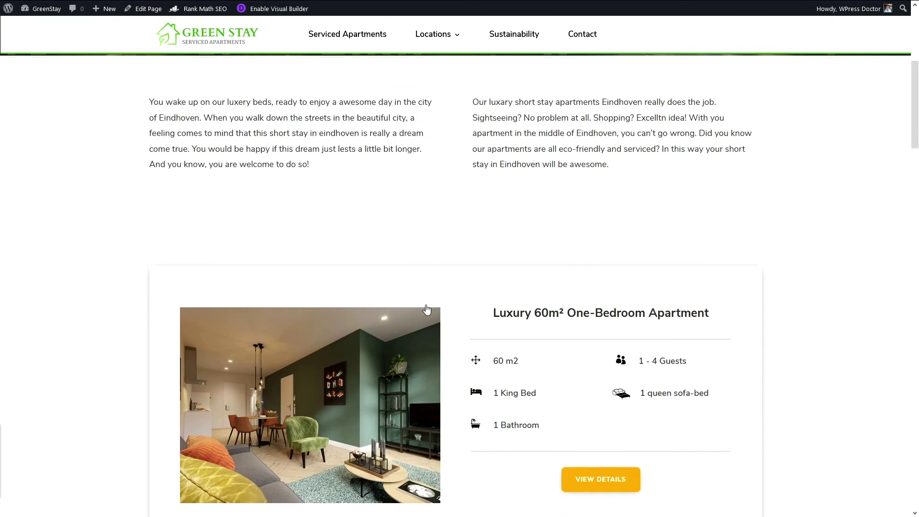
pyautogui.scroll(6, 425, 309)
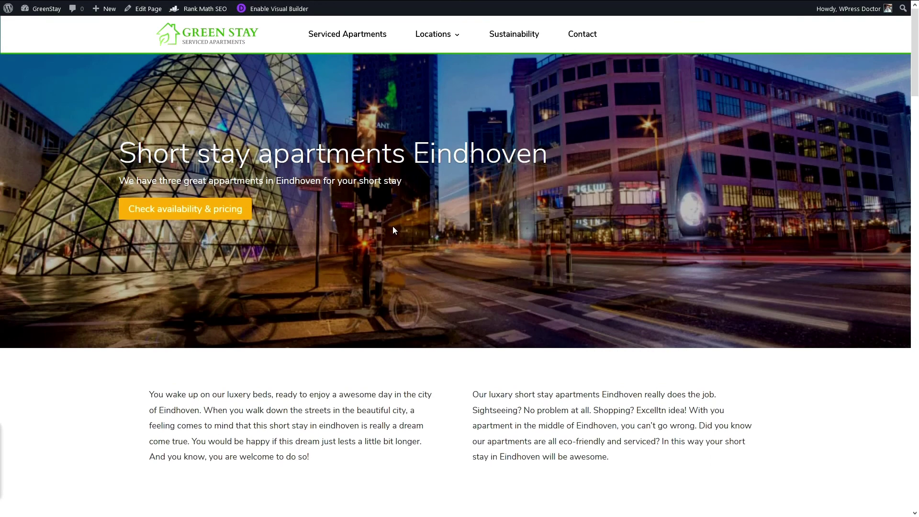
pyautogui.scroll(-2, 393, 230)
pyautogui.scroll(-6, 392, 231)
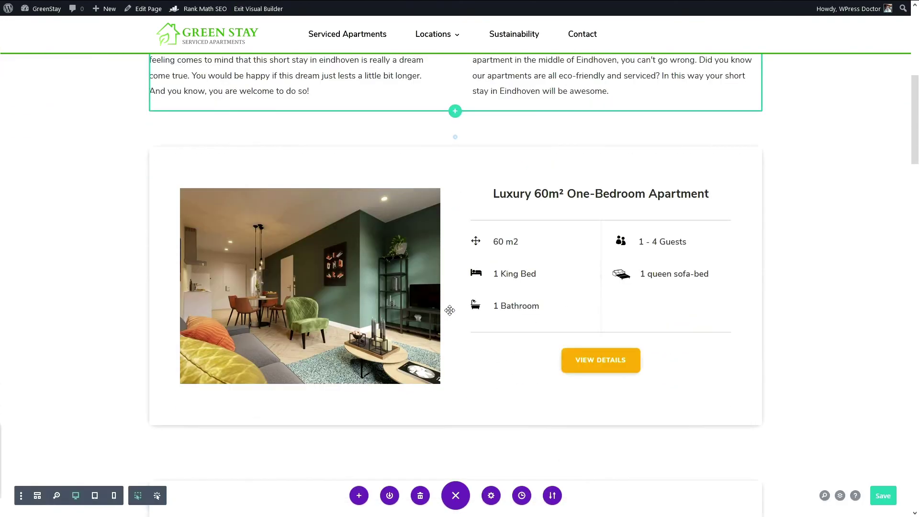
# Step: Open the apartment photo's settings and compare the current and new image file names in the media library
pyautogui.click(306, 255)
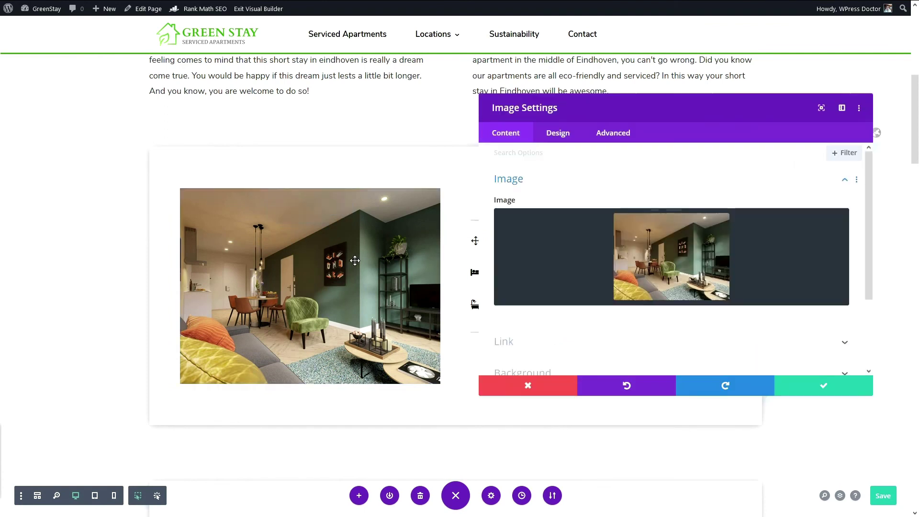
pyautogui.click(645, 261)
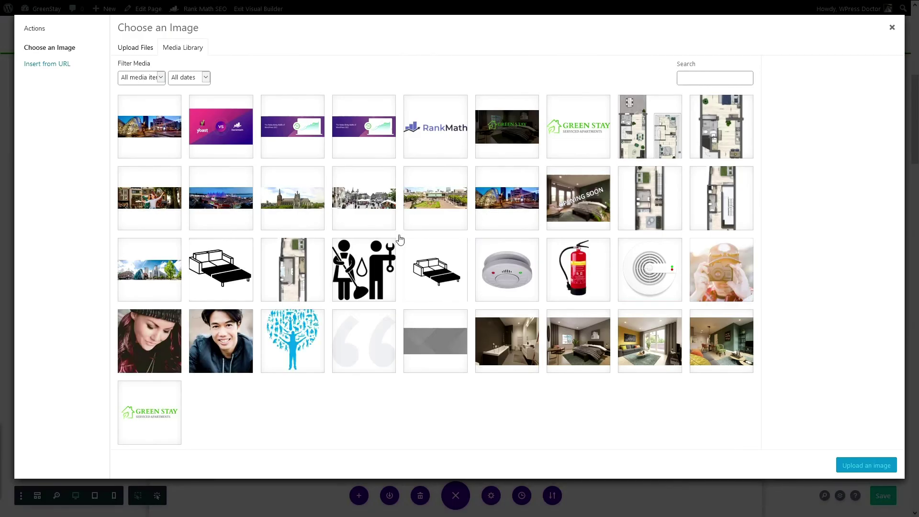
pyautogui.click(690, 345)
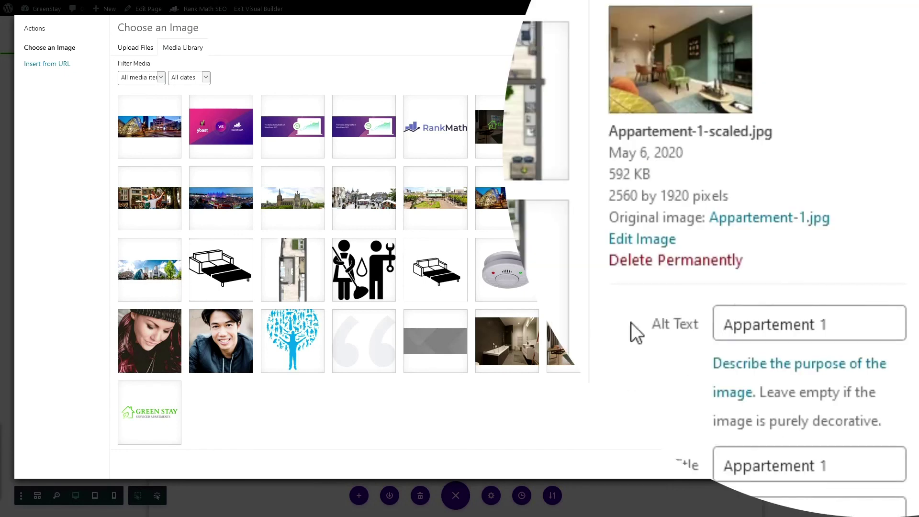
pyautogui.moveTo(609, 136)
pyautogui.mouseDown()
pyautogui.moveTo(790, 135)
pyautogui.moveTo(611, 133)
pyautogui.mouseUp()
pyautogui.click(614, 136)
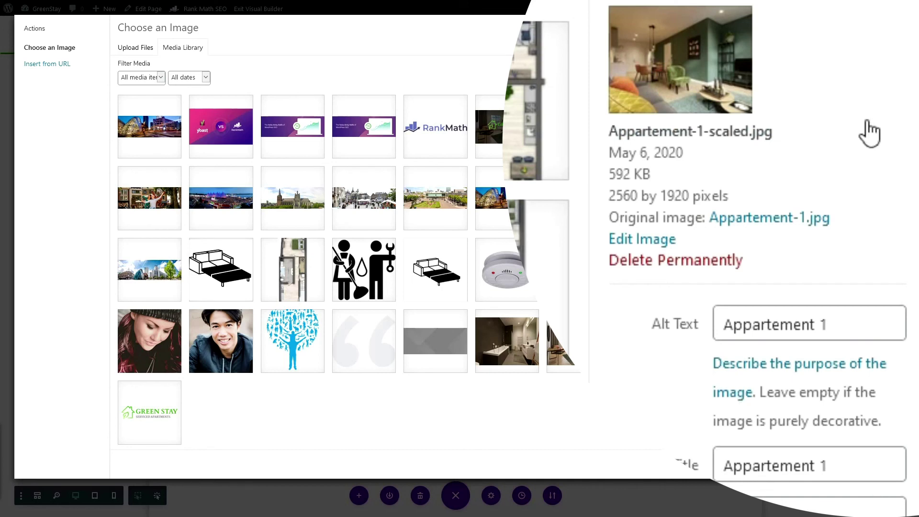
pyautogui.click(855, 463)
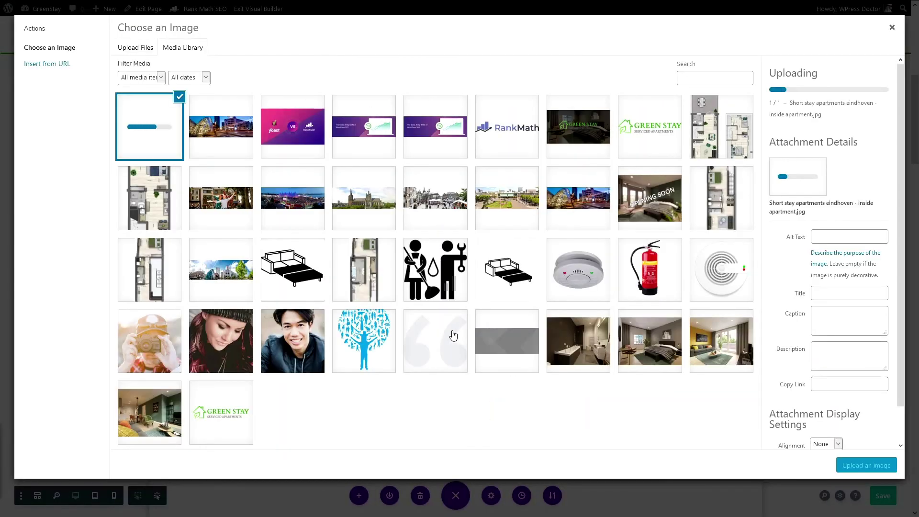
pyautogui.moveTo(814, 113); pyautogui.dragTo(790, 102)
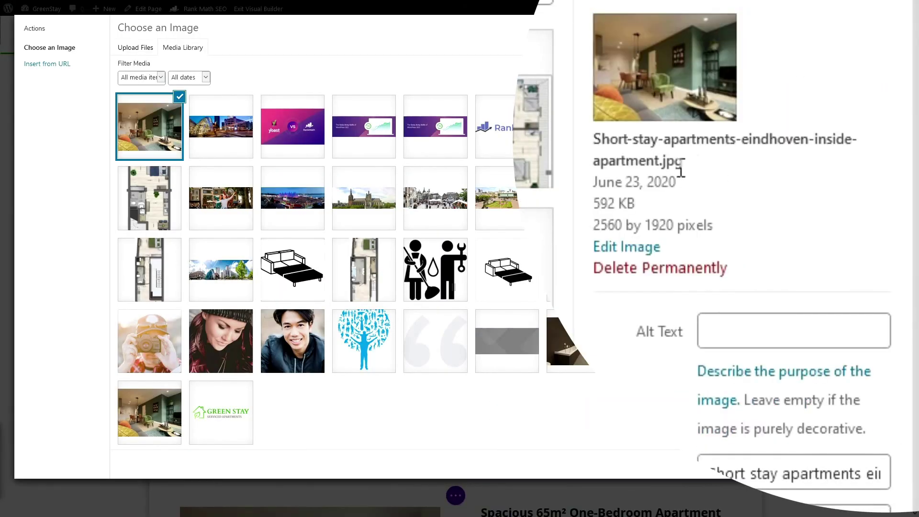
pyautogui.moveTo(683, 163); pyautogui.dragTo(599, 135)
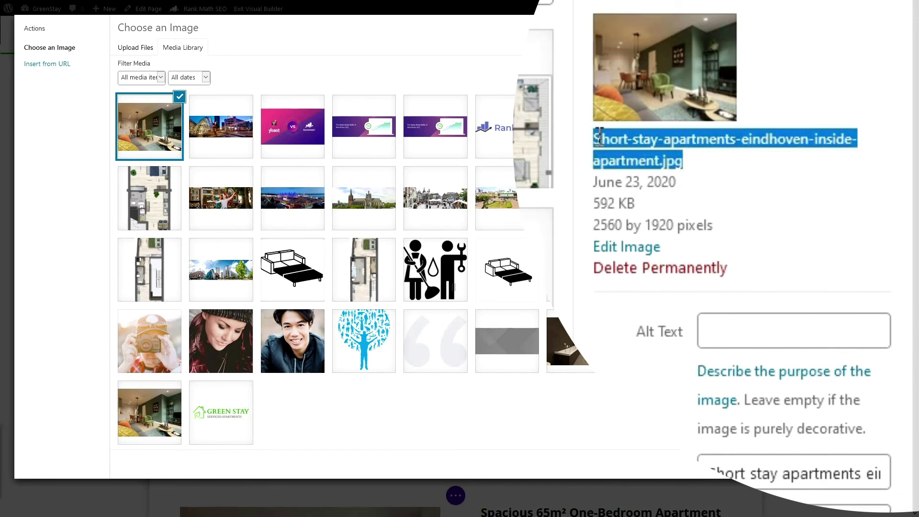
# Step: Copy the new photo's title into its Alt Text field and insert the image
pyautogui.click(761, 330)
pyautogui.tripleClick(779, 459)
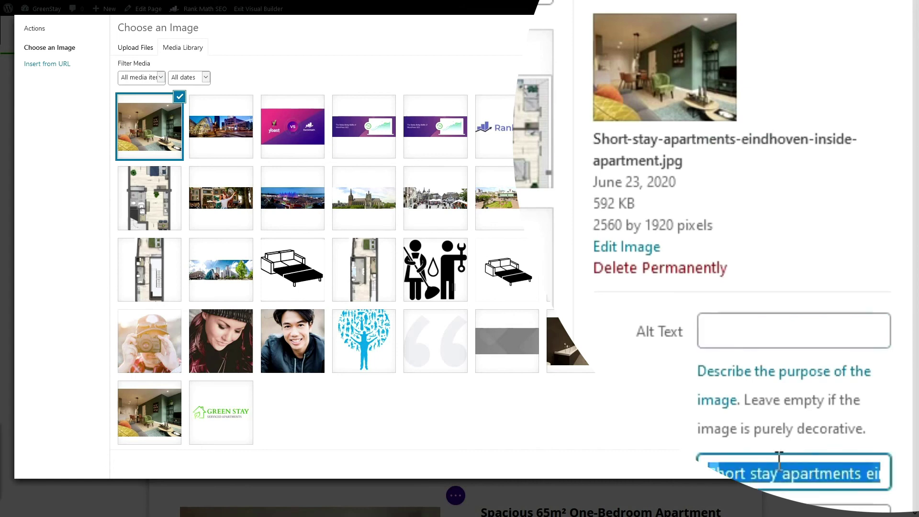
pyautogui.hotkey('ctrl', 'c')
pyautogui.click(779, 334)
pyautogui.hotkey('ctrl', 'v')
pyautogui.click(757, 332)
pyautogui.click(723, 333)
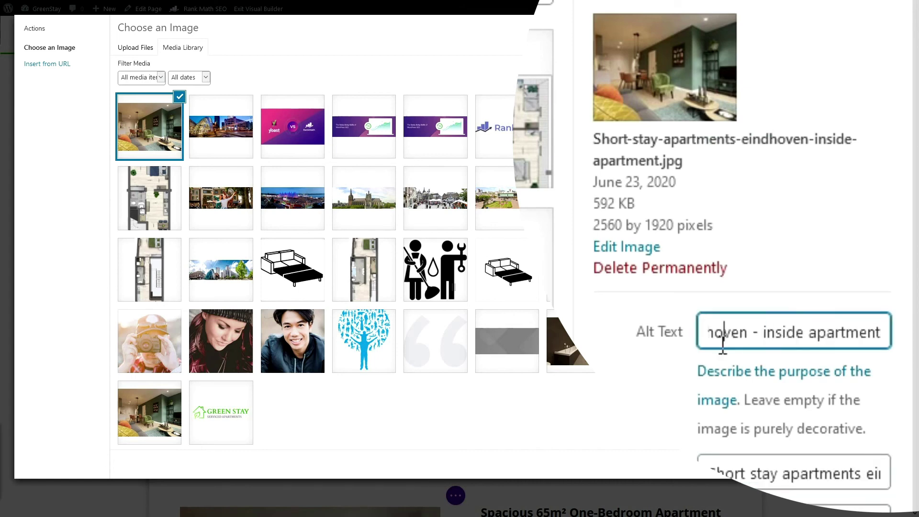
pyautogui.moveTo(749, 331); pyautogui.dragTo(881, 335)
pyautogui.click(880, 336)
pyautogui.click(833, 303)
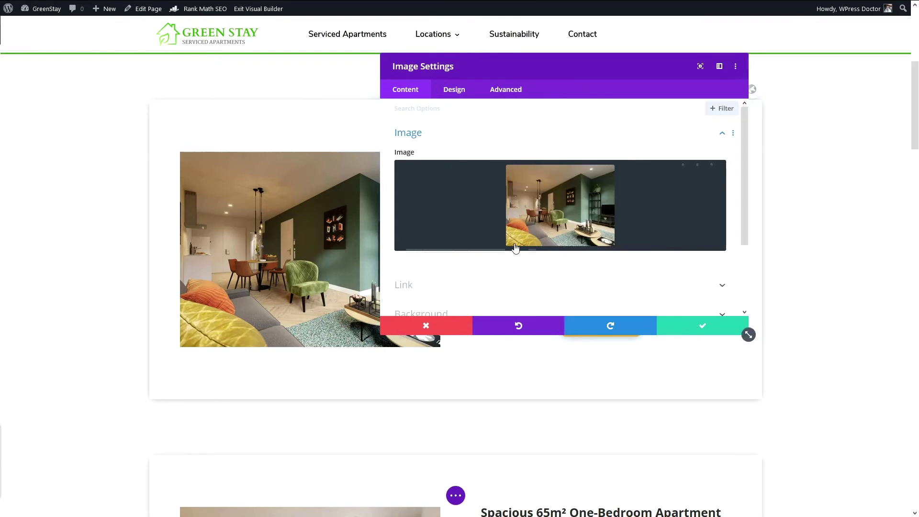
pyautogui.click(683, 327)
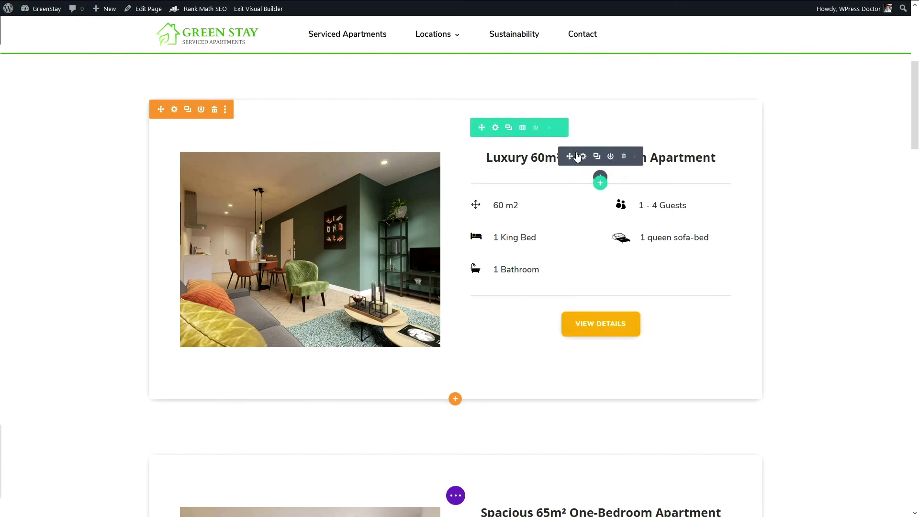
# Step: Add the line 'Short Stay Apartment Eindhoven' under the Luxury 60m² apartment heading
pyautogui.scroll(2, 555, 166)
pyautogui.scroll(-2, 560, 213)
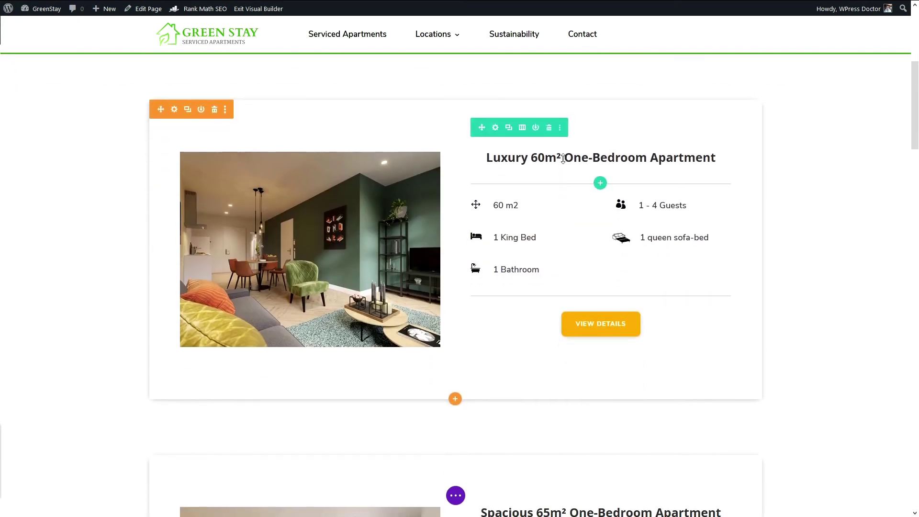
pyautogui.click(583, 158)
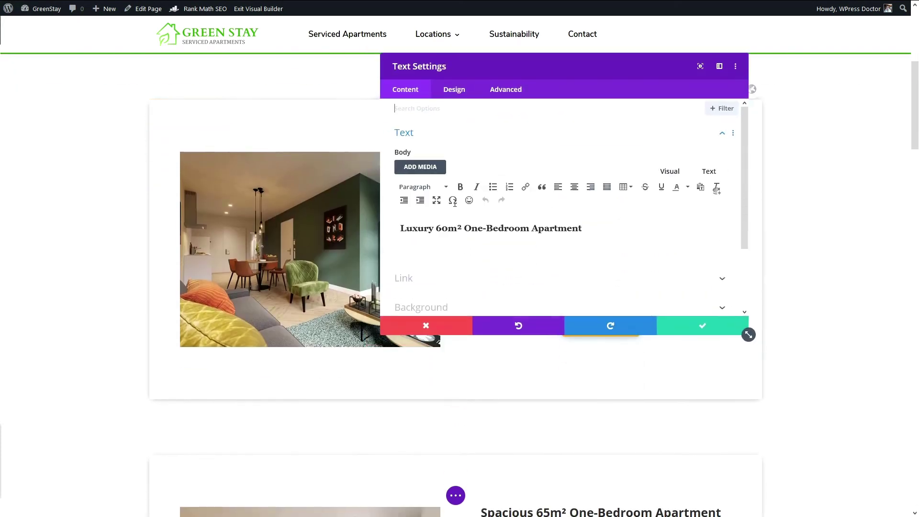
pyautogui.click(444, 232)
pyautogui.write('Short Stay Apartment')
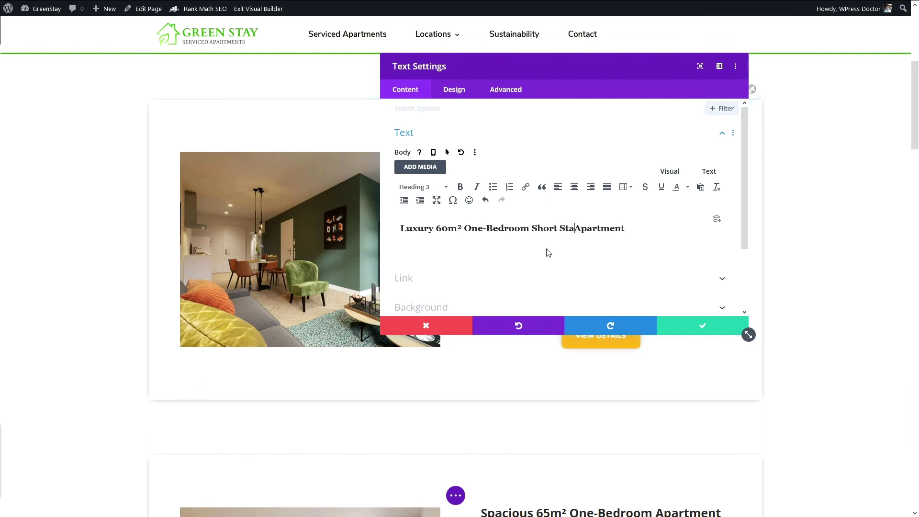
pyautogui.write(' Eindhoven')
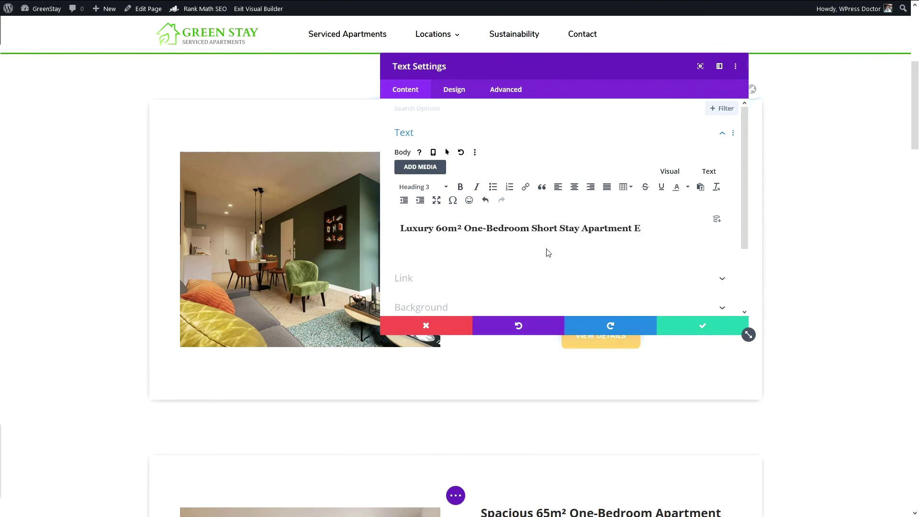
pyautogui.click(691, 329)
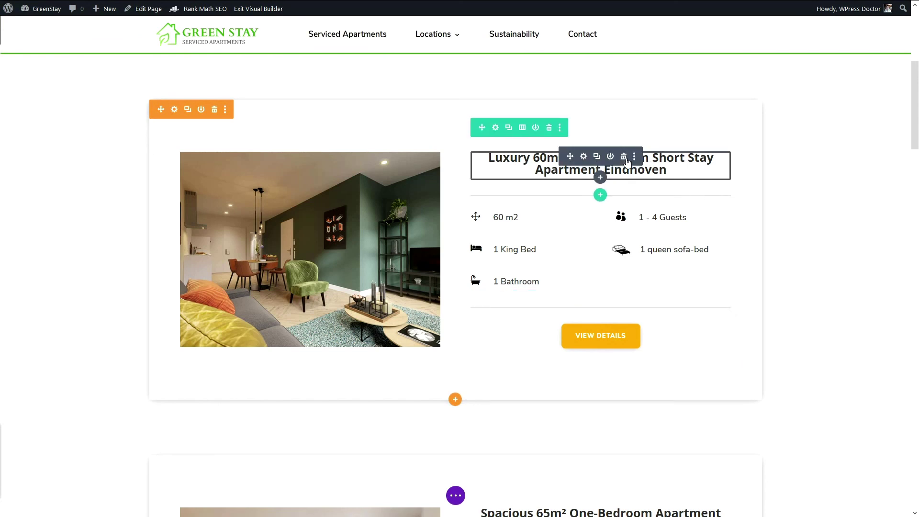
# Step: Reopen the Luxury 60m² heading settings, look them over and save again
pyautogui.click(576, 180)
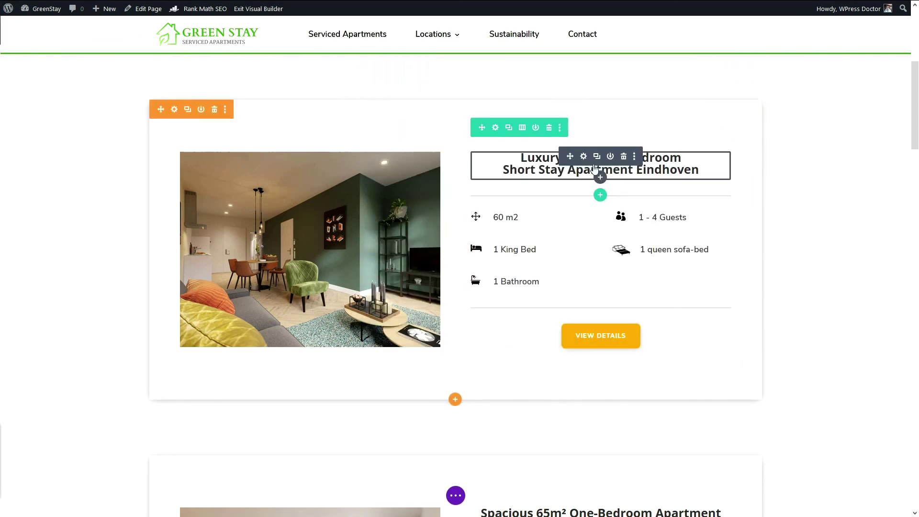
pyautogui.scroll(-5, 726, 231)
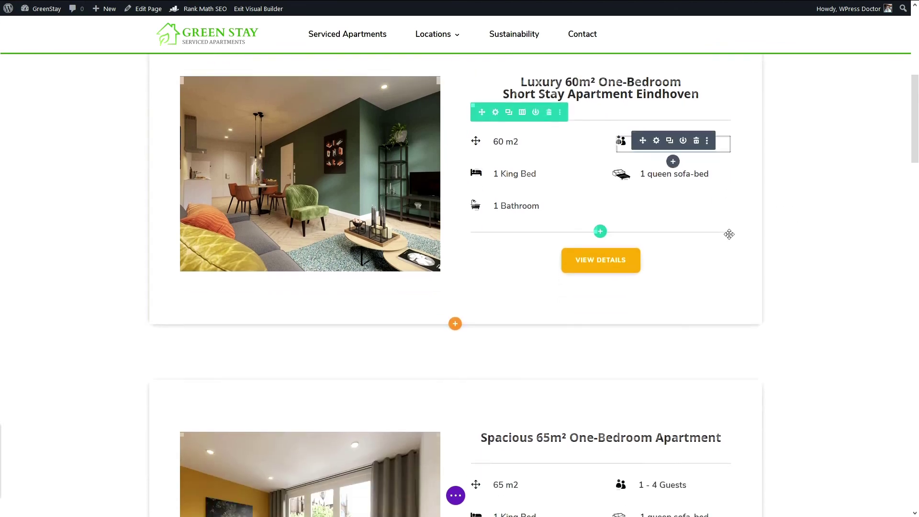
pyautogui.scroll(-1, 729, 234)
pyautogui.scroll(6, 586, 225)
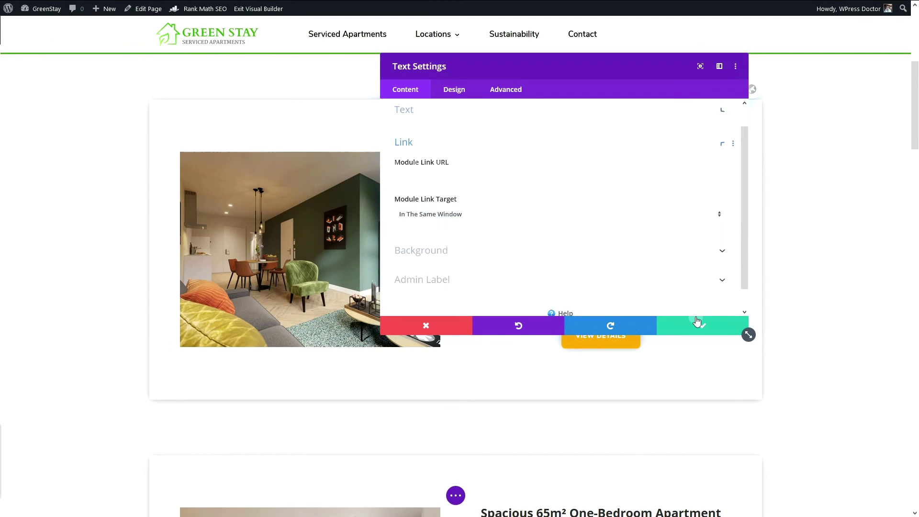
pyautogui.click(697, 322)
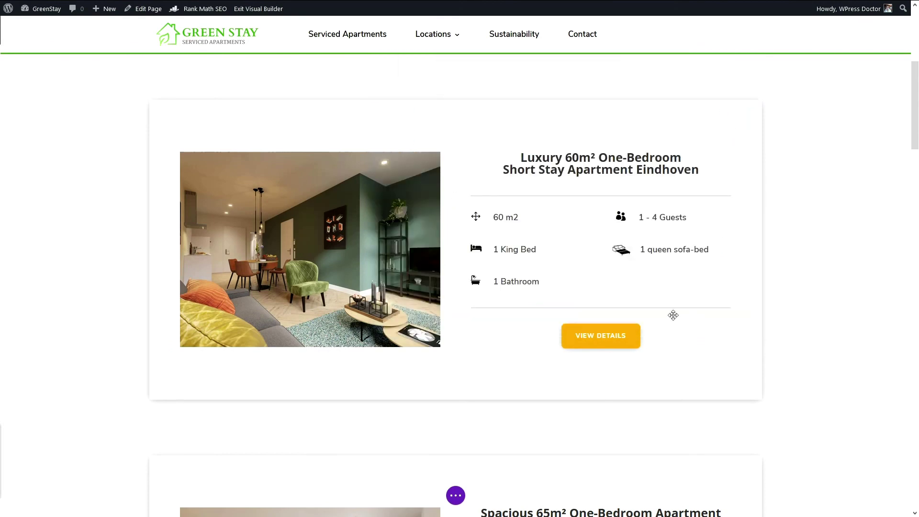
# Step: Paste 'Short Stay Apartment Eindhoven' under the Spacious 65m² heading and exit the Visual Builder
pyautogui.scroll(-4, 631, 315)
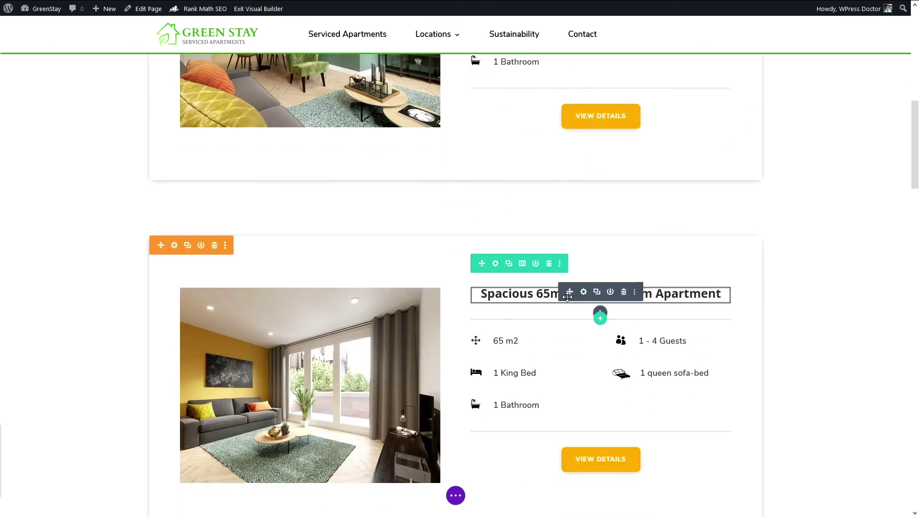
pyautogui.click(579, 293)
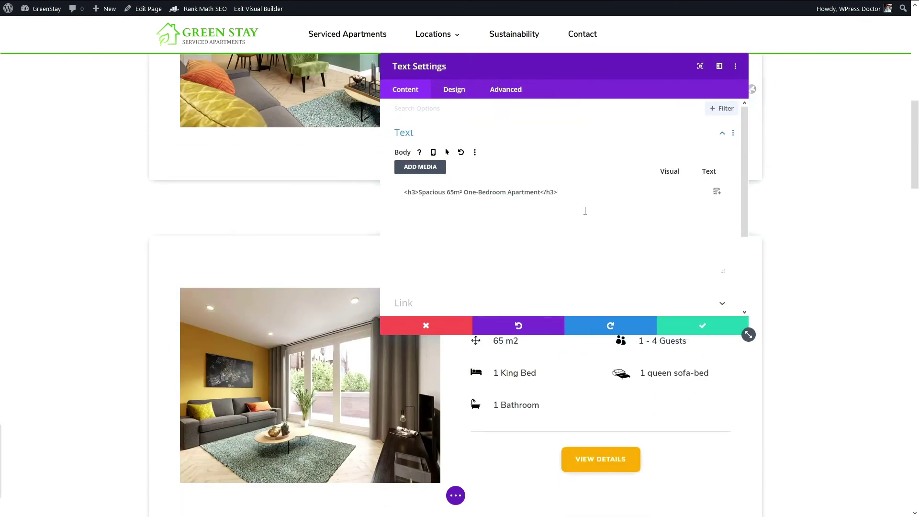
pyautogui.write('Short Stay Apartment Eindhoven')
pyautogui.click(699, 326)
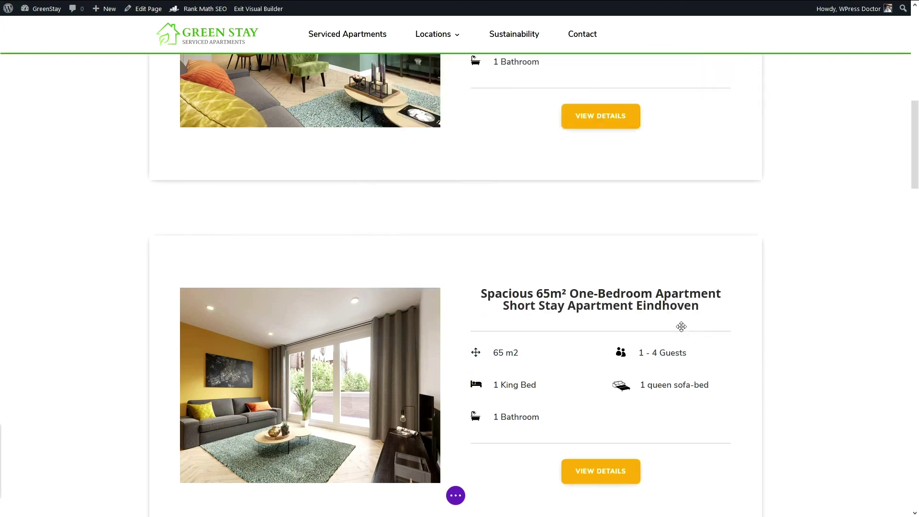
pyautogui.scroll(-6, 599, 356)
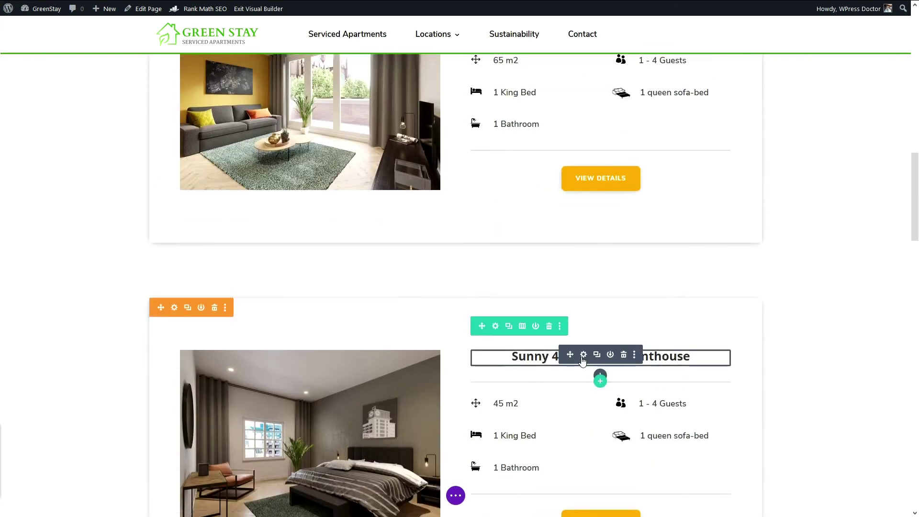
pyautogui.click(590, 355)
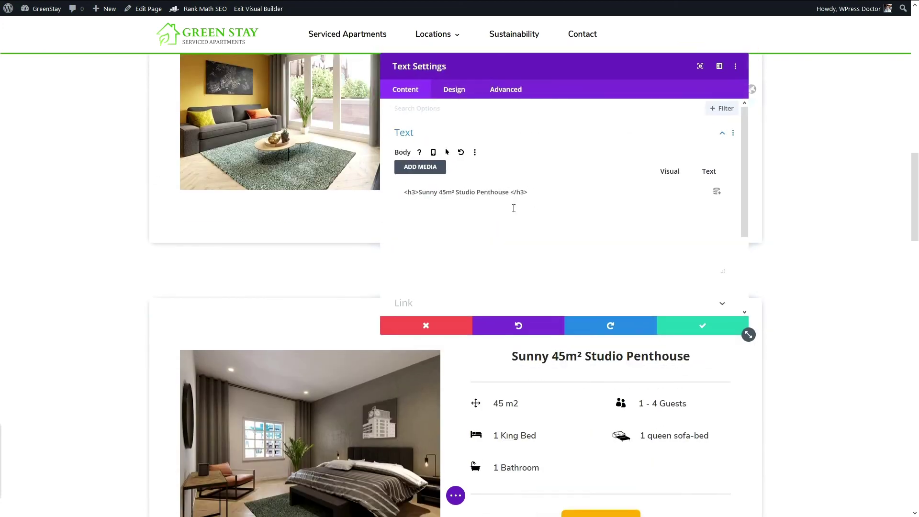
pyautogui.click(258, 9)
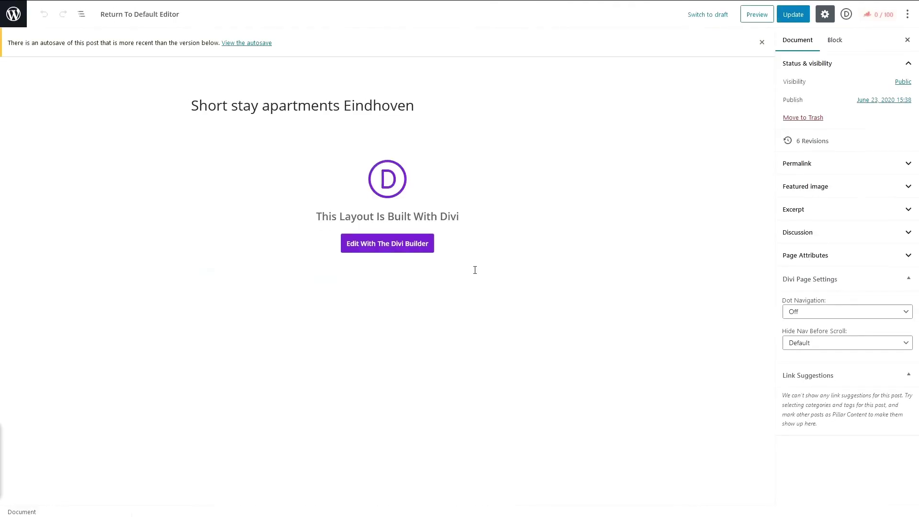
# Step: Check Rank Math's meta description keyword warning and bring up the snippet editor
pyautogui.click(875, 15)
pyautogui.scroll(-1, 857, 259)
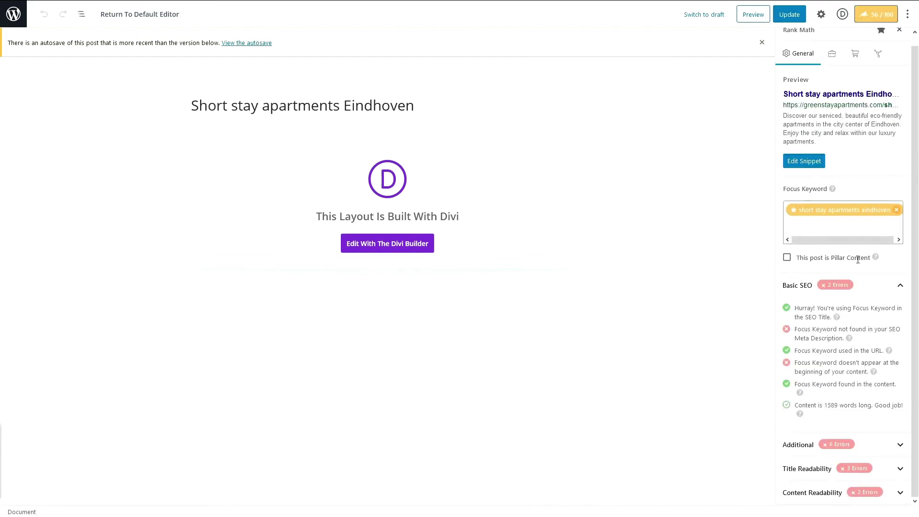
pyautogui.tripleClick(809, 333)
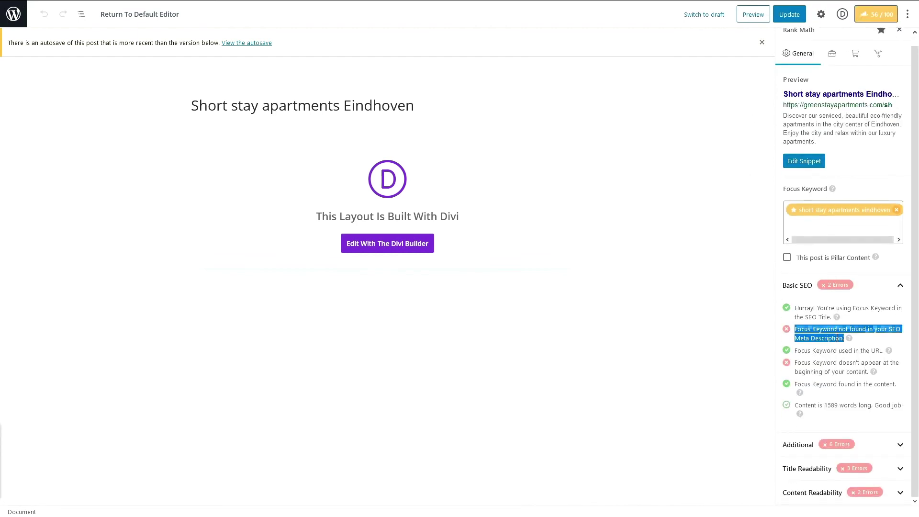
pyautogui.click(819, 339)
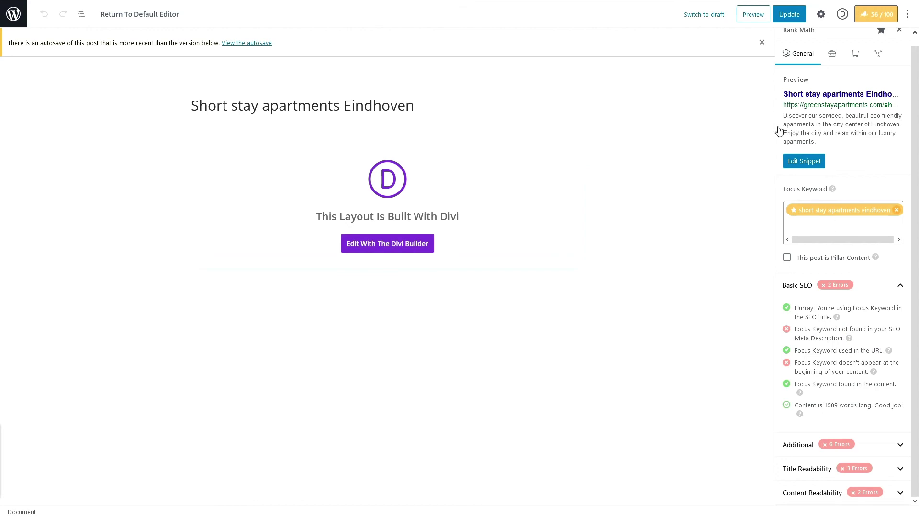
pyautogui.moveTo(419, 112); pyautogui.dragTo(190, 106)
pyautogui.hotkey('ctrl', 'c')
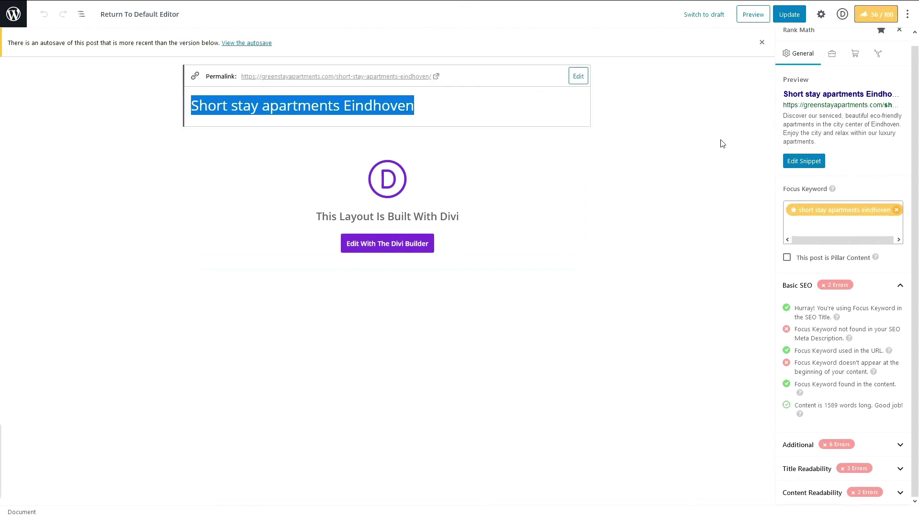
pyautogui.click(804, 160)
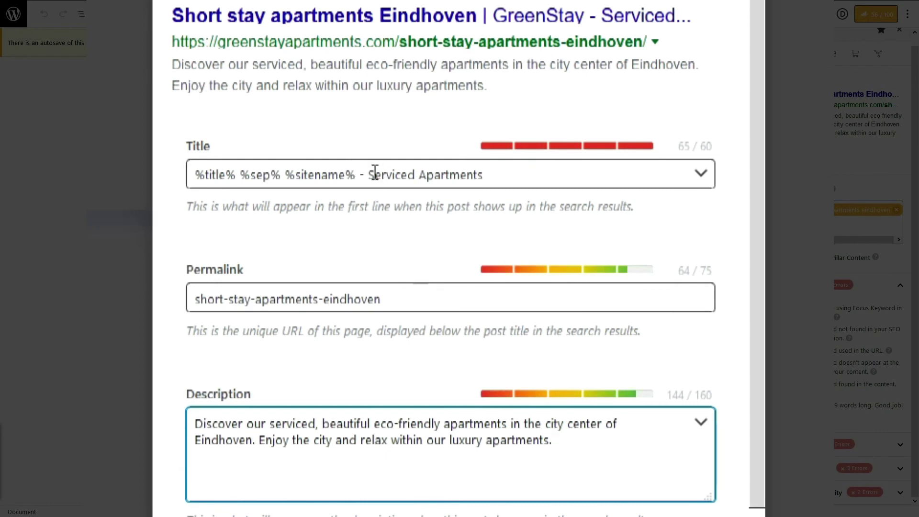
# Step: Shorten the SEO title so it ends with 'Serviced'
pyautogui.moveTo(374, 173); pyautogui.dragTo(536, 175)
pyautogui.press('BackSpace')
pyautogui.press('BackSpace')
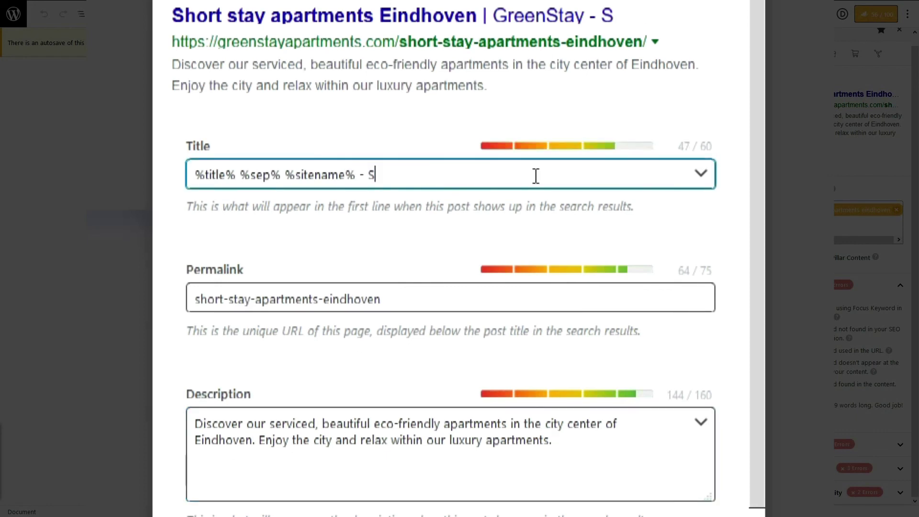
pyautogui.write('Serviced')
pyautogui.click(405, 299)
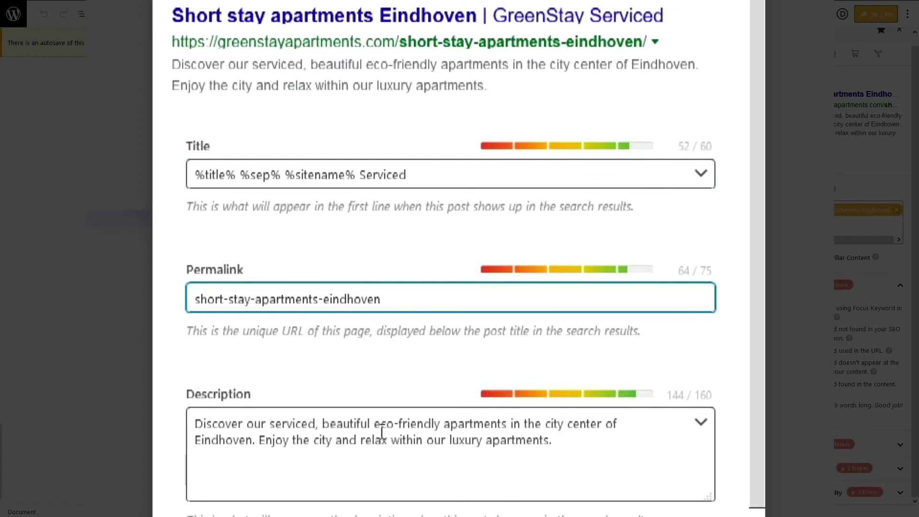
pyautogui.moveTo(389, 308); pyautogui.dragTo(199, 309)
# Step: Prefix the meta description with 'Short stay apartments Eindhoven' and close the snippet editor
pyautogui.click(303, 437)
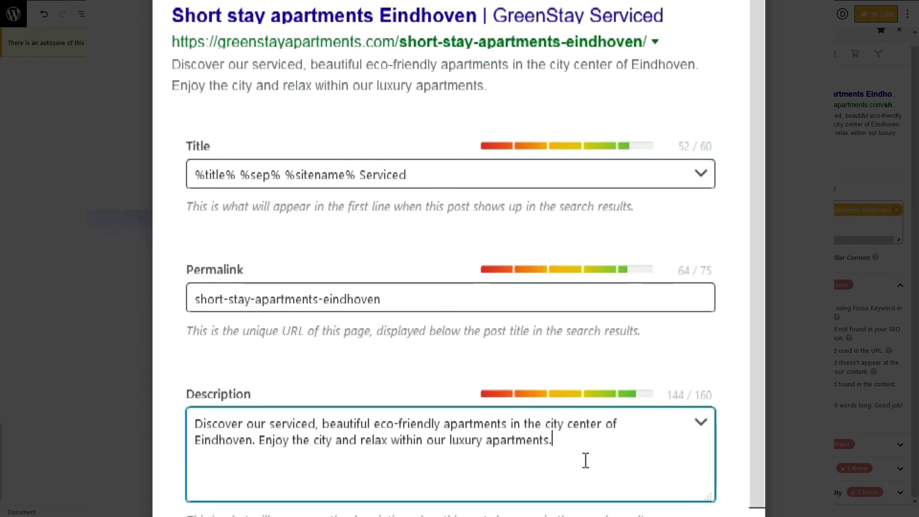
pyautogui.moveTo(584, 459); pyautogui.dragTo(147, 412)
pyautogui.click(413, 459)
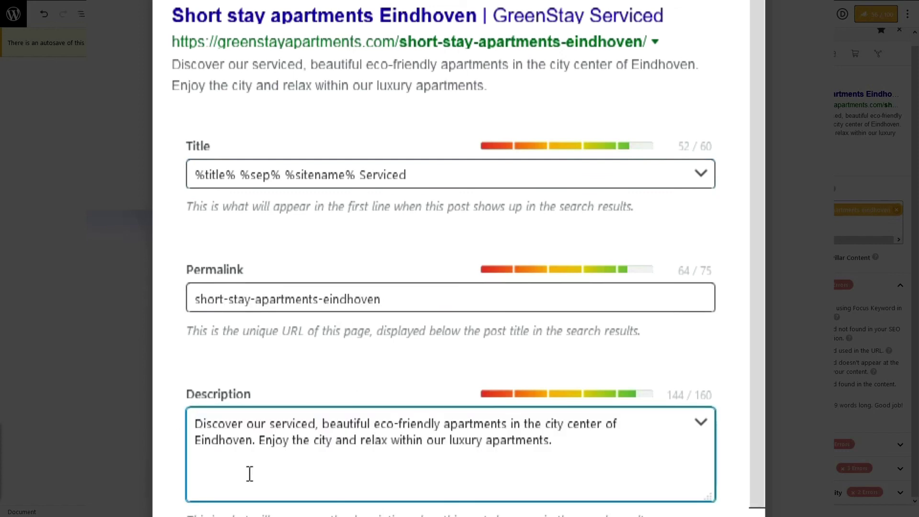
pyautogui.click(53, 464)
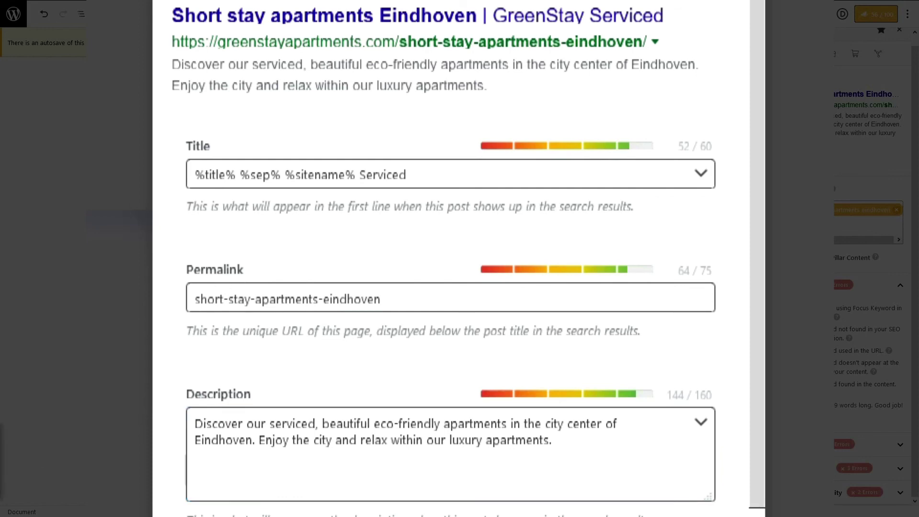
pyautogui.click(196, 425)
pyautogui.hotkey('ctrl', 'v')
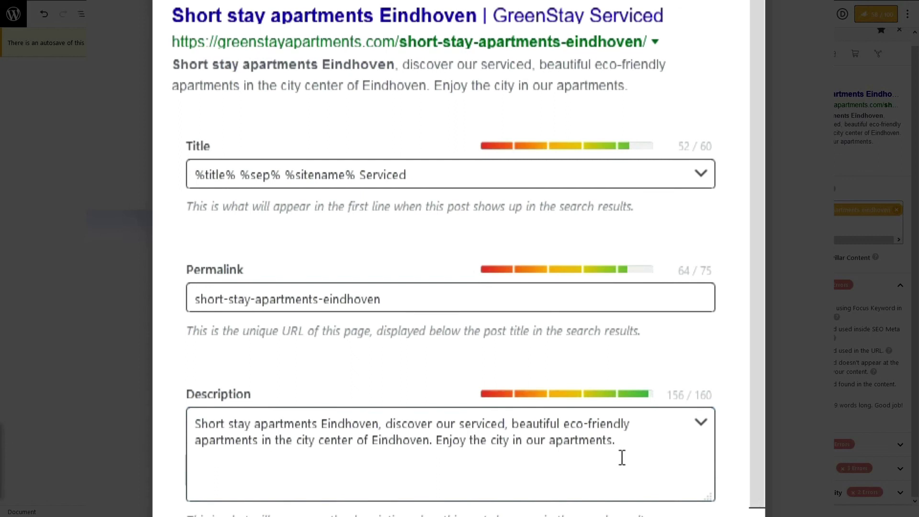
pyautogui.moveTo(436, 439); pyautogui.dragTo(625, 432)
pyautogui.click(650, 437)
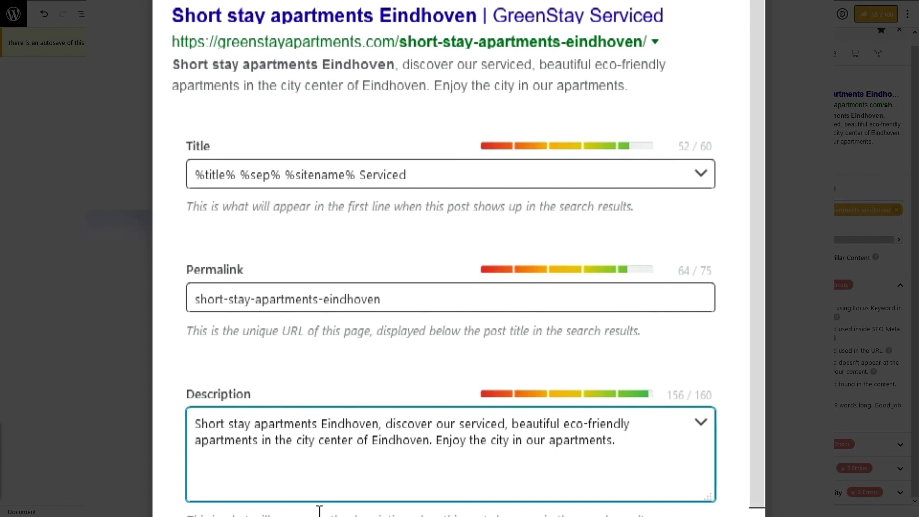
pyautogui.click(763, 90)
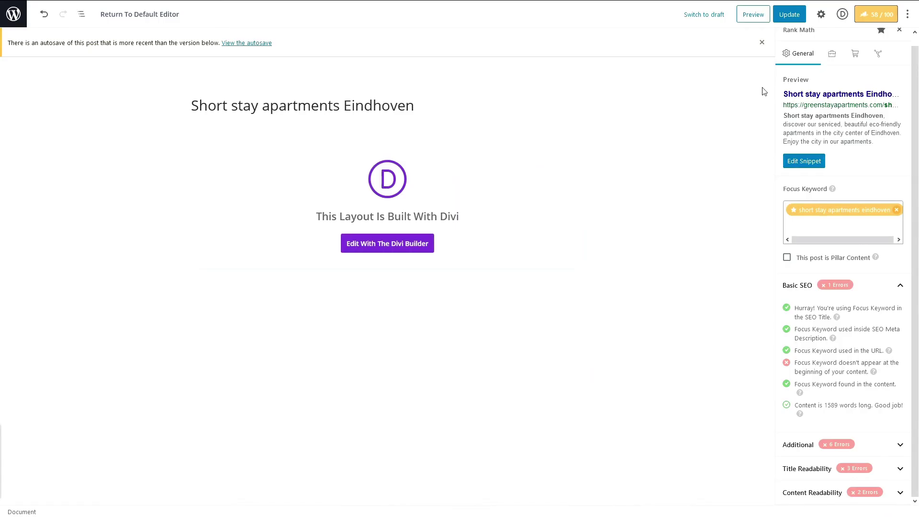
# Step: Update the page and check the revised intro text on the live page
pyautogui.click(784, 14)
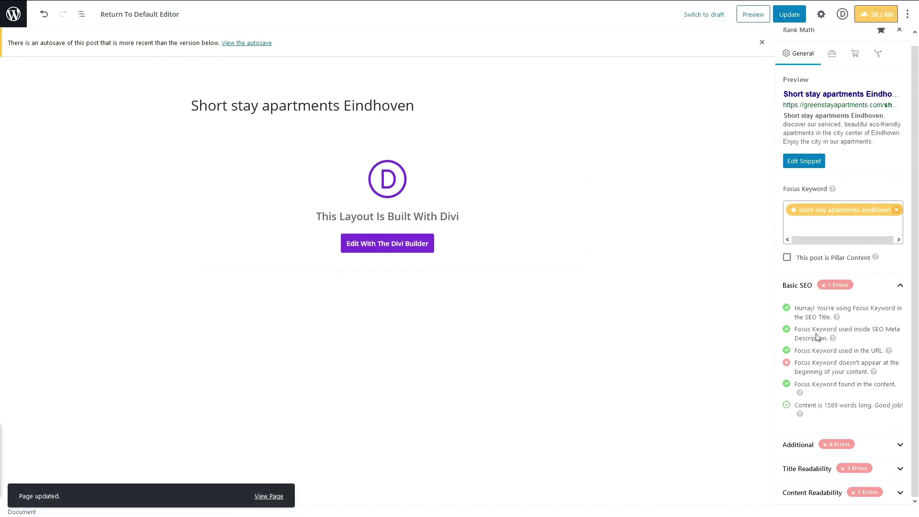
pyautogui.tripleClick(825, 363)
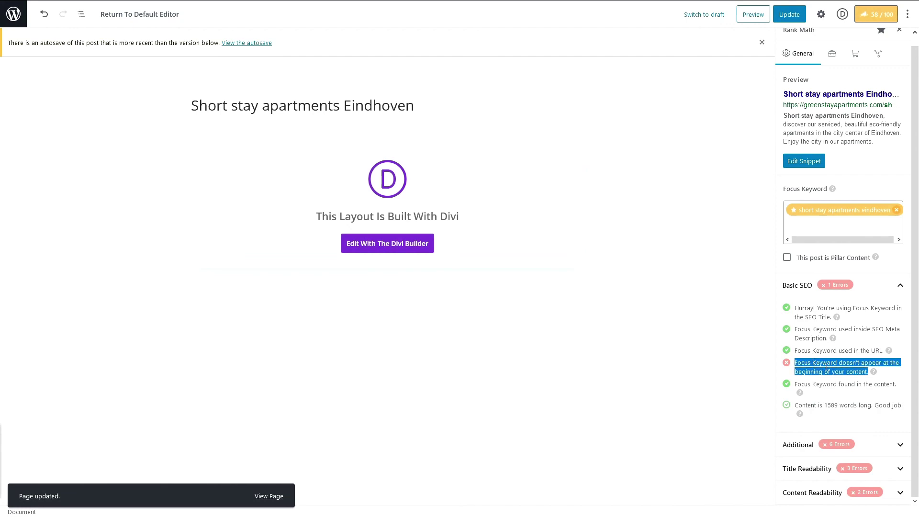
pyautogui.click(611, 355)
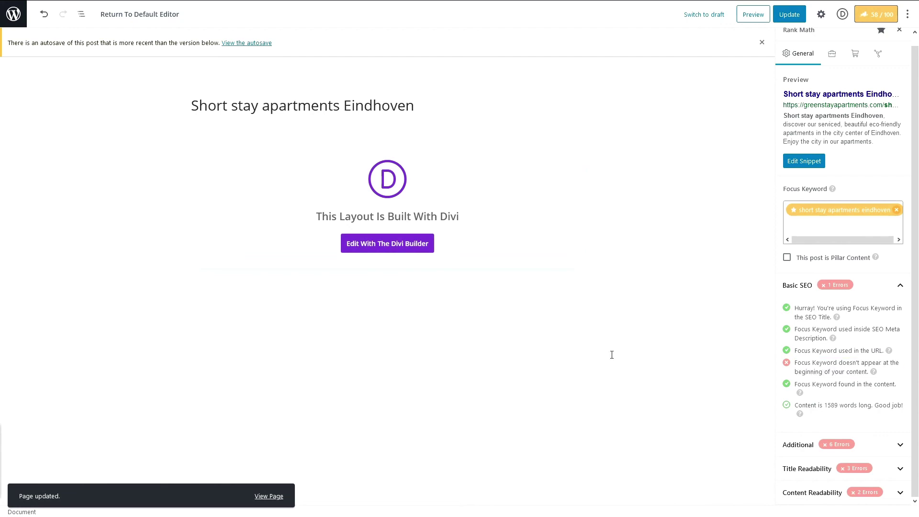
pyautogui.click(400, 245)
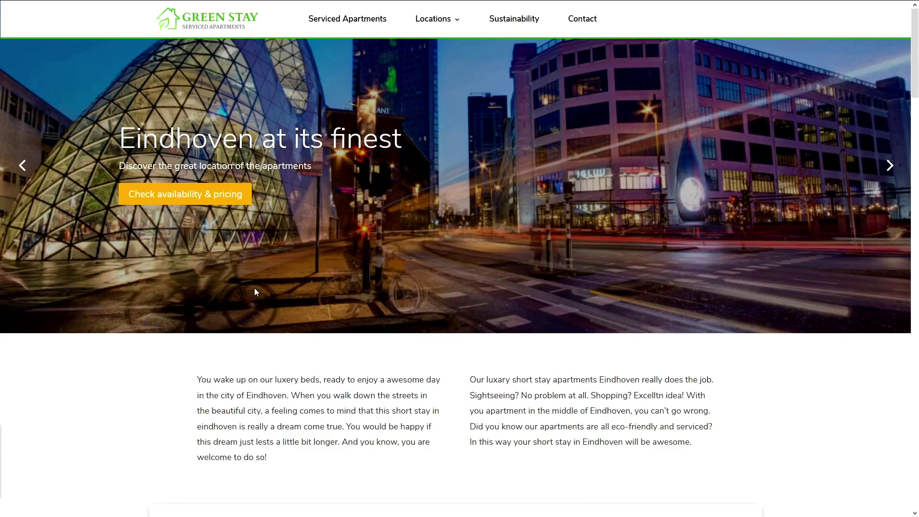
pyautogui.moveTo(197, 380); pyautogui.dragTo(438, 398)
pyautogui.click(588, 461)
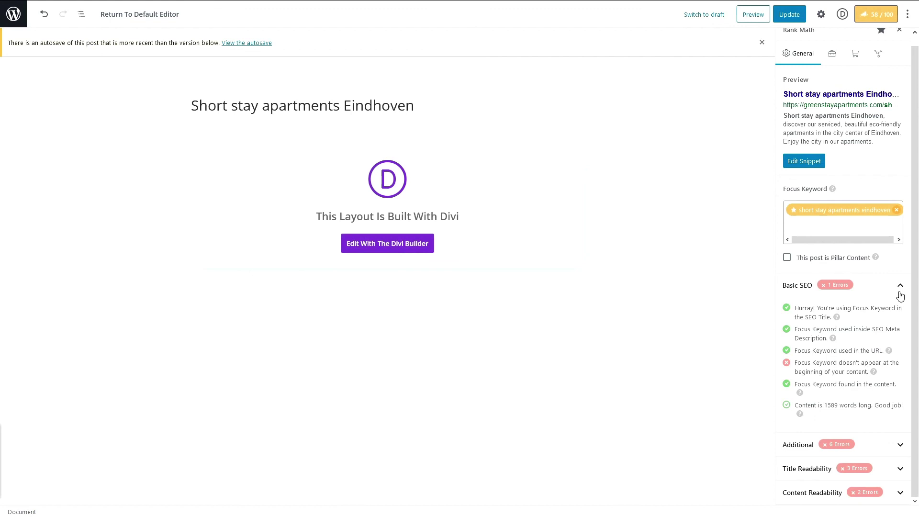
# Step: Switch Rank Math to the Additional checks and note the missing keyword in subheadings warning
pyautogui.click(900, 293)
pyautogui.click(903, 312)
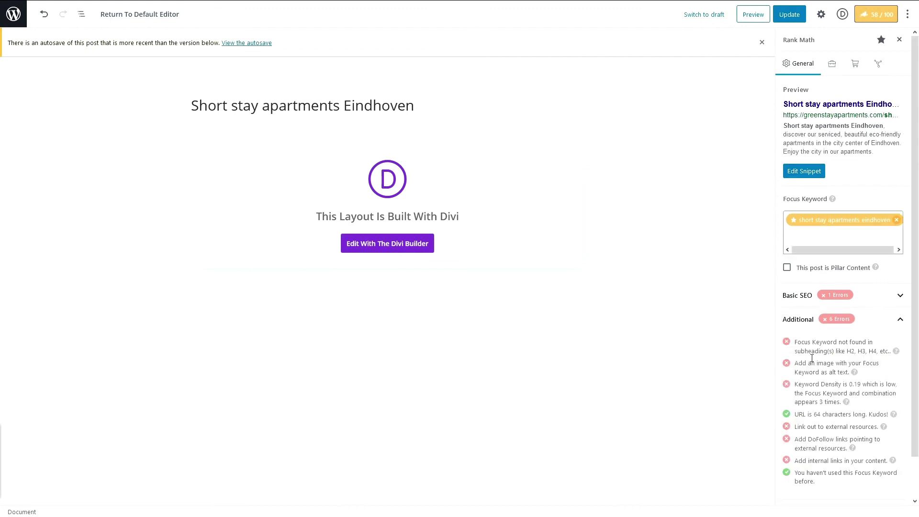
pyautogui.moveTo(803, 348); pyautogui.dragTo(863, 352)
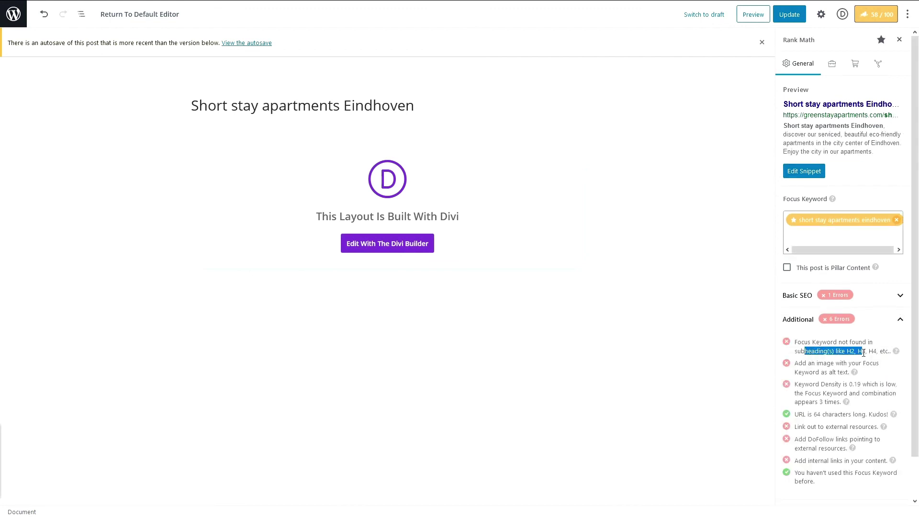
pyautogui.click(863, 352)
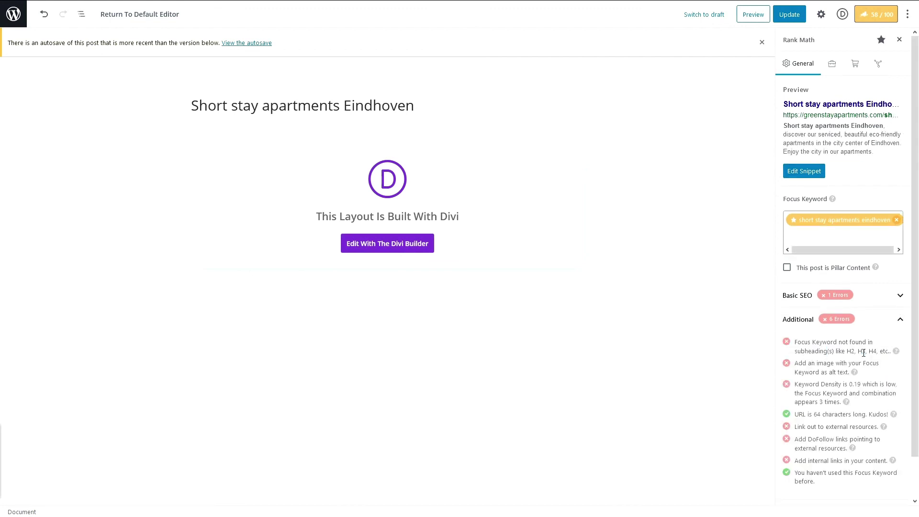
pyautogui.click(379, 244)
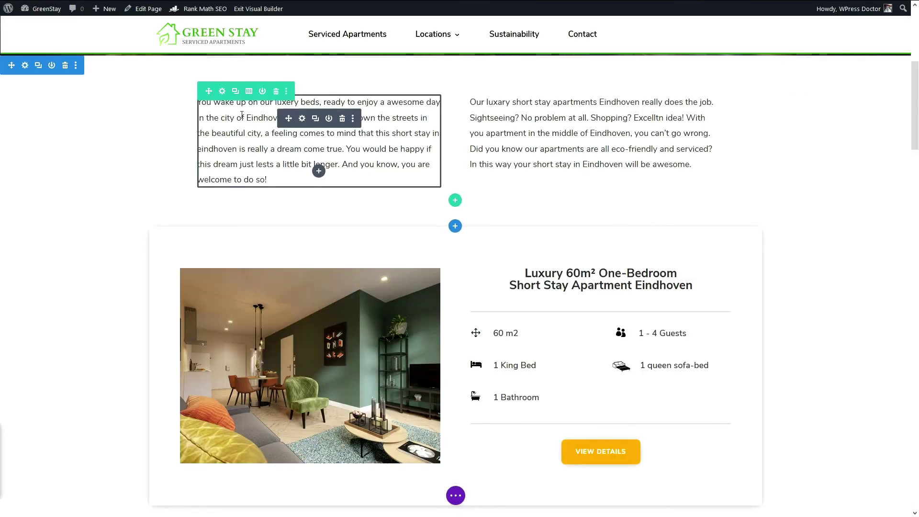
# Step: Copy the intro text section and paste it below the studio penthouse listing
pyautogui.rightClick(47, 67)
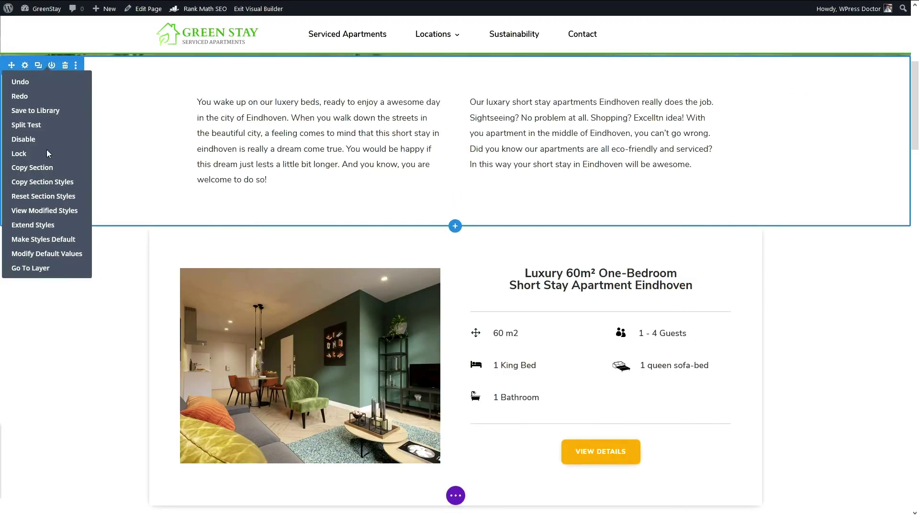
pyautogui.click(38, 172)
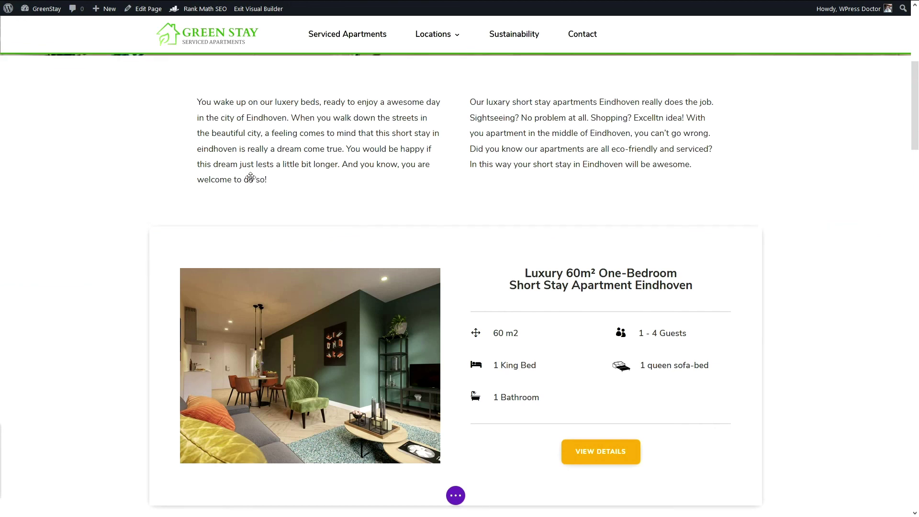
pyautogui.scroll(-9, 457, 375)
pyautogui.rightClick(456, 372)
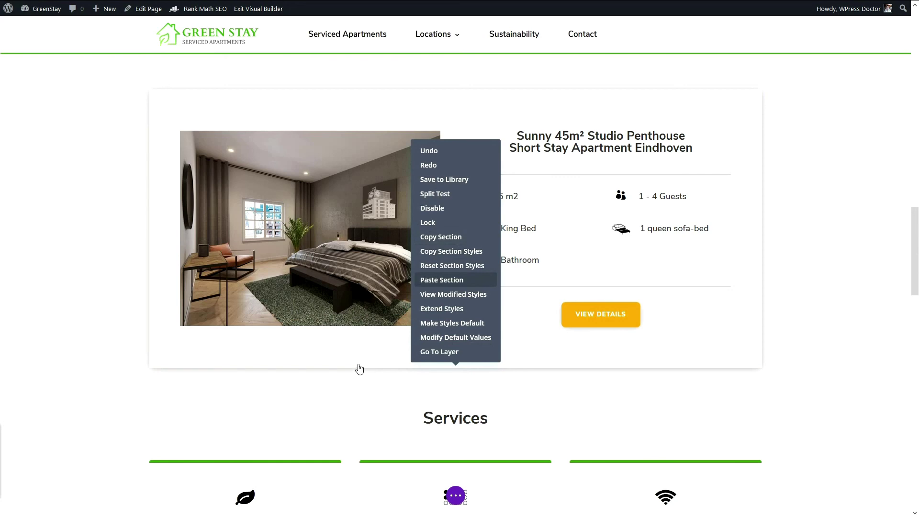
pyautogui.scroll(-4, 376, 364)
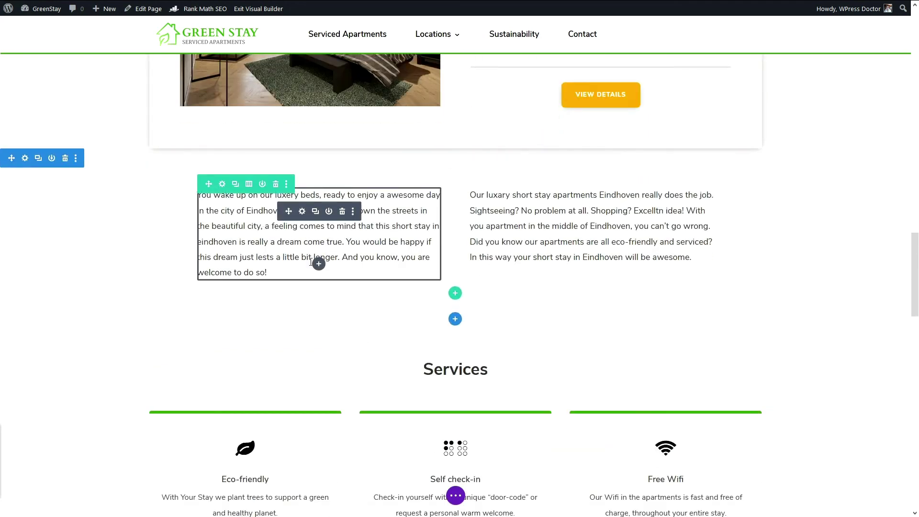
# Step: Start the left-column H2 with 'Why' and lowercase 'short' in the keyword phrase
pyautogui.click(302, 211)
pyautogui.click(434, 238)
pyautogui.write('WHy')
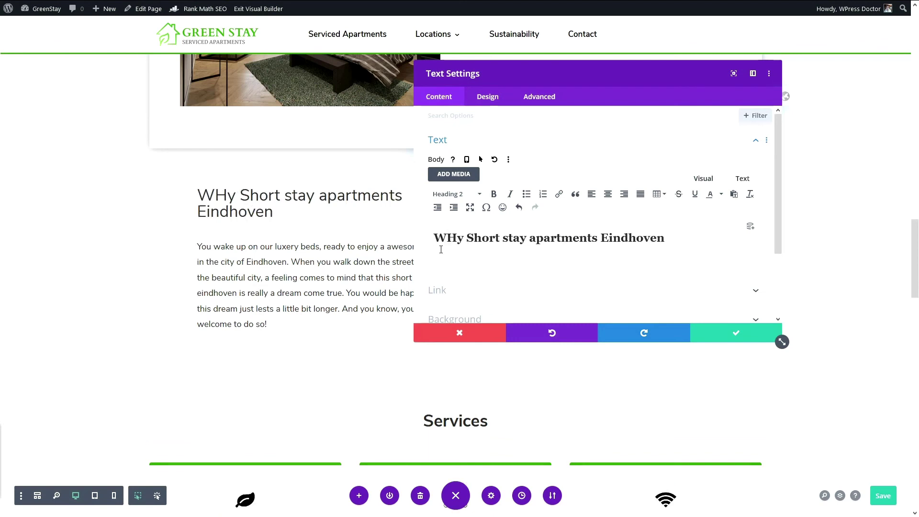
pyautogui.press('BackSpace')
pyautogui.press('BackSpace')
pyautogui.write('hy')
pyautogui.press('Delete')
pyautogui.write('s')
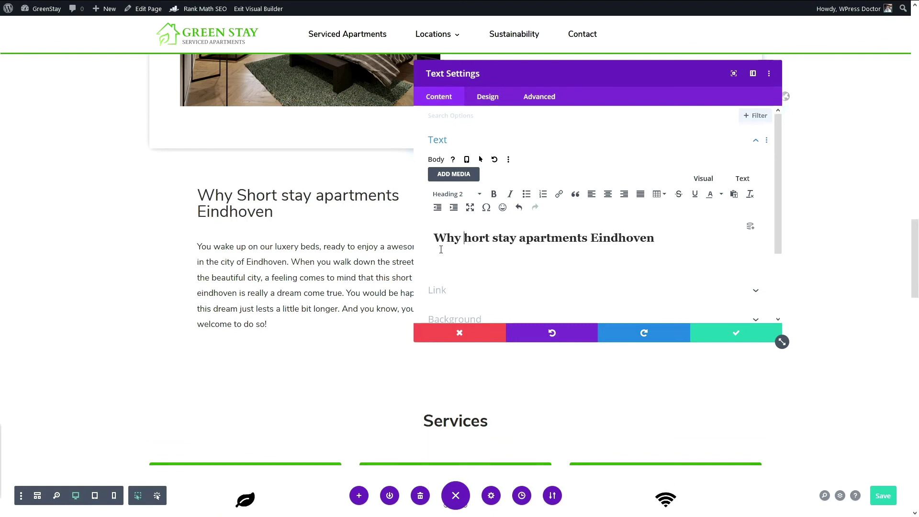
pyautogui.press('End')
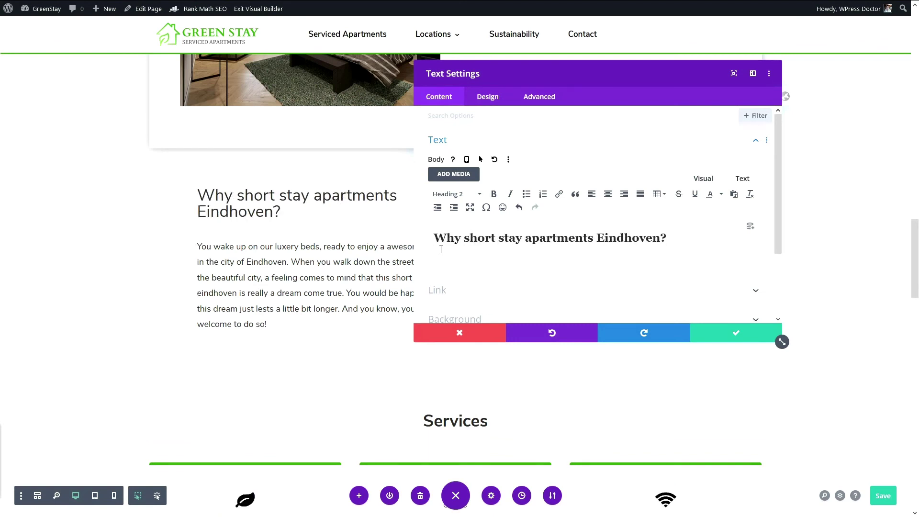
pyautogui.click(699, 336)
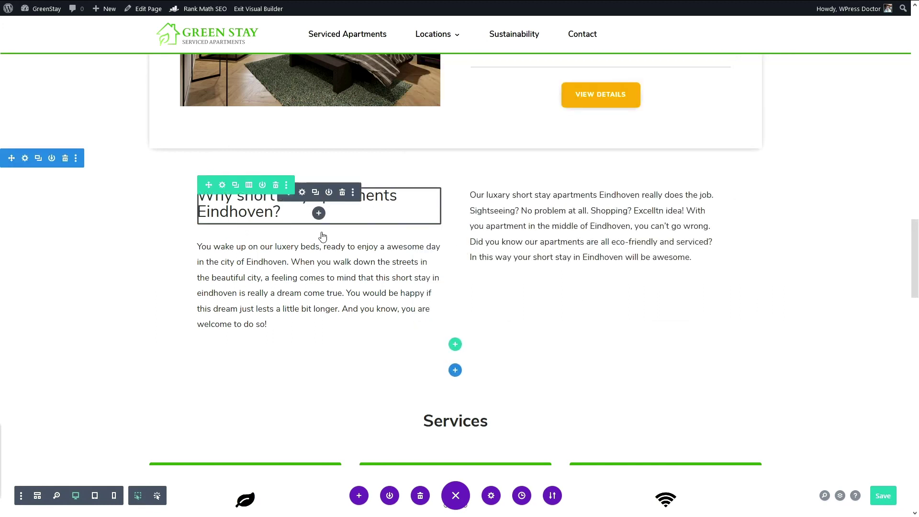
pyautogui.hotkey('ctrl', 'c')
pyautogui.hotkey('ctrl', 'v')
pyautogui.click(342, 243)
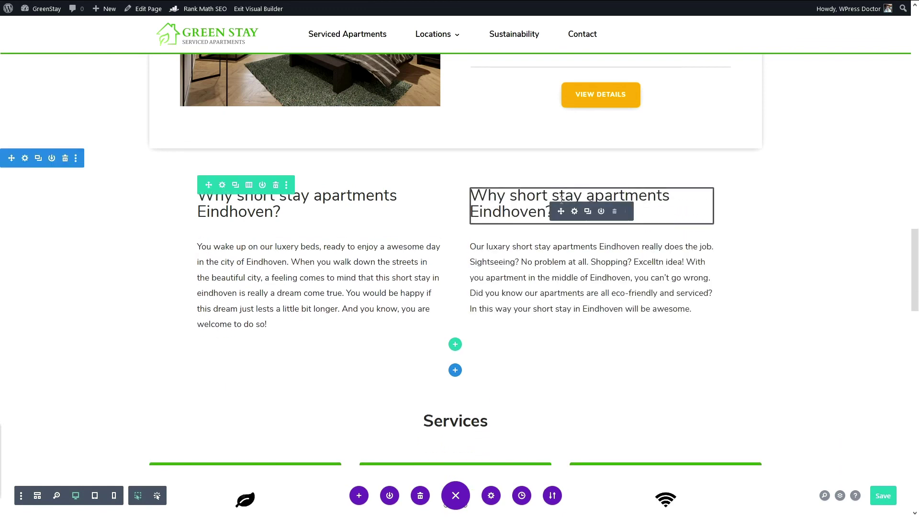
# Step: Reword the right-column H2 around 'rent a short stay' apartment in Eindhoven and save the page
pyautogui.click(574, 211)
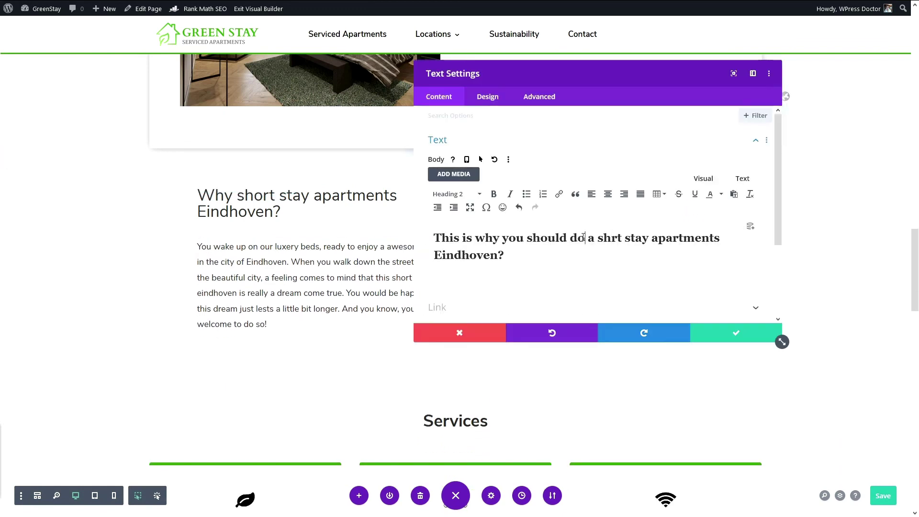
pyautogui.moveTo(584, 238); pyautogui.dragTo(569, 238)
pyautogui.write('rent a sh')
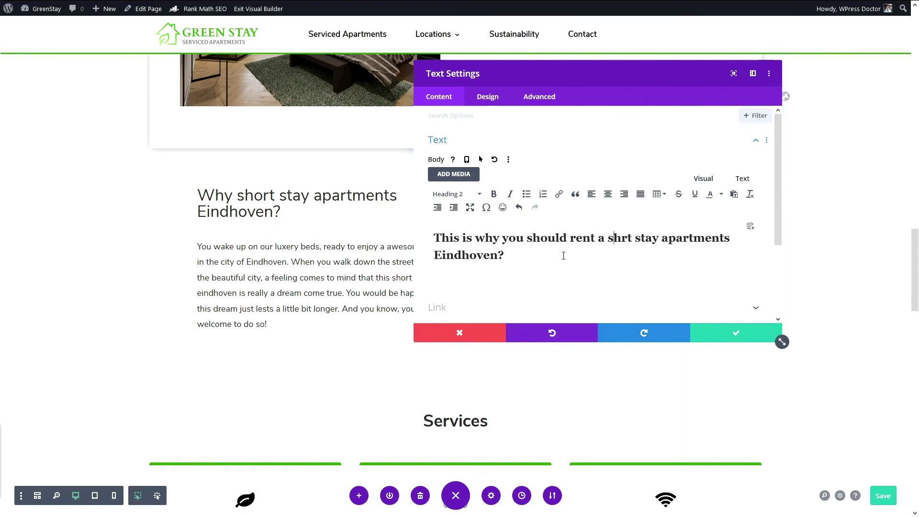
pyautogui.write('o')
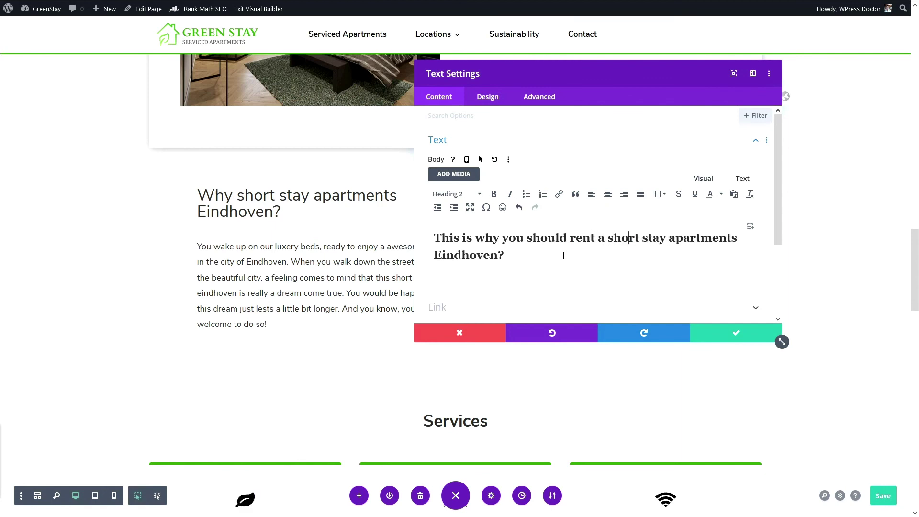
pyautogui.press('End')
pyautogui.press('BackSpace')
pyautogui.click(727, 335)
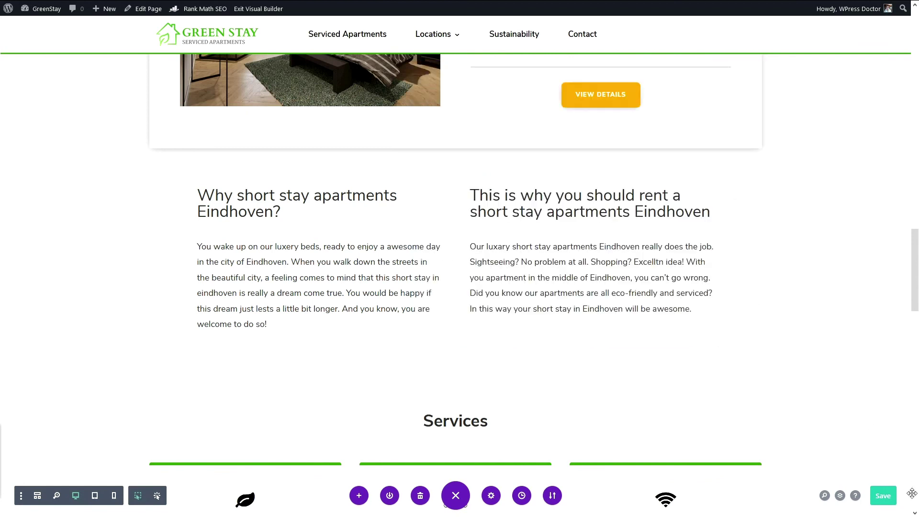
pyautogui.click(891, 495)
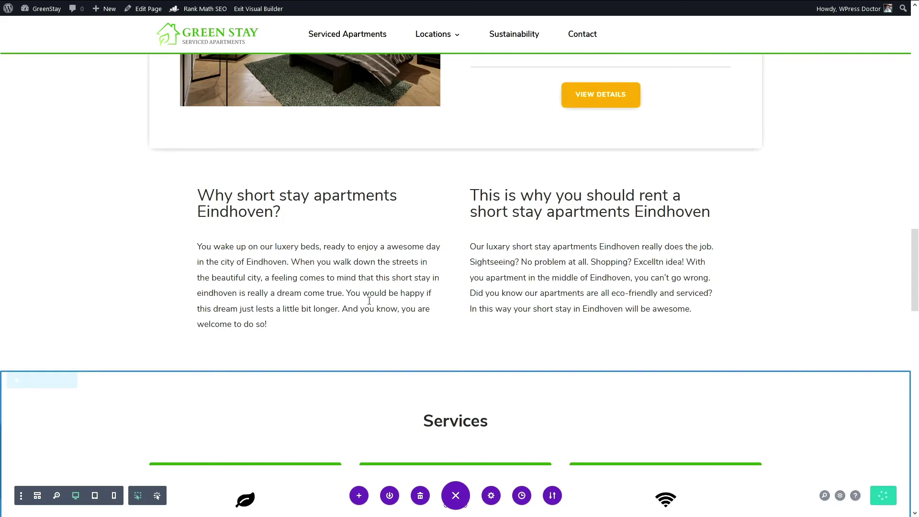
pyautogui.scroll(15, 363, 294)
pyautogui.scroll(10, 363, 293)
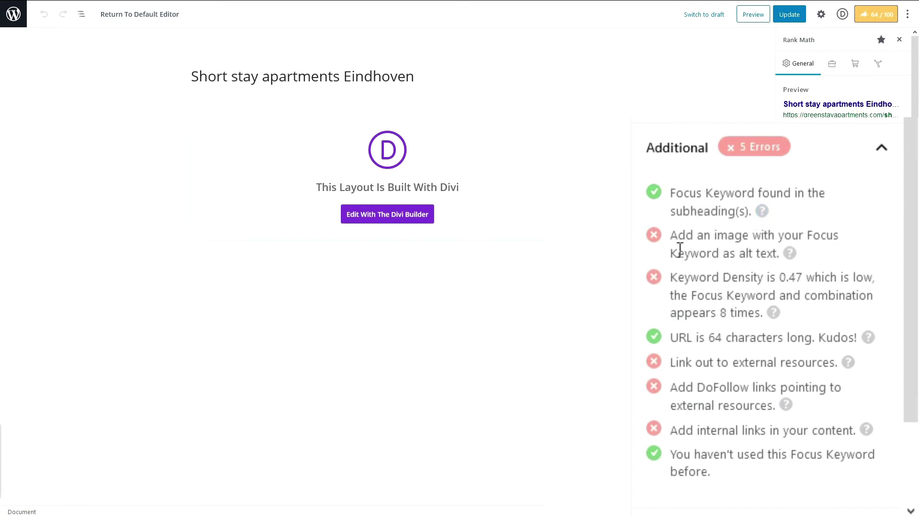
# Step: Review Rank Math's alt text, keyword density, external, DoFollow and internal link suggestions
pyautogui.moveTo(672, 235); pyautogui.dragTo(785, 254)
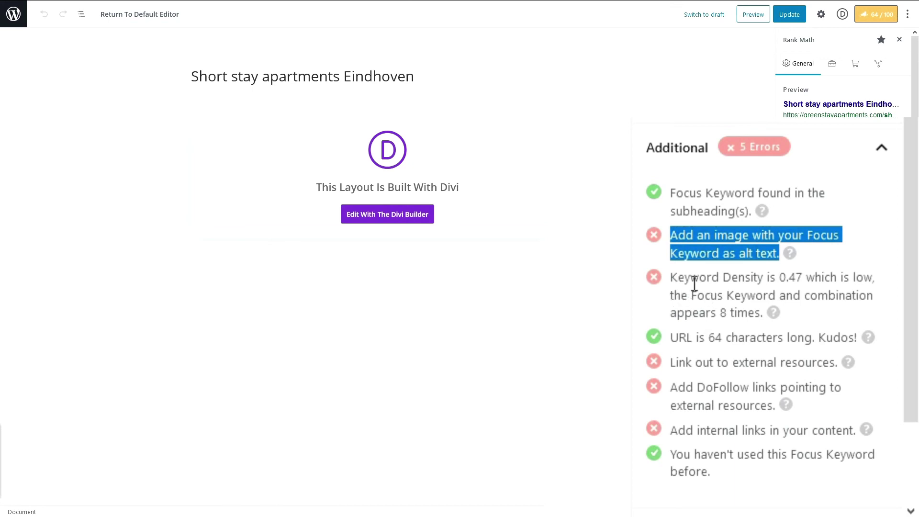
pyautogui.moveTo(684, 279); pyautogui.dragTo(796, 320)
pyautogui.click(802, 320)
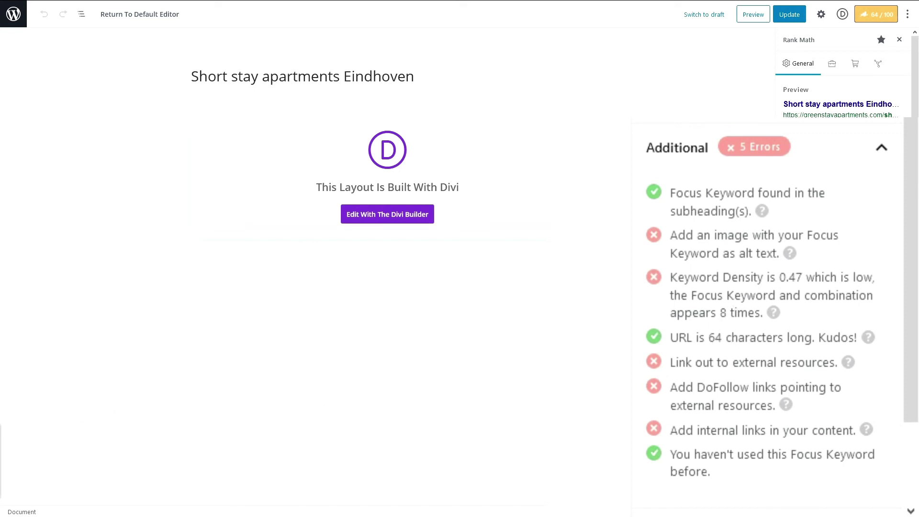
pyautogui.moveTo(678, 277); pyautogui.dragTo(773, 354)
pyautogui.tripleClick(753, 362)
pyautogui.click(732, 368)
pyautogui.tripleClick(707, 406)
pyautogui.click(728, 398)
pyautogui.tripleClick(723, 432)
pyautogui.click(737, 433)
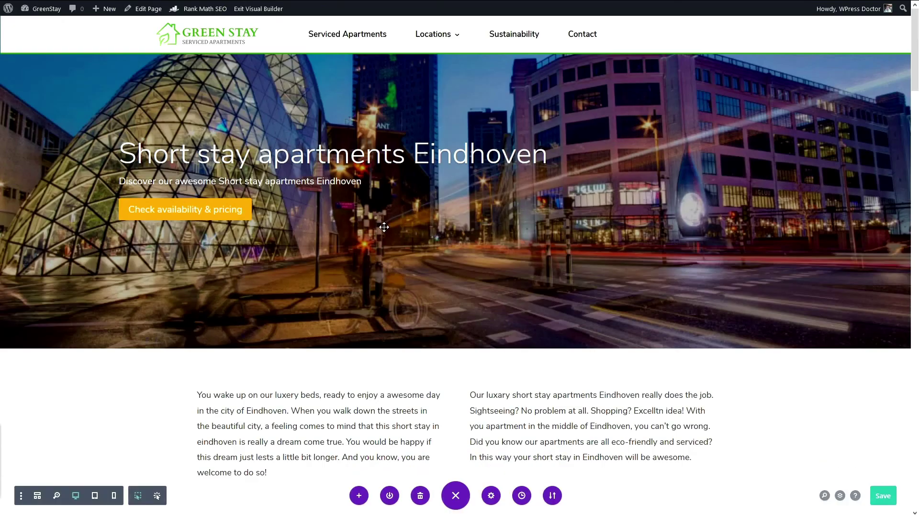
# Step: Collapse Basic SEO and inspect the Additional and Title Readability checks
pyautogui.scroll(-3, 909, 100)
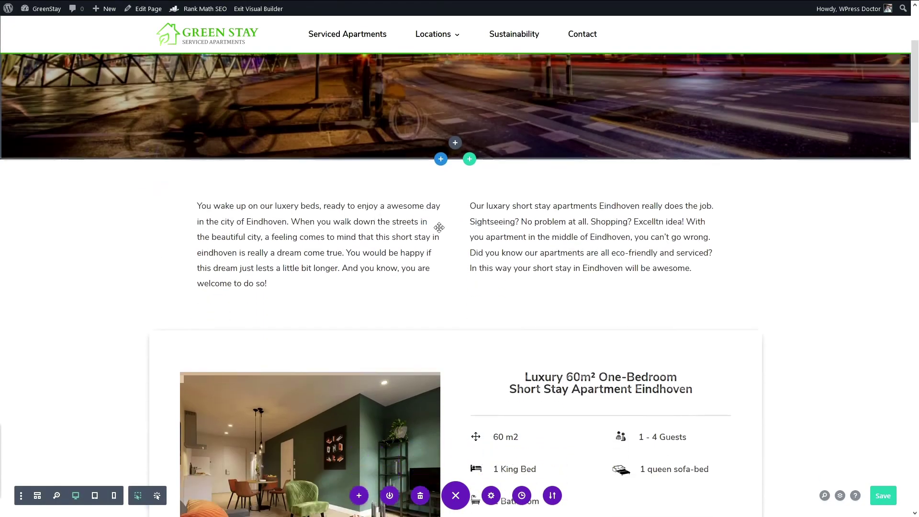
pyautogui.scroll(-5, 909, 100)
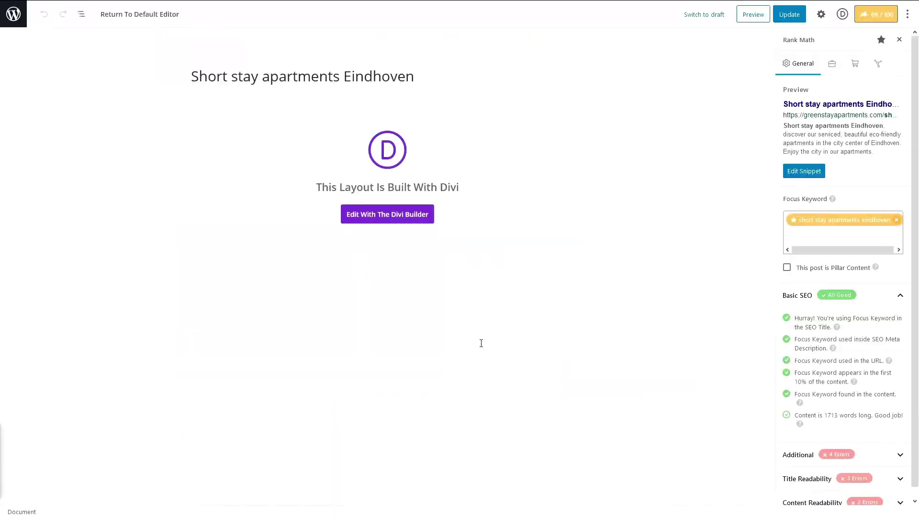
pyautogui.scroll(-1, 848, 299)
pyautogui.click(851, 289)
pyautogui.click(840, 311)
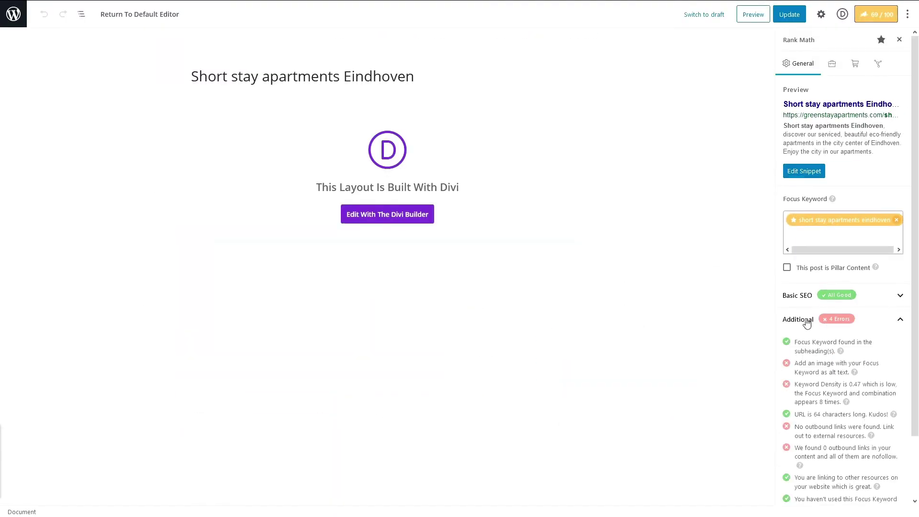
pyautogui.scroll(-2, 781, 318)
pyautogui.click(806, 468)
pyautogui.scroll(-3, 807, 405)
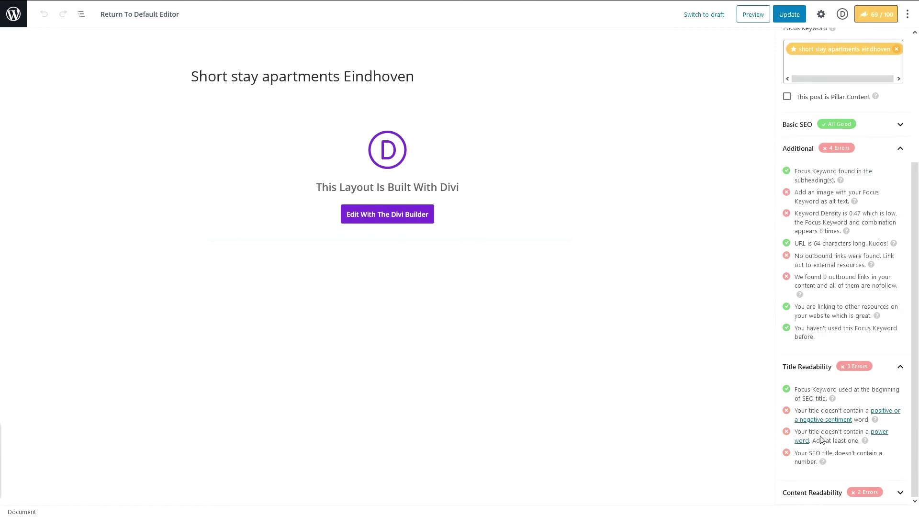
pyautogui.click(806, 376)
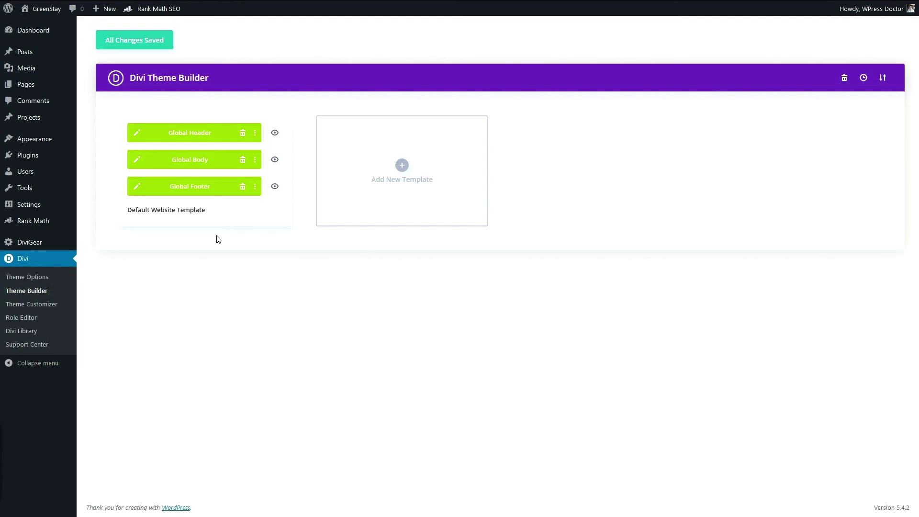
# Step: Make the global footer's 'Short stay apartments Eindhoven' link white at 15px
pyautogui.click(137, 186)
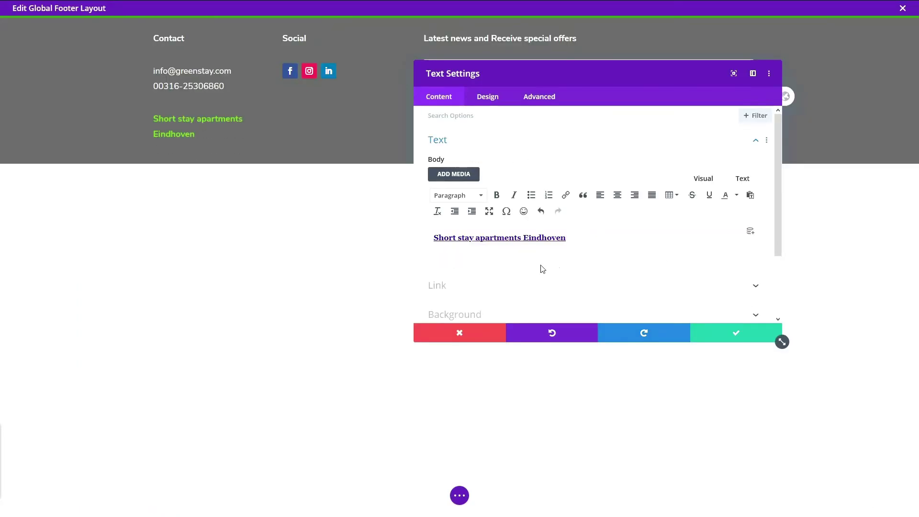
pyautogui.click(153, 114)
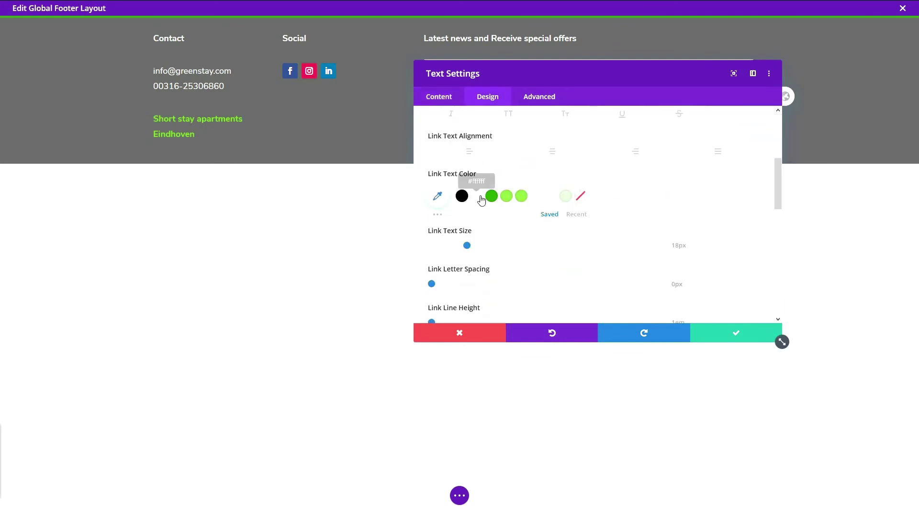
pyautogui.click(477, 197)
pyautogui.moveTo(468, 251)
pyautogui.mouseDown()
pyautogui.moveTo(448, 245)
pyautogui.moveTo(463, 248)
pyautogui.mouseUp()
pyautogui.press('Escape')
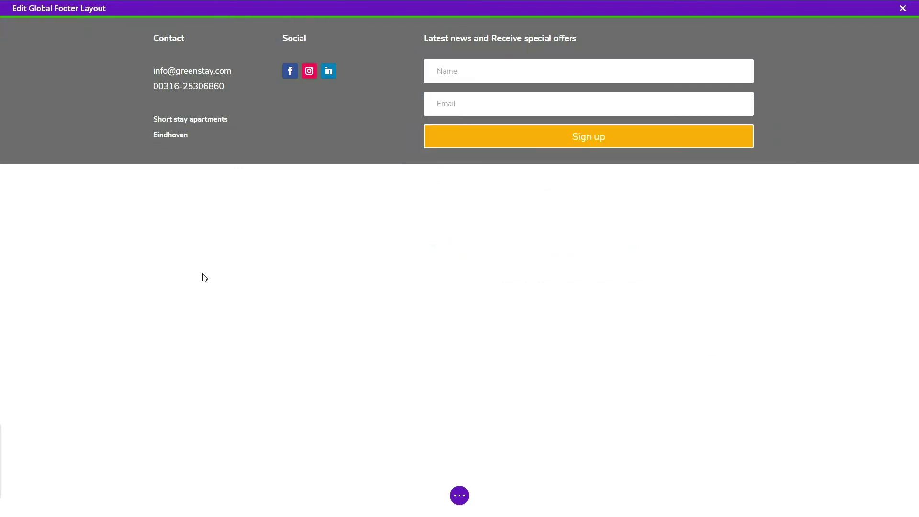